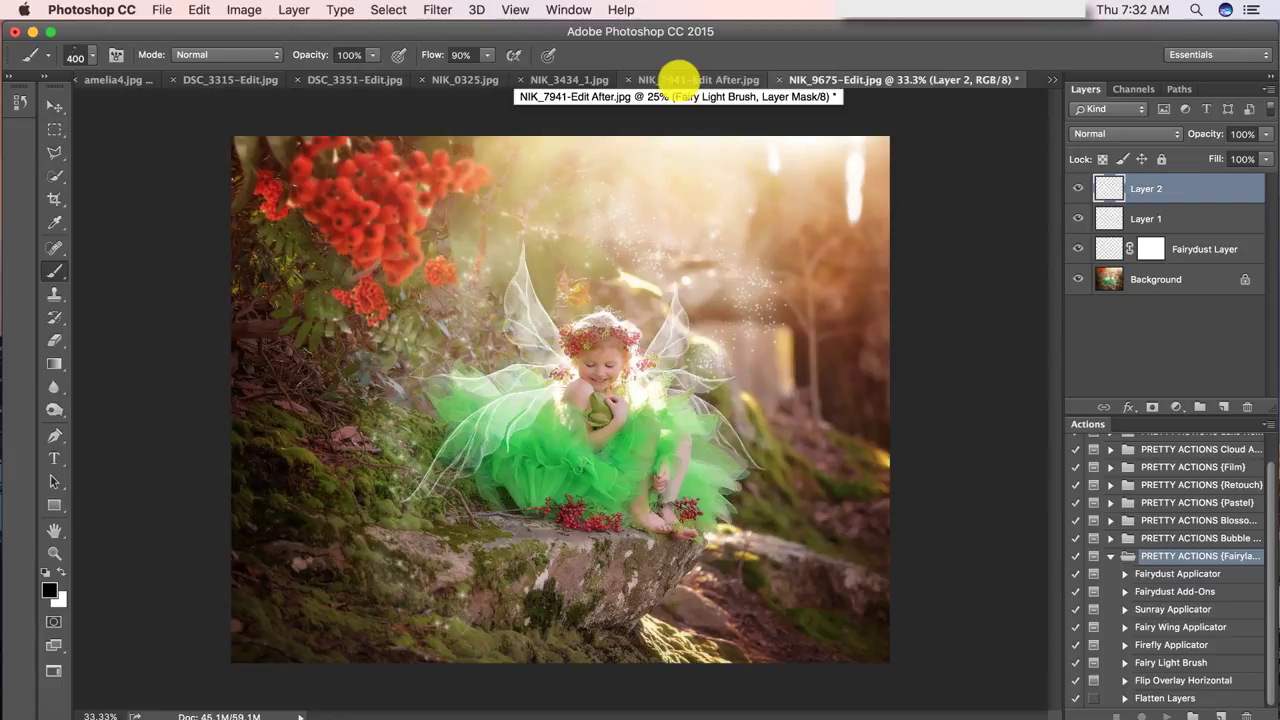
Review the finished fairy edits in the other open photos, from NIK_7941-Edit After.jpg through addie2horse.jpg, and return to NIK_9675-Edit.jpg
{"action": "left_click", "coordinate": [679, 79]}
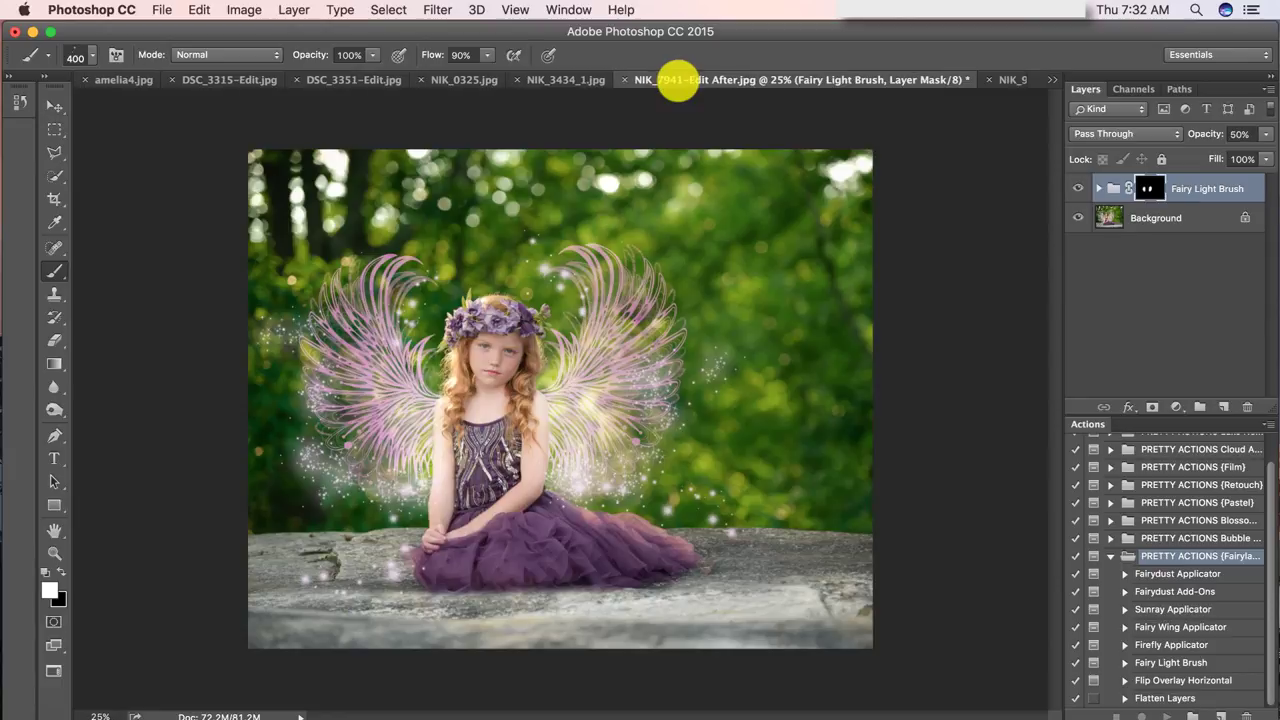
{"action": "left_click", "coordinate": [575, 79]}
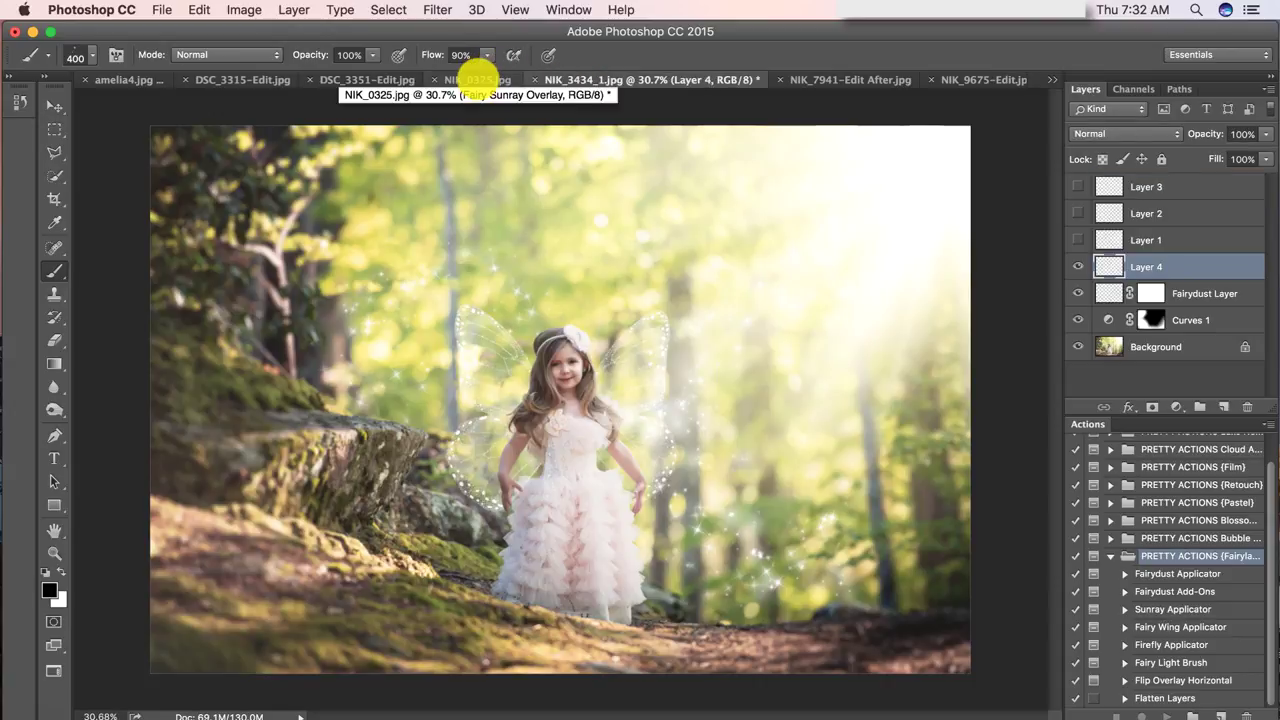
{"action": "left_click", "coordinate": [476, 78]}
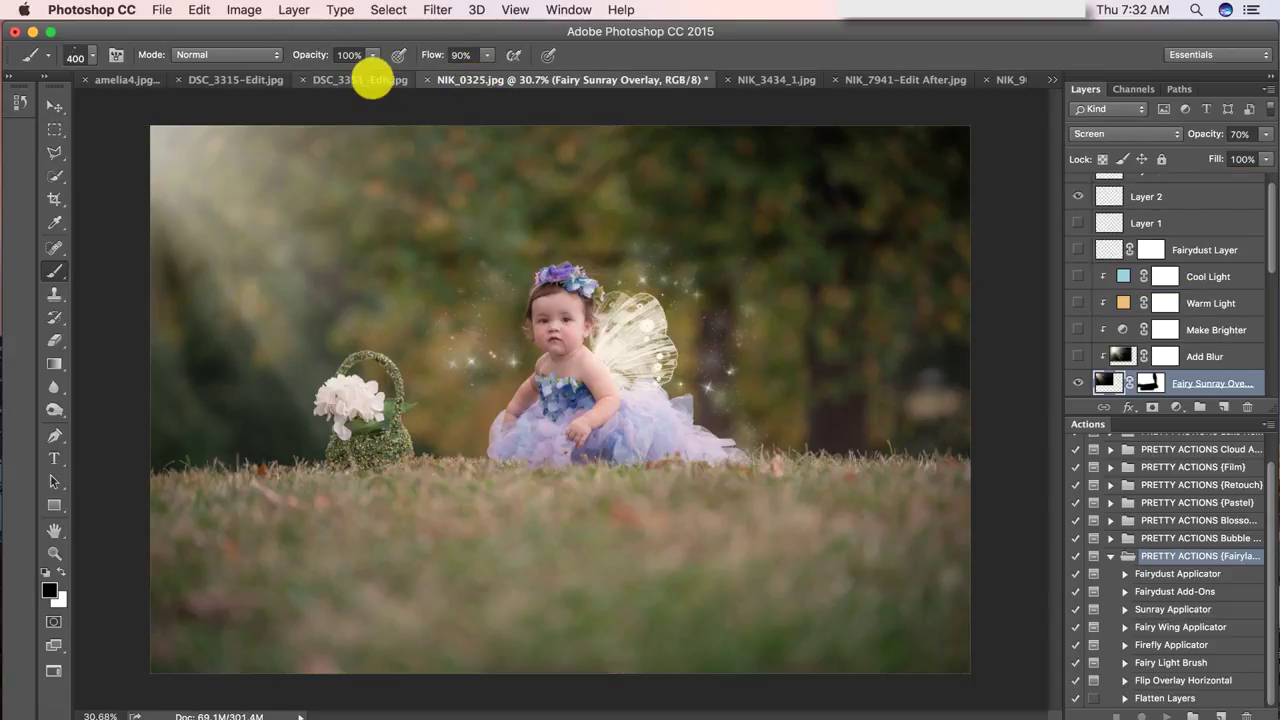
{"action": "left_click", "coordinate": [372, 81]}
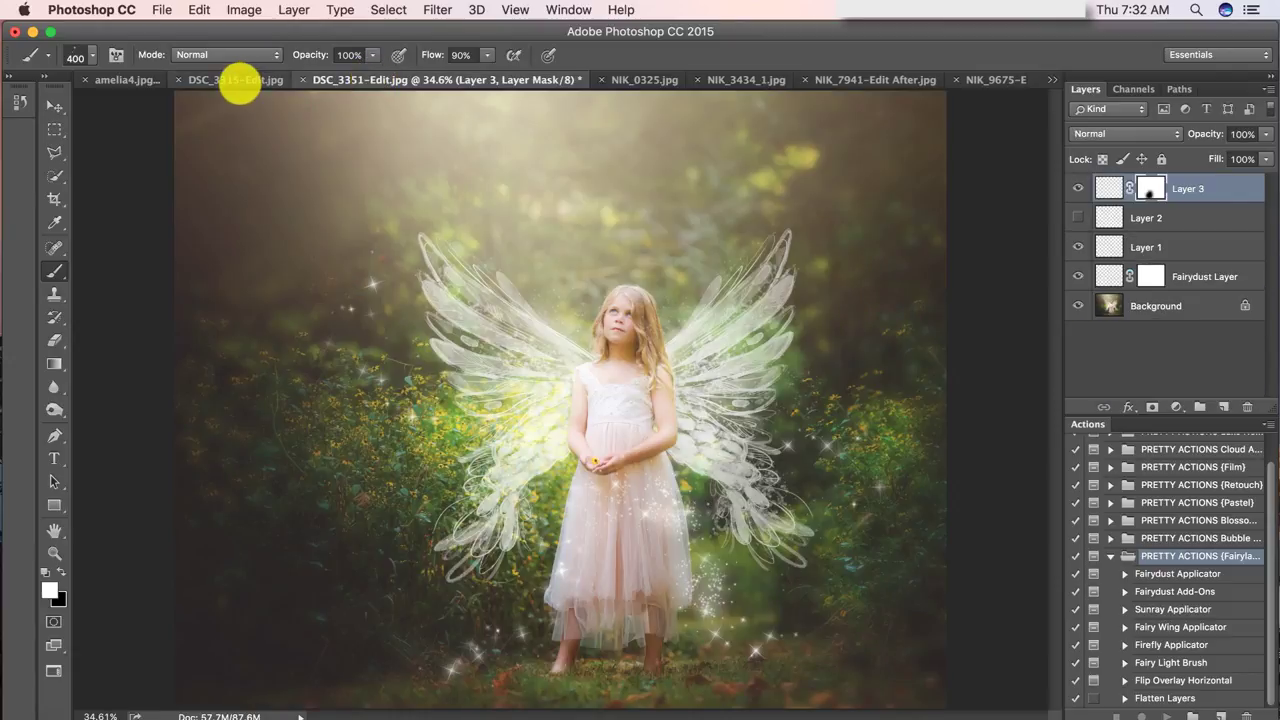
{"action": "left_click", "coordinate": [240, 82]}
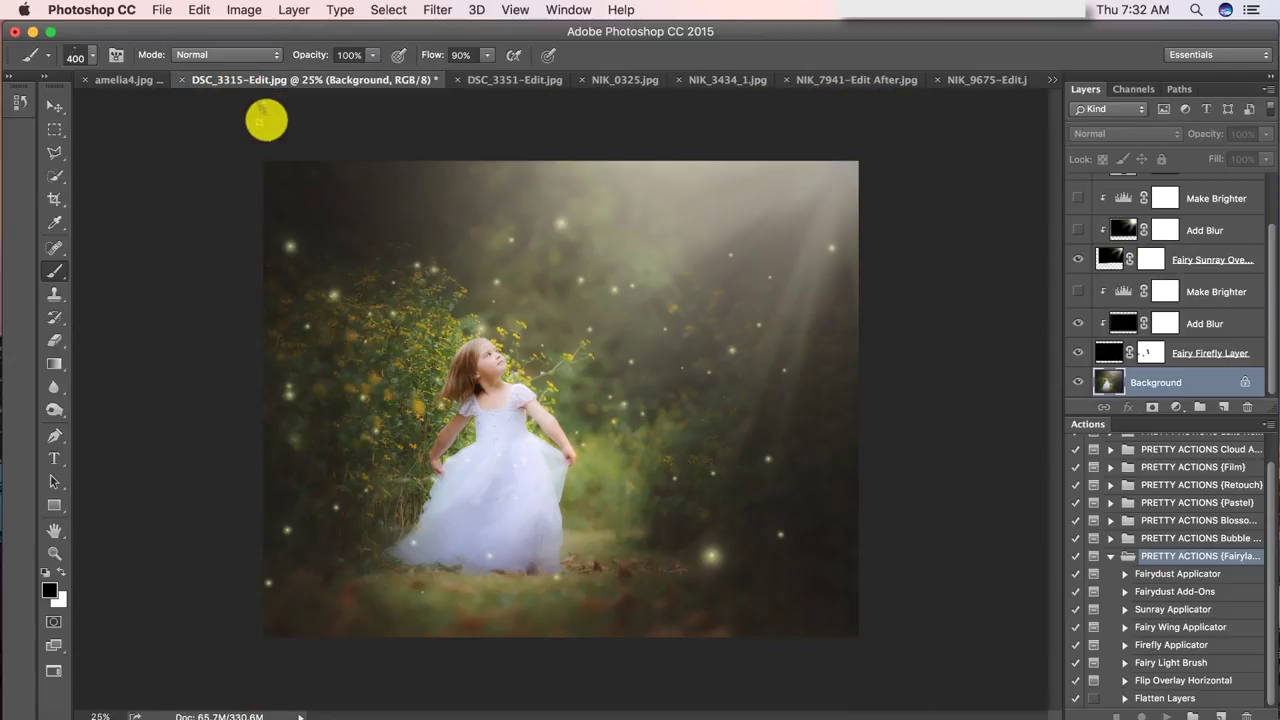
{"action": "left_click", "coordinate": [112, 80]}
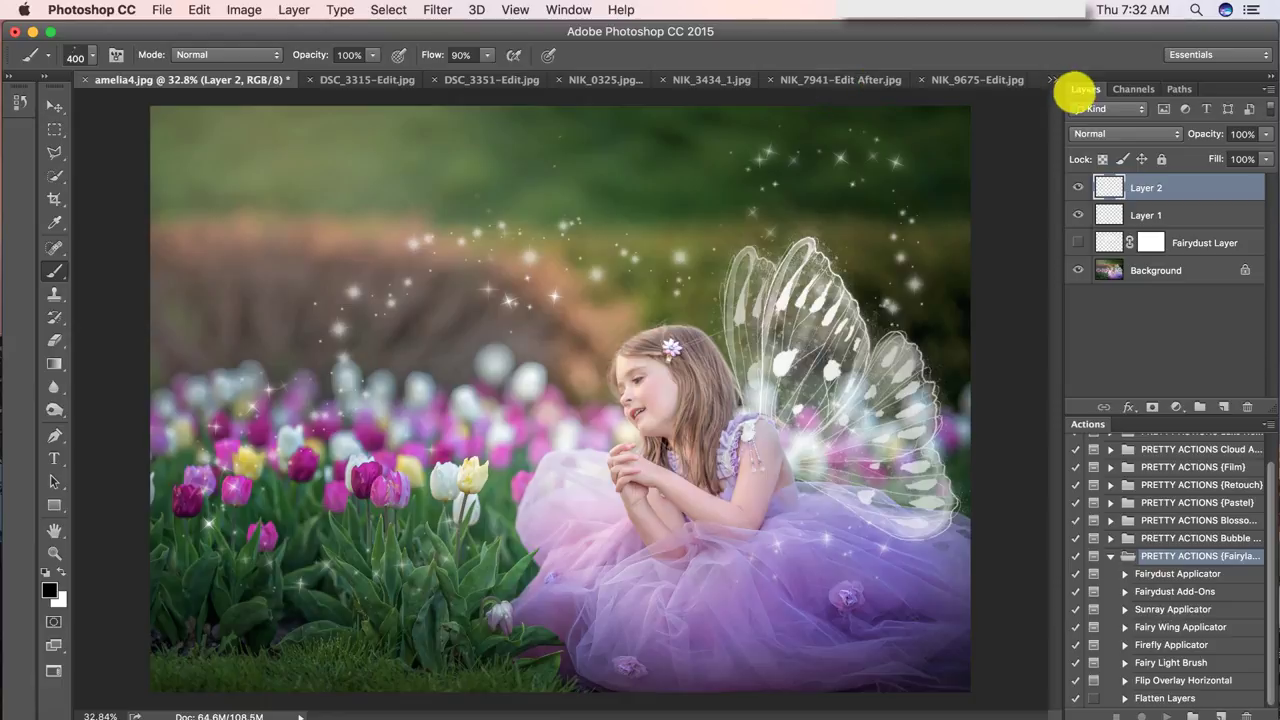
{"action": "left_click", "coordinate": [1052, 79]}
{"action": "left_click", "coordinate": [1088, 80]}
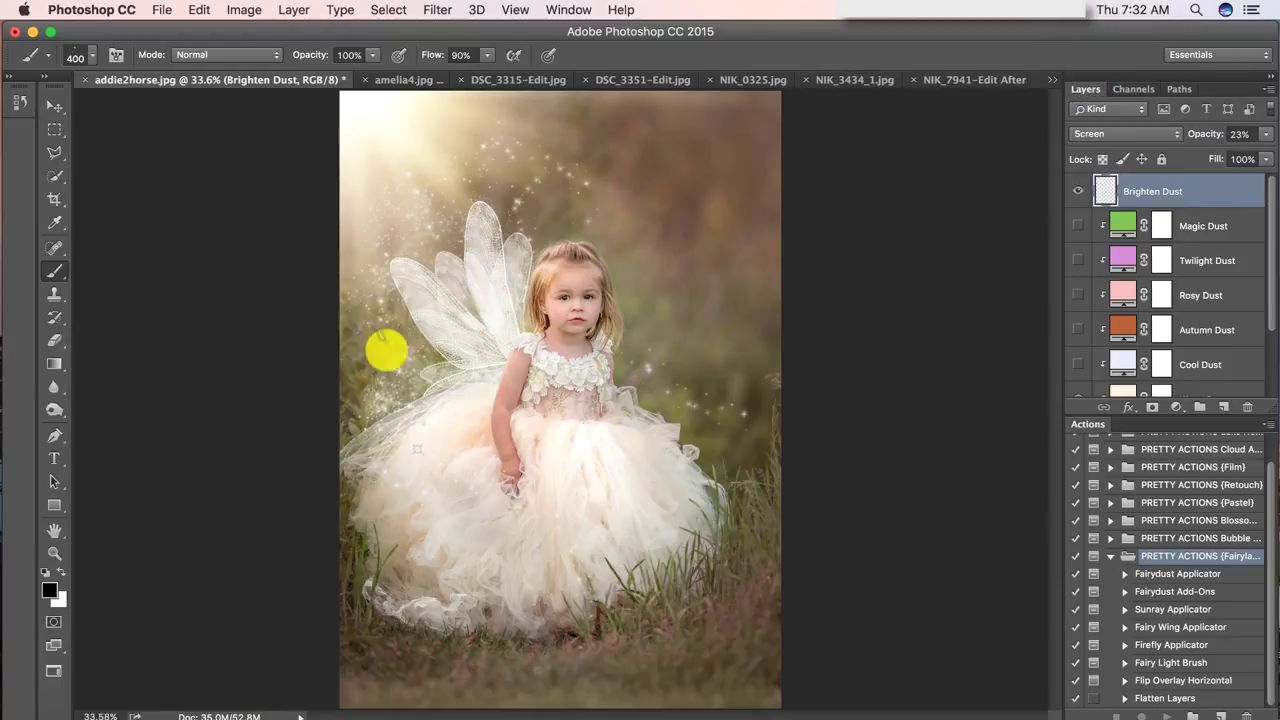
{"action": "left_click", "coordinate": [1006, 80]}
{"action": "left_click", "coordinate": [1052, 79]}
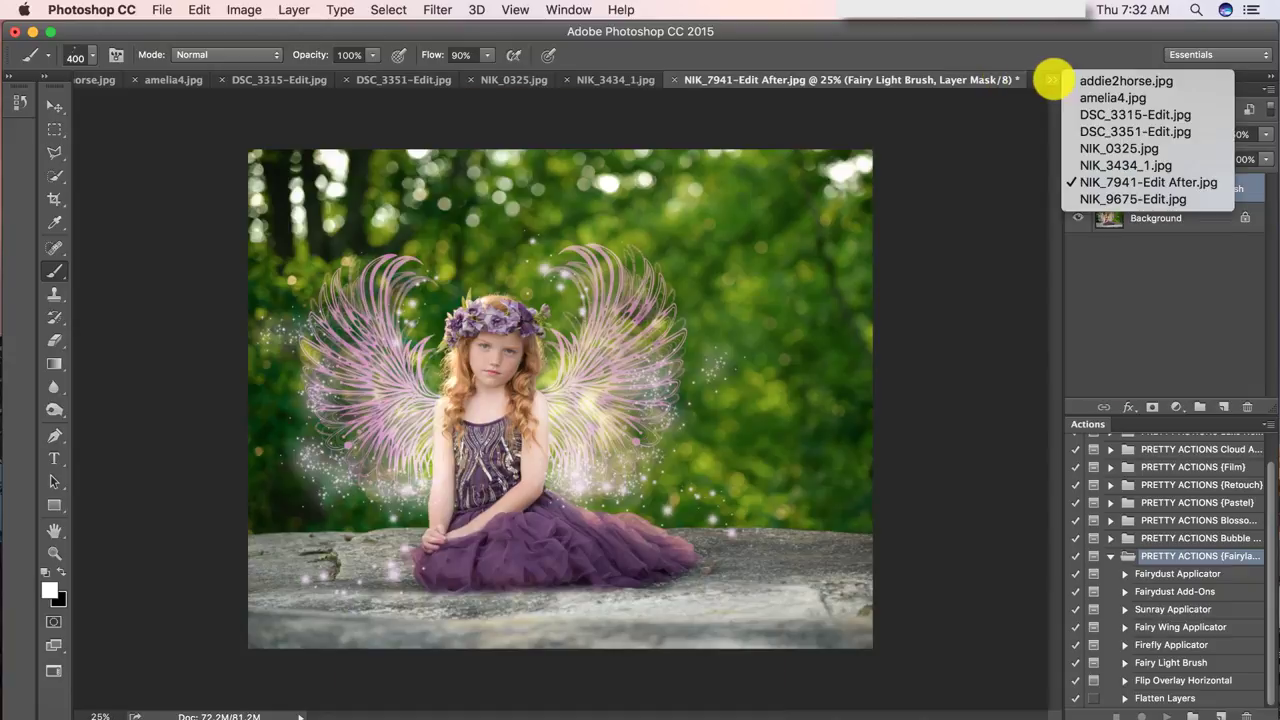
{"action": "left_click", "coordinate": [1133, 199]}
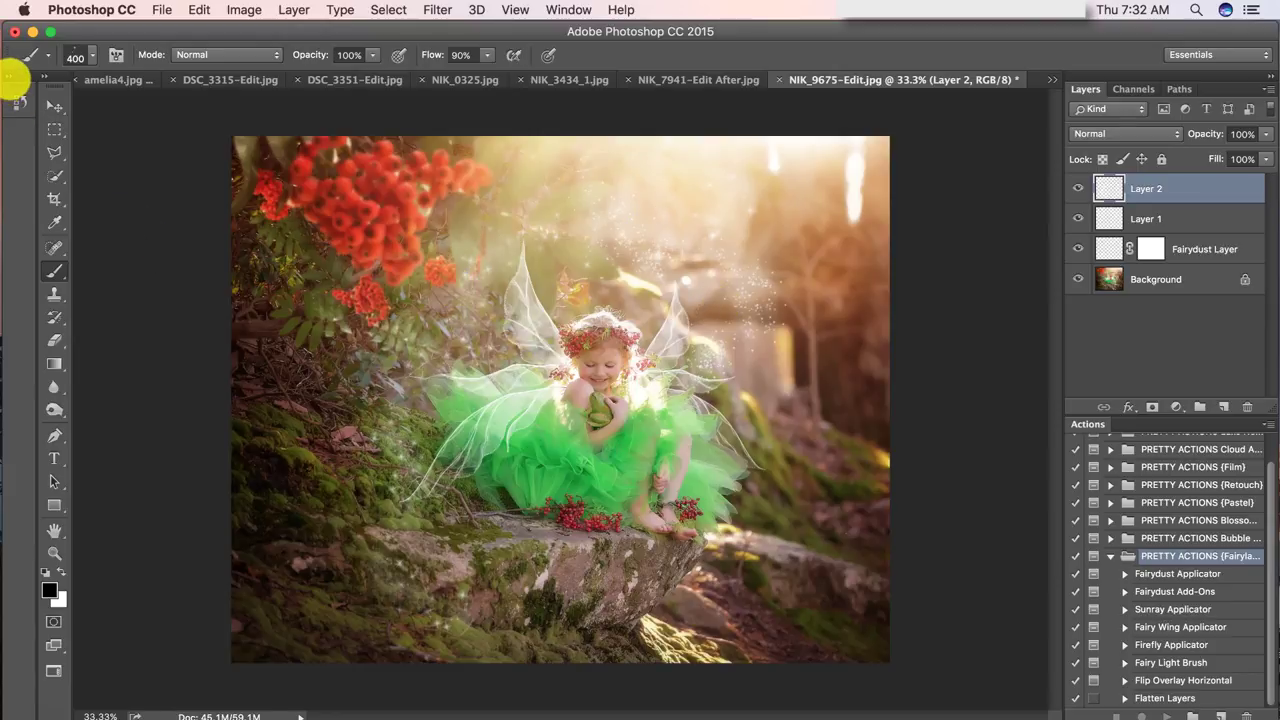
Compare the history snapshots of NIK_9675-Edit.jpg and revert the photo to Snapshot 1 (Save As)
{"action": "left_click", "coordinate": [12, 77]}
{"action": "left_click", "coordinate": [105, 142]}
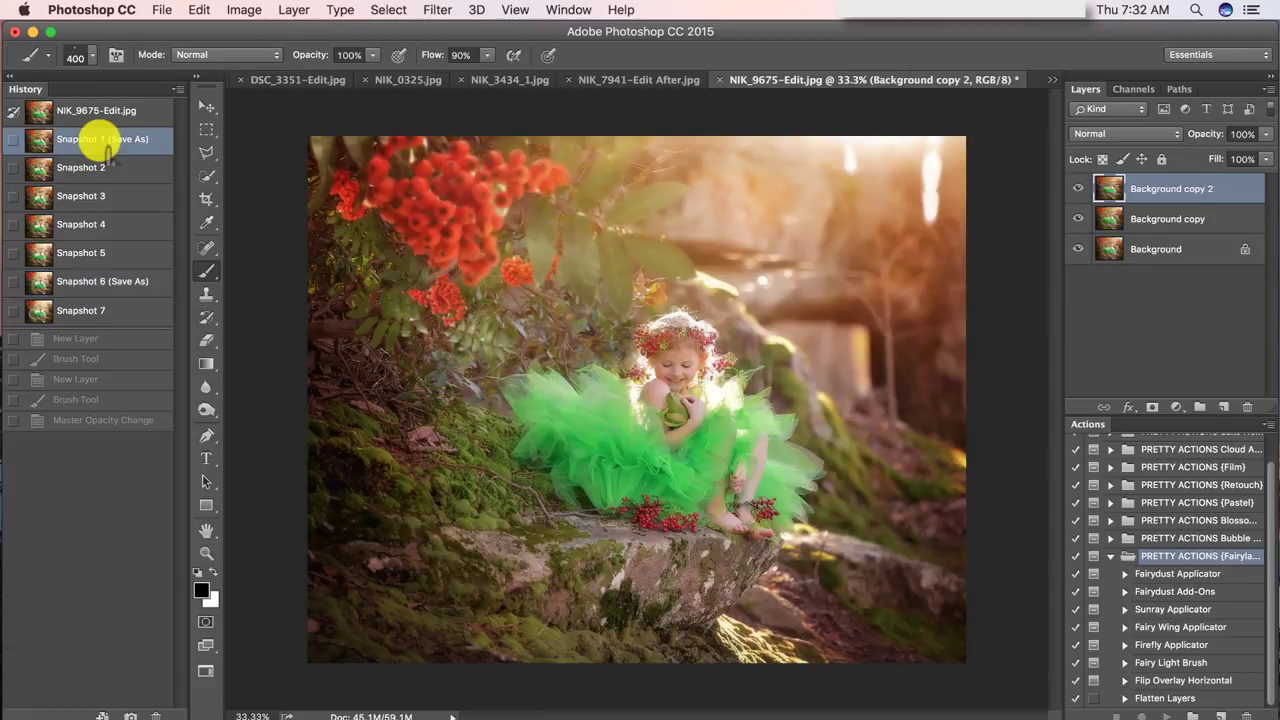
{"action": "left_click", "coordinate": [106, 281]}
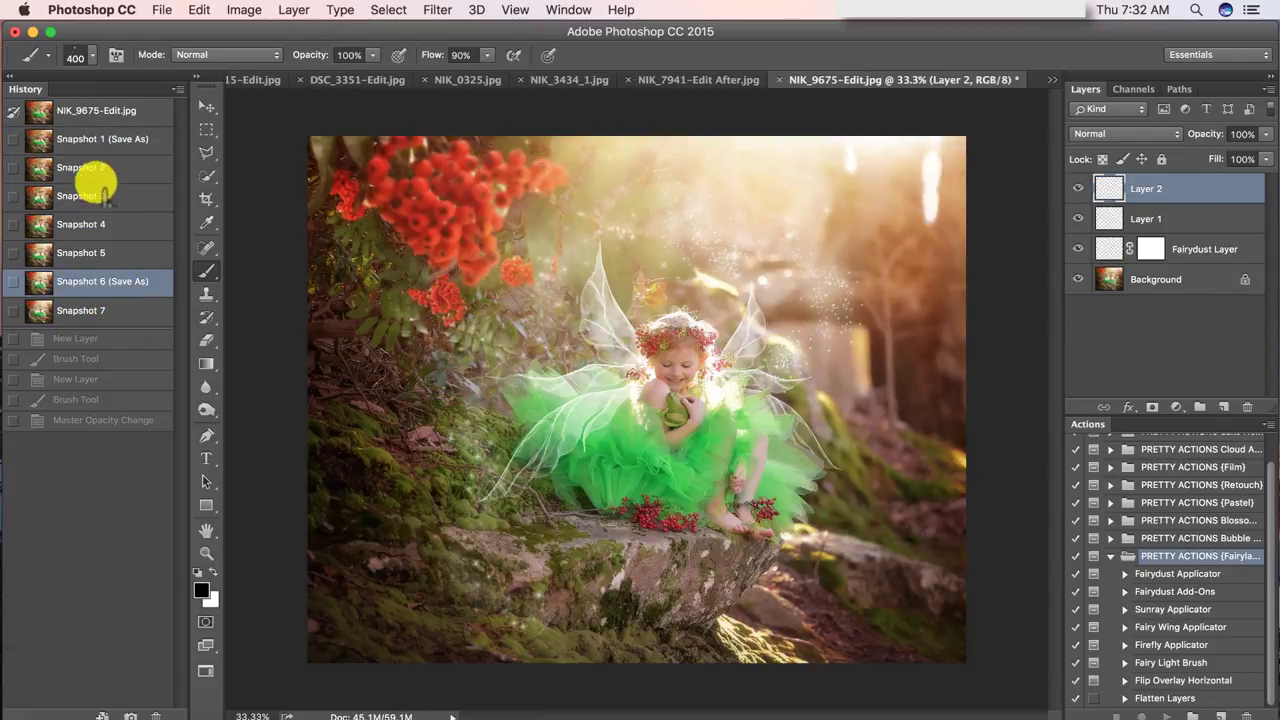
{"action": "left_click", "coordinate": [103, 139]}
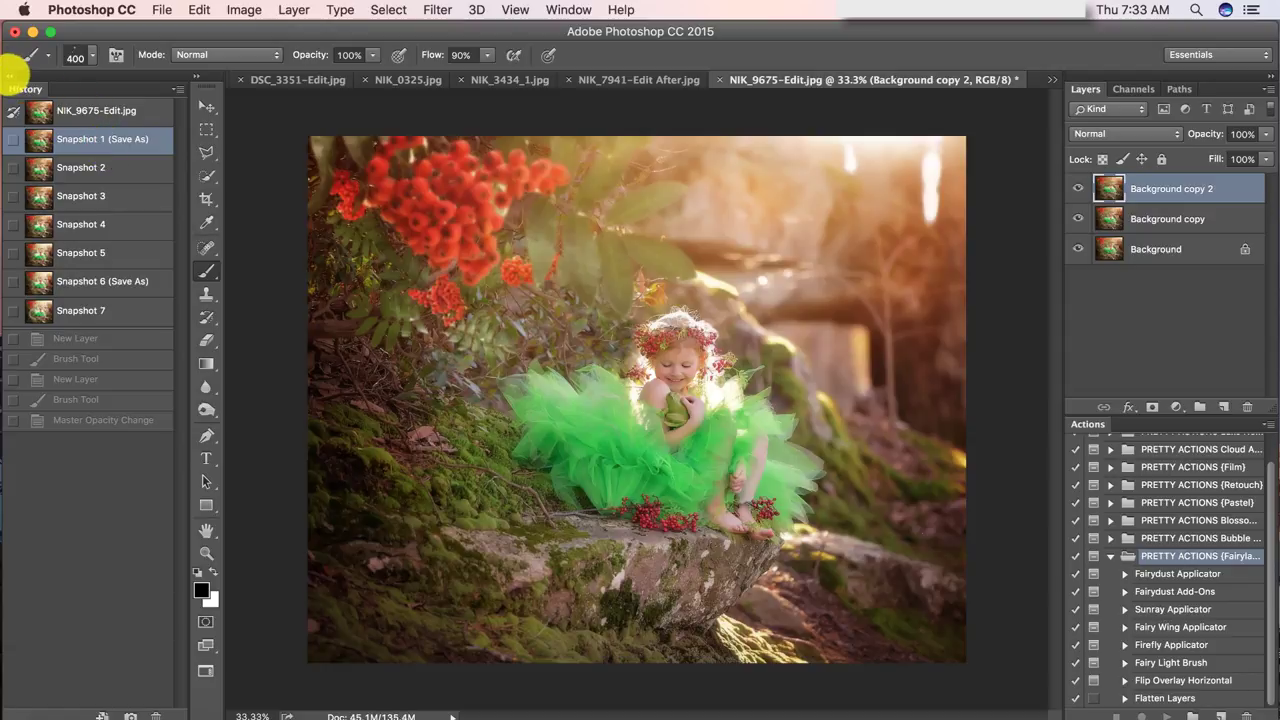
{"action": "left_click", "coordinate": [10, 76]}
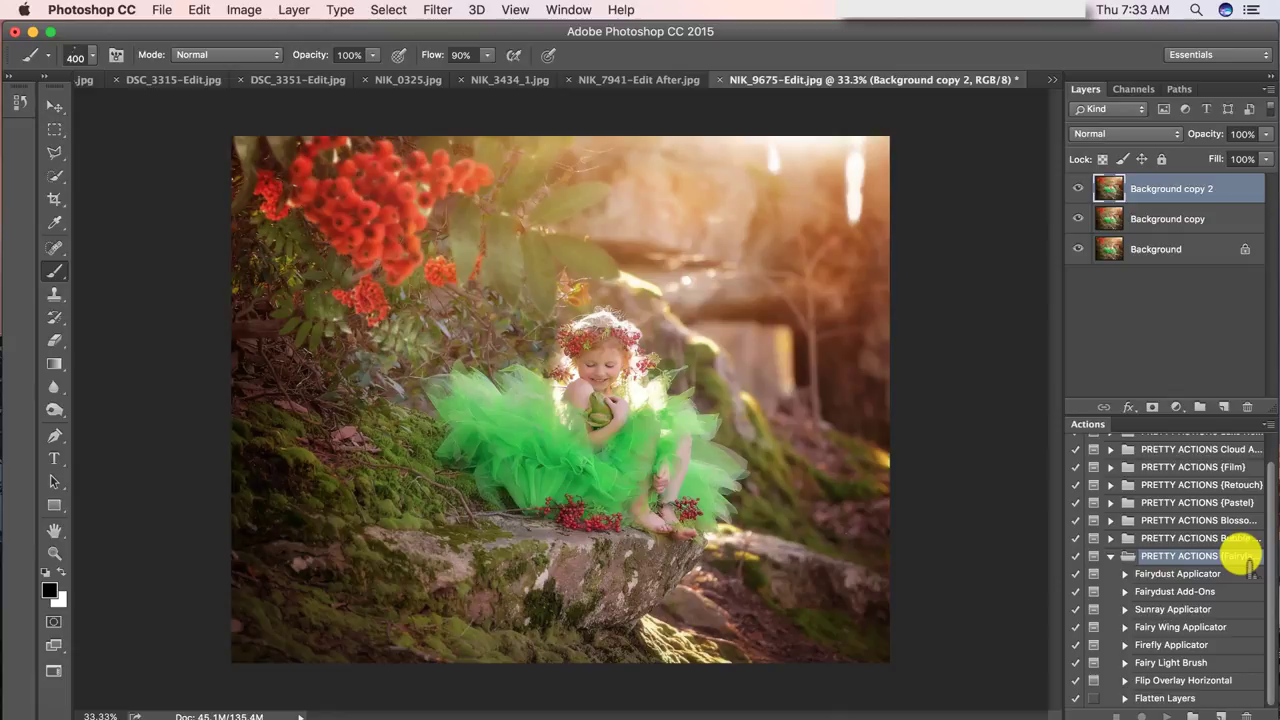
Flatten the photo's background copies into one layer with the Flatten Layers action
{"action": "left_click", "coordinate": [1143, 627]}
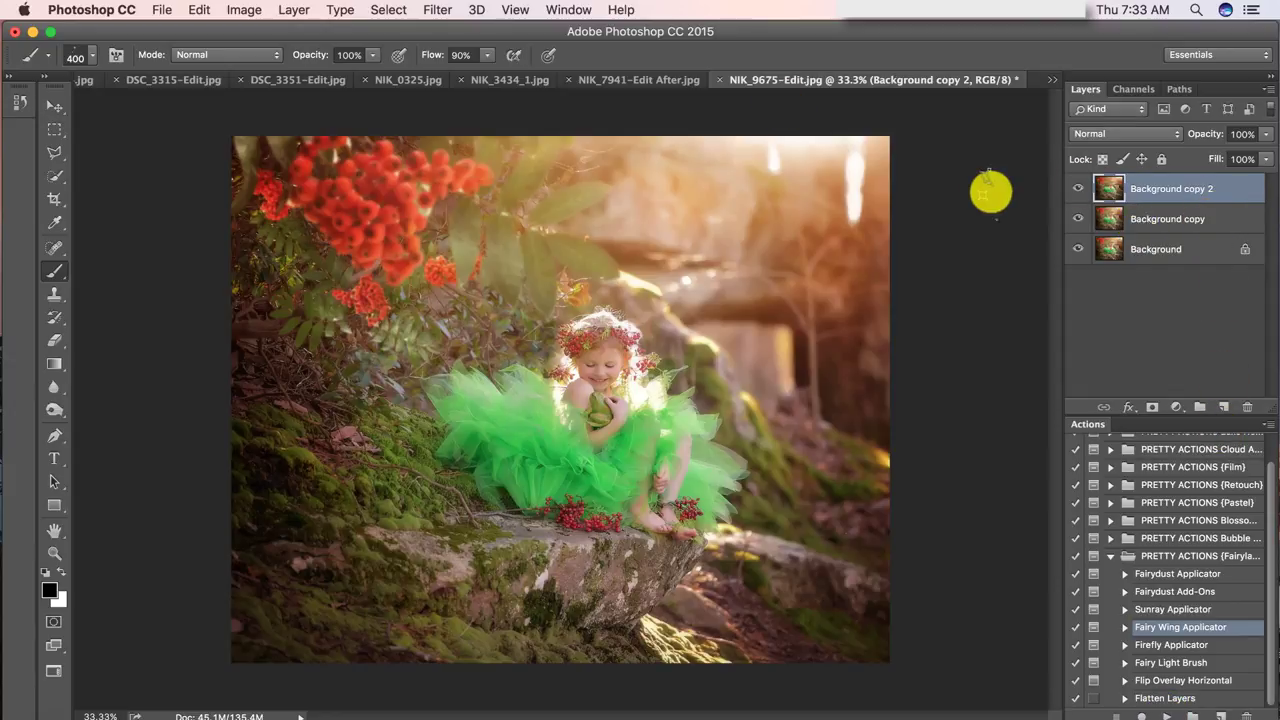
{"action": "left_click", "coordinate": [296, 9]}
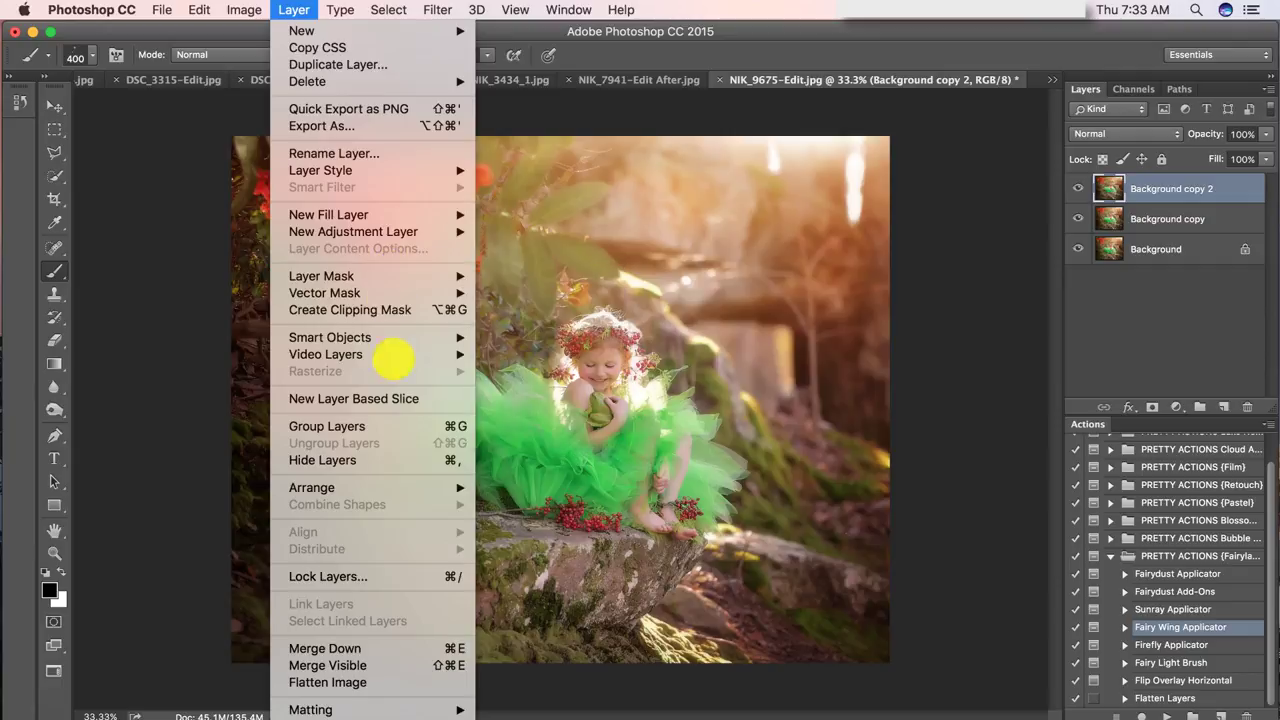
{"action": "left_click", "coordinate": [1188, 696]}
{"action": "left_click", "coordinate": [1183, 698]}
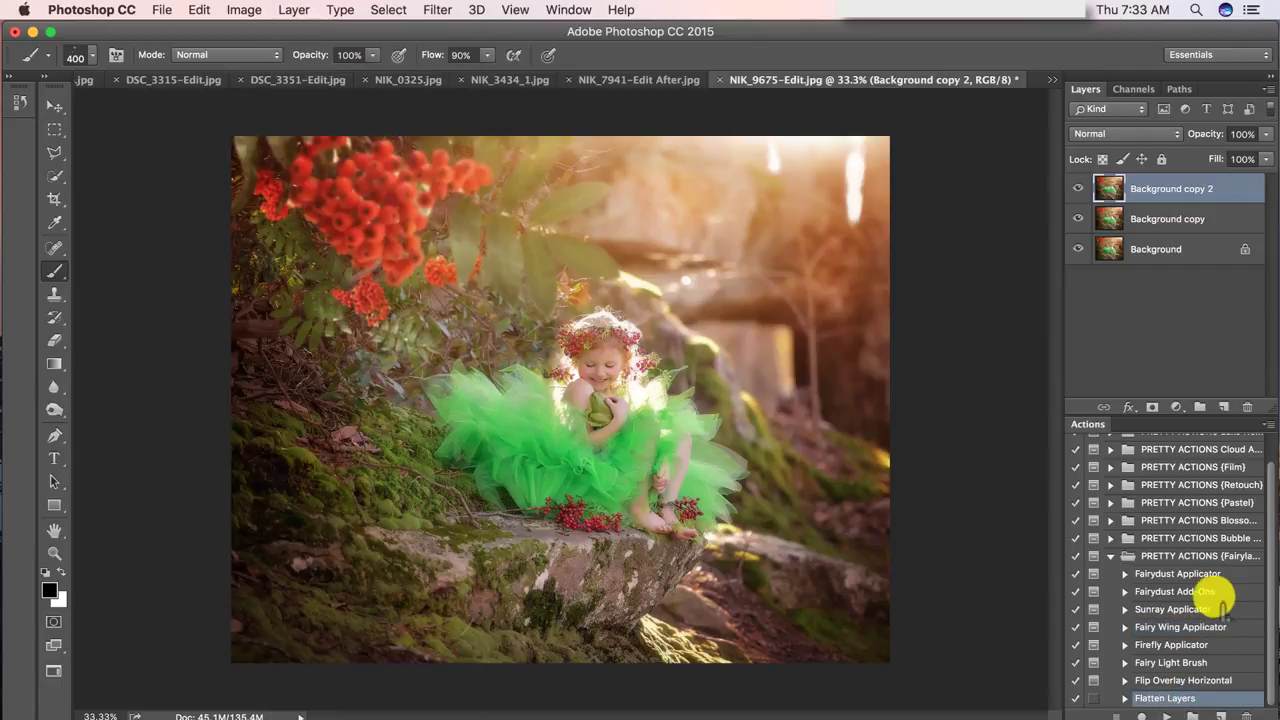
{"action": "left_click", "coordinate": [1166, 714]}
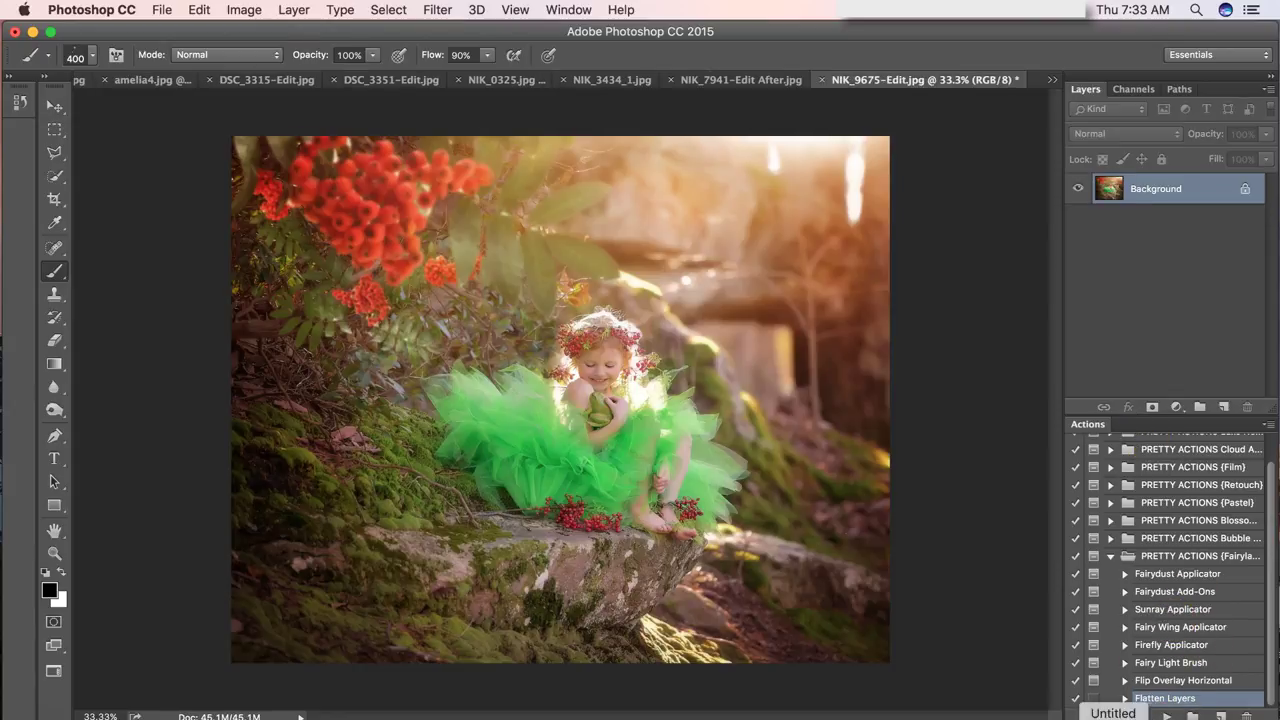
Run the Fairy Wing Applicator action on the flattened photo and continue to choosing an overlay file
{"action": "left_click", "coordinate": [1152, 627]}
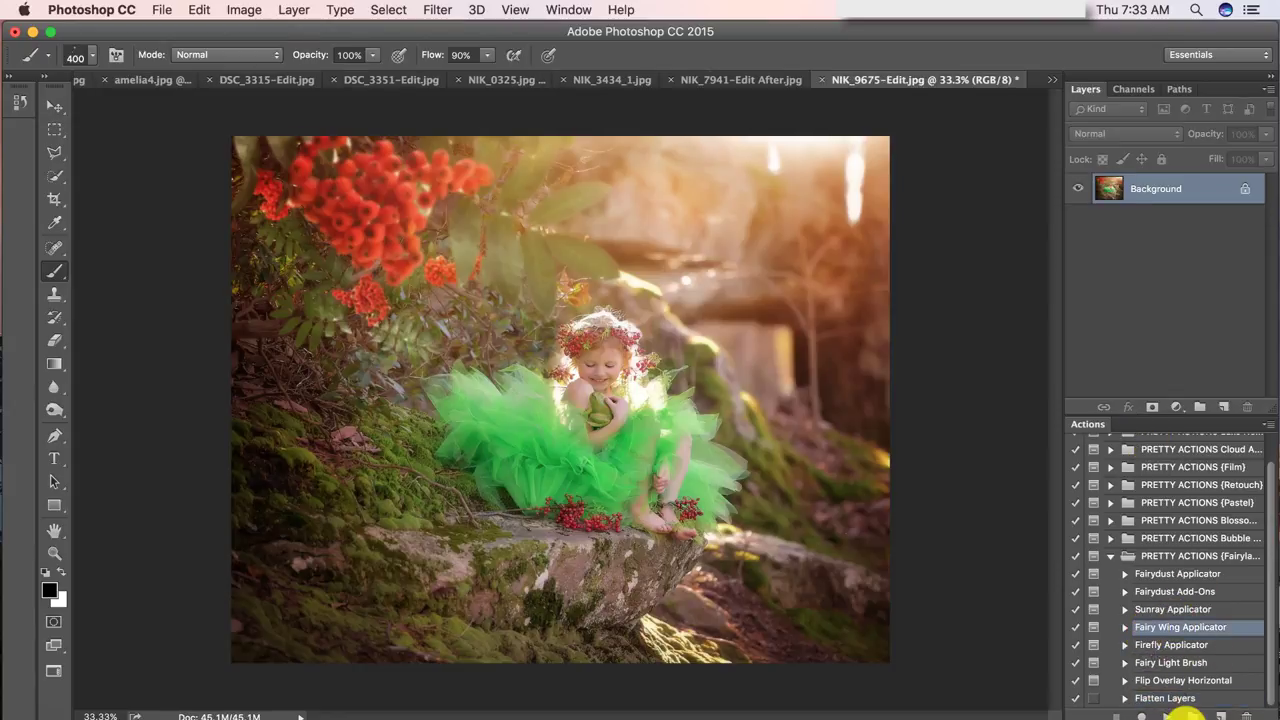
{"action": "left_click", "coordinate": [1166, 715]}
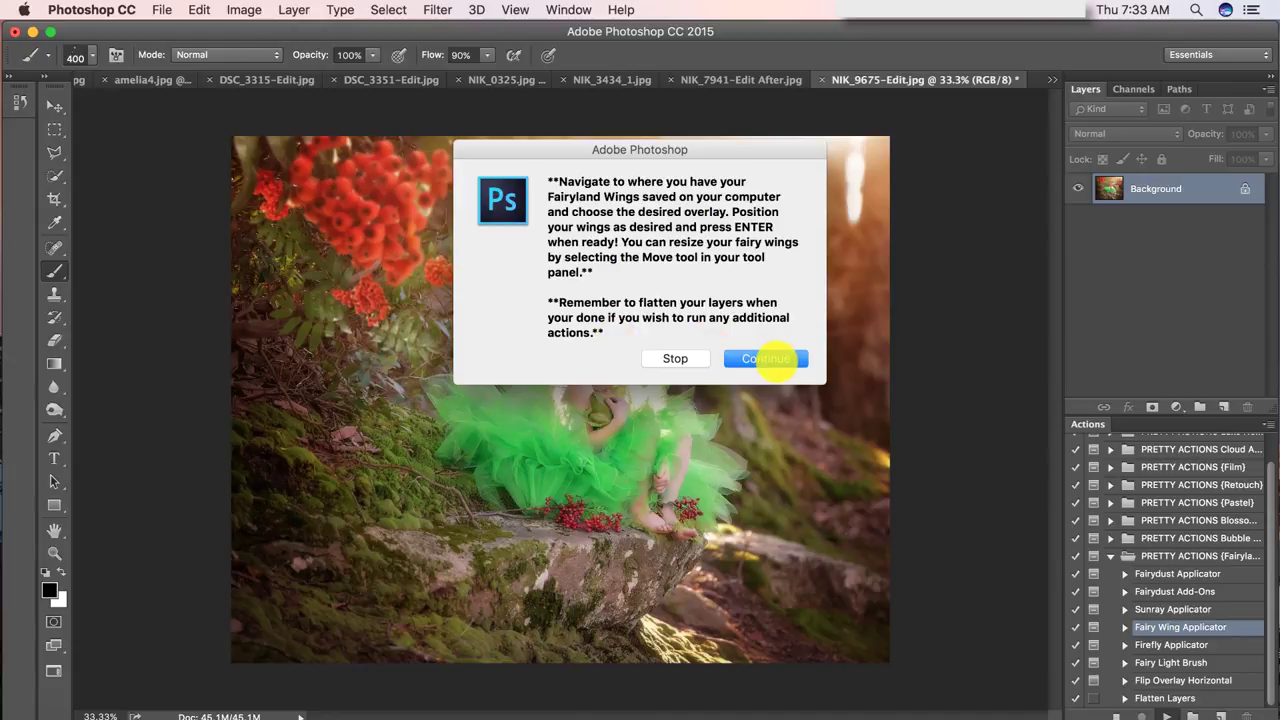
{"action": "left_click", "coordinate": [770, 358]}
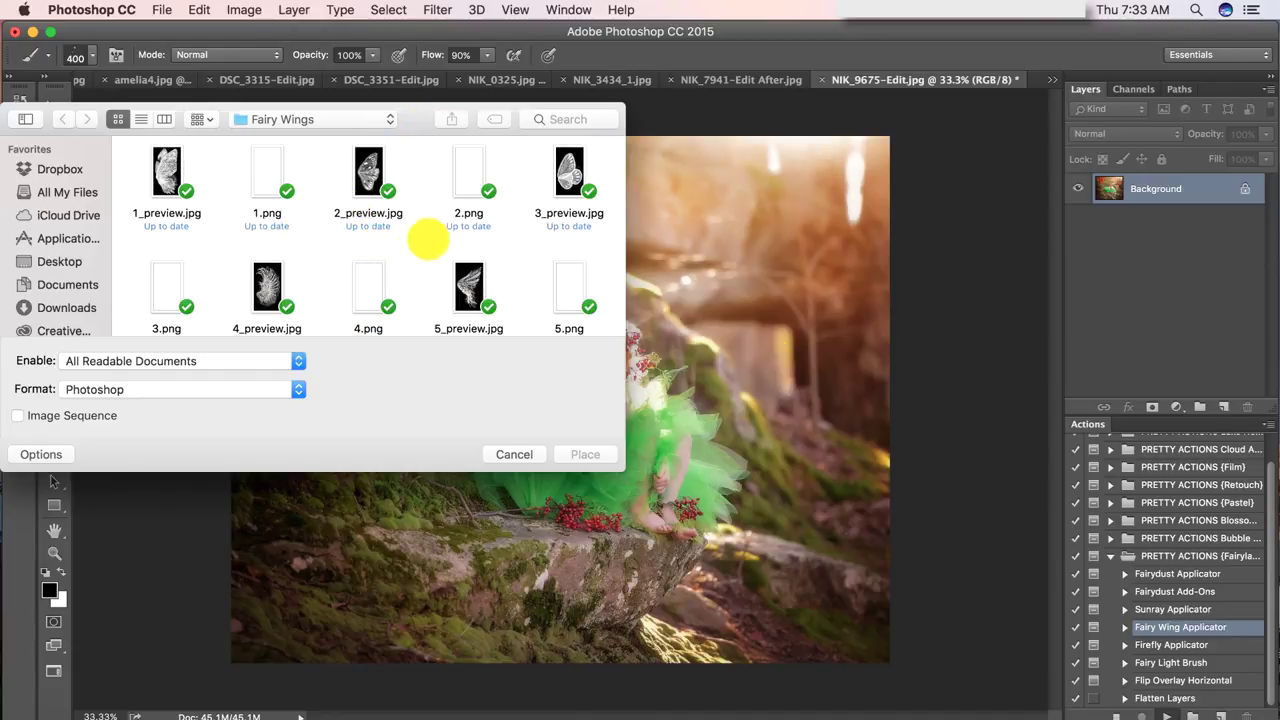
Place the wing overlay 10.png from the Fairy Wings folder into the photo
{"action": "scroll", "coordinate": [414, 251], "scroll_direction": "down", "scroll_amount": 1}
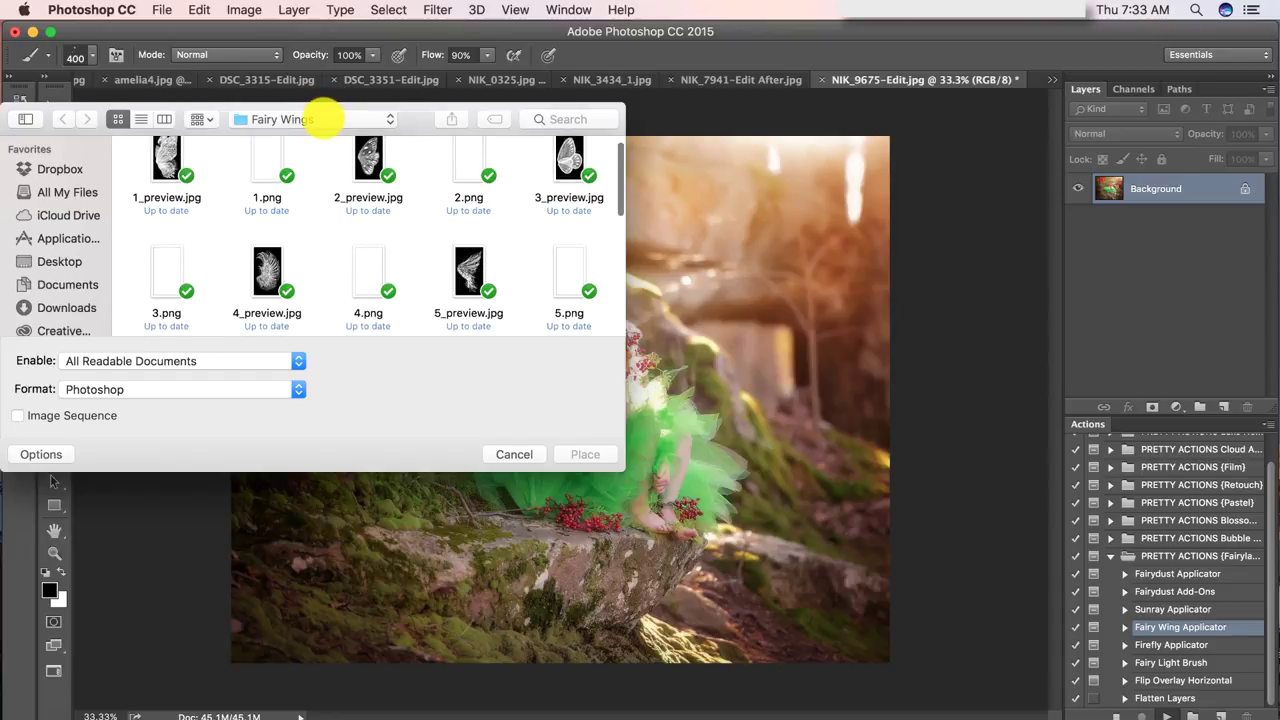
{"action": "left_click", "coordinate": [320, 119]}
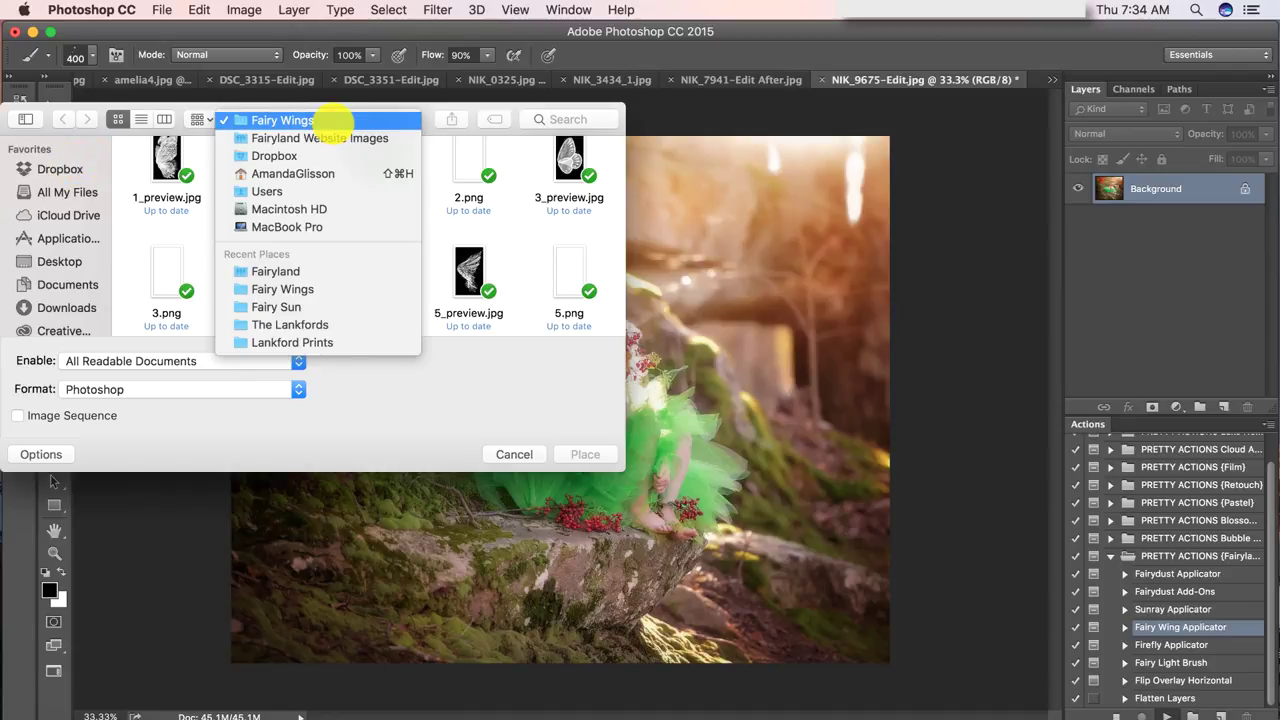
{"action": "left_click", "coordinate": [333, 122]}
{"action": "scroll", "coordinate": [385, 260], "scroll_direction": "down", "scroll_amount": 2}
{"action": "scroll", "coordinate": [388, 258], "scroll_direction": "down", "scroll_amount": 3}
{"action": "scroll", "coordinate": [388, 258], "scroll_direction": "down", "scroll_amount": 4}
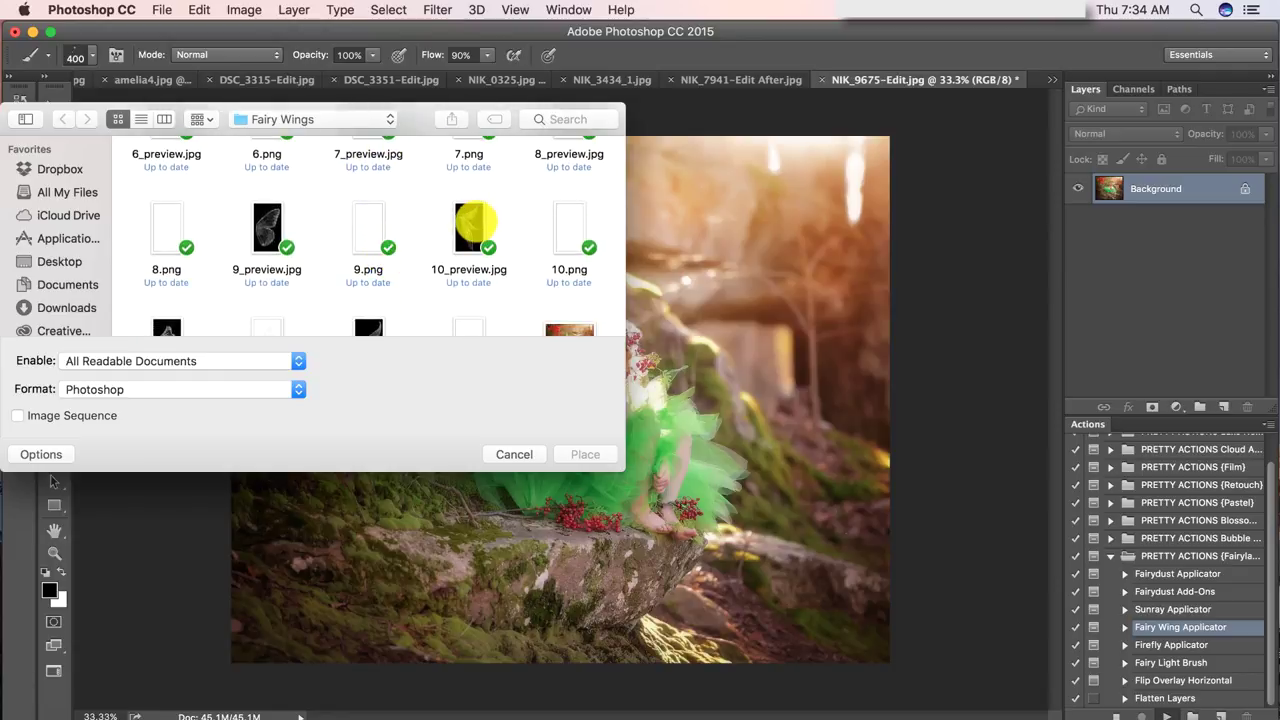
{"action": "left_click", "coordinate": [568, 228]}
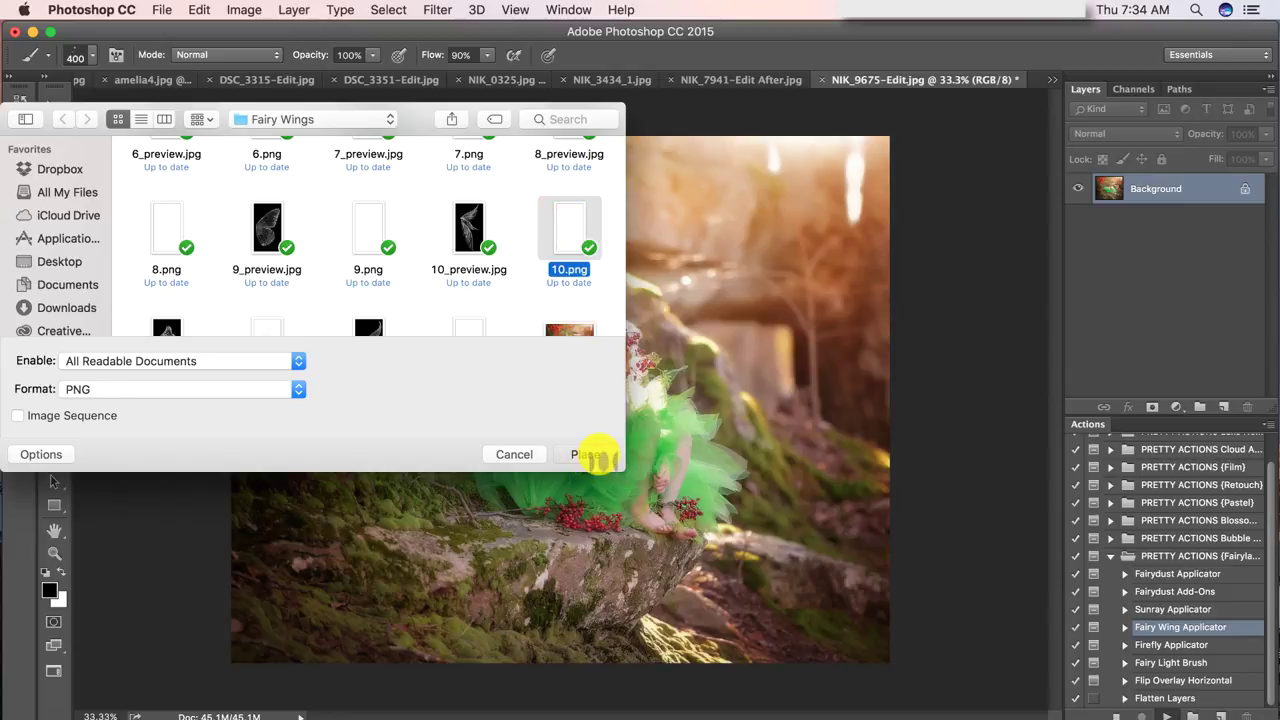
{"action": "left_click", "coordinate": [590, 454]}
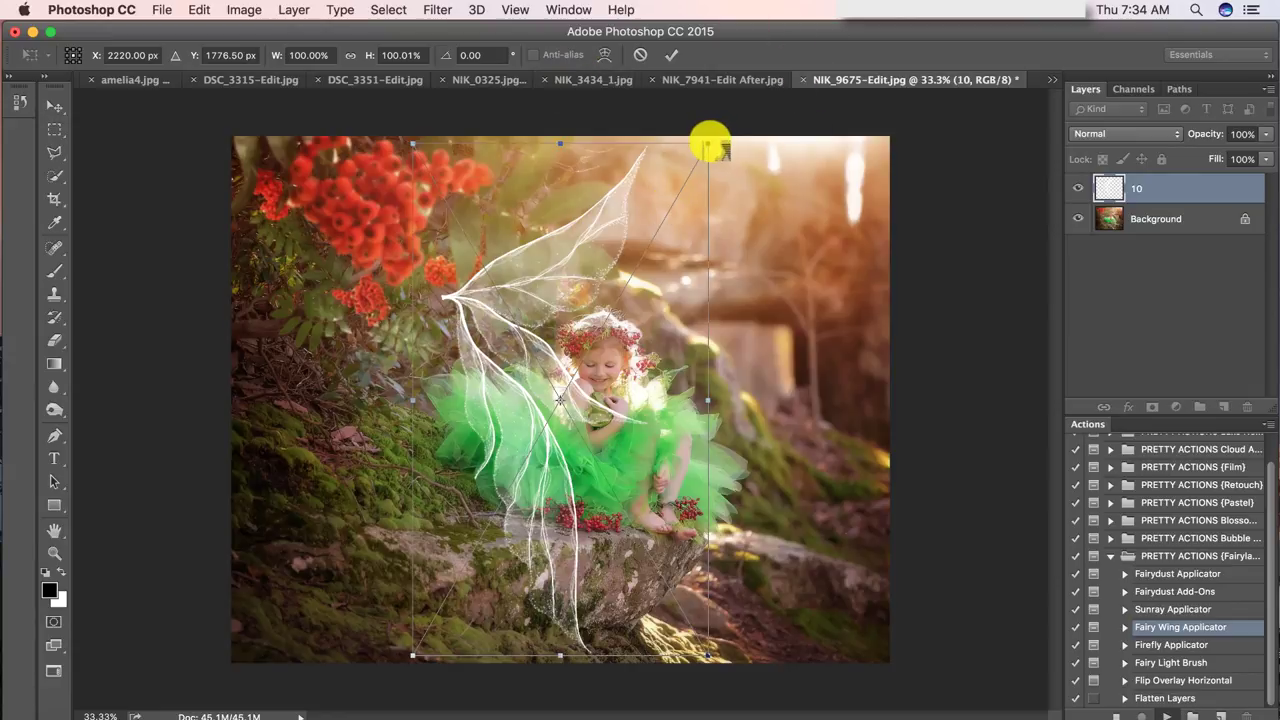
Scale the wing overlay down to about 49% and move and rotate it toward the girl's back on the right side of the photo
{"action": "left_click_drag", "start_coordinate": [710, 142], "coordinate": [697, 208]}
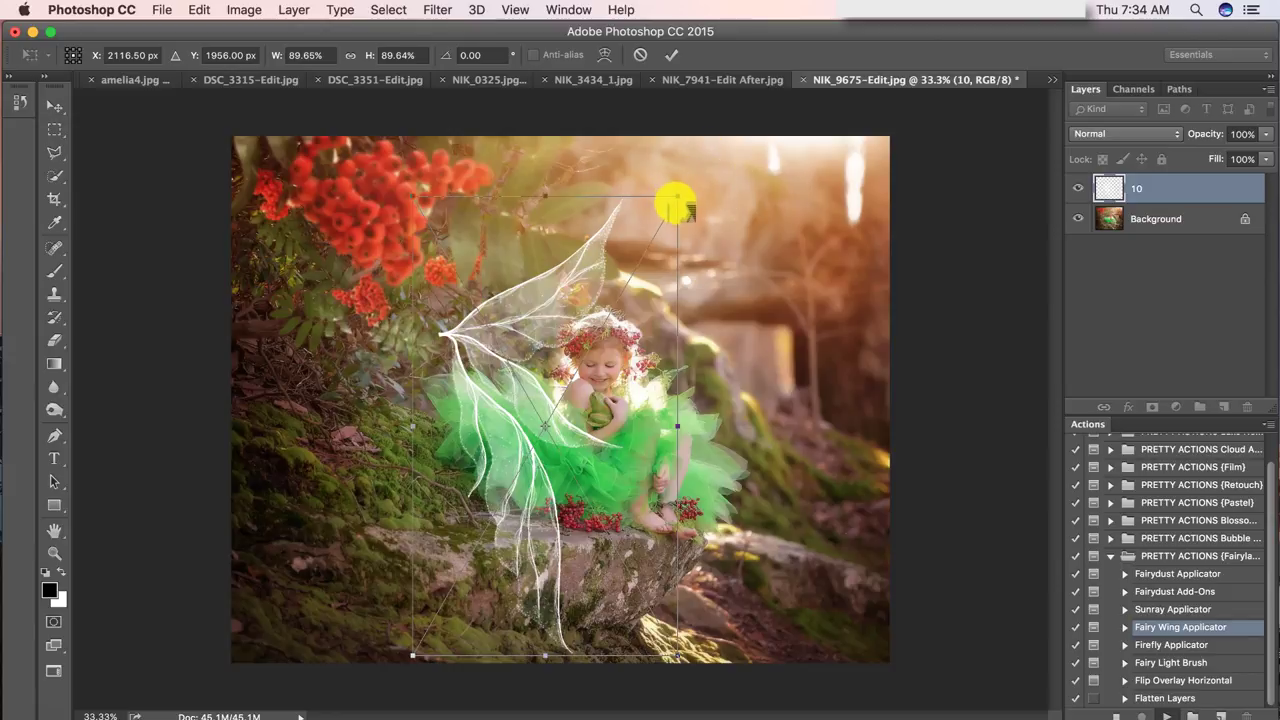
{"action": "left_click_drag", "start_coordinate": [694, 204], "coordinate": [712, 295]}
{"action": "left_click_drag", "start_coordinate": [614, 371], "coordinate": [829, 340]}
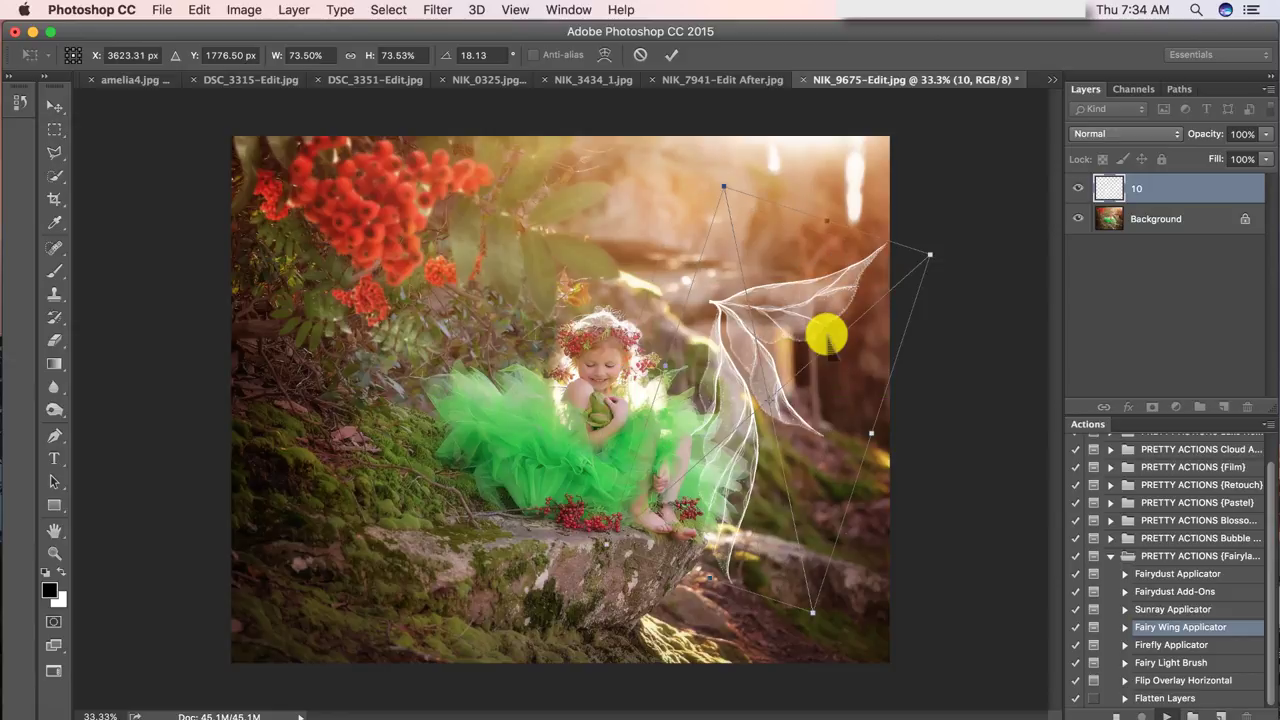
{"action": "left_click_drag", "start_coordinate": [828, 340], "coordinate": [766, 361]}
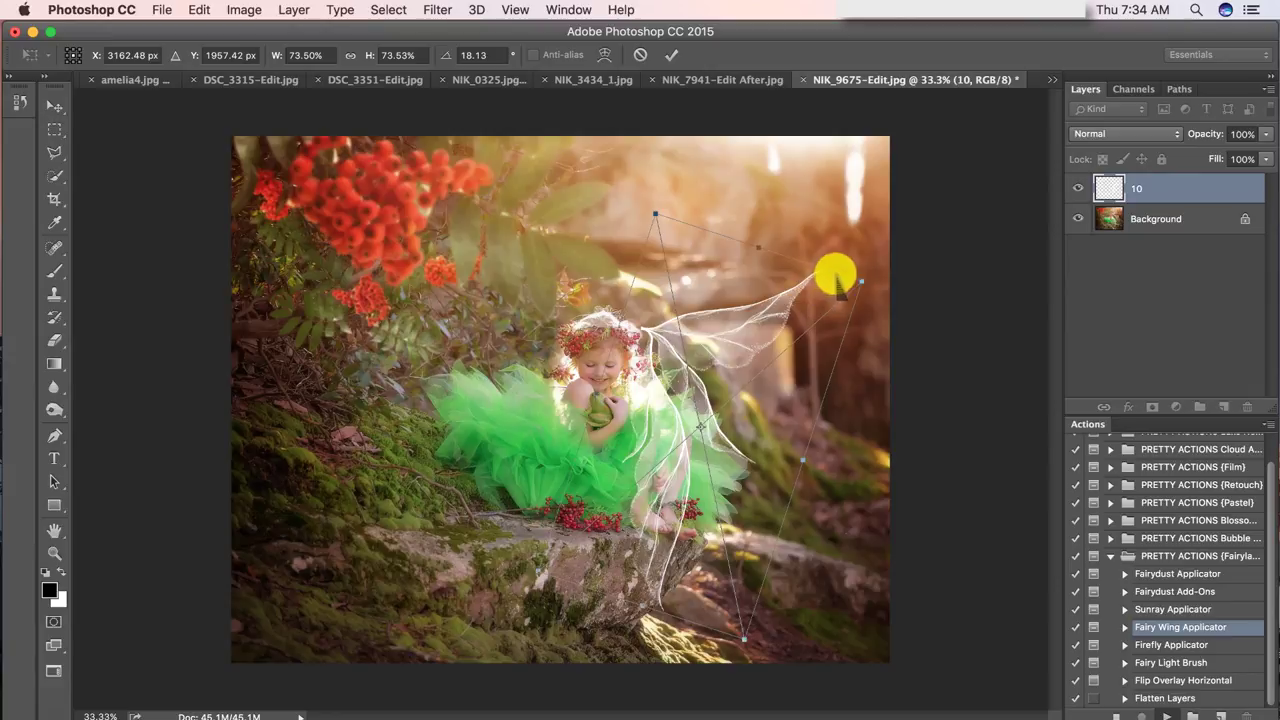
{"action": "left_click_drag", "start_coordinate": [861, 284], "coordinate": [771, 280]}
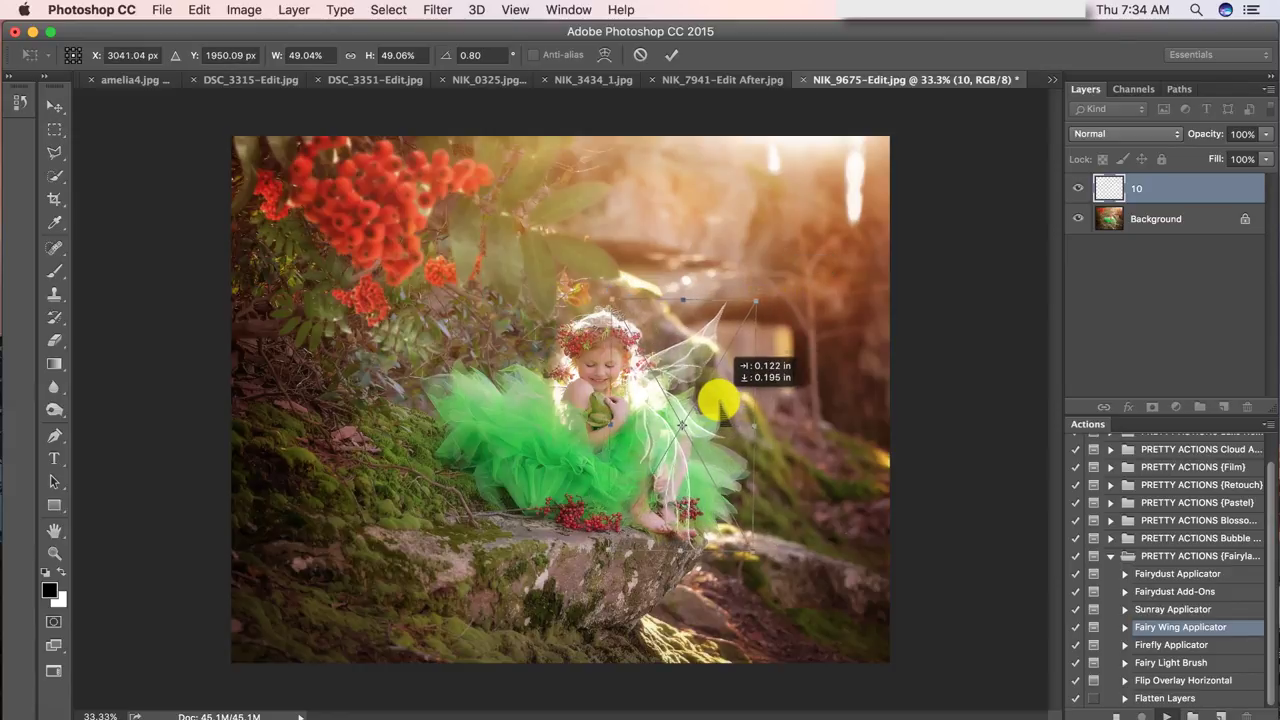
{"action": "left_click_drag", "start_coordinate": [720, 398], "coordinate": [648, 390]}
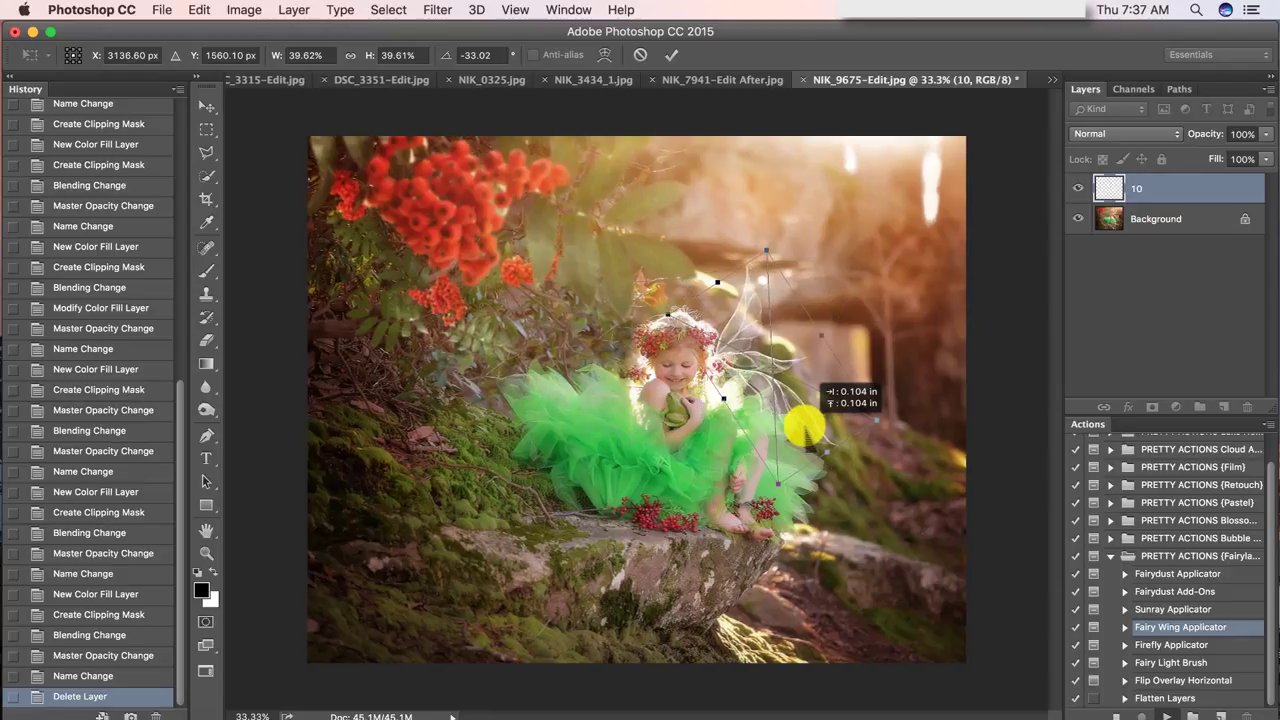
Fine-tune the wing's position against the girl's back, reduce it to about 38% scale, and apply the placement
{"action": "mouse_move", "coordinate": [807, 430]}
{"action": "left_mouse_down"}
{"action": "mouse_move", "coordinate": [797, 423]}
{"action": "mouse_move", "coordinate": [799, 438]}
{"action": "left_mouse_up"}
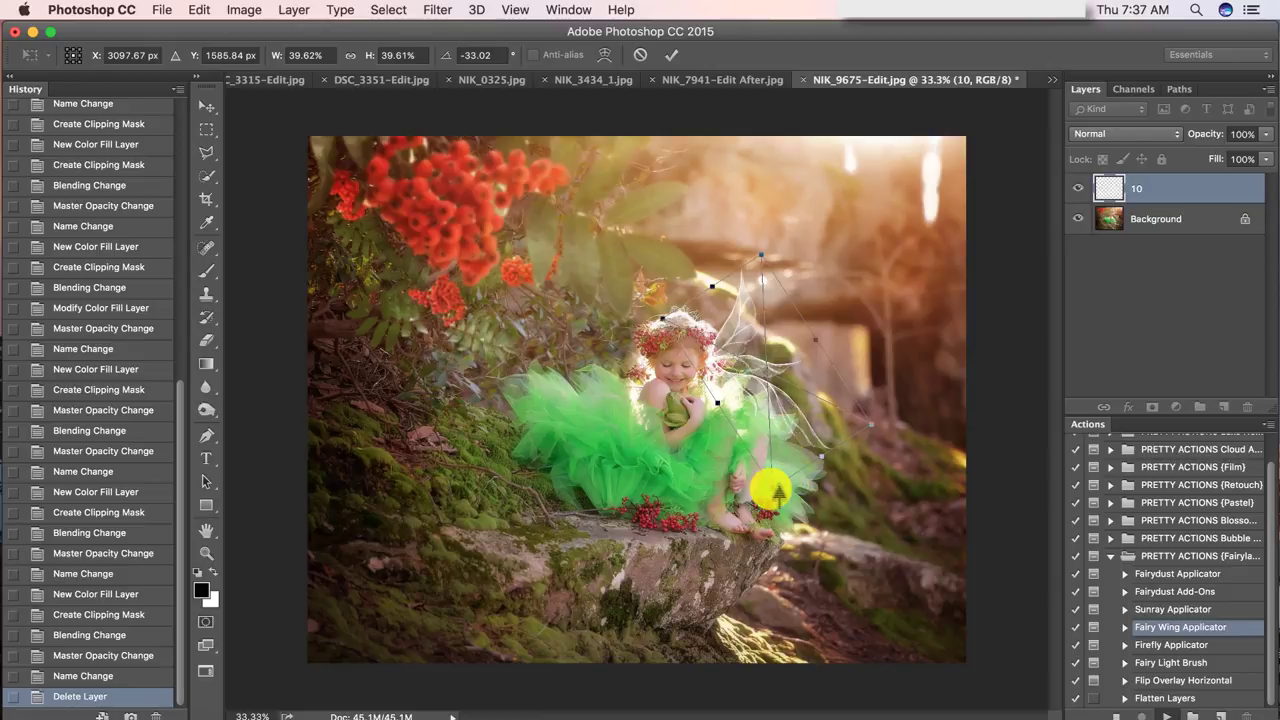
{"action": "left_click_drag", "start_coordinate": [775, 490], "coordinate": [774, 485]}
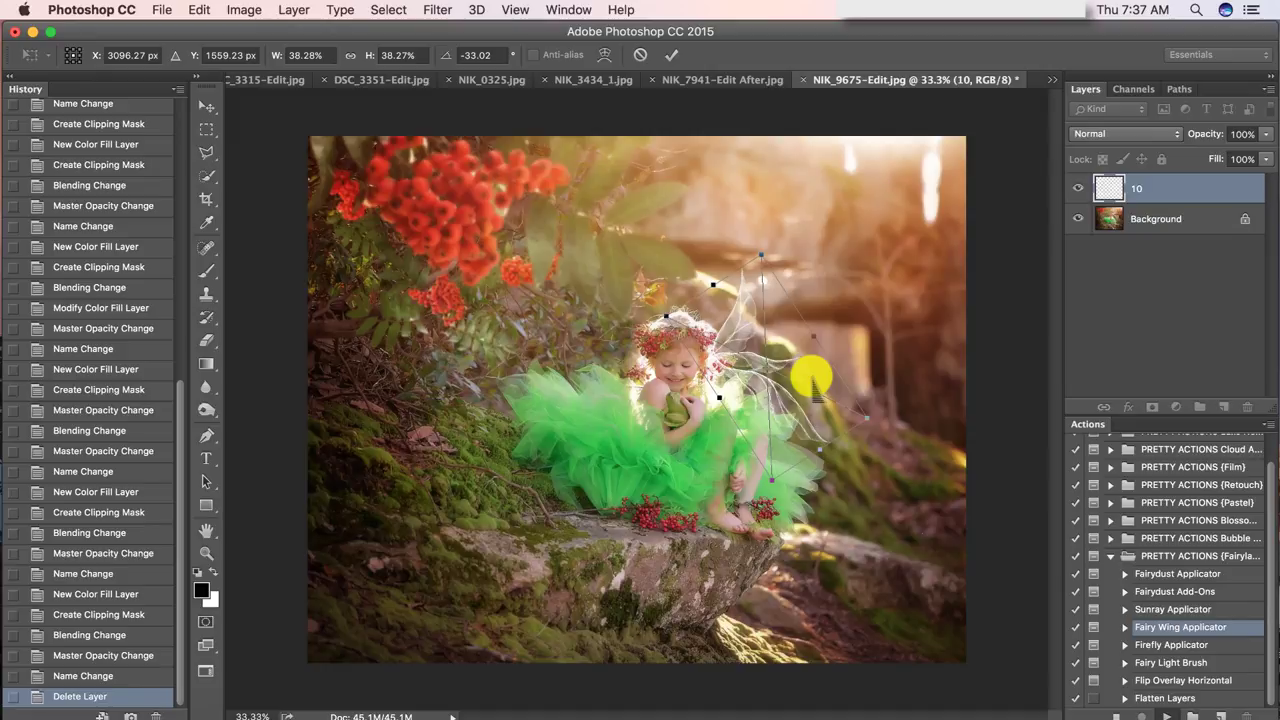
{"action": "double_click", "coordinate": [812, 380]}
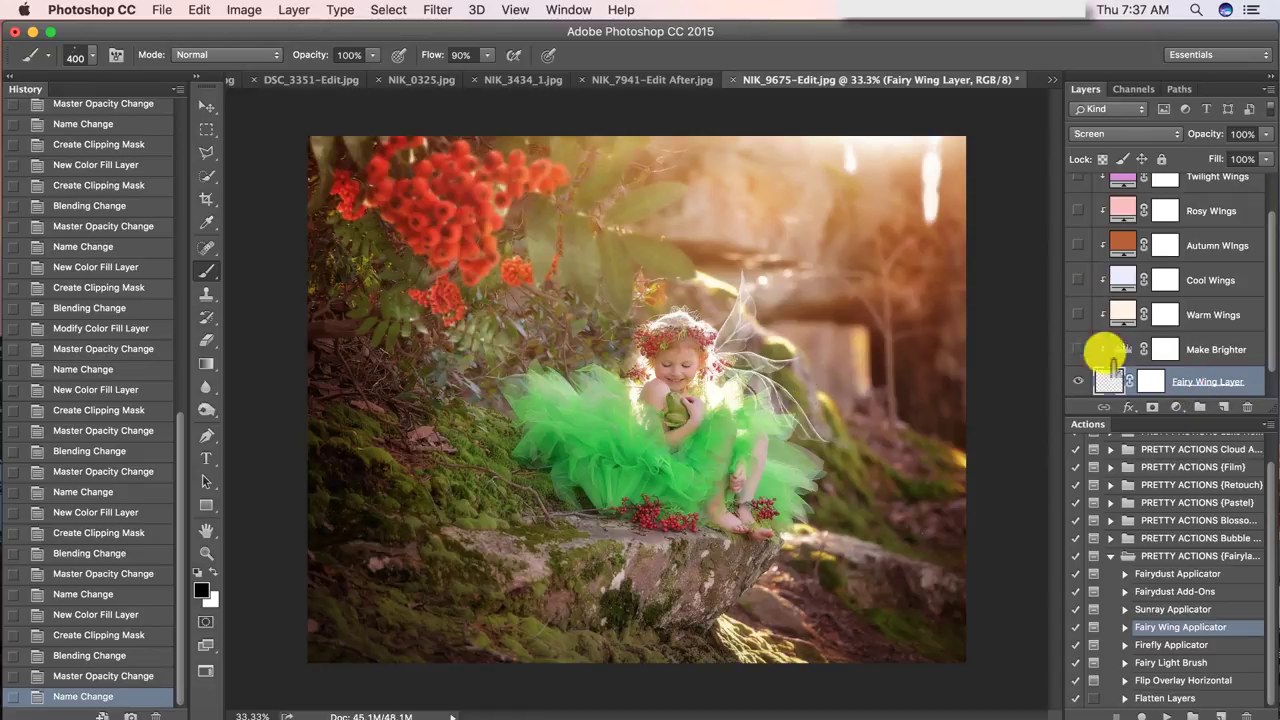
{"action": "scroll", "coordinate": [1100, 243], "scroll_direction": "up", "scroll_amount": 2}
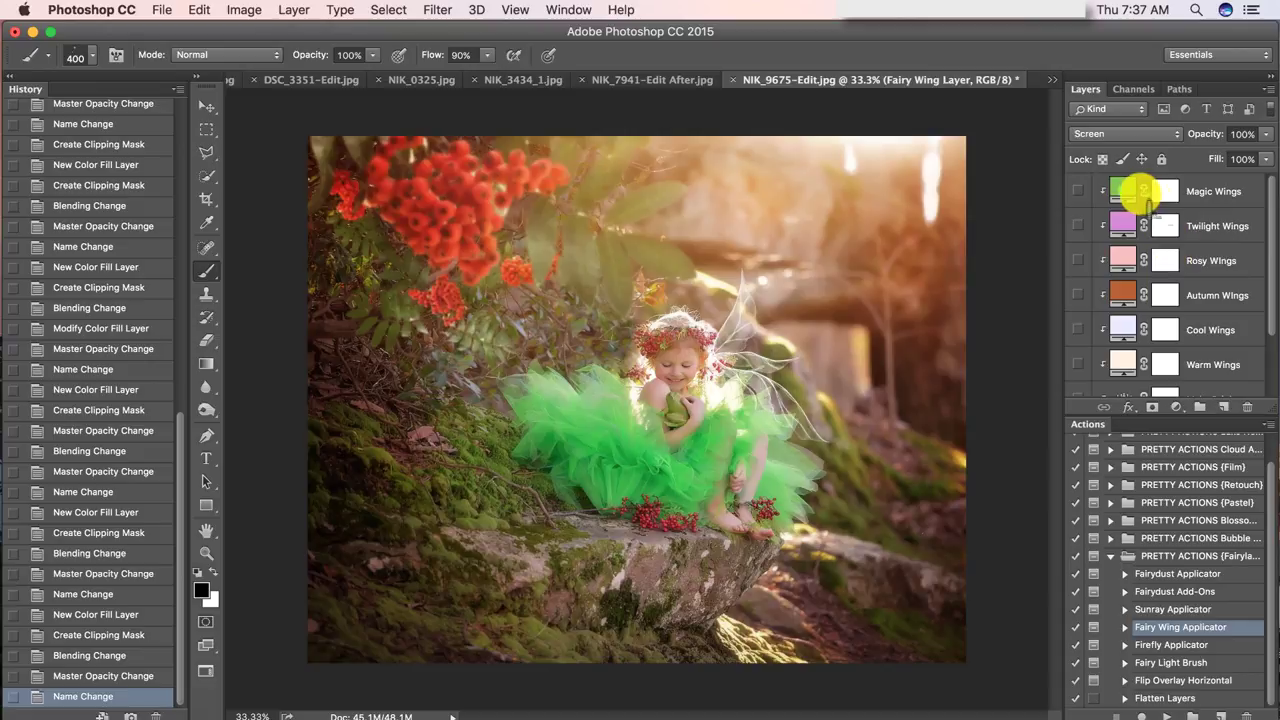
{"action": "scroll", "coordinate": [1157, 286], "scroll_direction": "down", "scroll_amount": 3}
{"action": "scroll", "coordinate": [1160, 287], "scroll_direction": "up", "scroll_amount": 3}
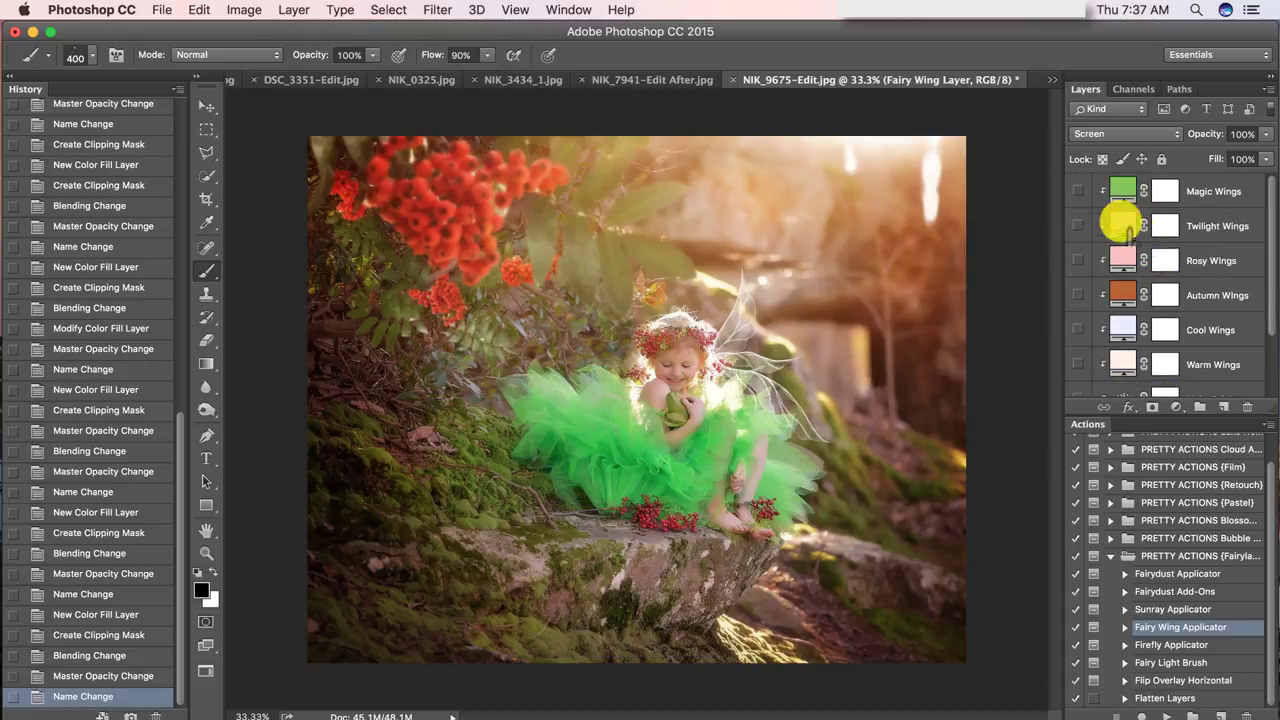
Try the Warm Wings tint on the wings at 77% opacity, and hide that layer again
{"action": "scroll", "coordinate": [1125, 345], "scroll_direction": "down", "scroll_amount": 3}
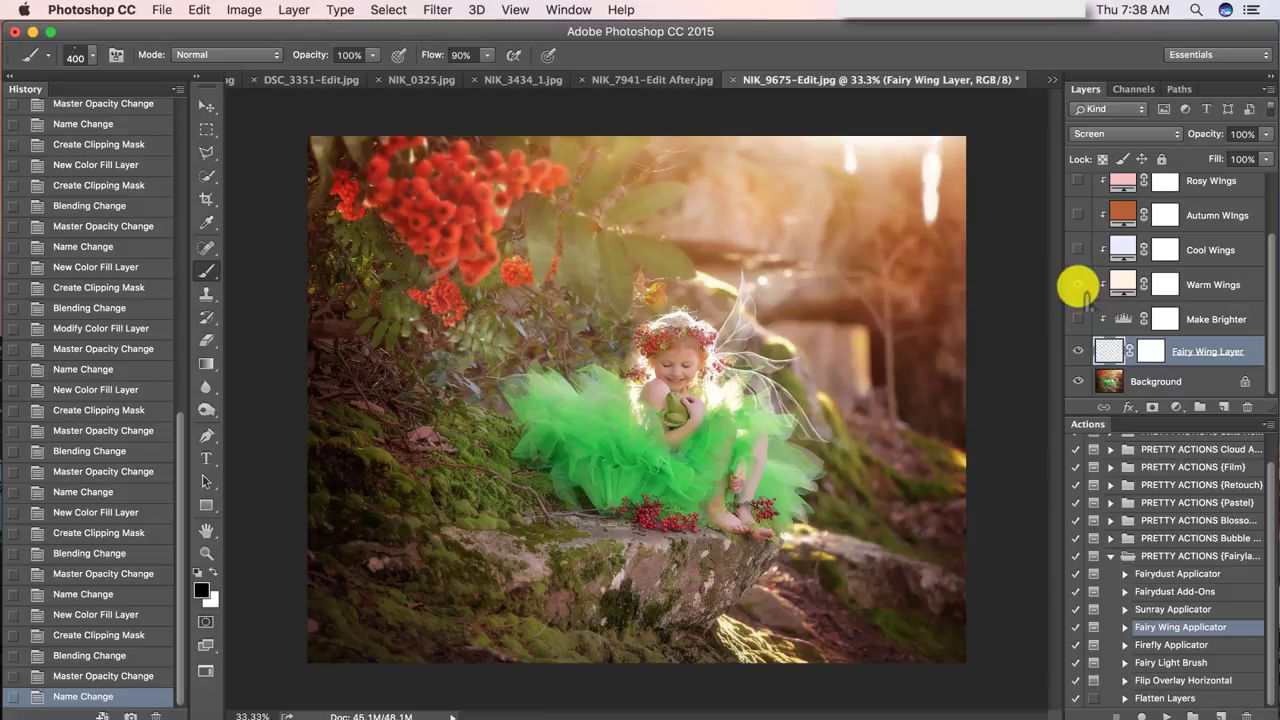
{"action": "left_click", "coordinate": [1077, 285]}
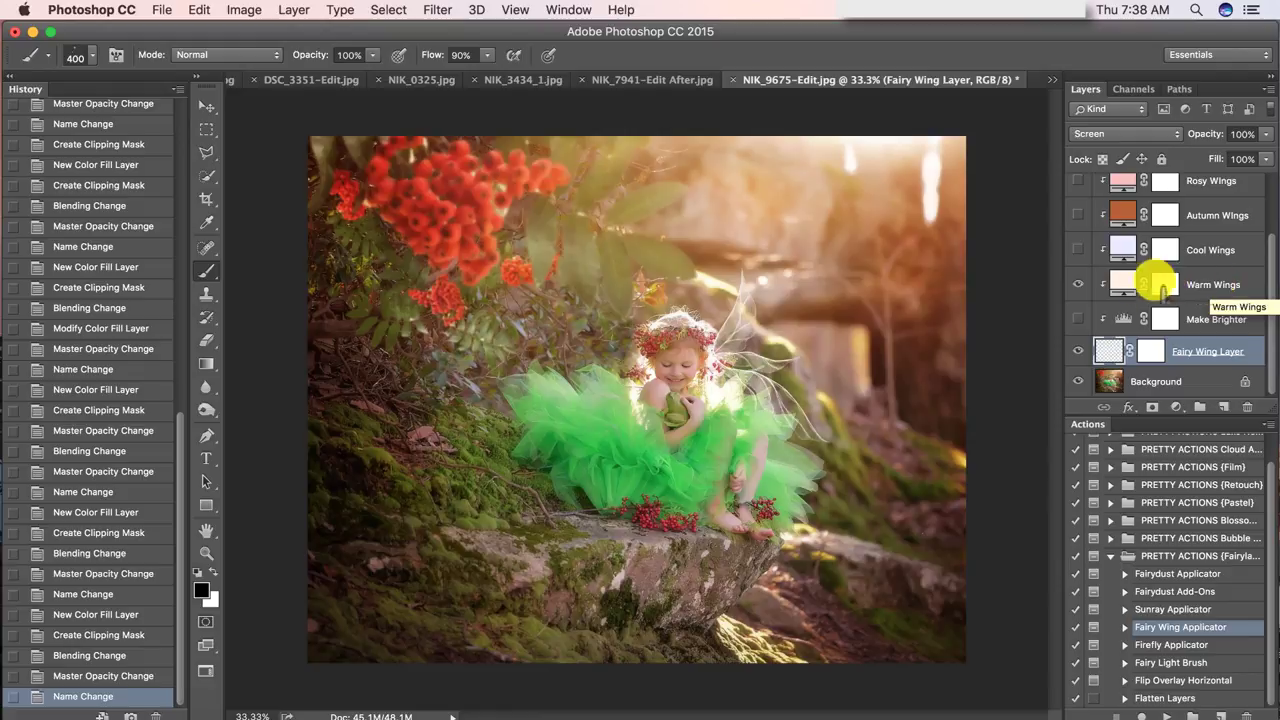
{"action": "left_click", "coordinate": [1207, 285]}
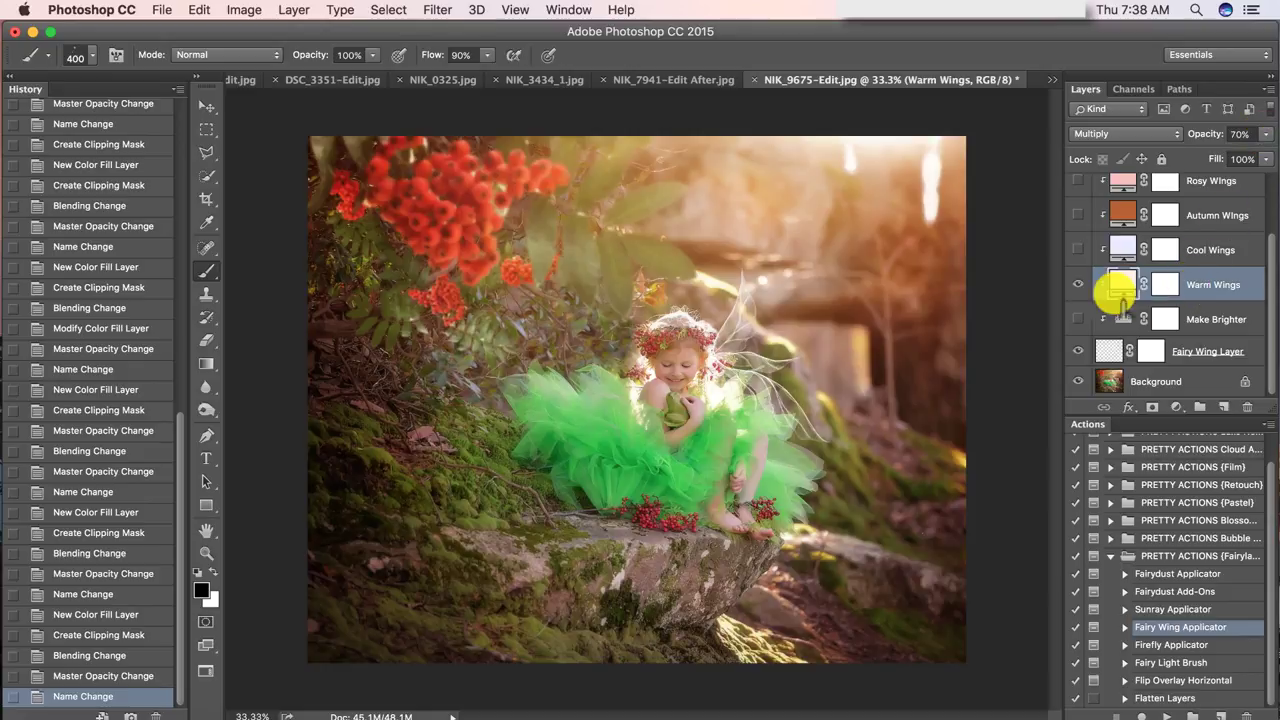
{"action": "left_click", "coordinate": [1265, 133]}
{"action": "mouse_move", "coordinate": [1243, 152]}
{"action": "left_mouse_down"}
{"action": "mouse_move", "coordinate": [1275, 155]}
{"action": "mouse_move", "coordinate": [1155, 165]}
{"action": "mouse_move", "coordinate": [1270, 172]}
{"action": "mouse_move", "coordinate": [1100, 187]}
{"action": "mouse_move", "coordinate": [1272, 183]}
{"action": "mouse_move", "coordinate": [1246, 177]}
{"action": "left_mouse_up"}
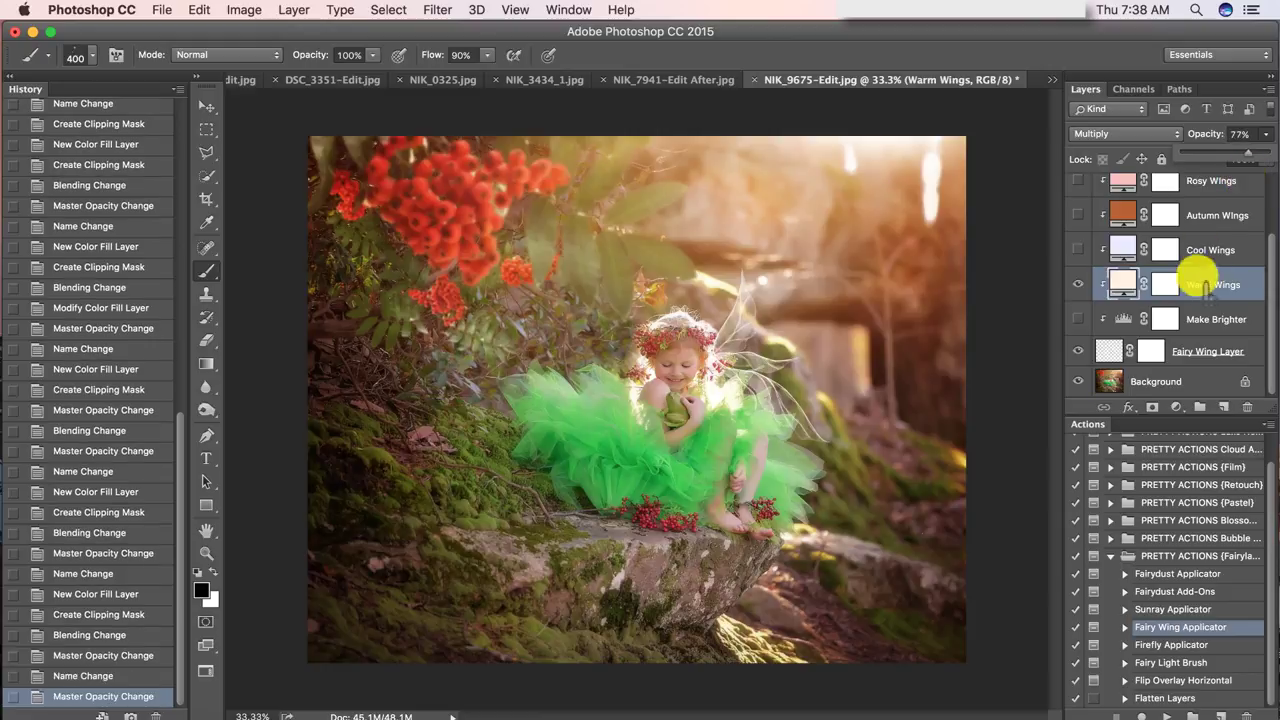
{"action": "left_click", "coordinate": [1078, 284]}
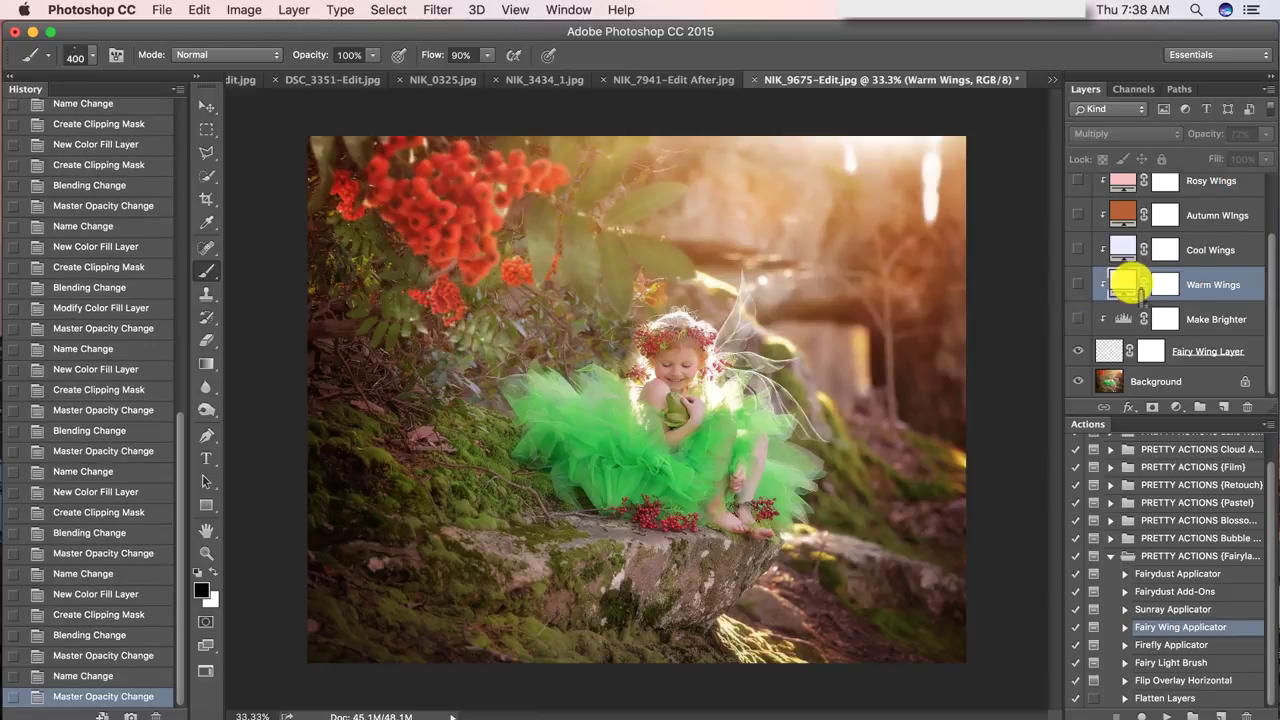
Preview the Autumn Wings and Magic Wings color layers on the wings, leaving them hidden
{"action": "scroll", "coordinate": [1128, 285], "scroll_direction": "up", "scroll_amount": 3}
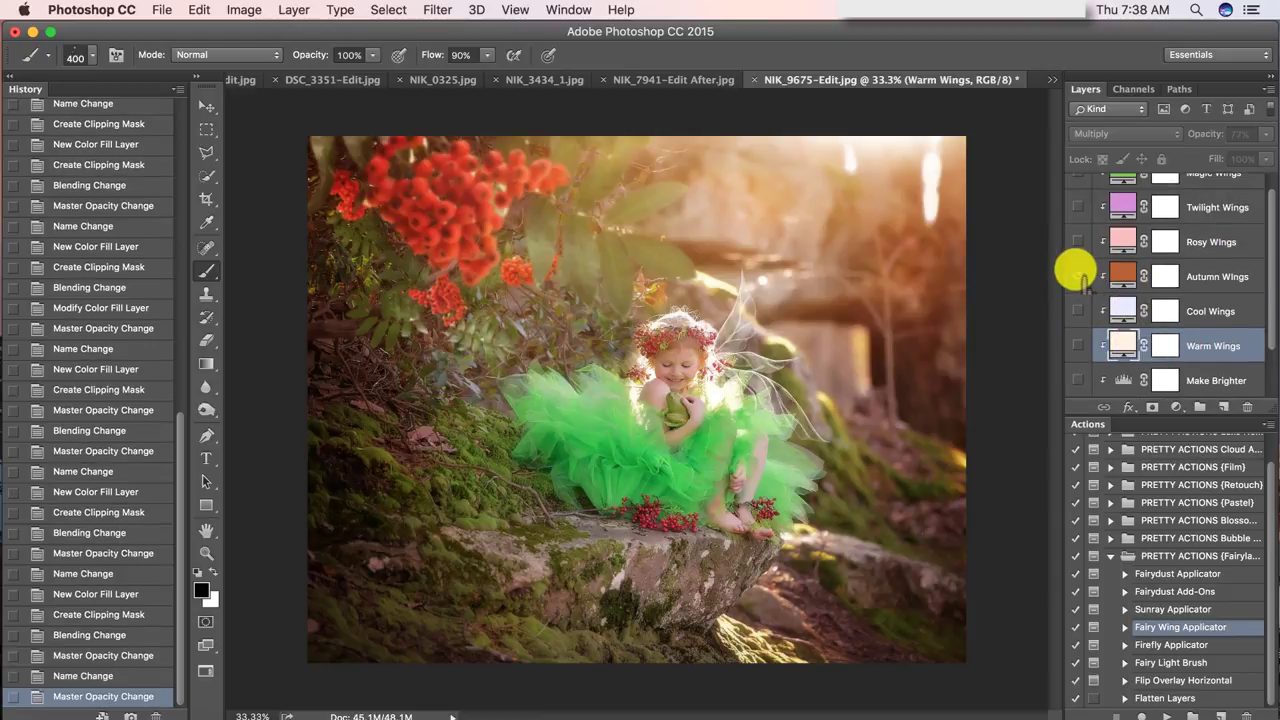
{"action": "left_click", "coordinate": [1078, 276]}
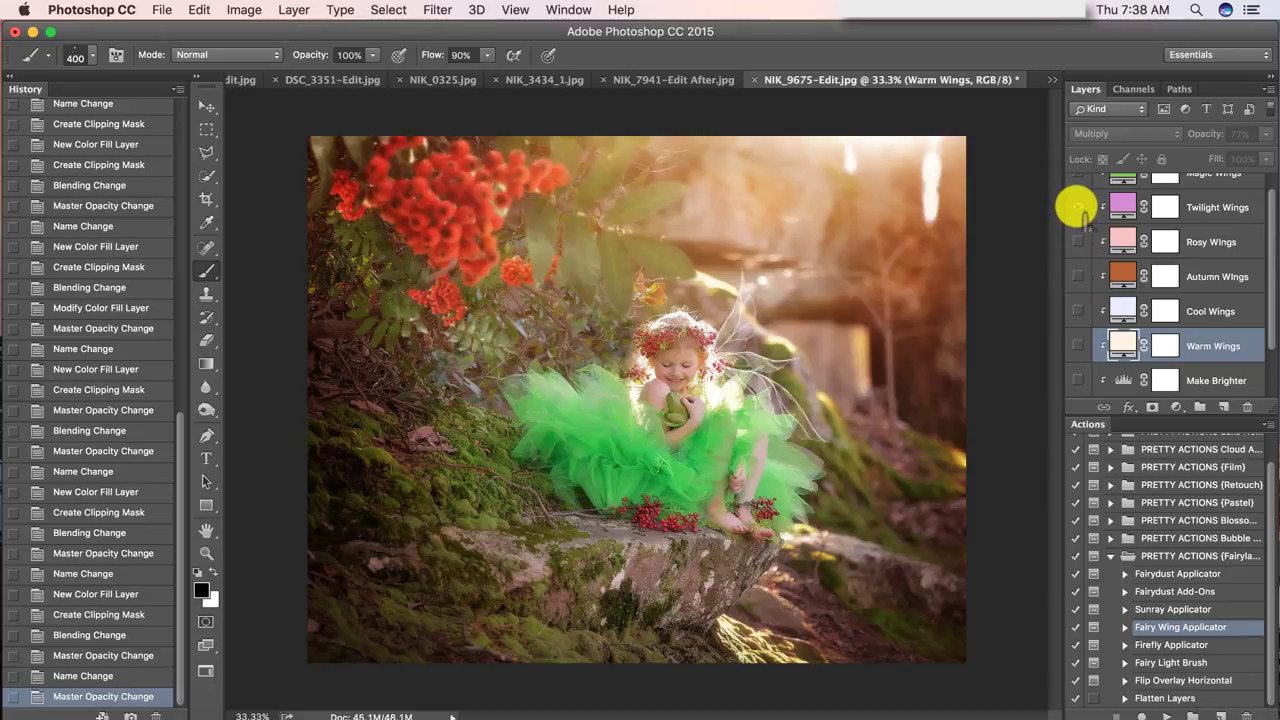
{"action": "scroll", "coordinate": [1085, 214], "scroll_direction": "up", "scroll_amount": 1}
{"action": "left_click", "coordinate": [1078, 192]}
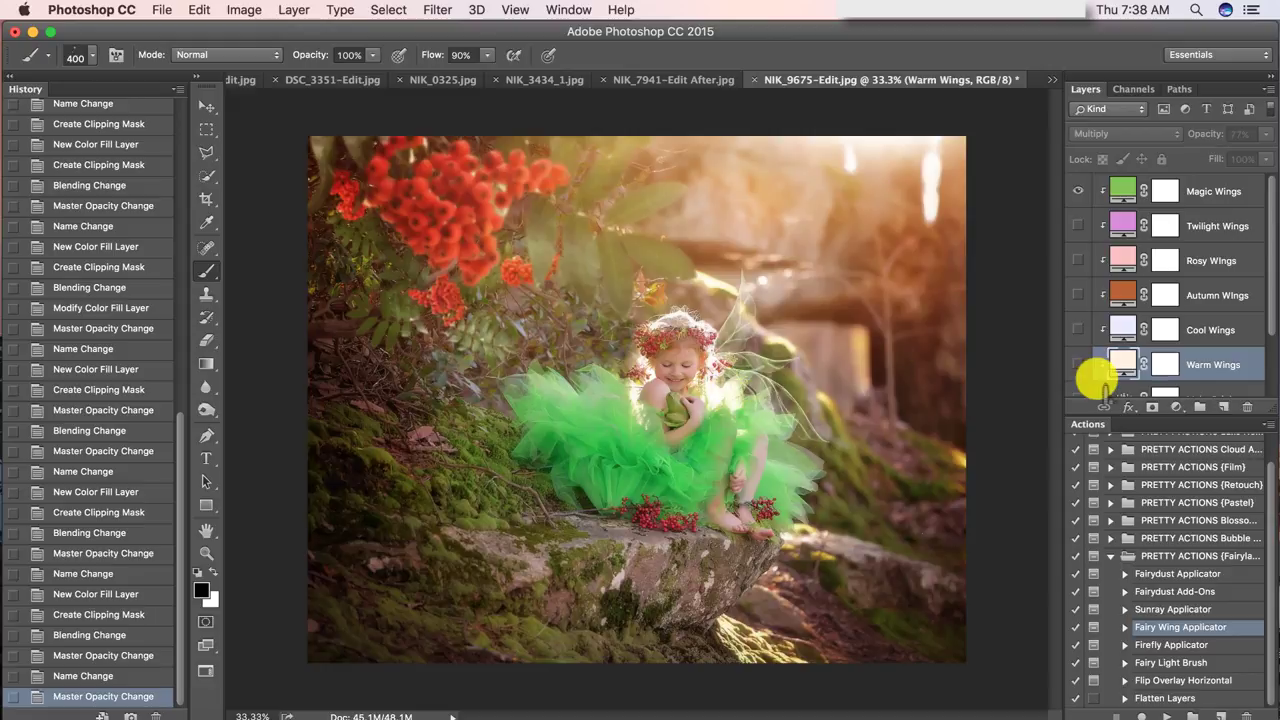
{"action": "scroll", "coordinate": [1100, 268], "scroll_direction": "down", "scroll_amount": 2}
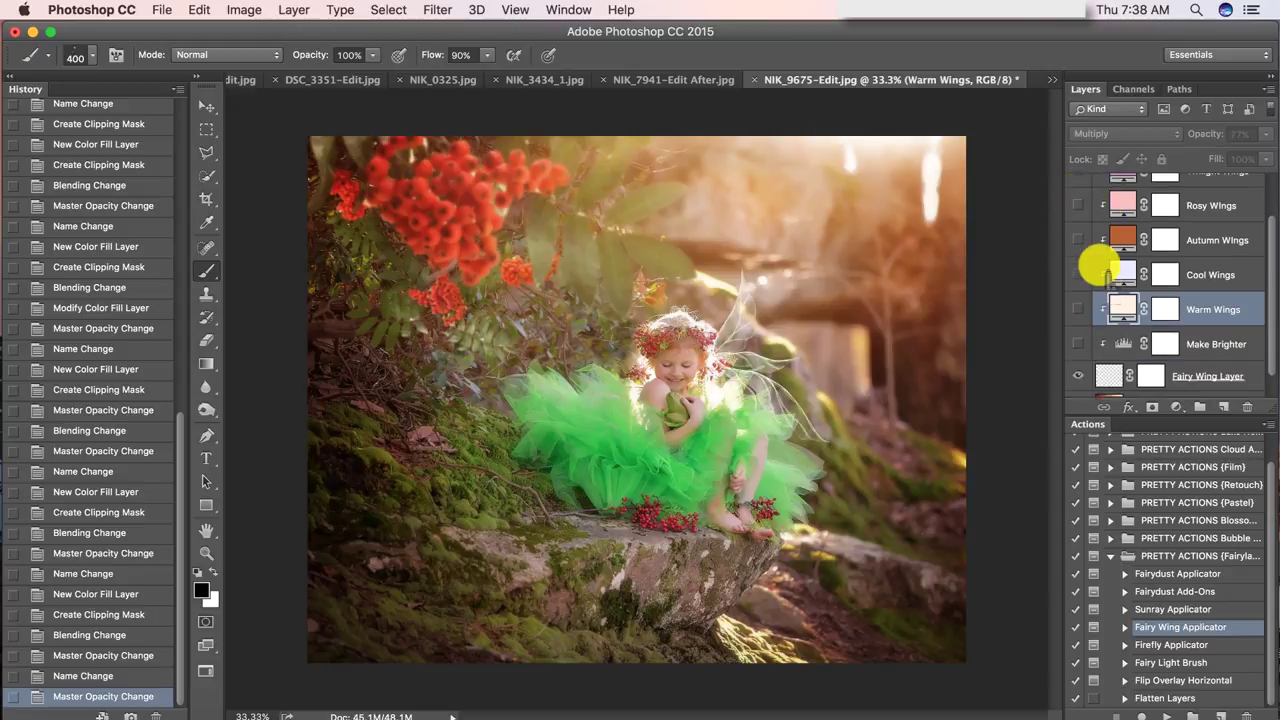
Select the Fairy Wing Layer and switch the brush to the soft round 60 px preset, enlarged to 175 px
{"action": "scroll", "coordinate": [1100, 266], "scroll_direction": "down", "scroll_amount": 1}
{"action": "left_click", "coordinate": [1106, 351]}
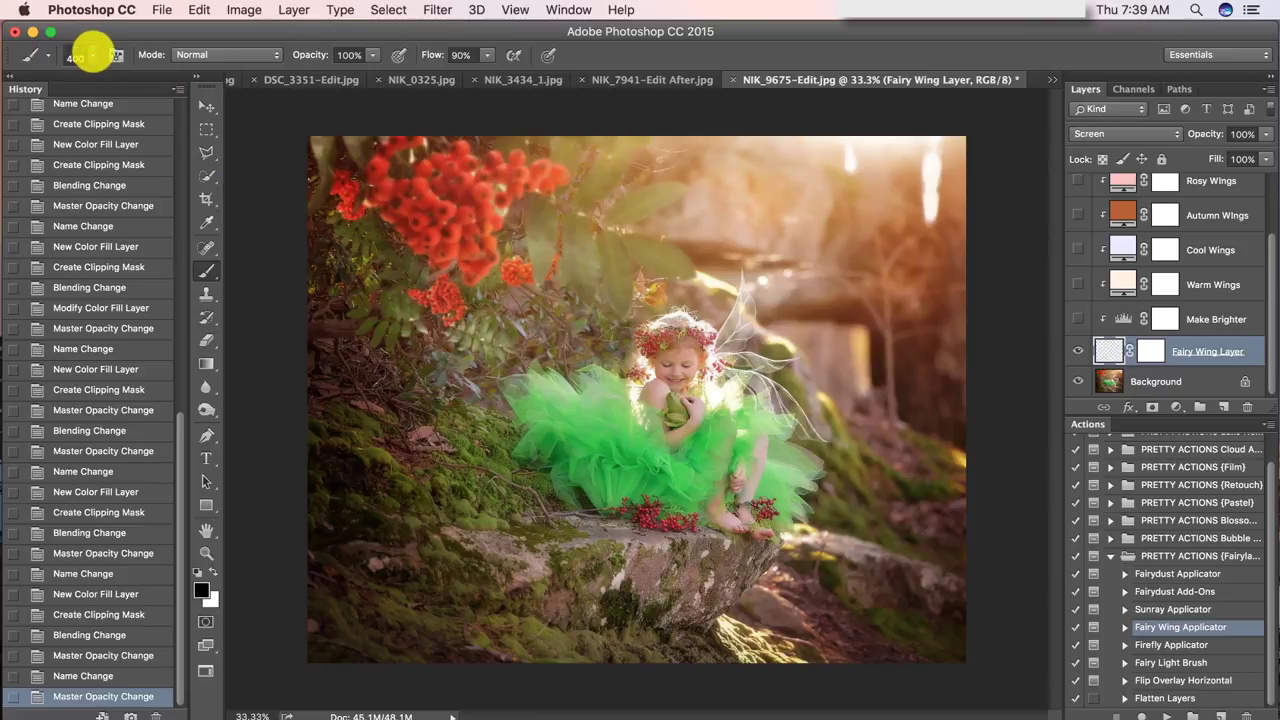
{"action": "left_click", "coordinate": [91, 50]}
{"action": "left_click", "coordinate": [91, 50]}
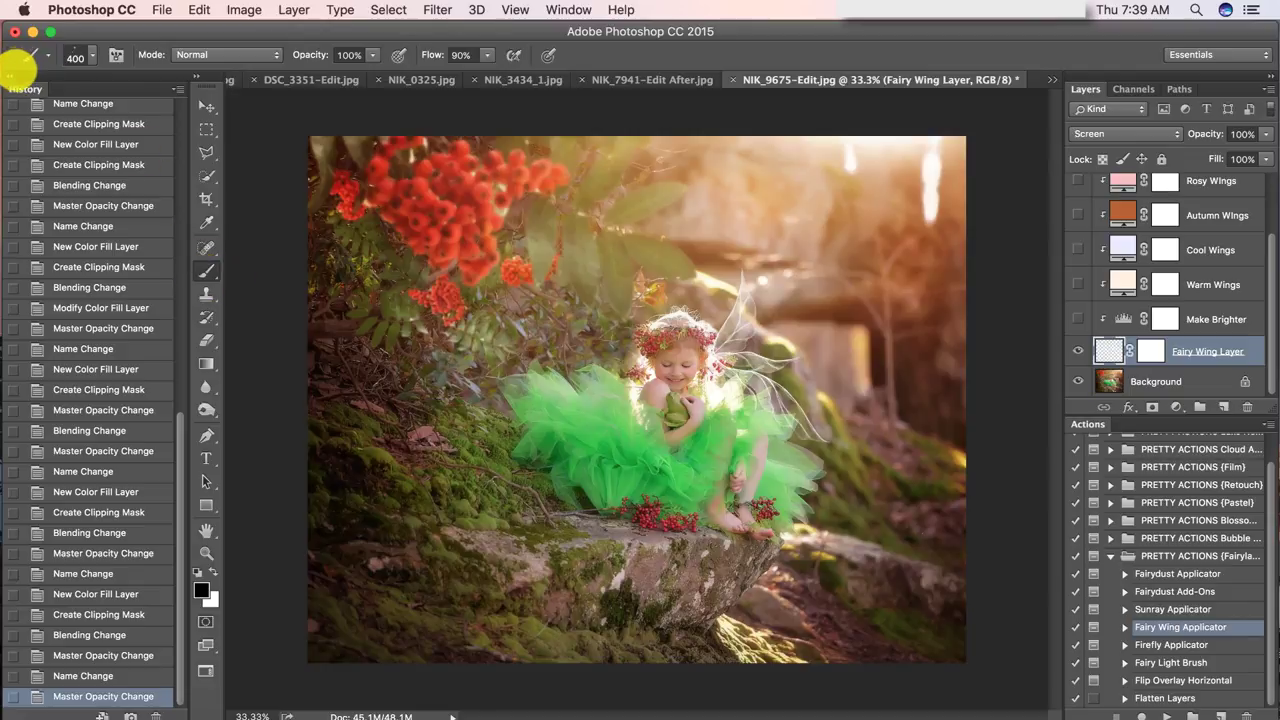
{"action": "left_click", "coordinate": [10, 75]}
{"action": "left_click", "coordinate": [91, 56]}
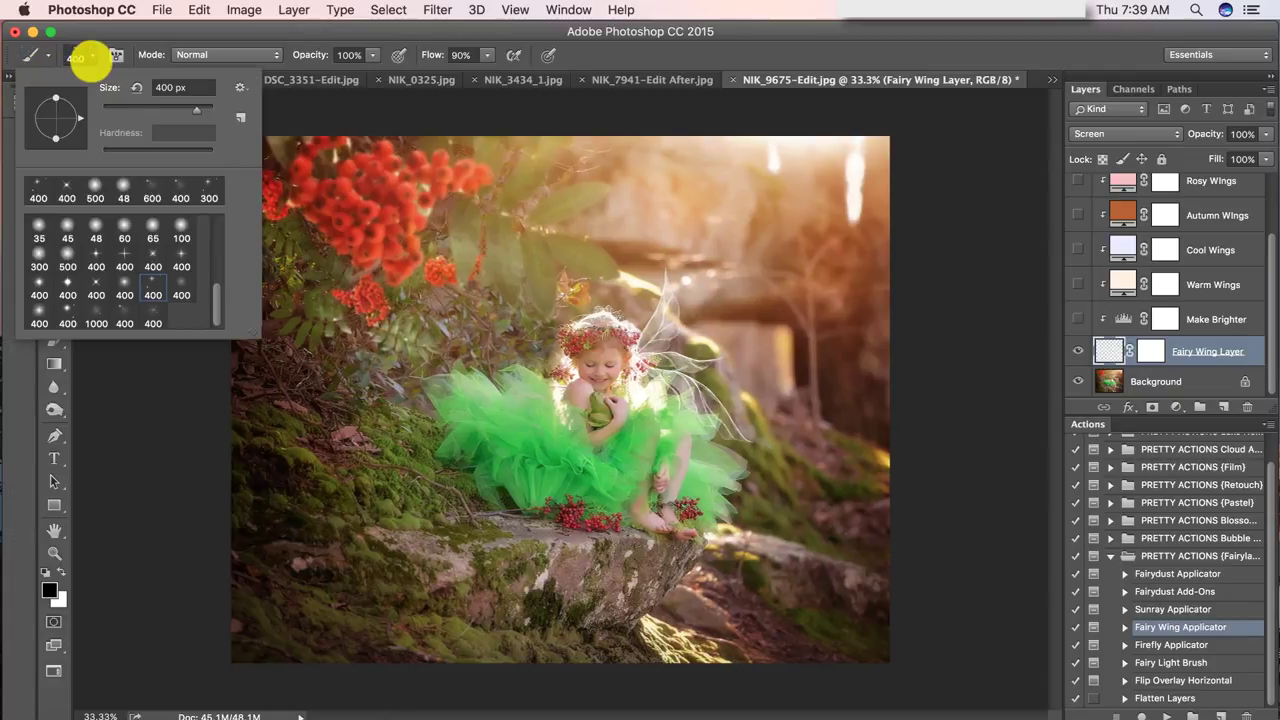
{"action": "left_click", "coordinate": [128, 232]}
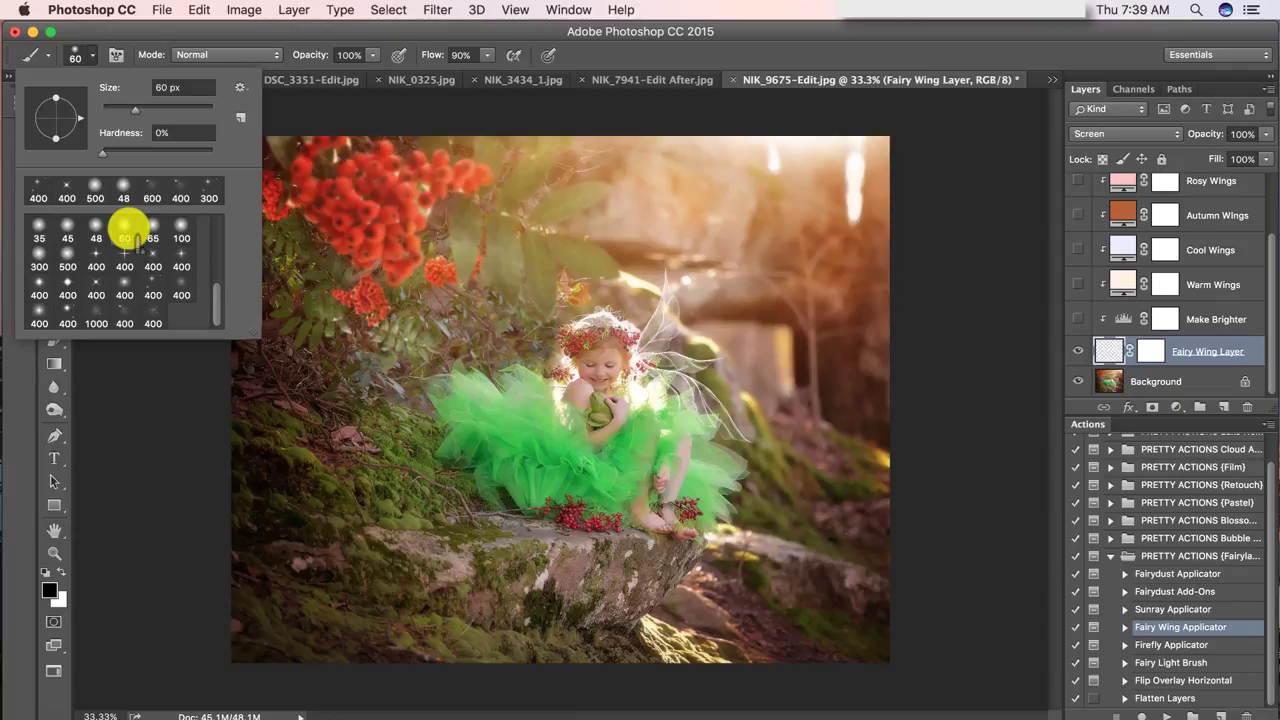
{"action": "left_click", "coordinate": [404, 110]}
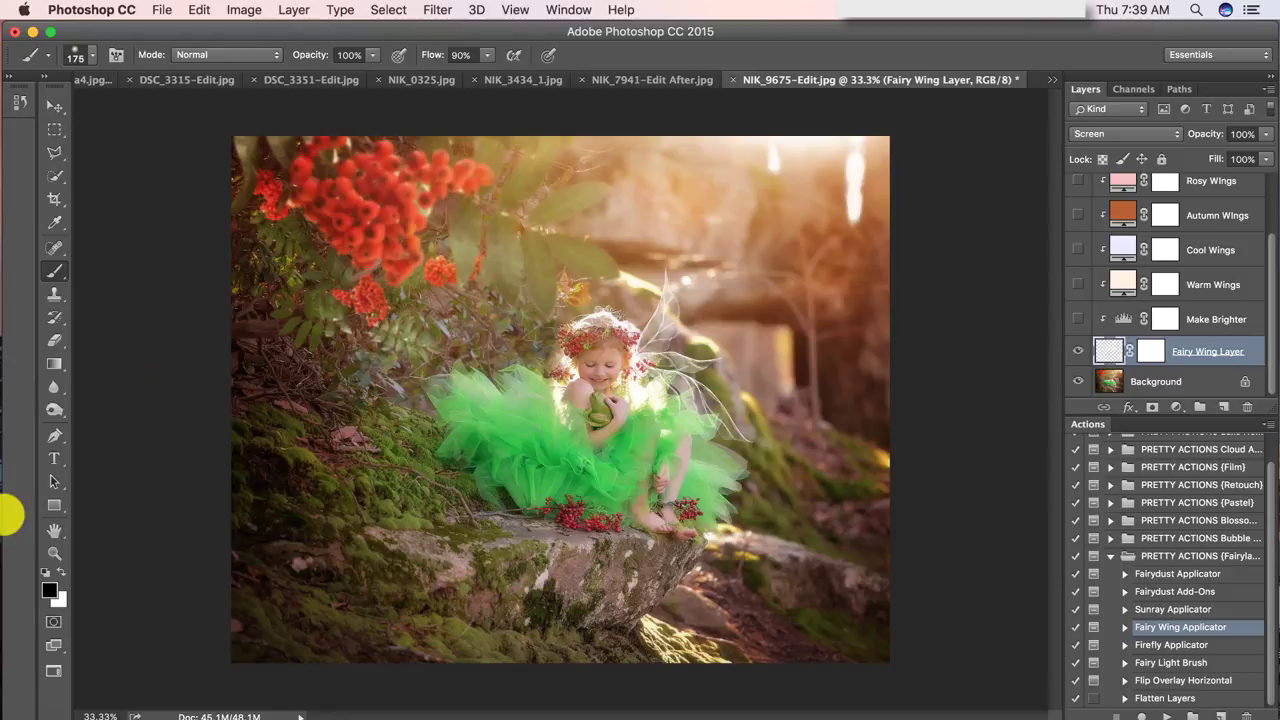
Make the Fairy Wing Layer's mask active for brushing with black as the foreground color, close up on the wing
{"action": "left_click", "coordinate": [54, 552]}
{"action": "left_click", "coordinate": [652, 377]}
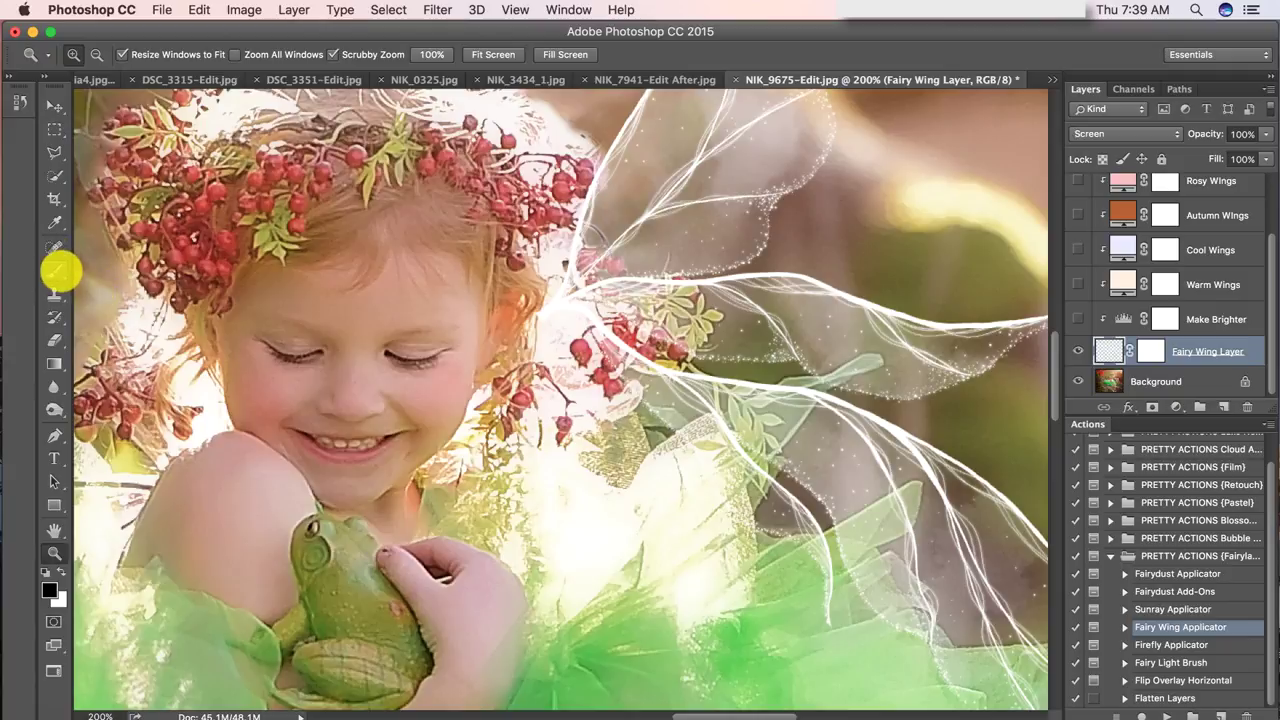
{"action": "left_click", "coordinate": [56, 270]}
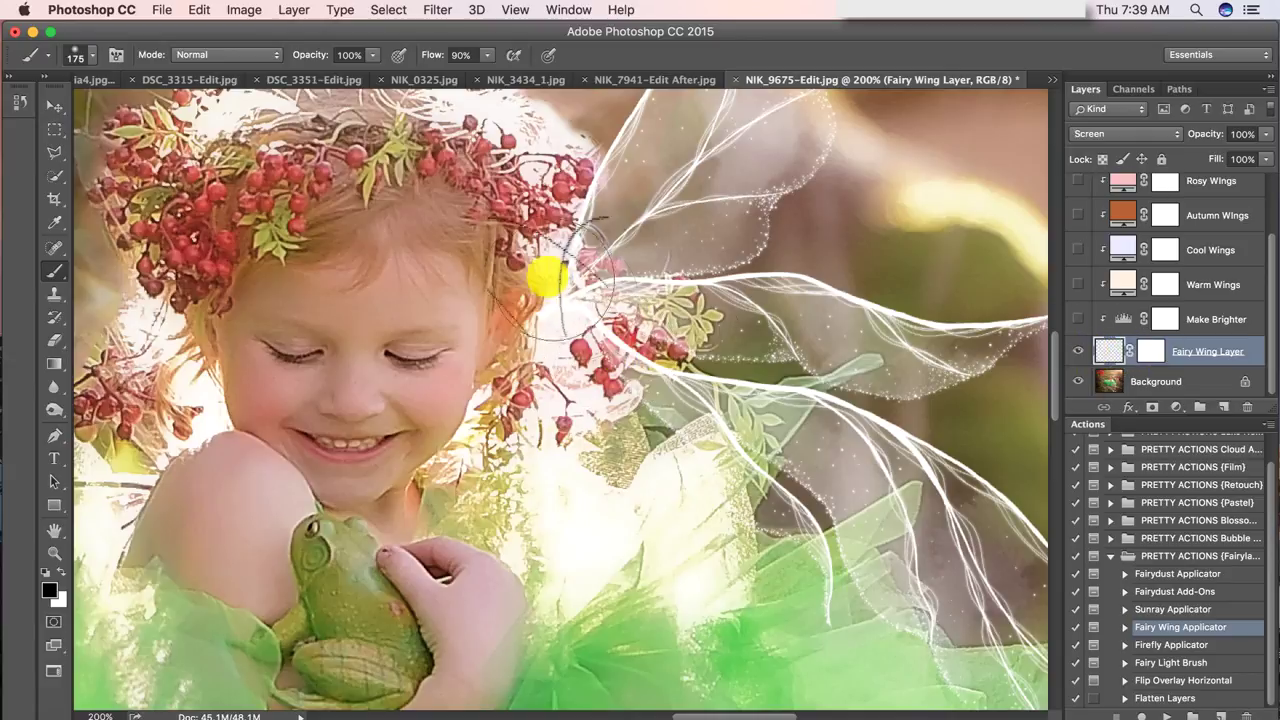
{"action": "scroll", "coordinate": [871, 520], "scroll_direction": "down", "scroll_amount": 5}
{"action": "scroll", "coordinate": [871, 520], "scroll_direction": "right", "scroll_amount": 3}
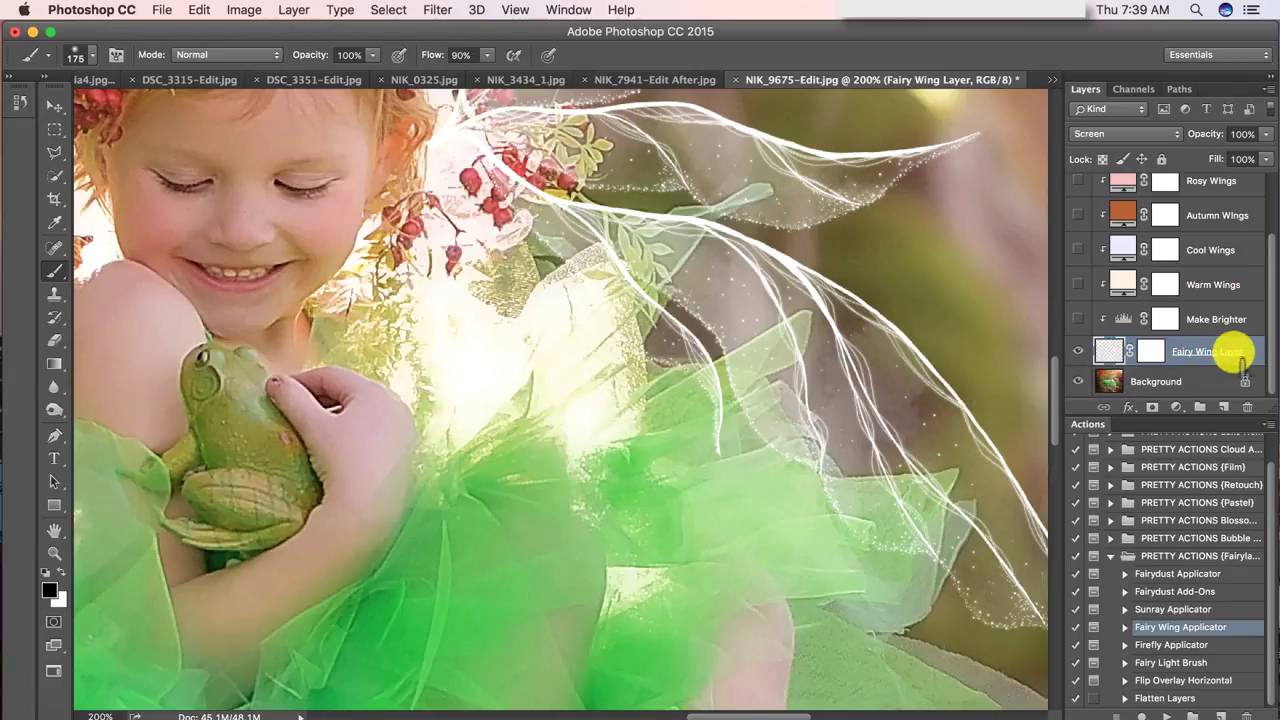
{"action": "double_click", "coordinate": [1200, 351]}
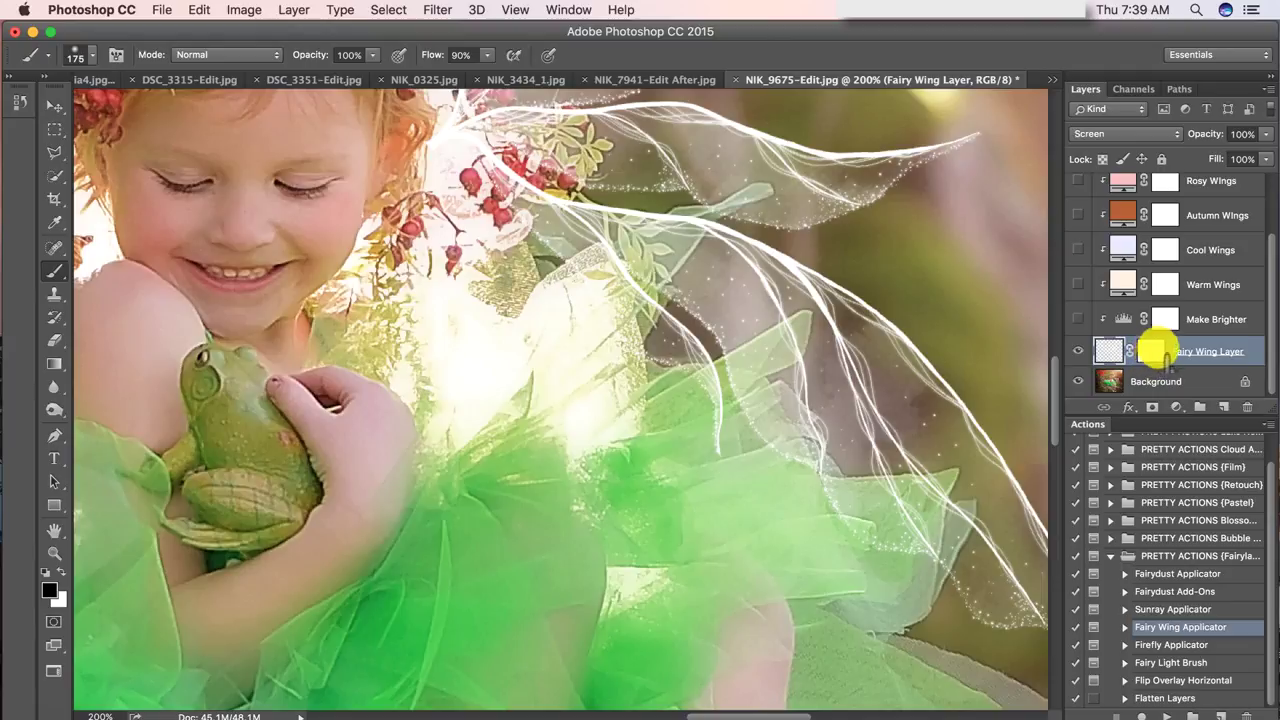
{"action": "left_click", "coordinate": [1150, 352]}
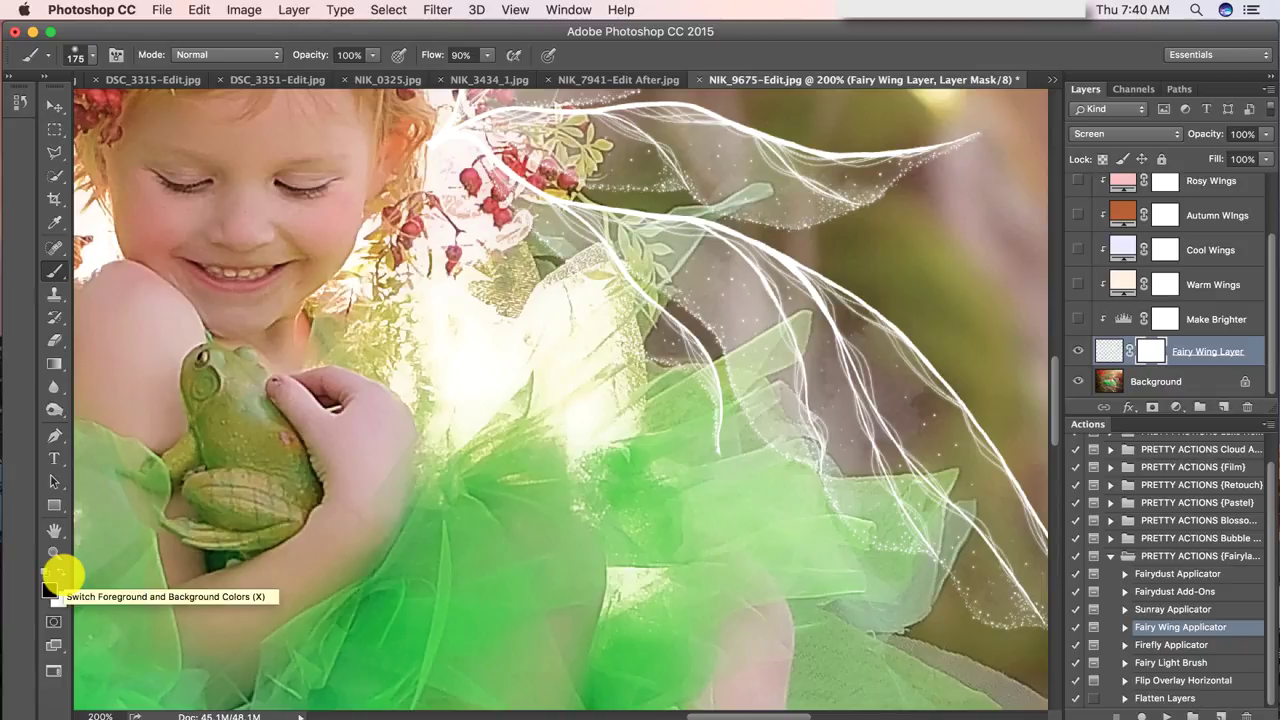
{"action": "left_click", "coordinate": [60, 573]}
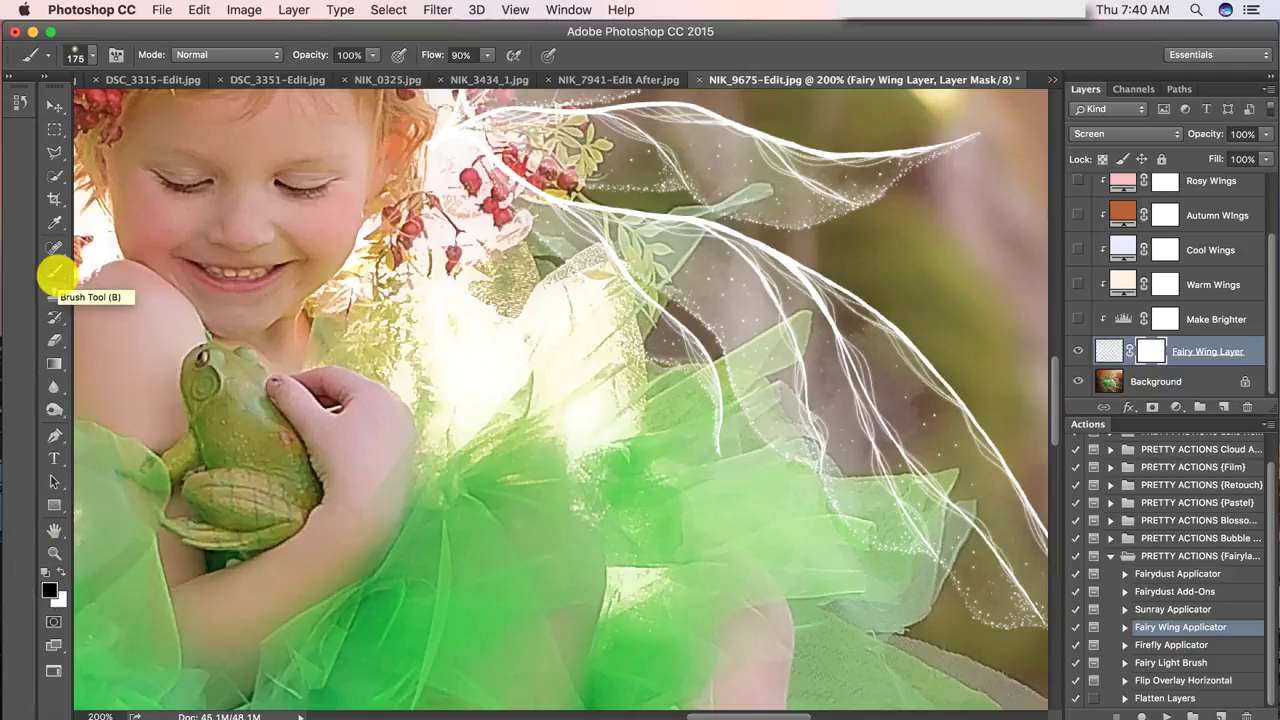
Reduce the brush to 25 px for detailed masking where the lower wing overlaps the green tutu
{"action": "key", "text": "bracketleft"}
{"action": "key", "text": "bracketleft"}
{"action": "key", "text": "bracketleft"}
{"action": "key", "text": "bracketleft"}
{"action": "key", "text": "bracketleft"}
{"action": "key", "text": "bracketleft"}
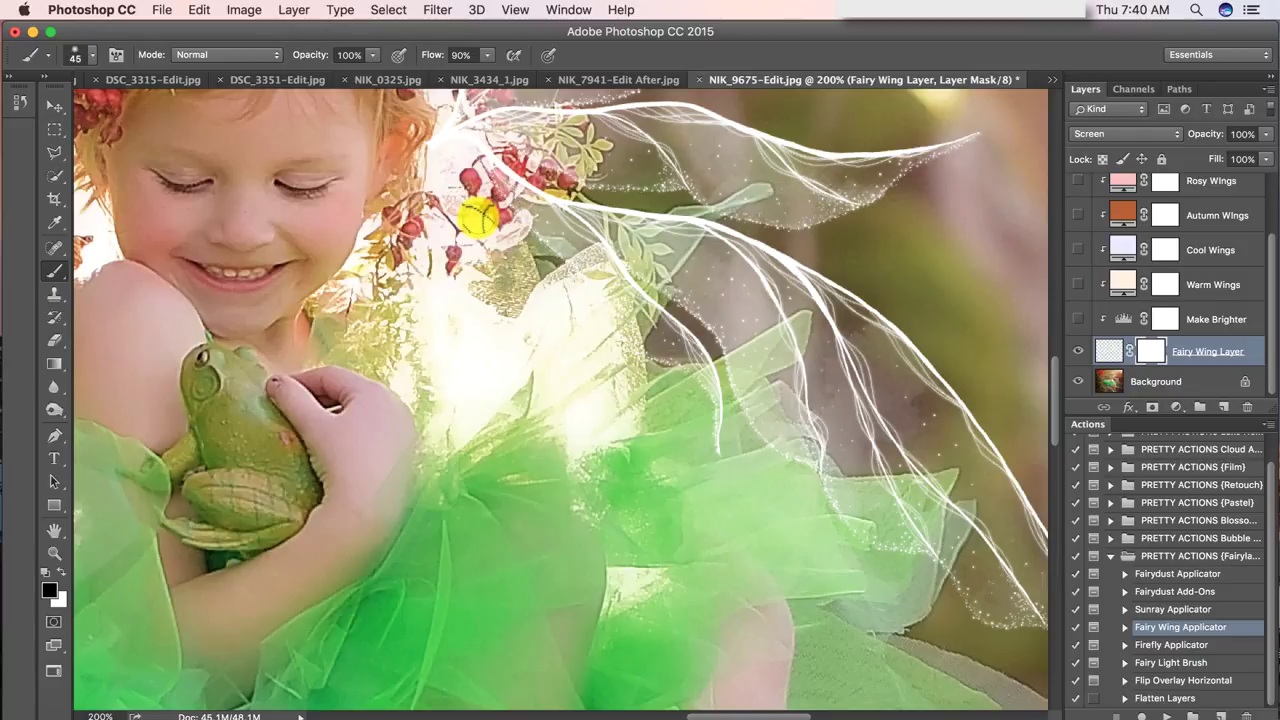
{"action": "scroll", "coordinate": [480, 212], "scroll_direction": "up", "scroll_amount": 3}
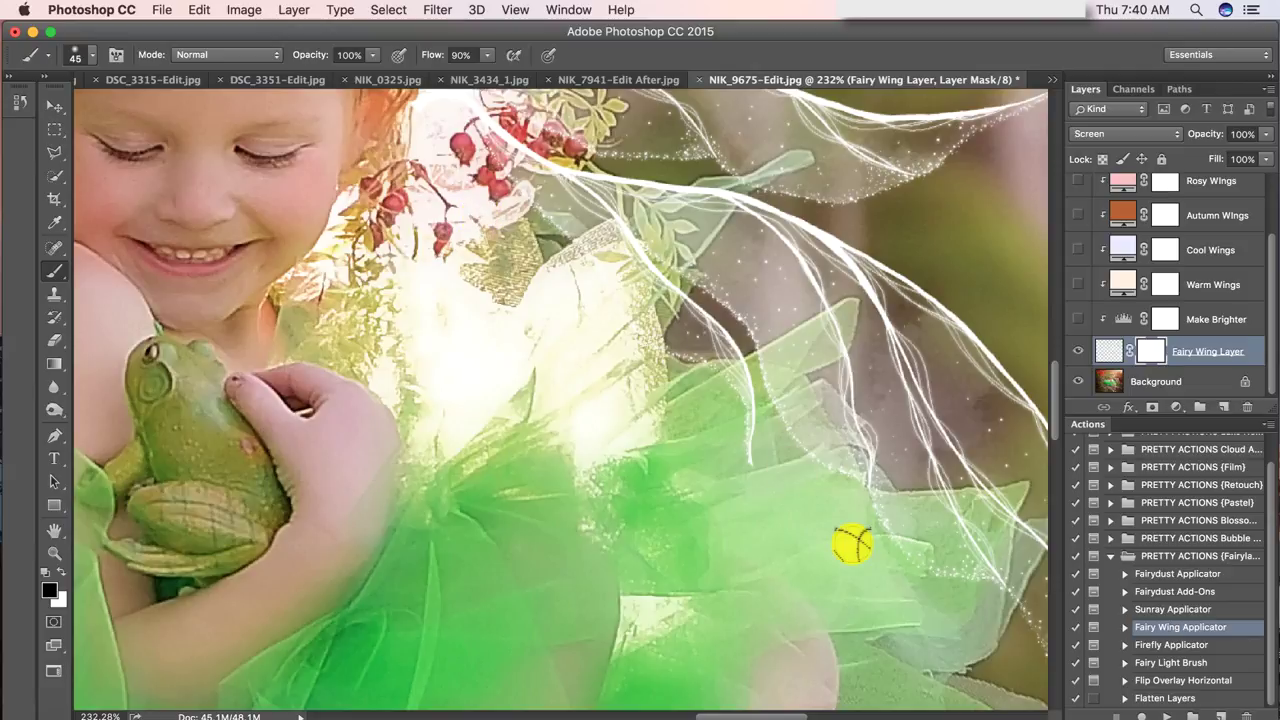
{"action": "scroll", "coordinate": [851, 543], "scroll_direction": "right", "scroll_amount": 5}
{"action": "scroll", "coordinate": [851, 543], "scroll_direction": "right", "scroll_amount": 2}
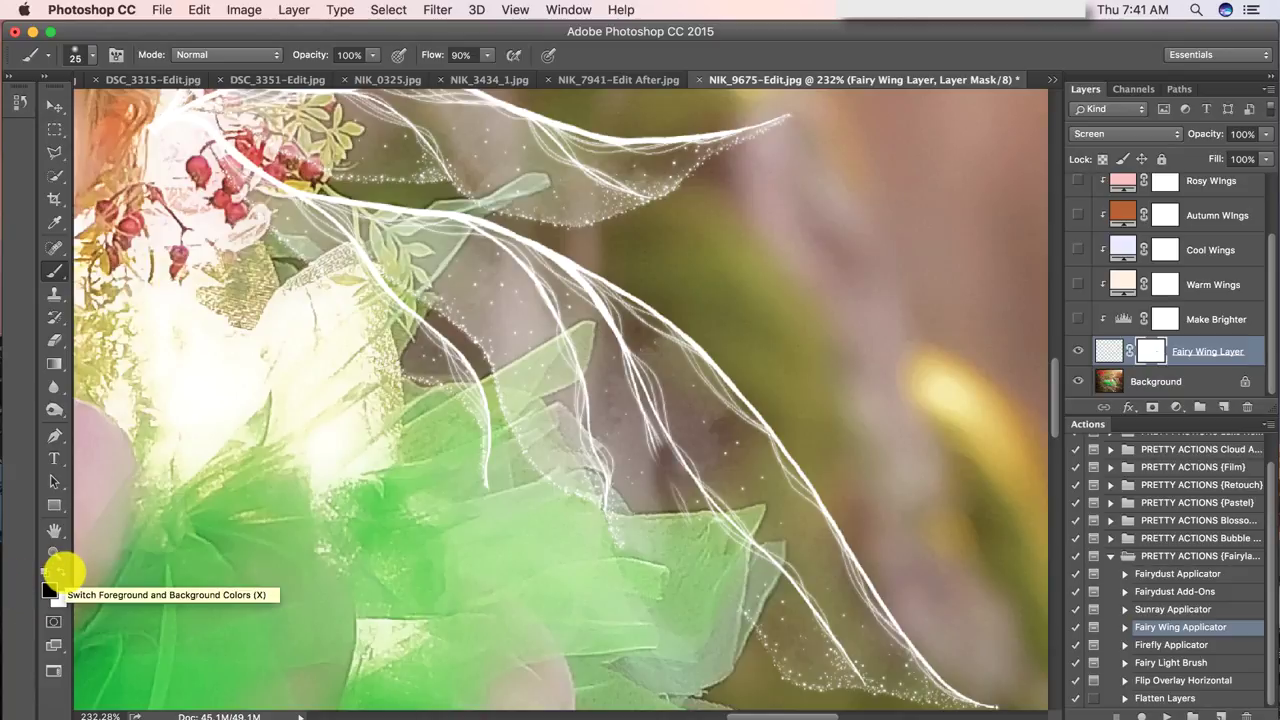
Mask out the lower wing where it covers the green tulle with a 10 px brush, checking the painted area with the red mask overlay
{"action": "left_click", "coordinate": [61, 572]}
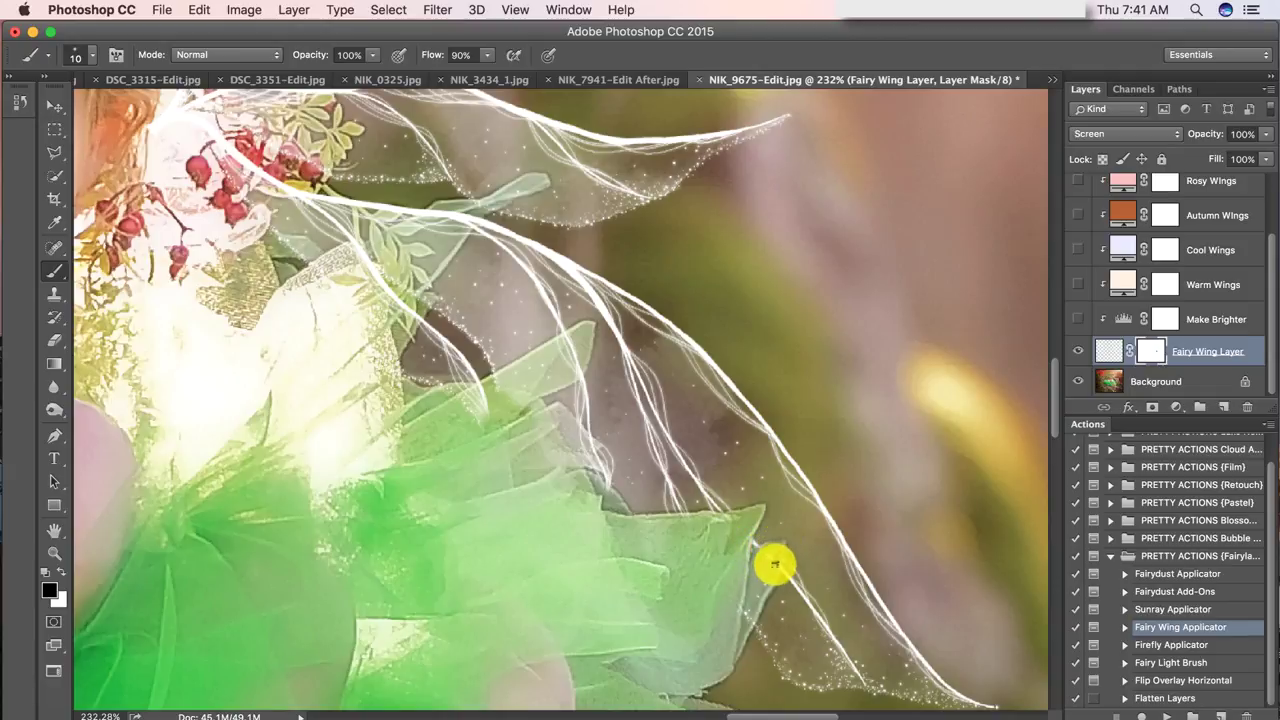
{"action": "mouse_move", "coordinate": [778, 553]}
{"action": "left_mouse_down"}
{"action": "mouse_move", "coordinate": [740, 627]}
{"action": "mouse_move", "coordinate": [777, 550]}
{"action": "left_mouse_up"}
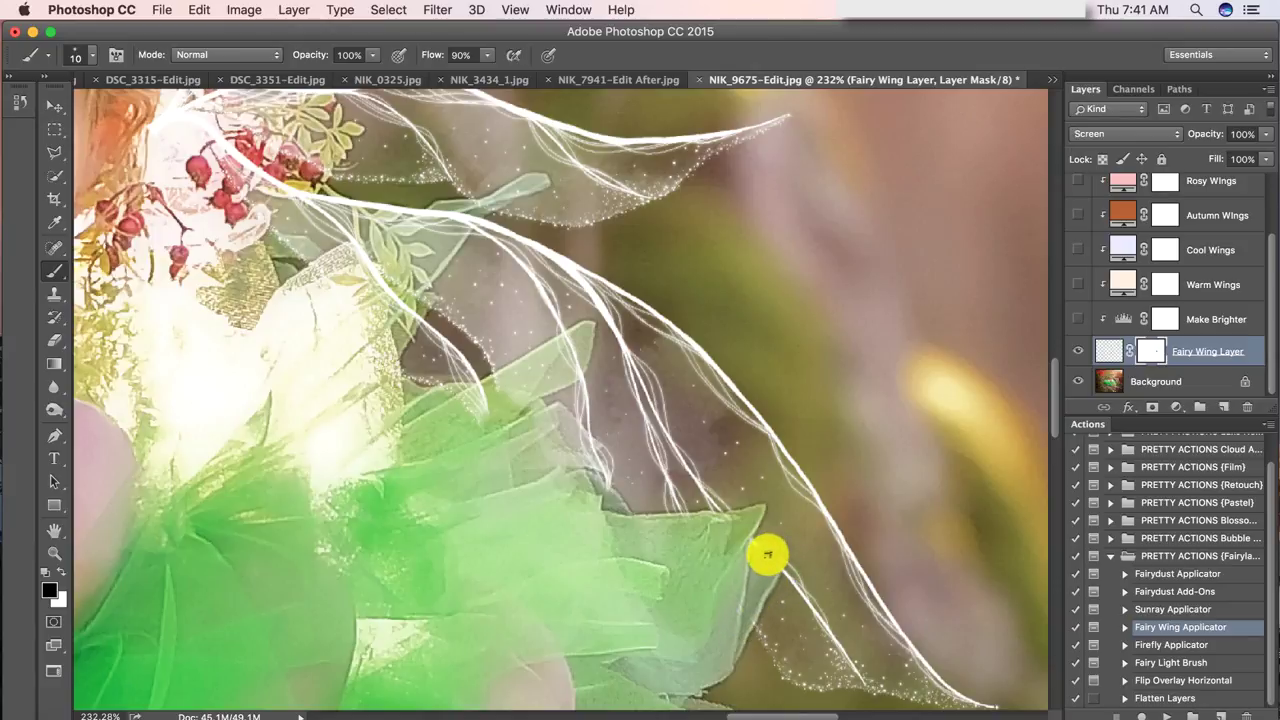
{"action": "mouse_move", "coordinate": [760, 566]}
{"action": "left_mouse_down"}
{"action": "mouse_move", "coordinate": [748, 627]}
{"action": "mouse_move", "coordinate": [757, 587]}
{"action": "mouse_move", "coordinate": [735, 622]}
{"action": "mouse_move", "coordinate": [723, 593]}
{"action": "left_mouse_up"}
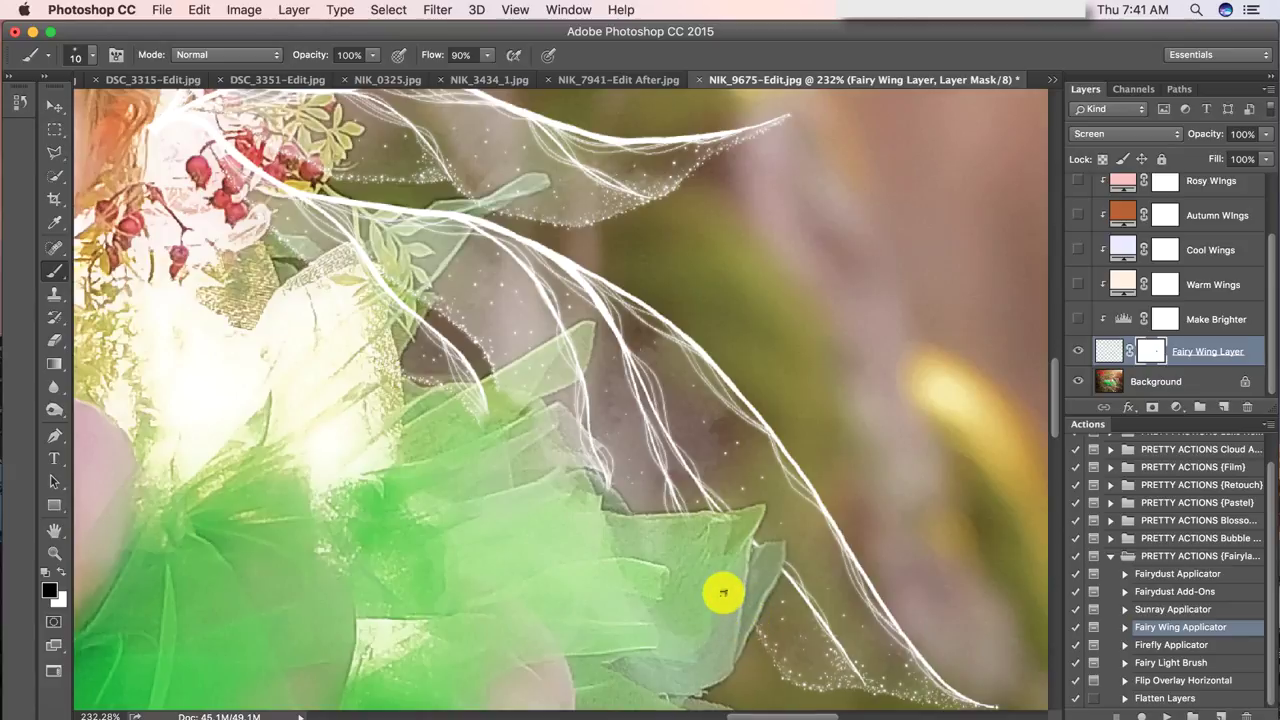
{"action": "scroll", "coordinate": [723, 593], "scroll_direction": "left", "scroll_amount": 2}
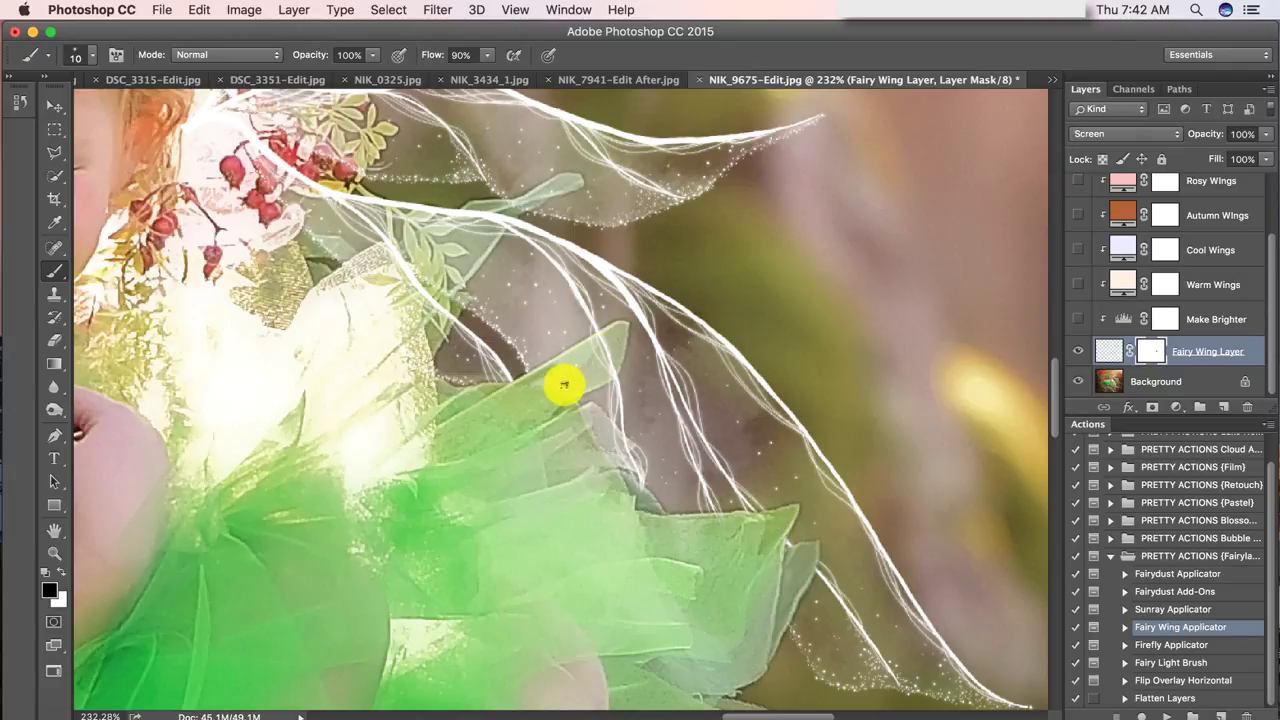
{"action": "key", "text": "backslash"}
{"action": "key", "text": "x"}
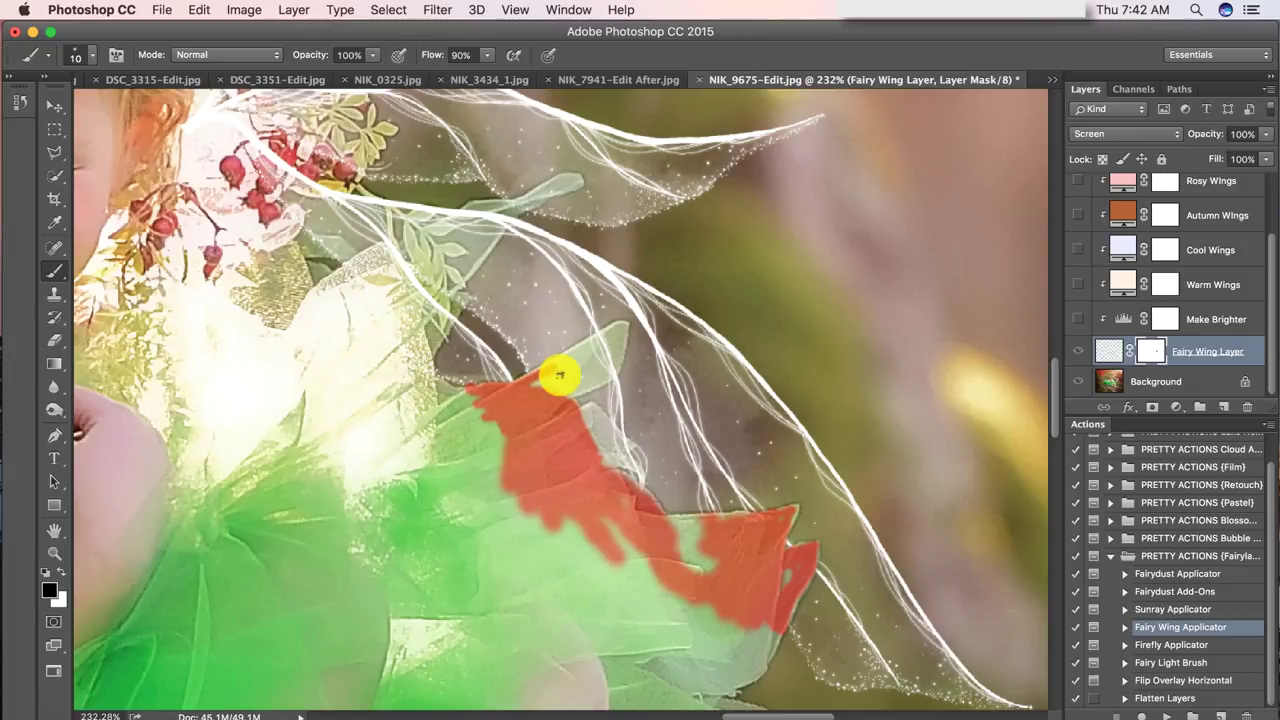
{"action": "key", "text": "backslash"}
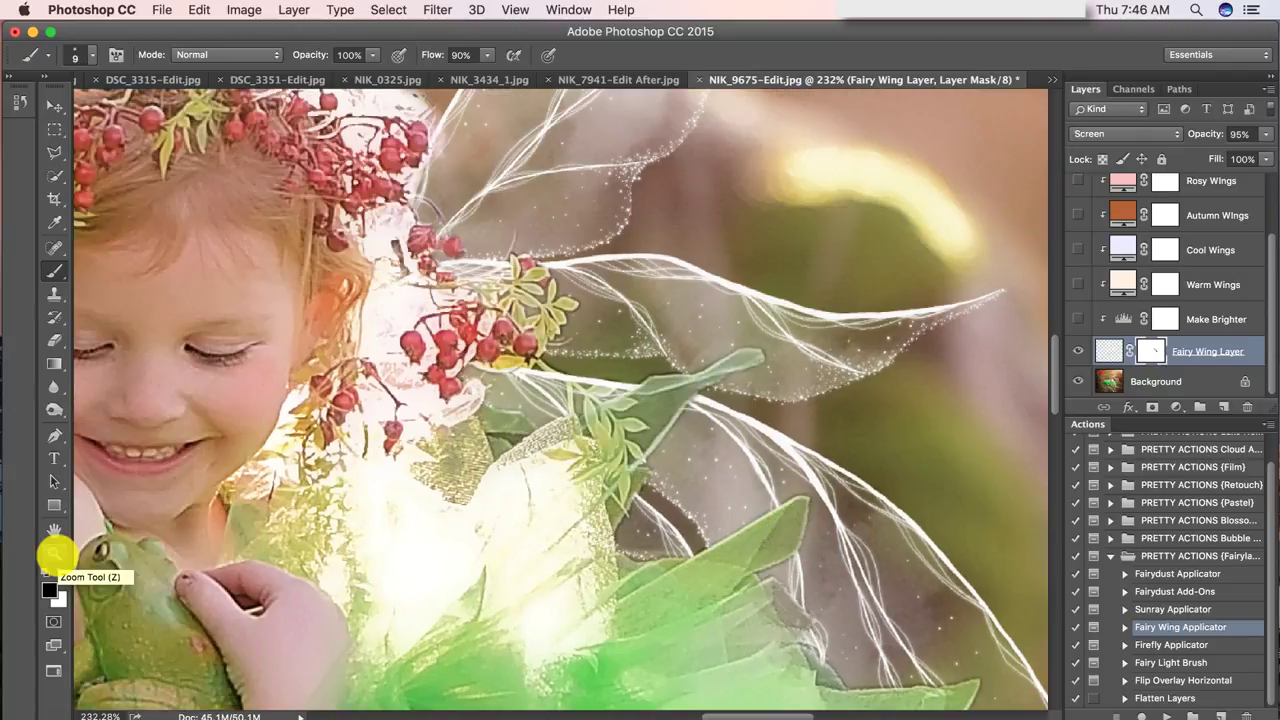
Compare the whole photo with and without the Fairy Wing Layer, and run the Flatten Layers action
{"action": "left_click", "coordinate": [54, 552]}
{"action": "left_click", "coordinate": [495, 54]}
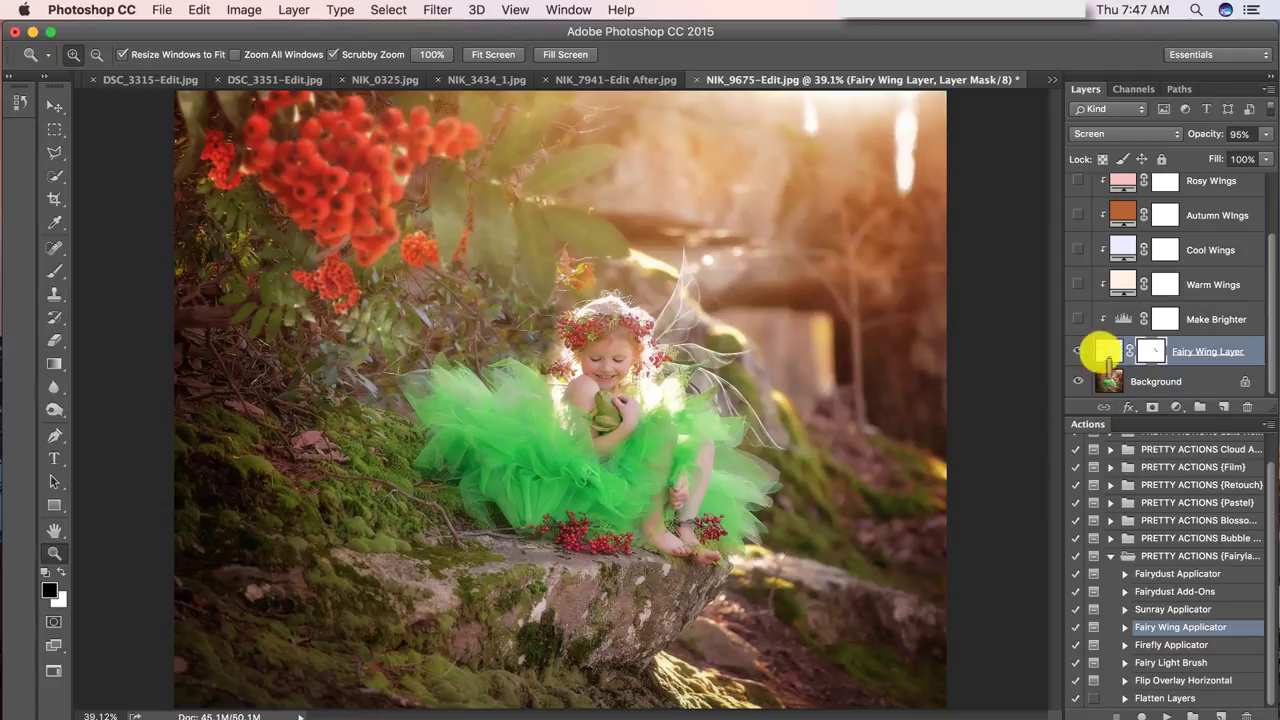
{"action": "left_click", "coordinate": [1079, 352]}
{"action": "left_click", "coordinate": [1079, 352]}
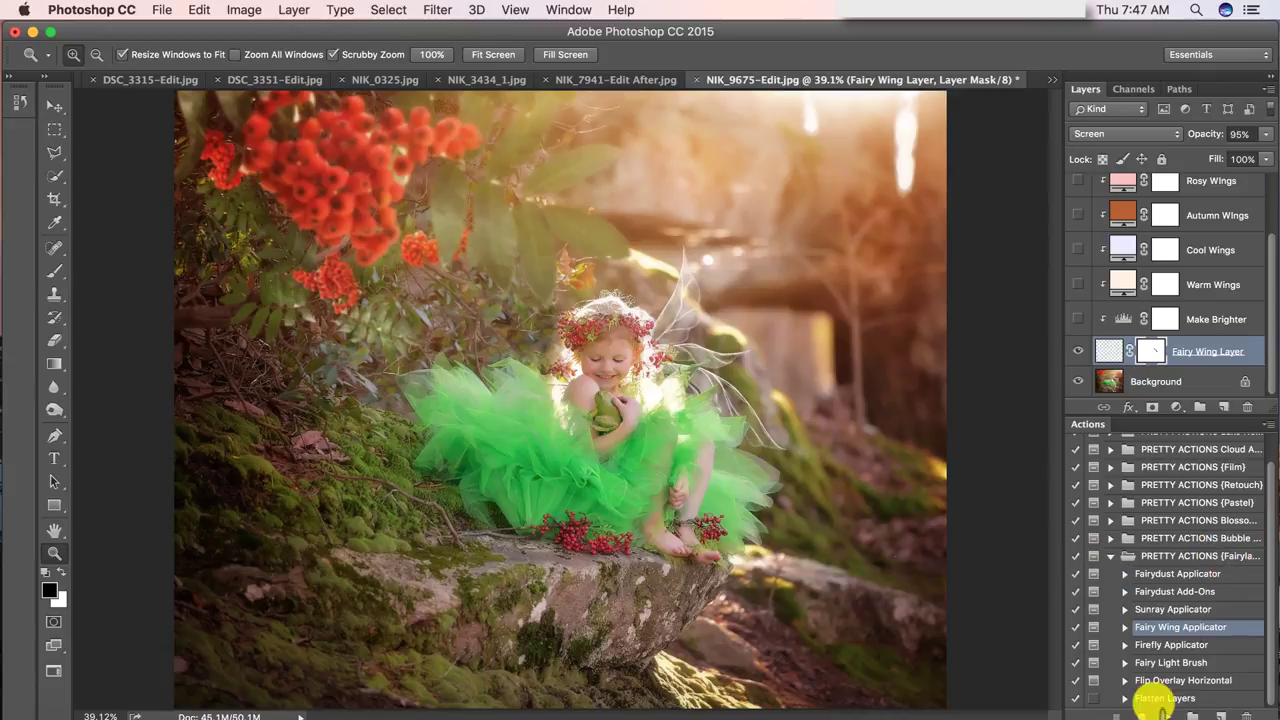
{"action": "left_click", "coordinate": [1155, 699]}
{"action": "left_click", "coordinate": [1166, 716]}
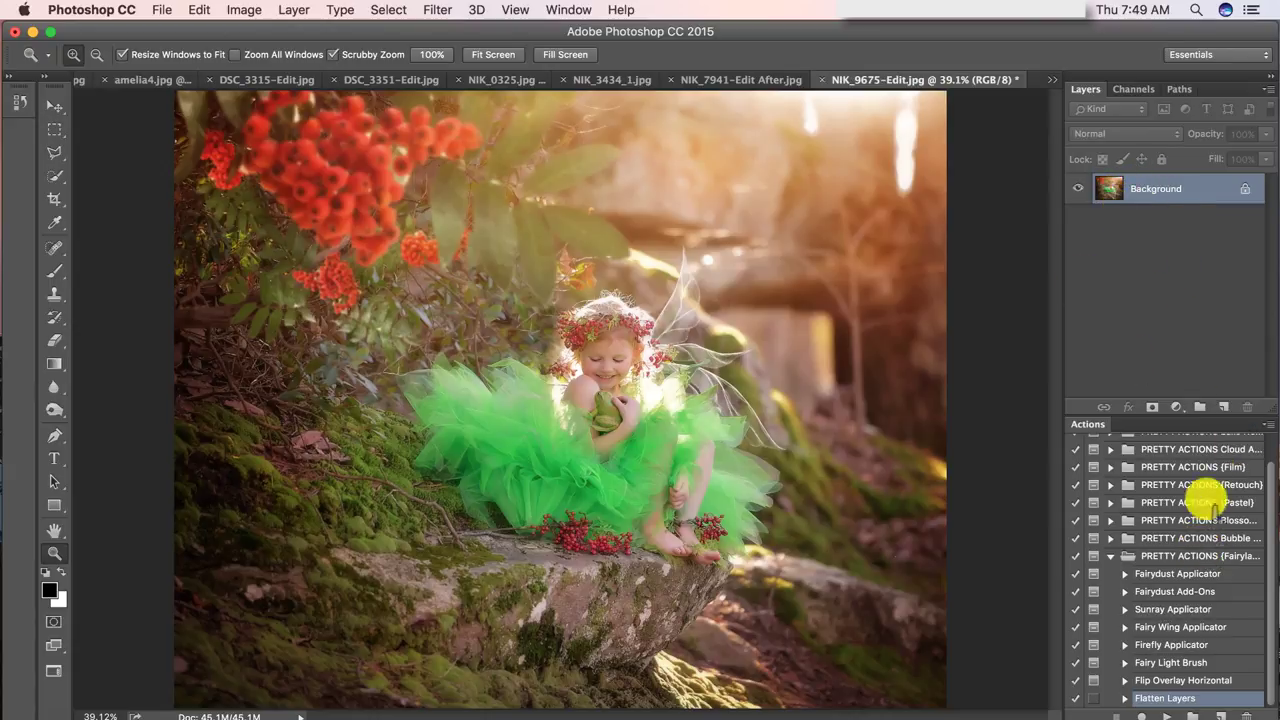
Run the Fairy Wing Applicator action and place the 10.png overlay from the Fairy Wings folder
{"action": "left_click", "coordinate": [1180, 628]}
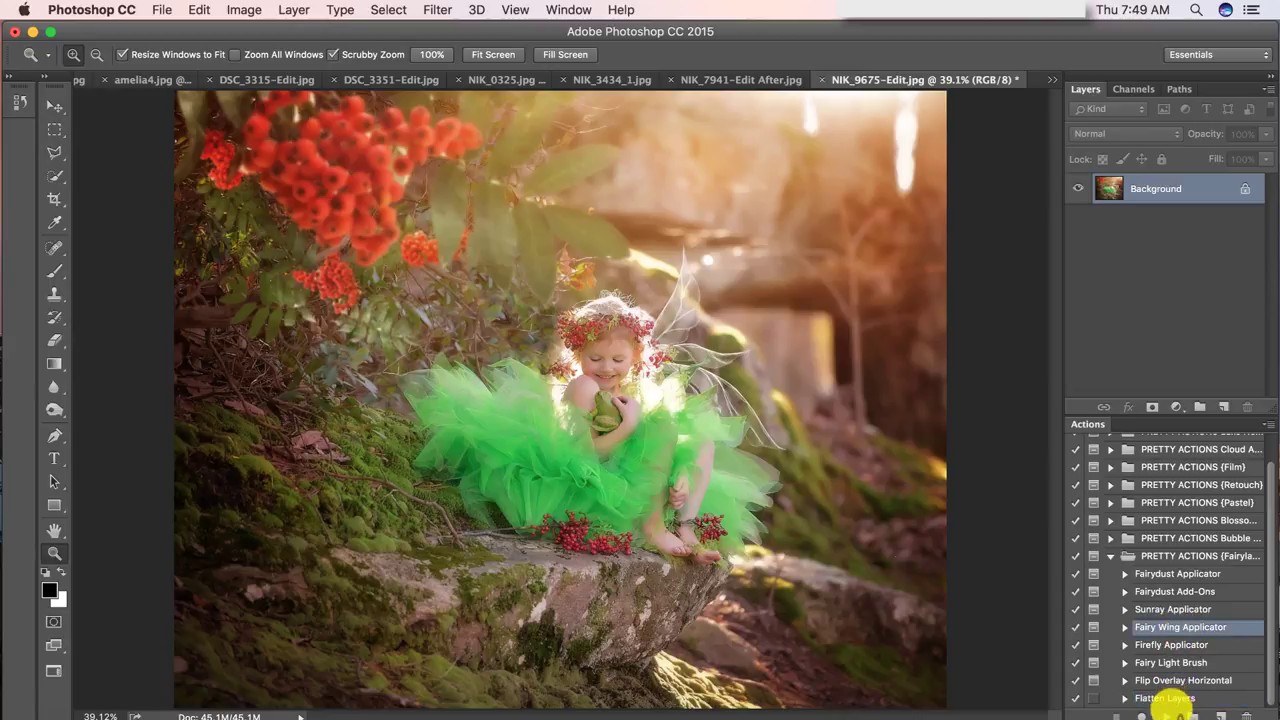
{"action": "left_click", "coordinate": [1166, 716]}
{"action": "left_click", "coordinate": [775, 363]}
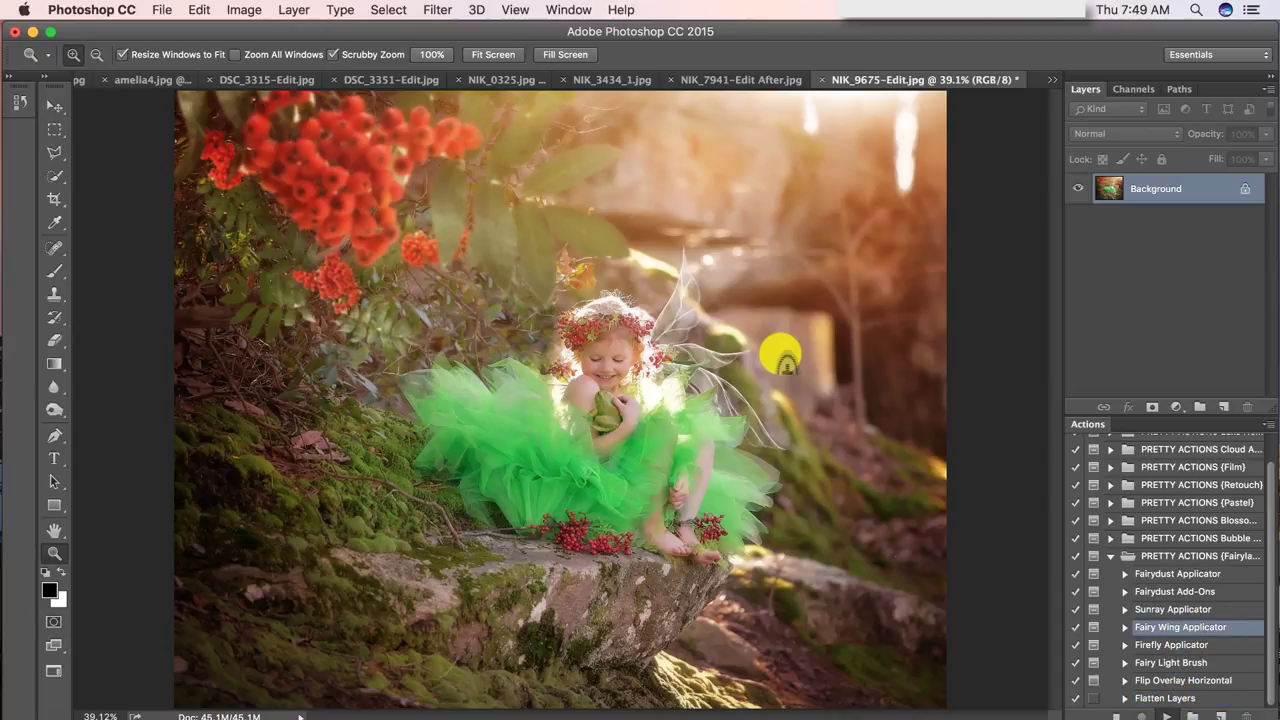
{"action": "scroll", "coordinate": [478, 215], "scroll_direction": "down", "scroll_amount": 5}
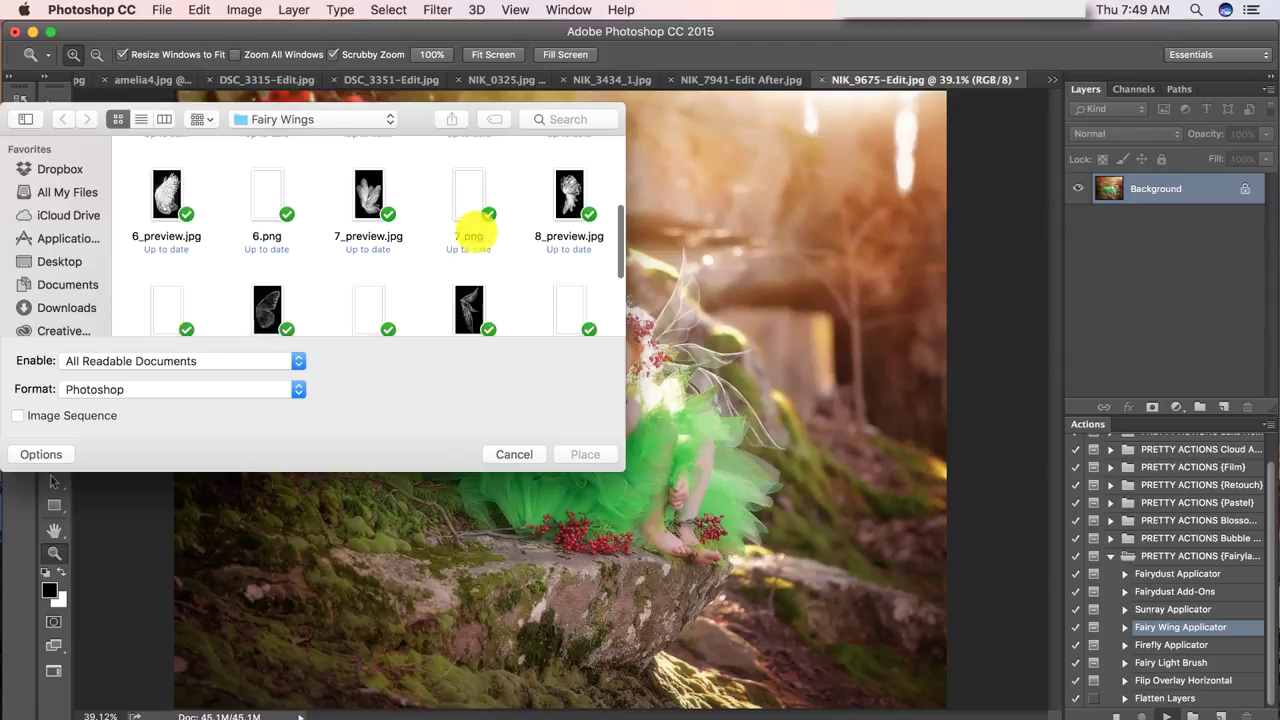
{"action": "left_click", "coordinate": [568, 275]}
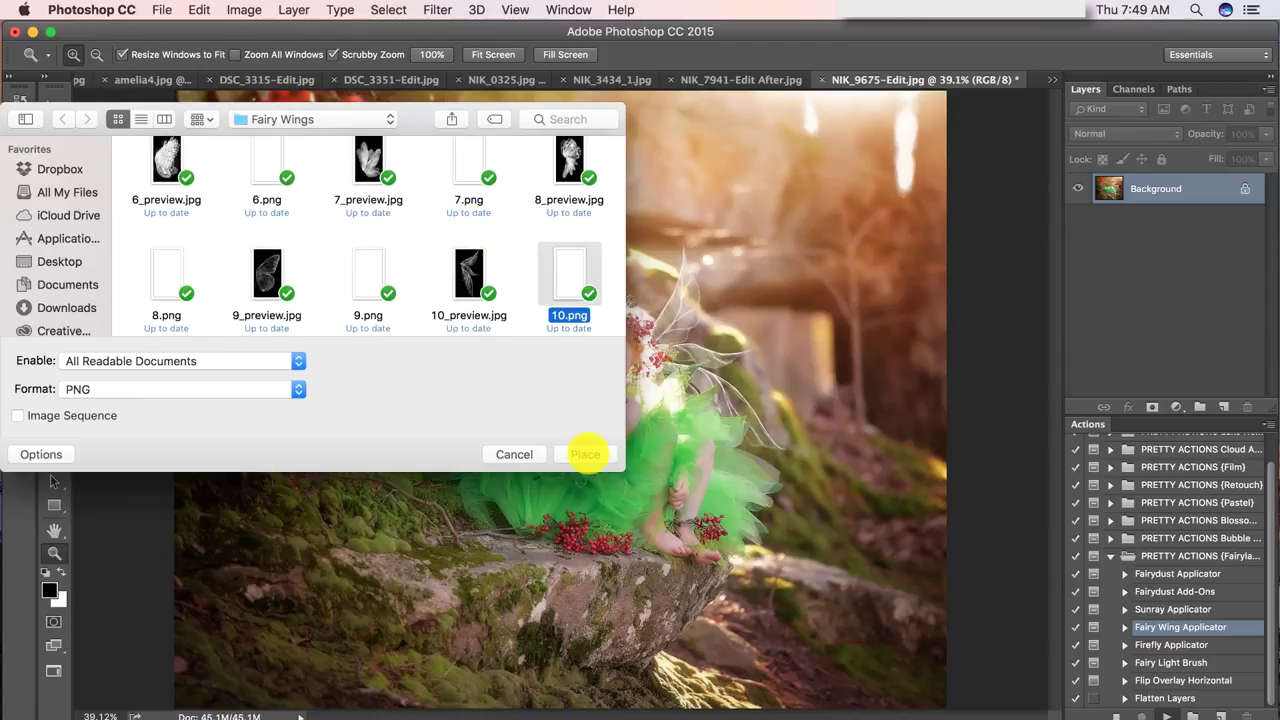
{"action": "left_click", "coordinate": [588, 455]}
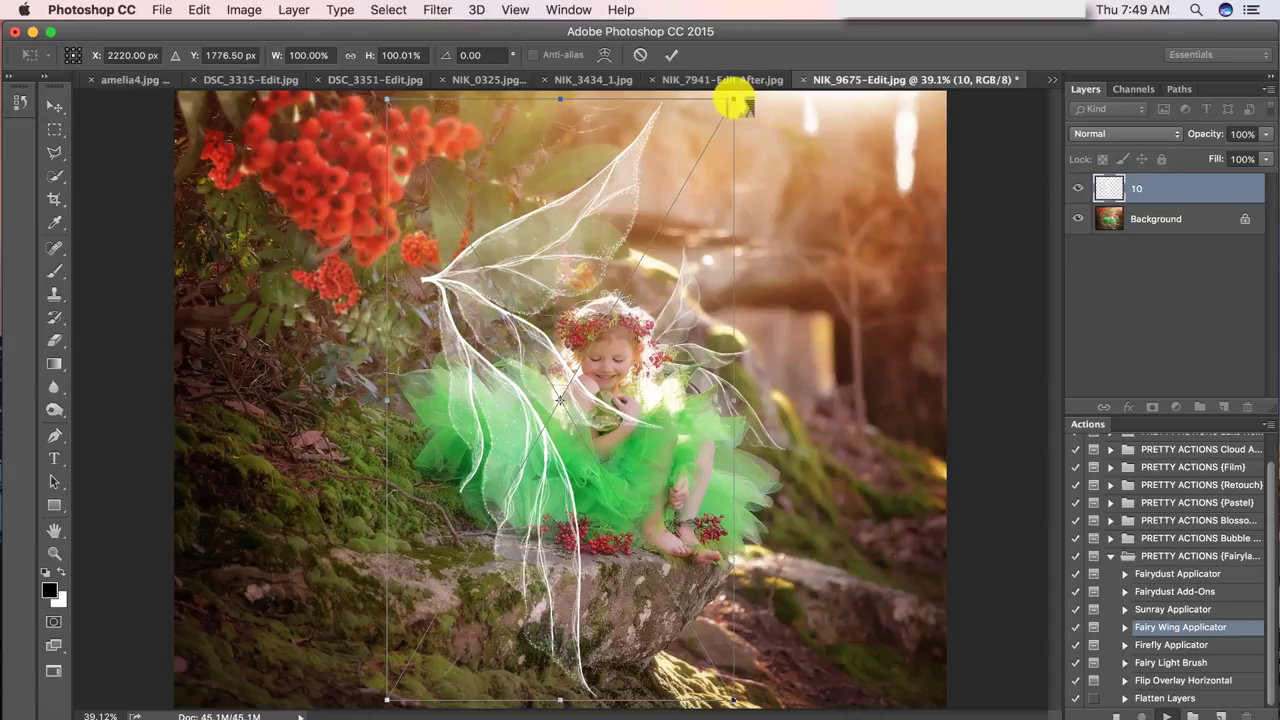
Scale the wing overlay to about 51% and position it over the tutu beside the girl's bare shoulder, opposite the existing wing
{"action": "left_click_drag", "start_coordinate": [735, 100], "coordinate": [636, 322]}
{"action": "left_click_drag", "start_coordinate": [718, 212], "coordinate": [692, 258]}
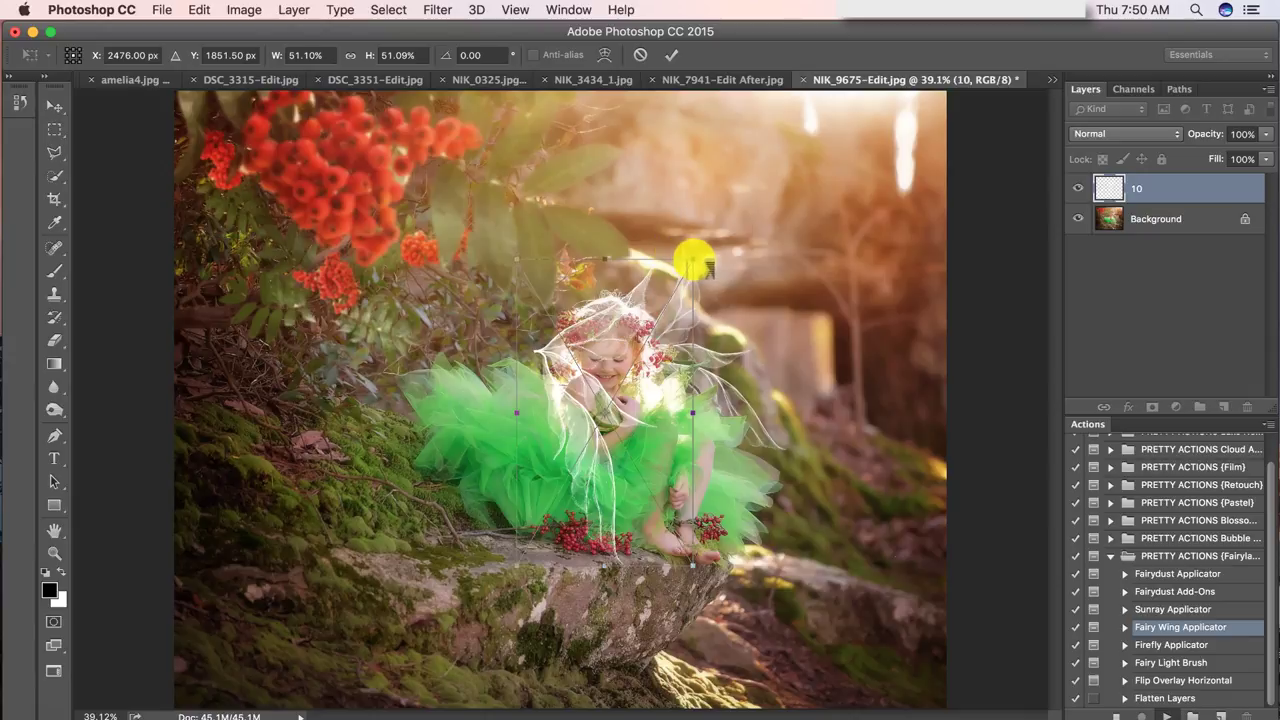
{"action": "left_click_drag", "start_coordinate": [649, 300], "coordinate": [582, 296]}
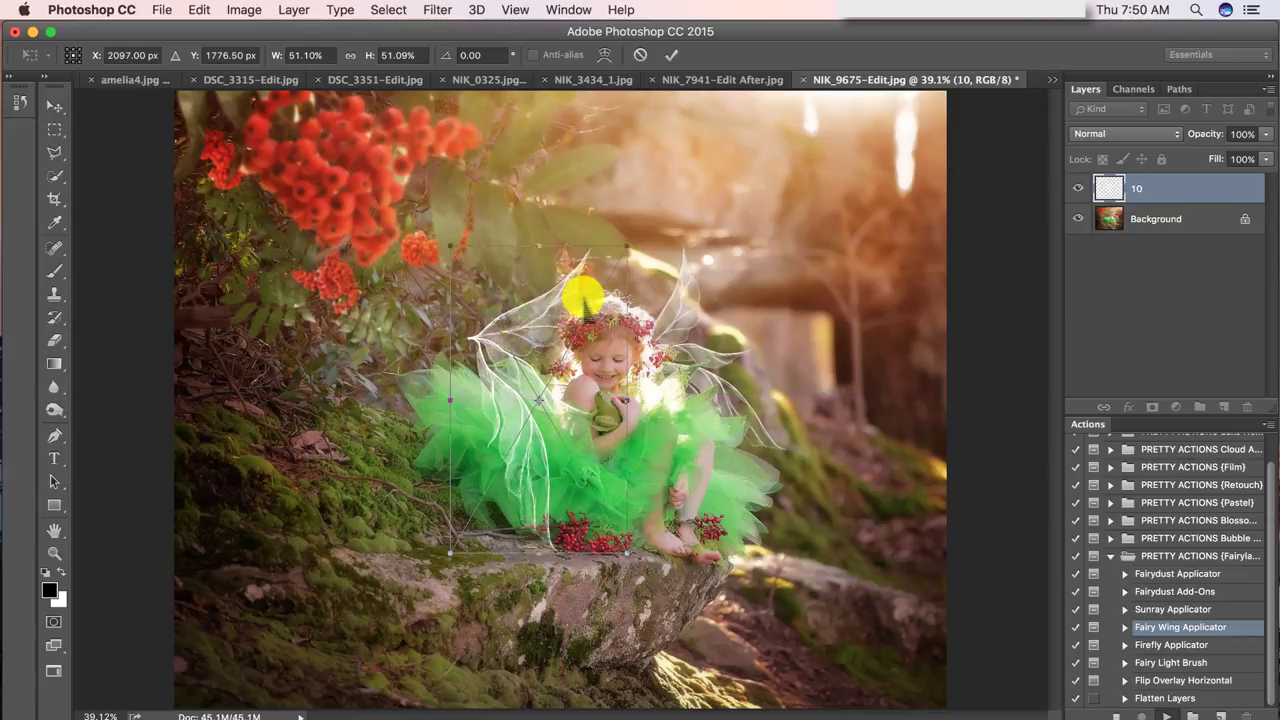
{"action": "key", "text": "Return"}
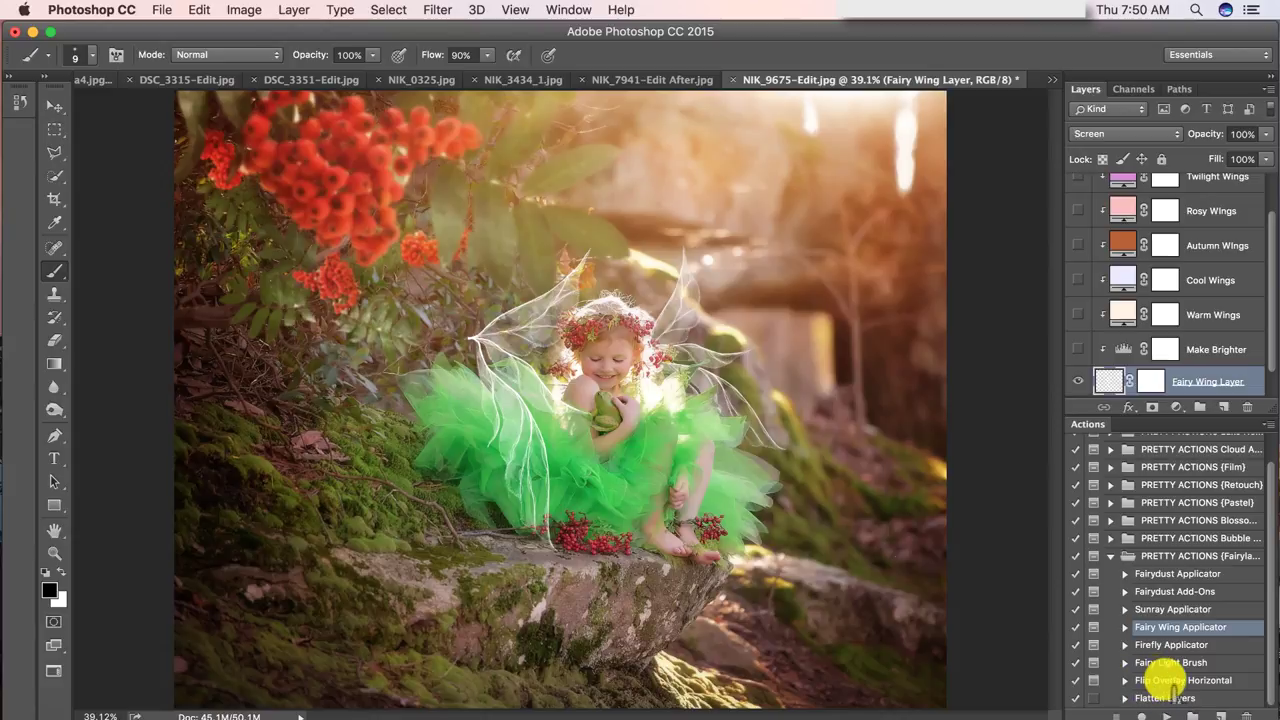
Flip the new Fairy Wing Layer with the Flip Overlay Horizontal action
{"action": "left_click", "coordinate": [1163, 682]}
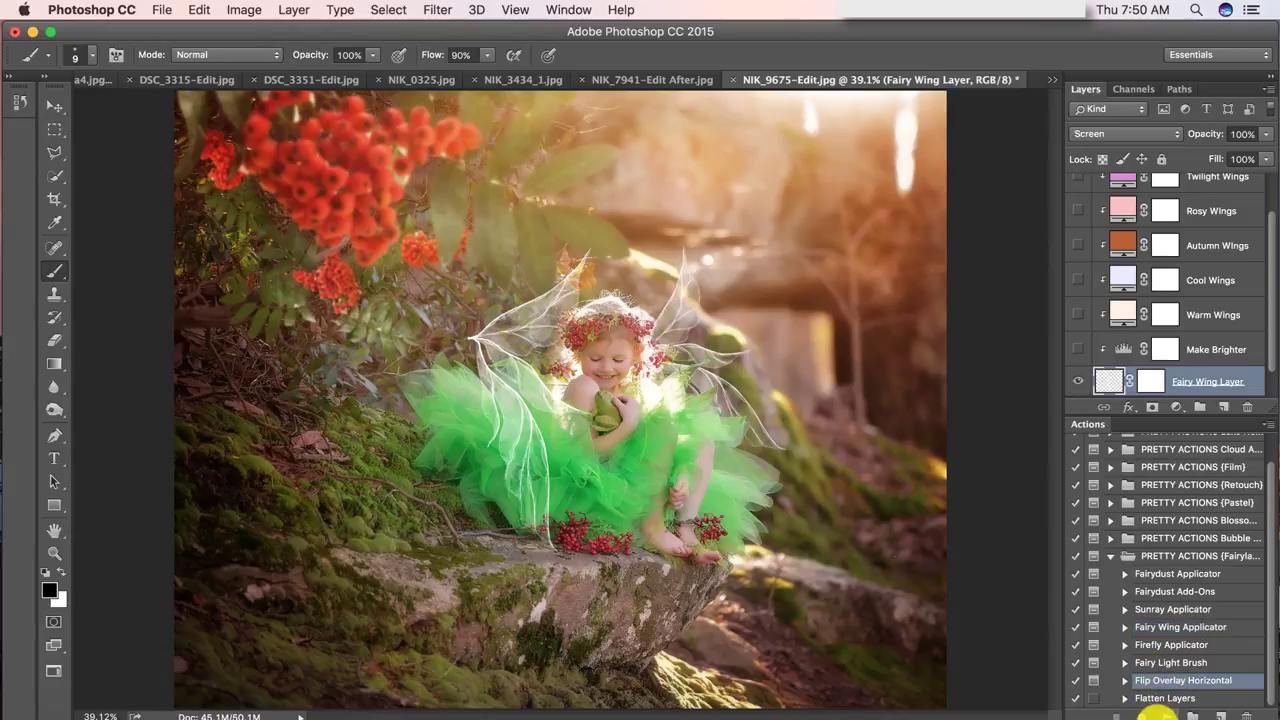
{"action": "left_click", "coordinate": [1166, 716]}
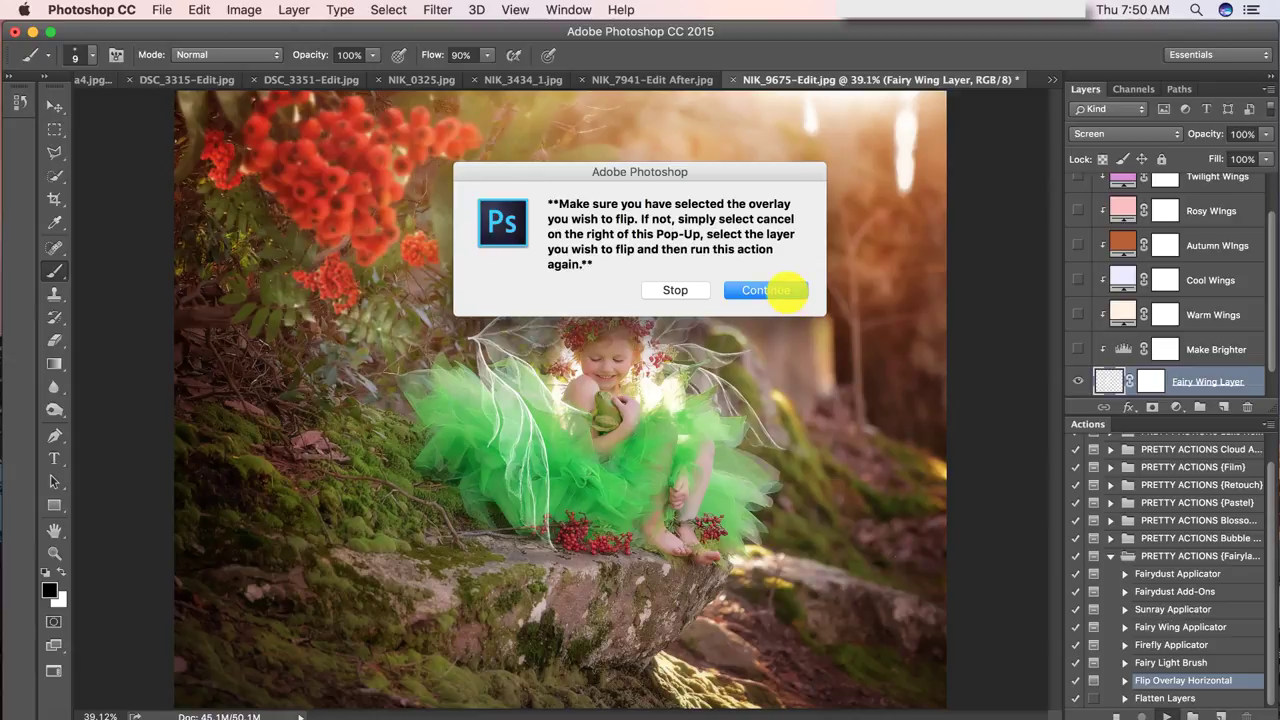
{"action": "left_click", "coordinate": [766, 290]}
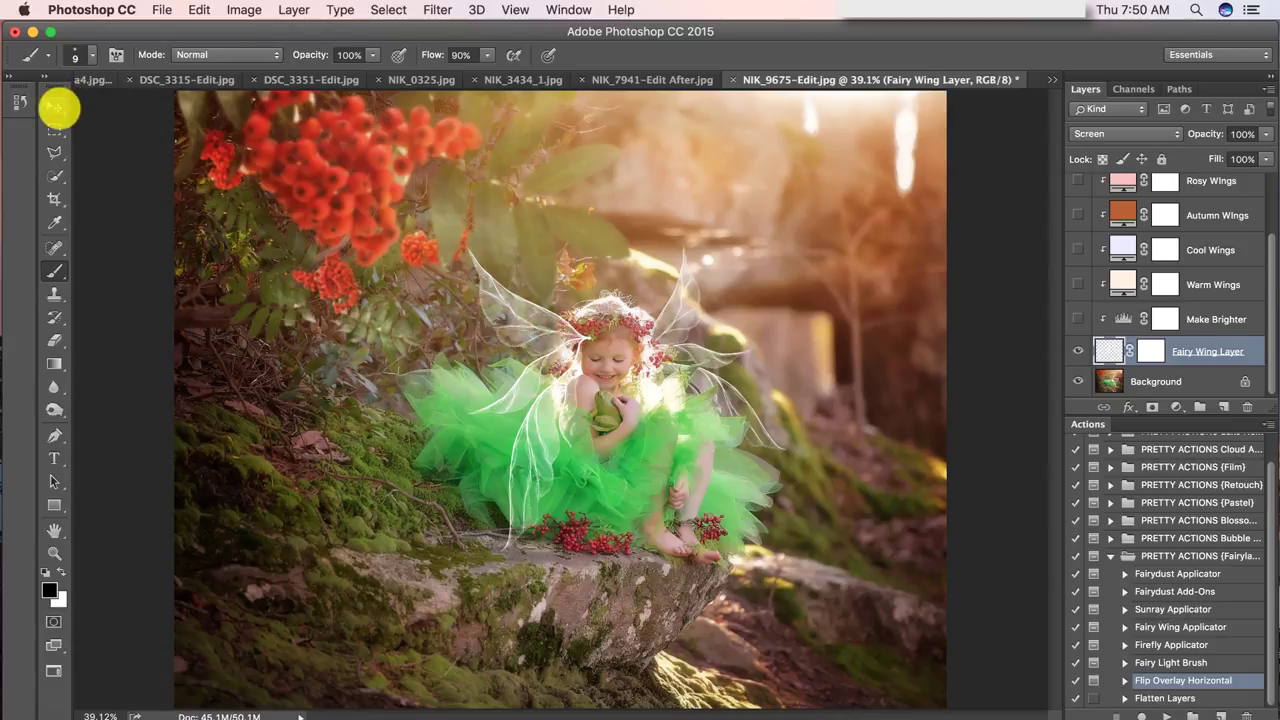
Fit the flipped wing to the girl's back, moving it behind her shoulder, rotating it about 12.5° and scaling it to about 93%
{"action": "left_click", "coordinate": [56, 106]}
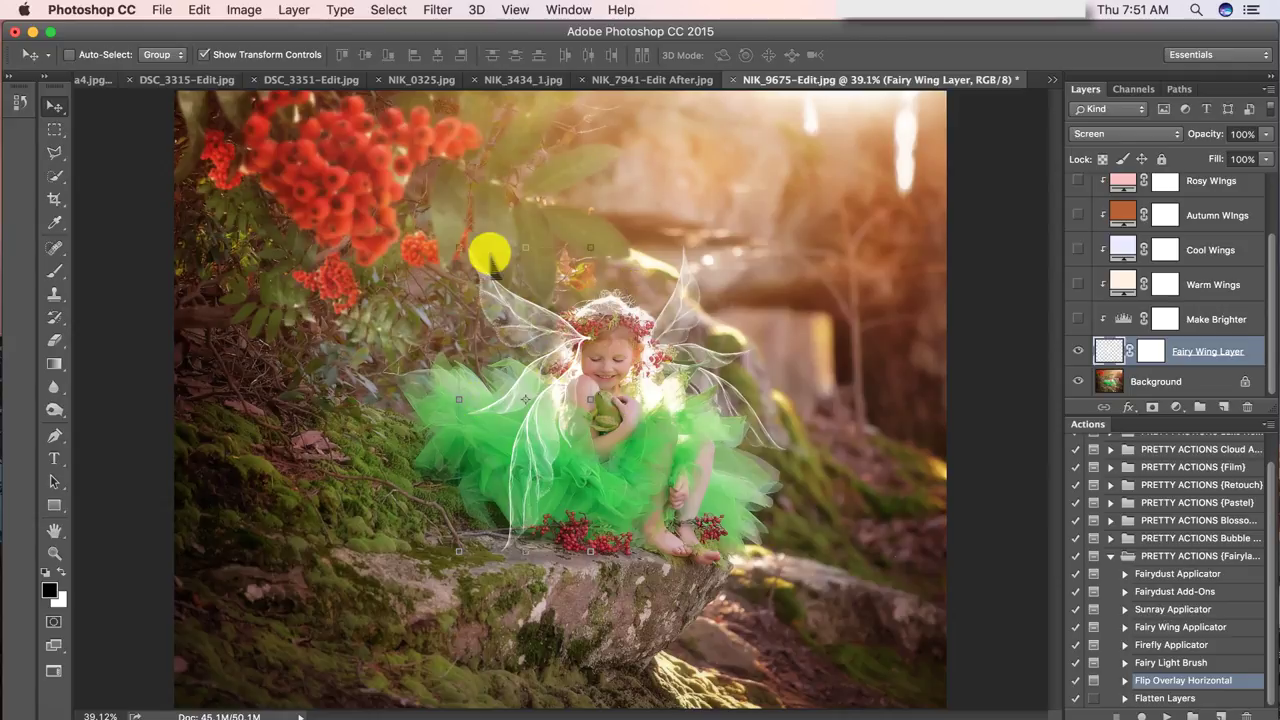
{"action": "left_click_drag", "start_coordinate": [555, 306], "coordinate": [531, 337]}
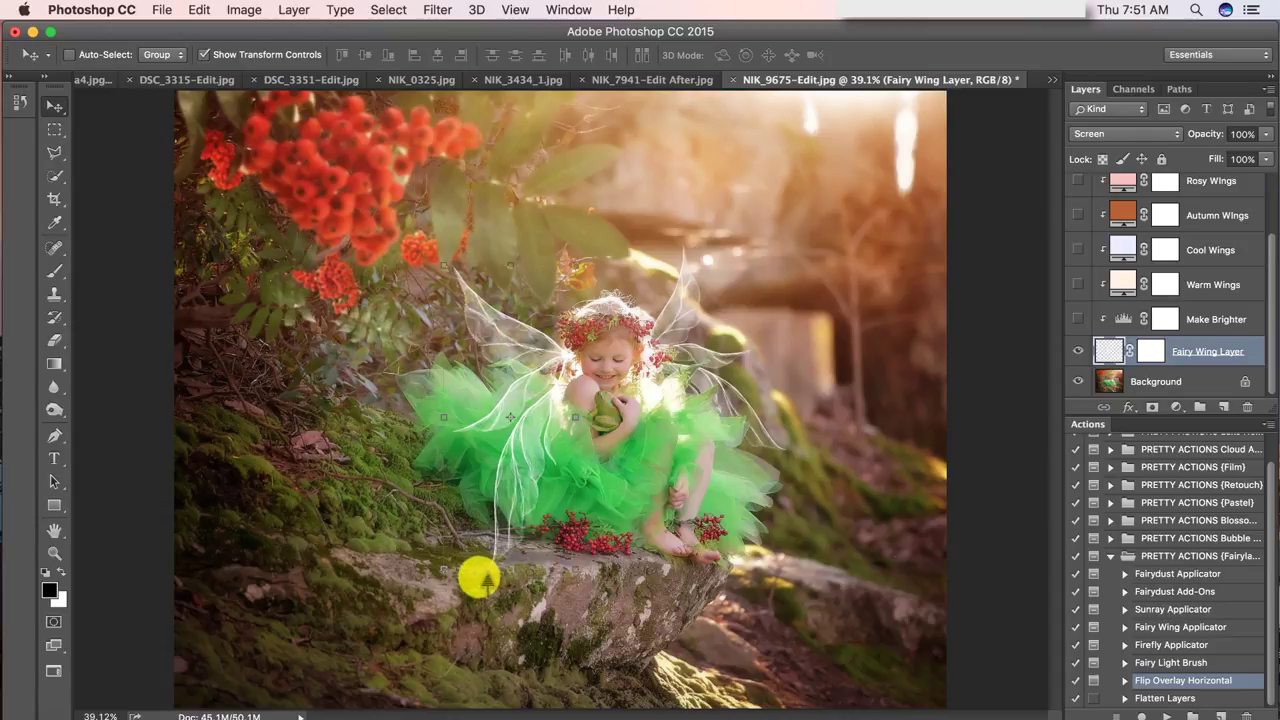
{"action": "key", "text": "ctrl+t"}
{"action": "left_click_drag", "start_coordinate": [424, 580], "coordinate": [505, 533]}
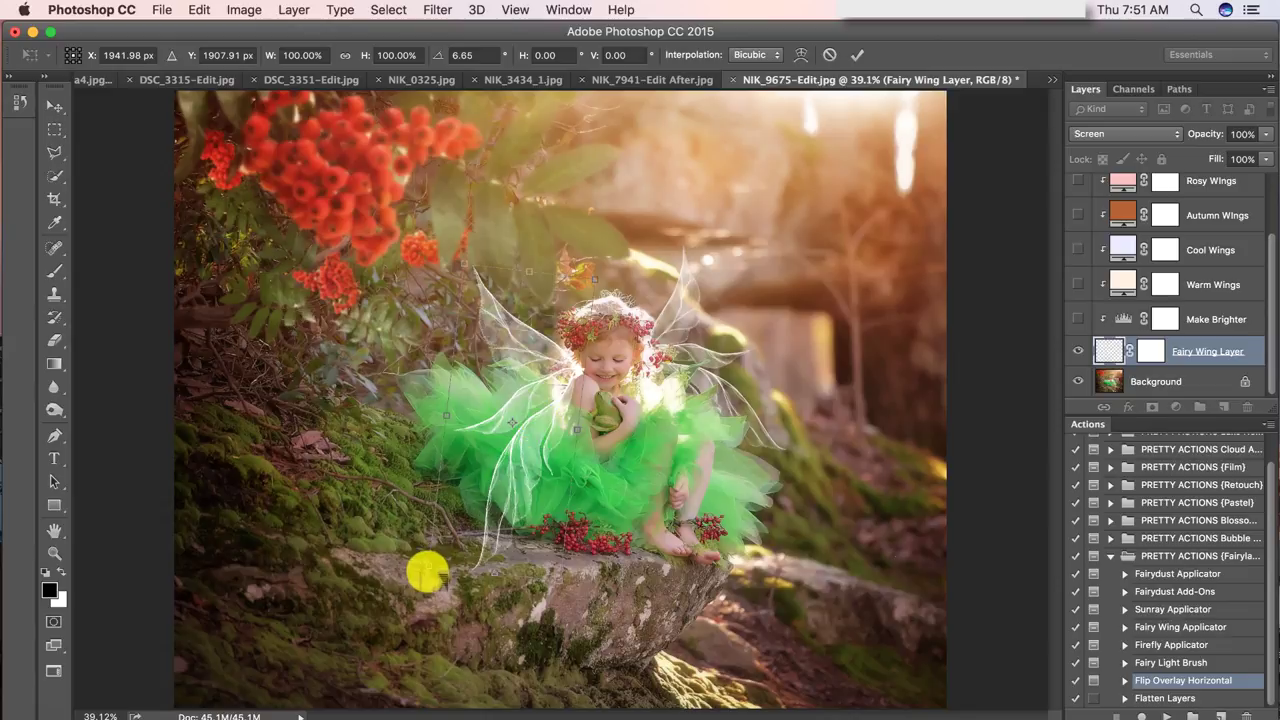
{"action": "left_click_drag", "start_coordinate": [431, 567], "coordinate": [436, 558]}
{"action": "left_click_drag", "start_coordinate": [517, 511], "coordinate": [521, 516]}
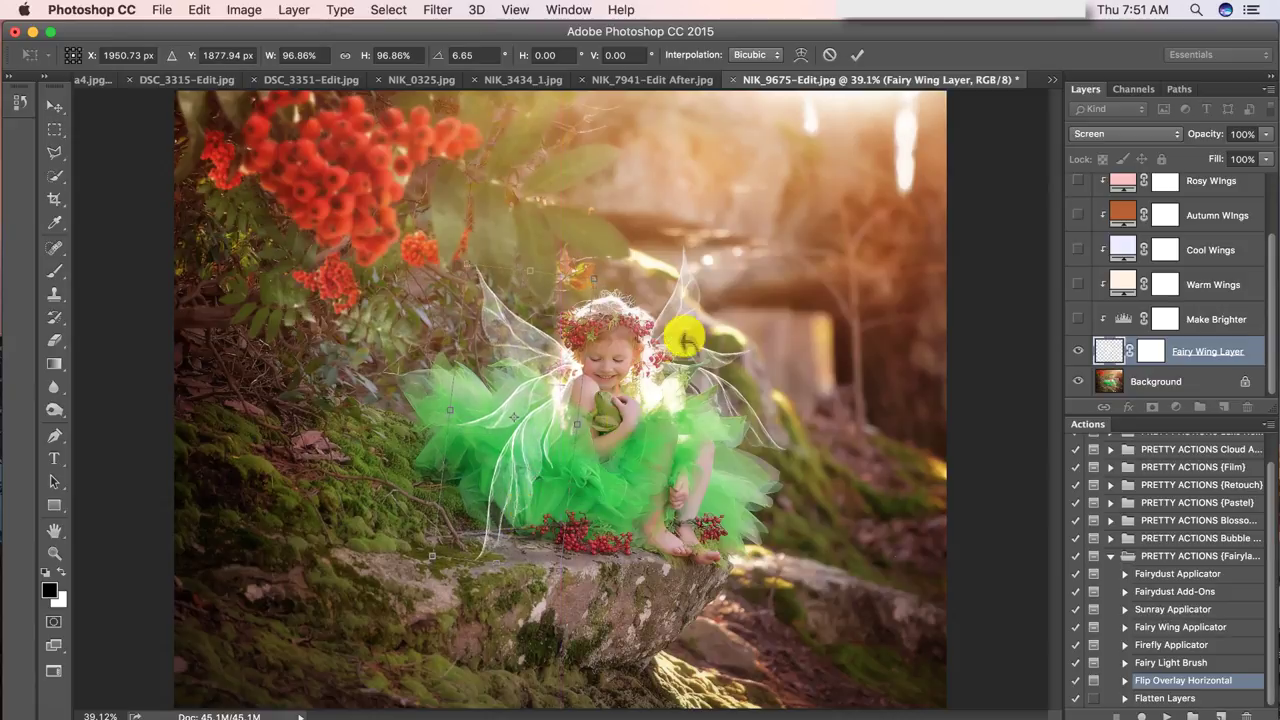
{"action": "mouse_move", "coordinate": [428, 569]}
{"action": "left_mouse_down"}
{"action": "mouse_move", "coordinate": [417, 534]}
{"action": "mouse_move", "coordinate": [417, 549]}
{"action": "left_mouse_up"}
{"action": "left_click_drag", "start_coordinate": [509, 508], "coordinate": [504, 505]}
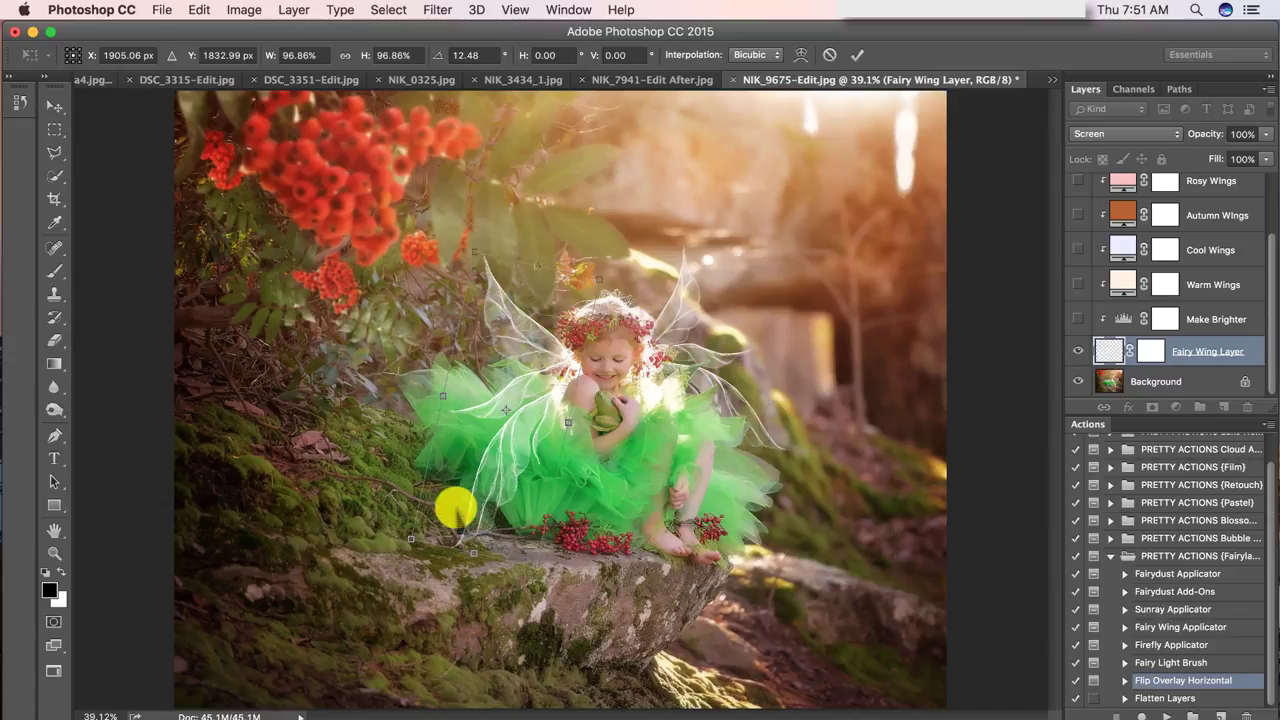
{"action": "left_click_drag", "start_coordinate": [410, 541], "coordinate": [416, 530]}
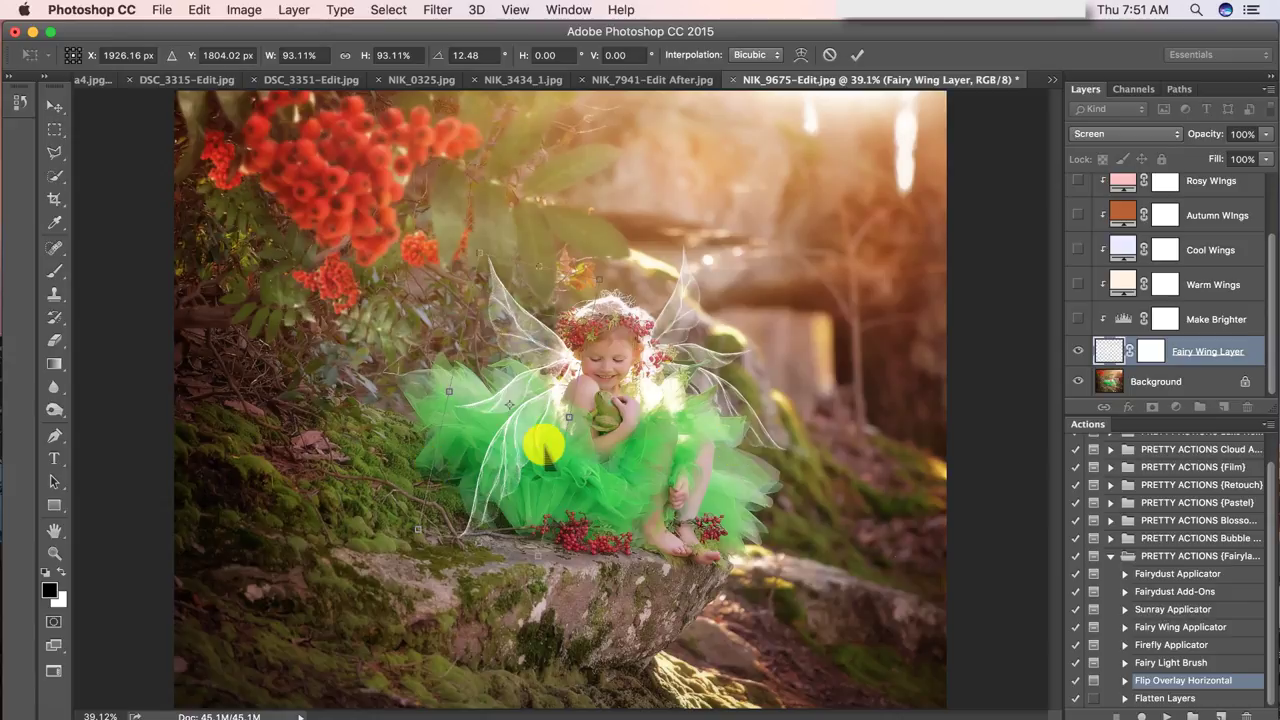
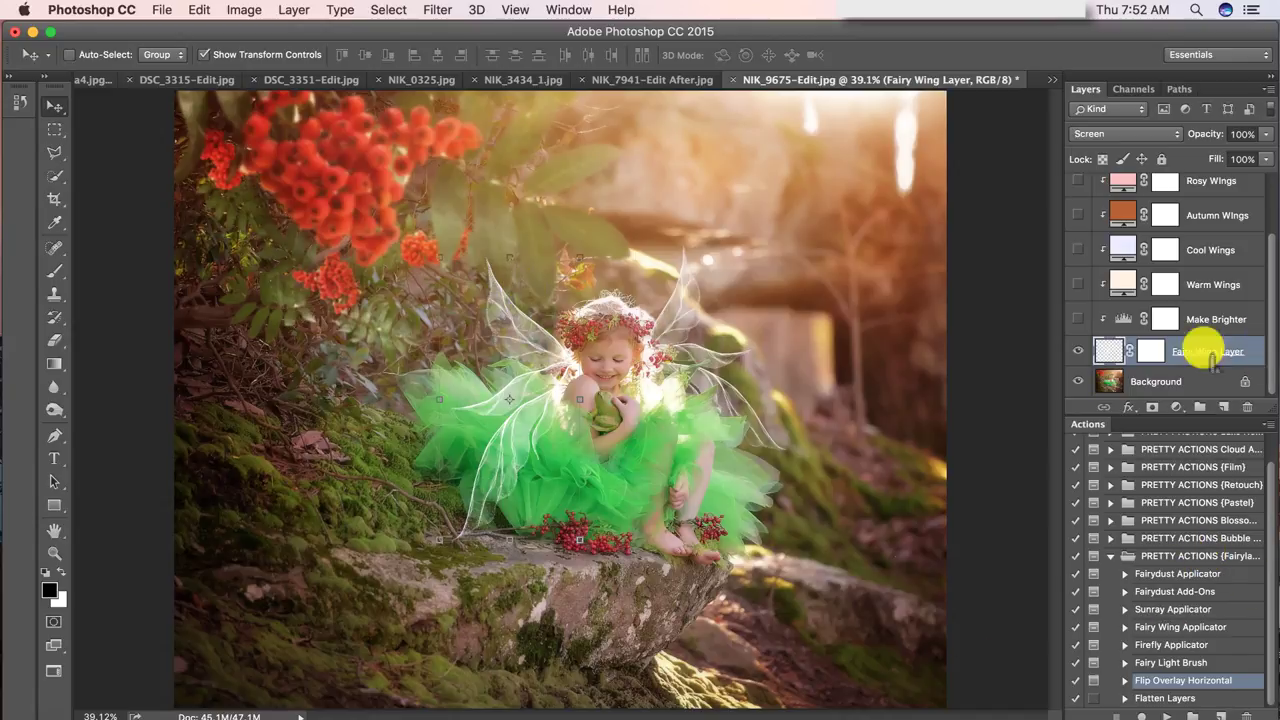
Mask the new wing off the girl's hair, shoulder and berry cluster, painting black on the layer mask with 35 px and 20 px brushes
{"action": "left_click", "coordinate": [1155, 349]}
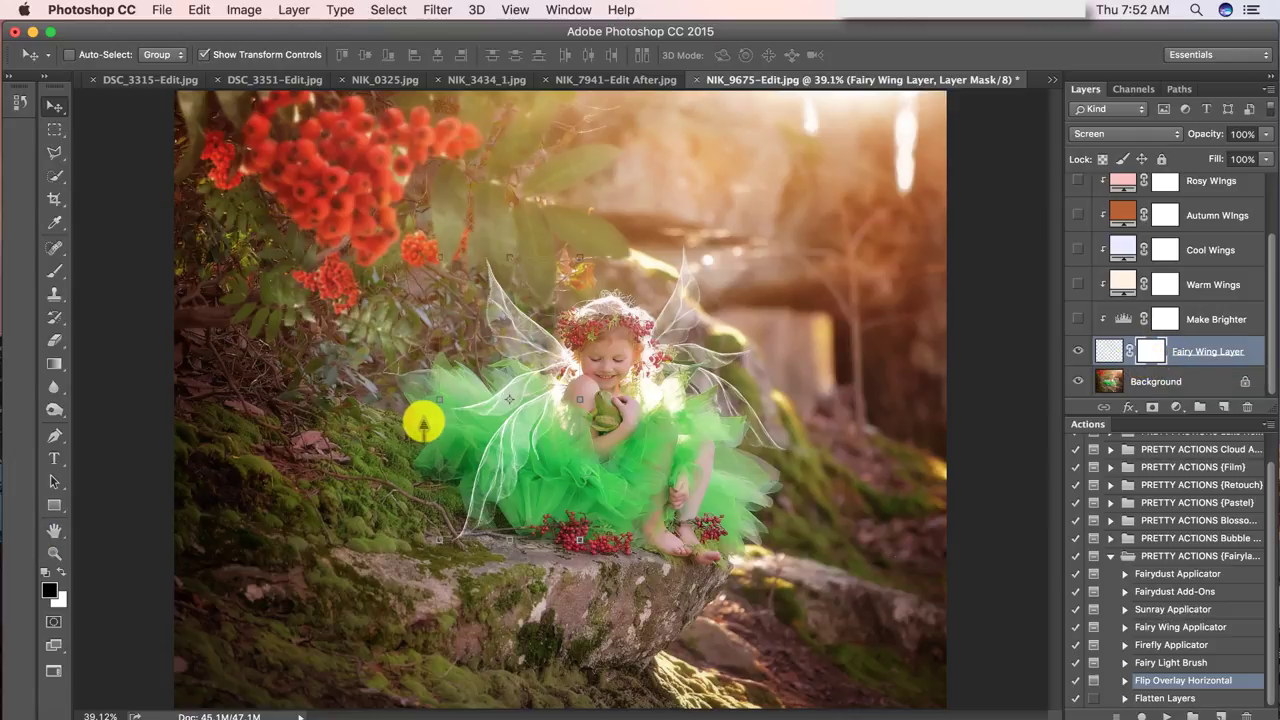
{"action": "scroll", "coordinate": [424, 420], "scroll_direction": "up", "scroll_amount": 5}
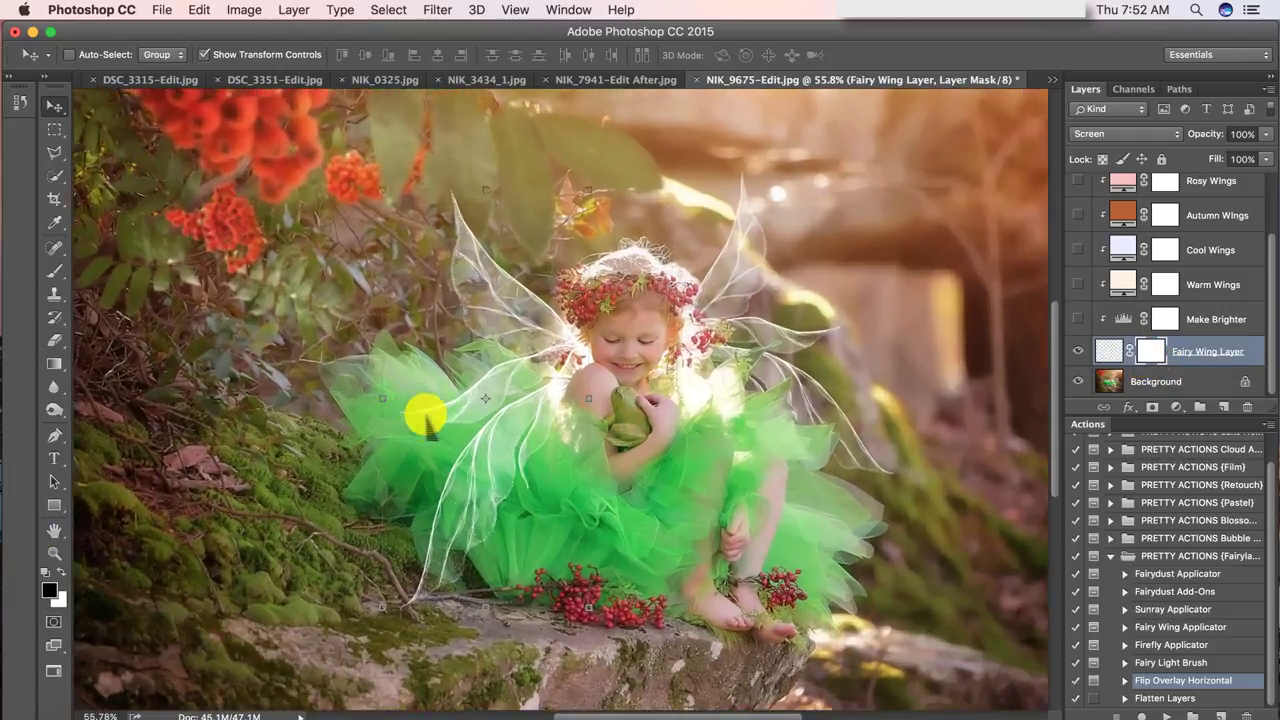
{"action": "scroll", "coordinate": [421, 422], "scroll_direction": "up", "scroll_amount": 5}
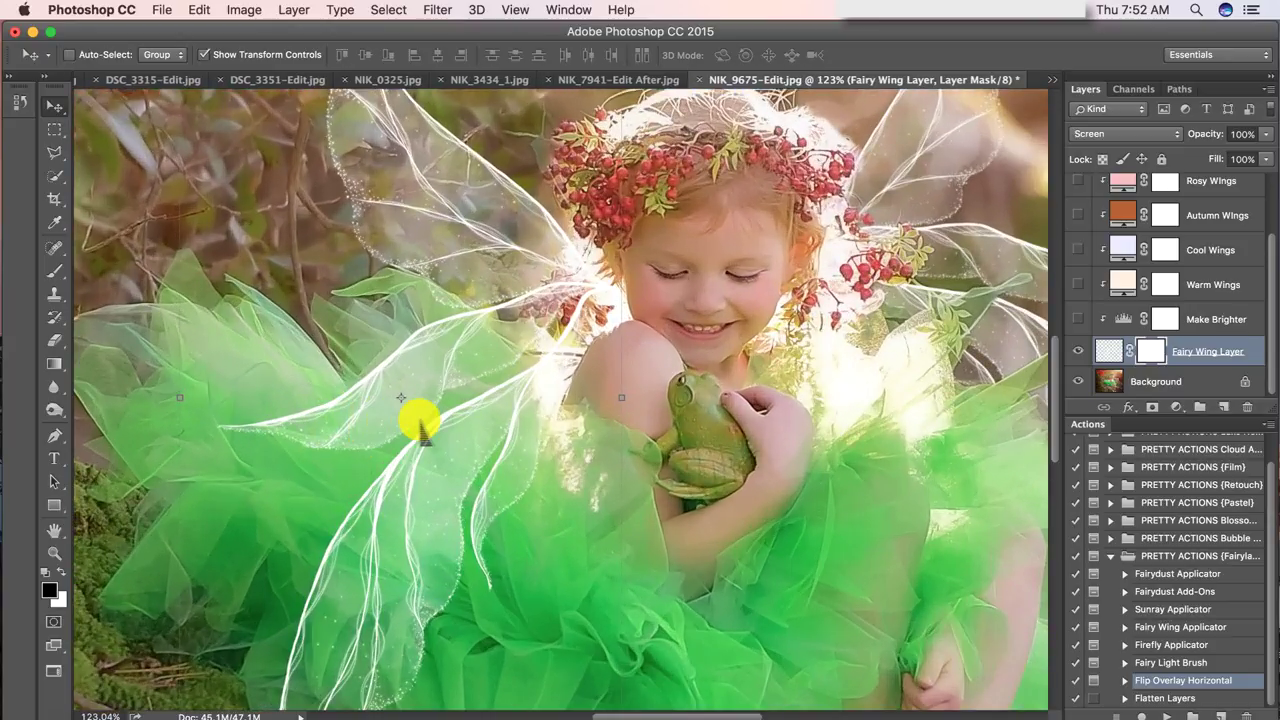
{"action": "left_click", "coordinate": [55, 270]}
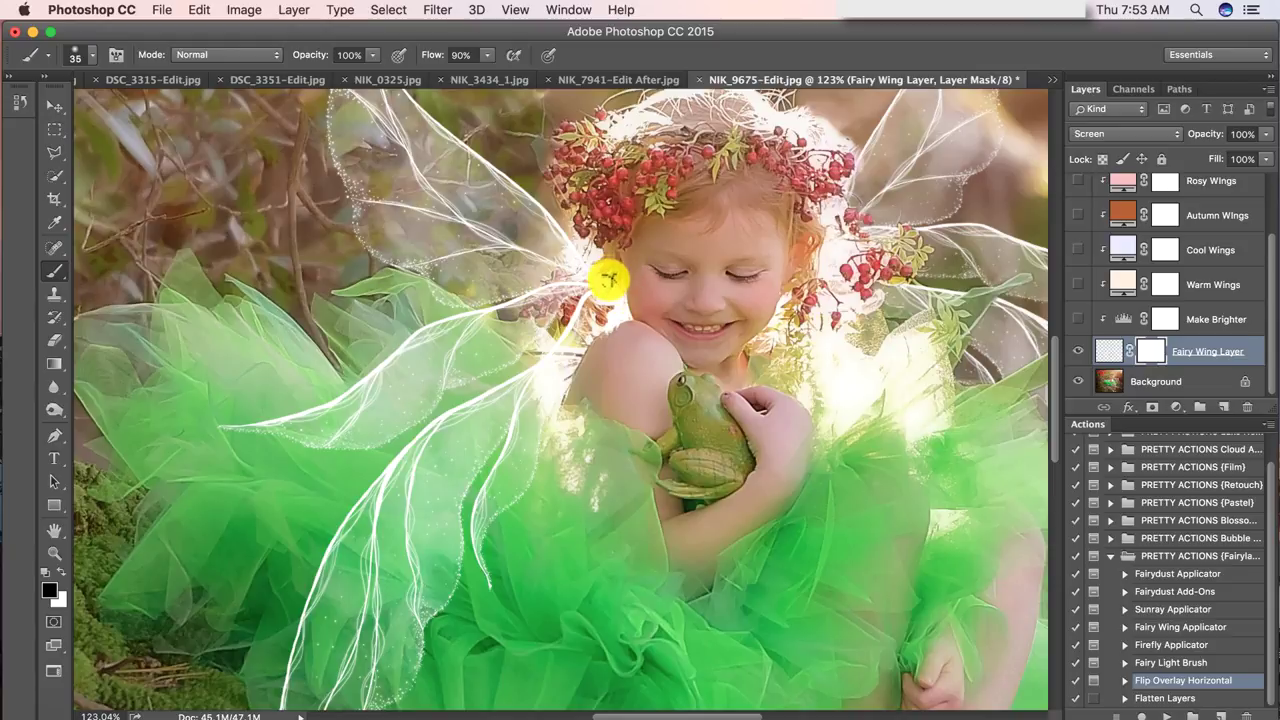
{"action": "mouse_move", "coordinate": [608, 280]}
{"action": "left_mouse_down"}
{"action": "mouse_move", "coordinate": [621, 214]}
{"action": "mouse_move", "coordinate": [662, 266]}
{"action": "mouse_move", "coordinate": [653, 310]}
{"action": "mouse_move", "coordinate": [758, 160]}
{"action": "mouse_move", "coordinate": [840, 198]}
{"action": "mouse_move", "coordinate": [741, 127]}
{"action": "left_mouse_up"}
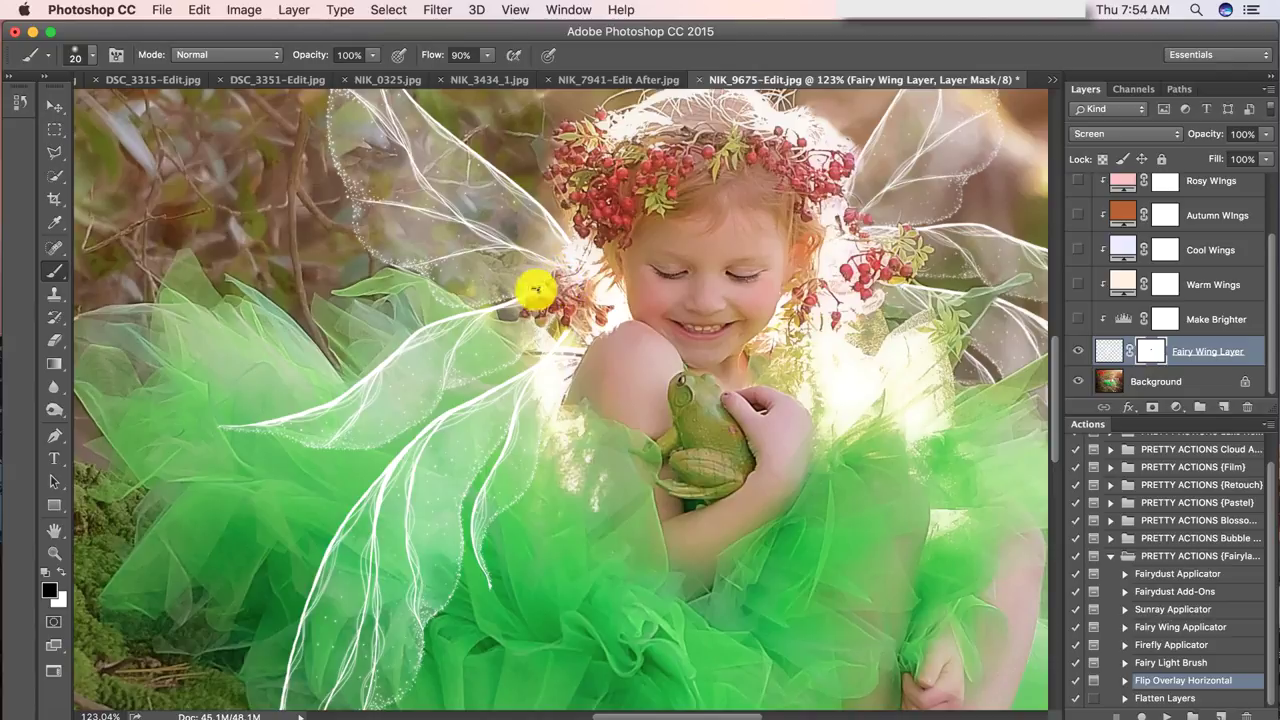
{"action": "scroll", "coordinate": [581, 320], "scroll_direction": "up", "scroll_amount": 5}
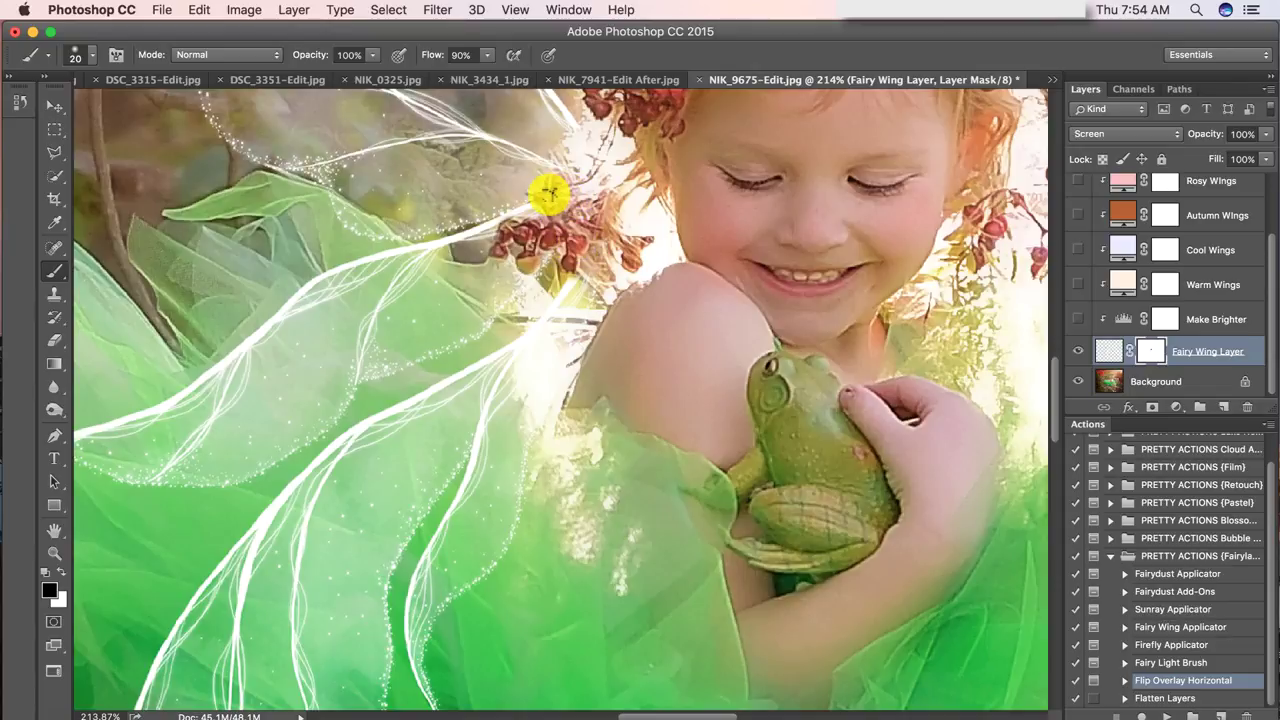
{"action": "mouse_move", "coordinate": [553, 188]}
{"action": "left_mouse_down"}
{"action": "mouse_move", "coordinate": [599, 228]}
{"action": "mouse_move", "coordinate": [575, 240]}
{"action": "mouse_move", "coordinate": [581, 214]}
{"action": "mouse_move", "coordinate": [610, 205]}
{"action": "mouse_move", "coordinate": [631, 251]}
{"action": "left_mouse_up"}
{"action": "scroll", "coordinate": [631, 251], "scroll_direction": "up", "scroll_amount": 2}
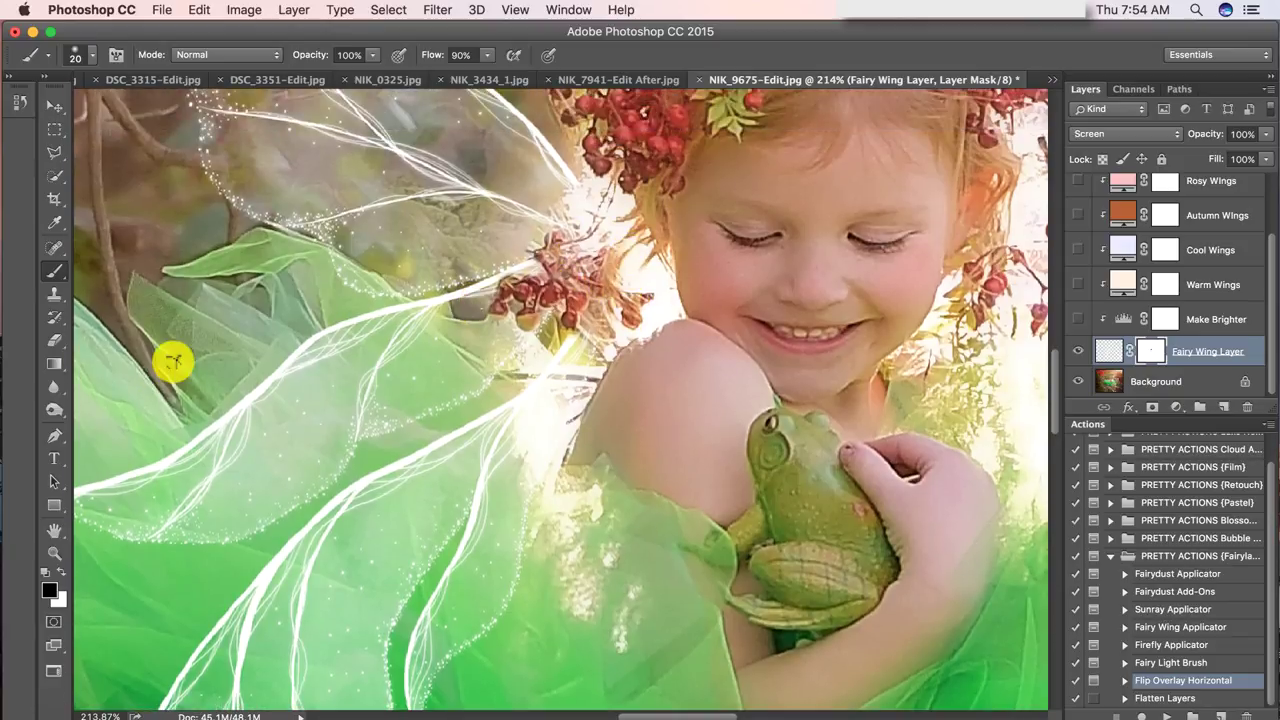
Rotate the masked wing about 3.3° clockwise and nudge it slightly upward to match the opposite wing
{"action": "left_click", "coordinate": [55, 550]}
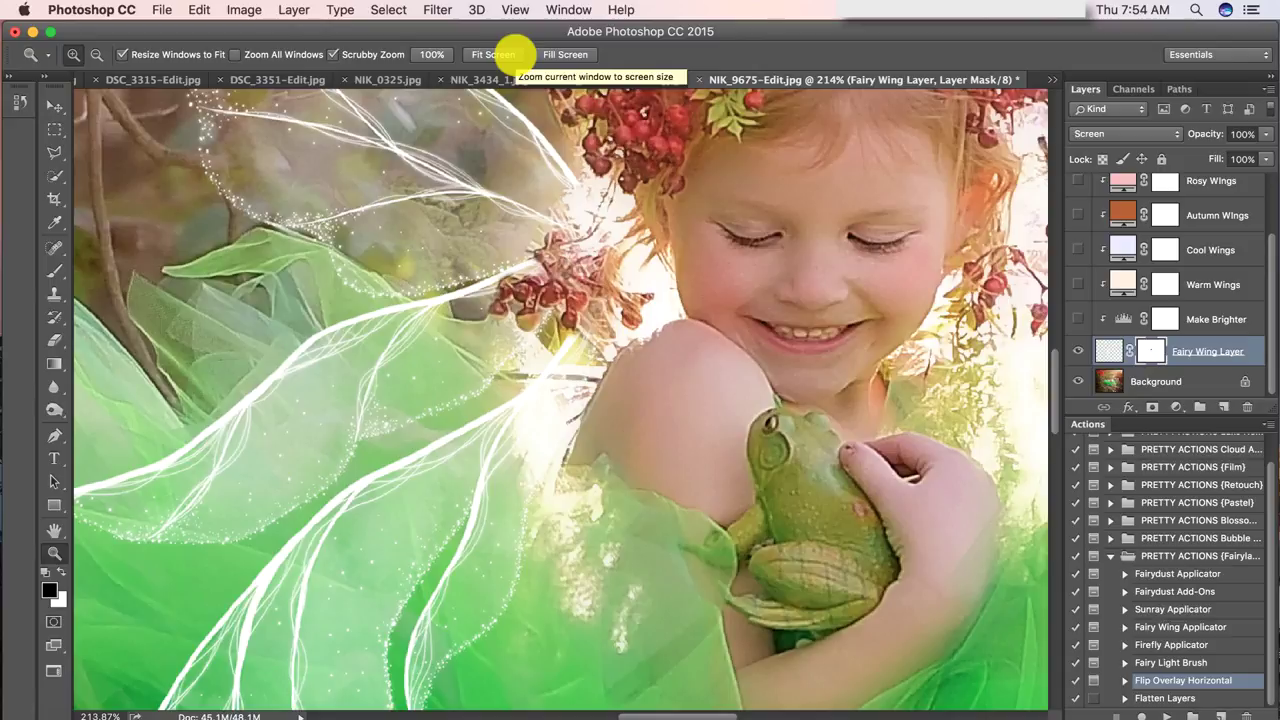
{"action": "left_click", "coordinate": [493, 54]}
{"action": "key", "text": "v"}
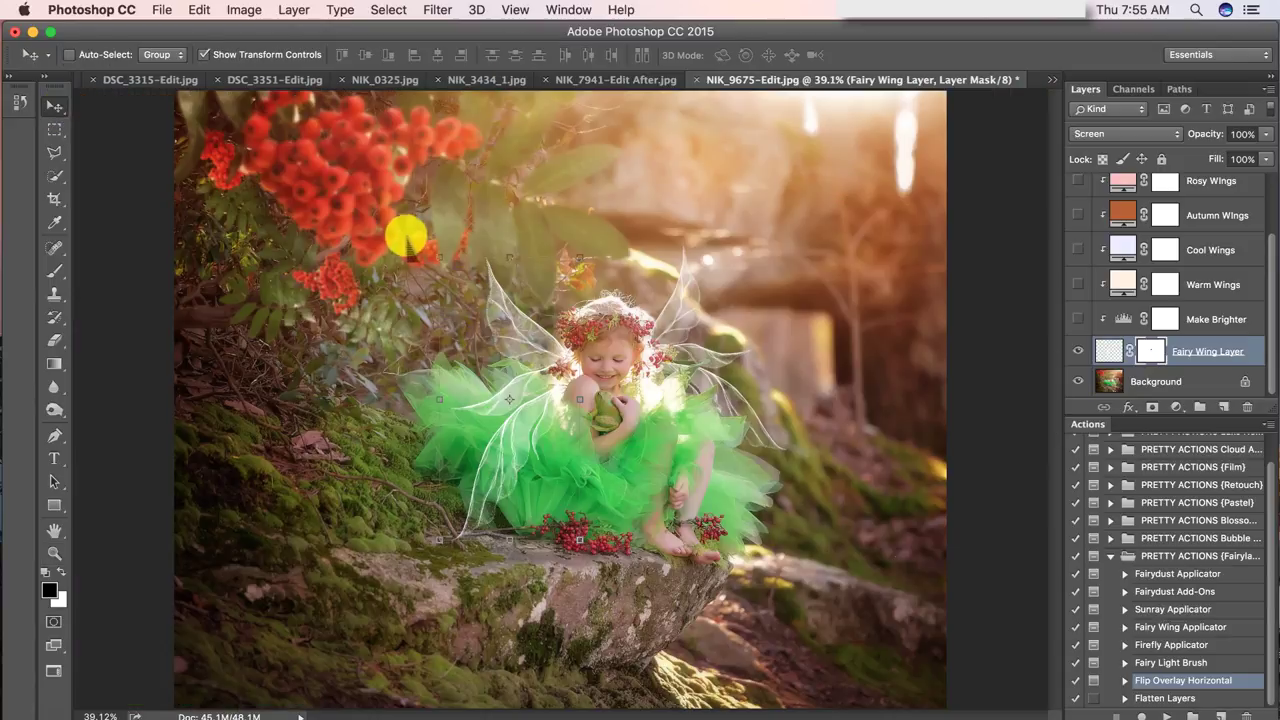
{"action": "left_click_drag", "start_coordinate": [426, 252], "coordinate": [428, 236]}
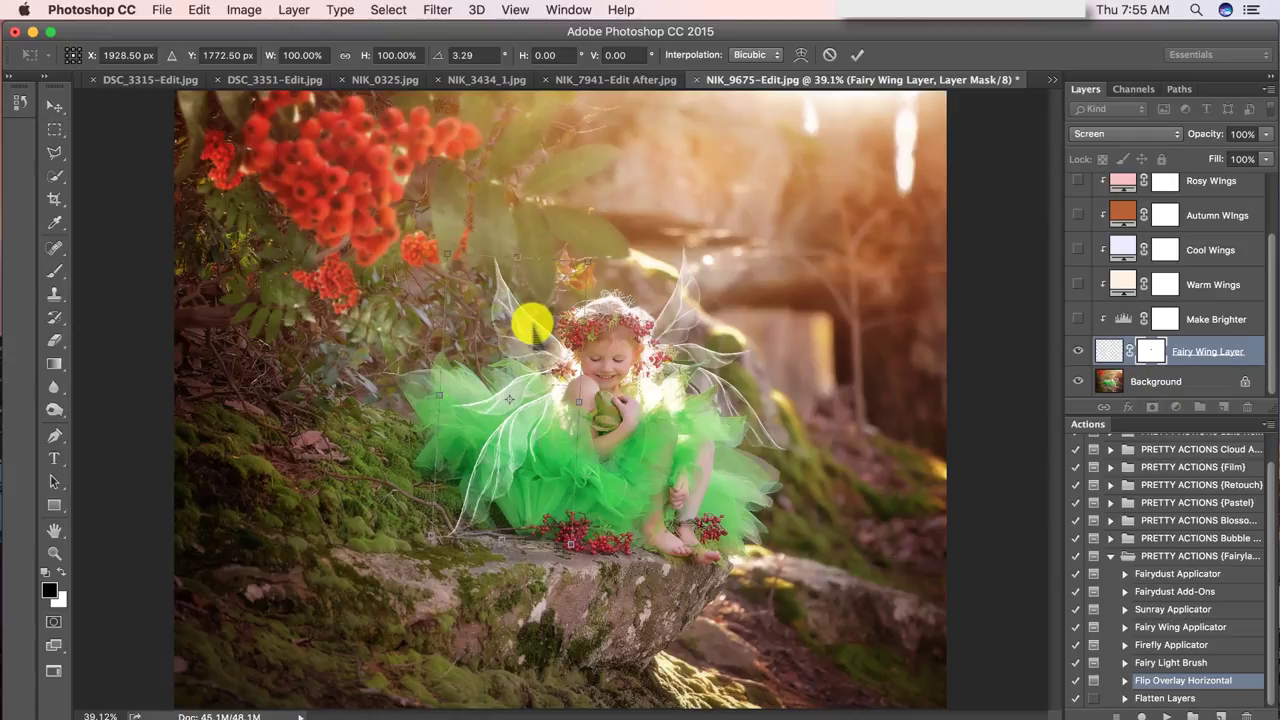
{"action": "left_click_drag", "start_coordinate": [529, 320], "coordinate": [529, 306]}
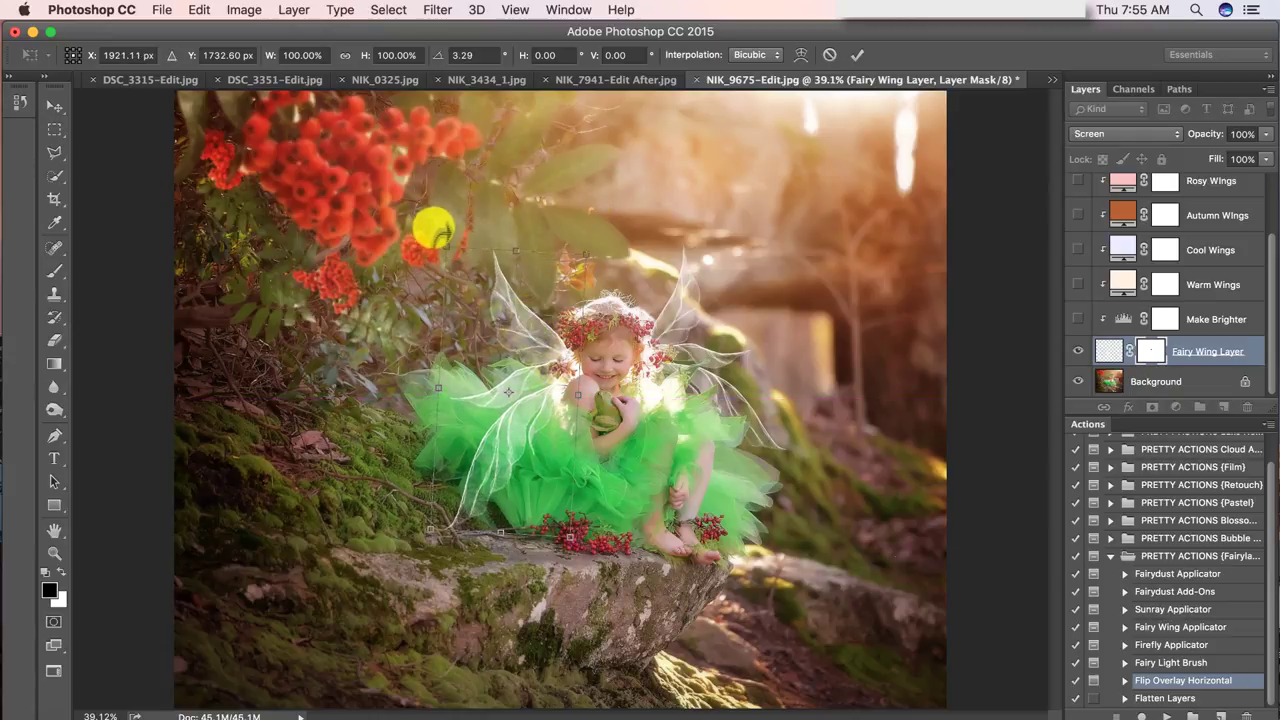
{"action": "left_click_drag", "start_coordinate": [440, 232], "coordinate": [441, 233]}
{"action": "key", "text": "Return"}
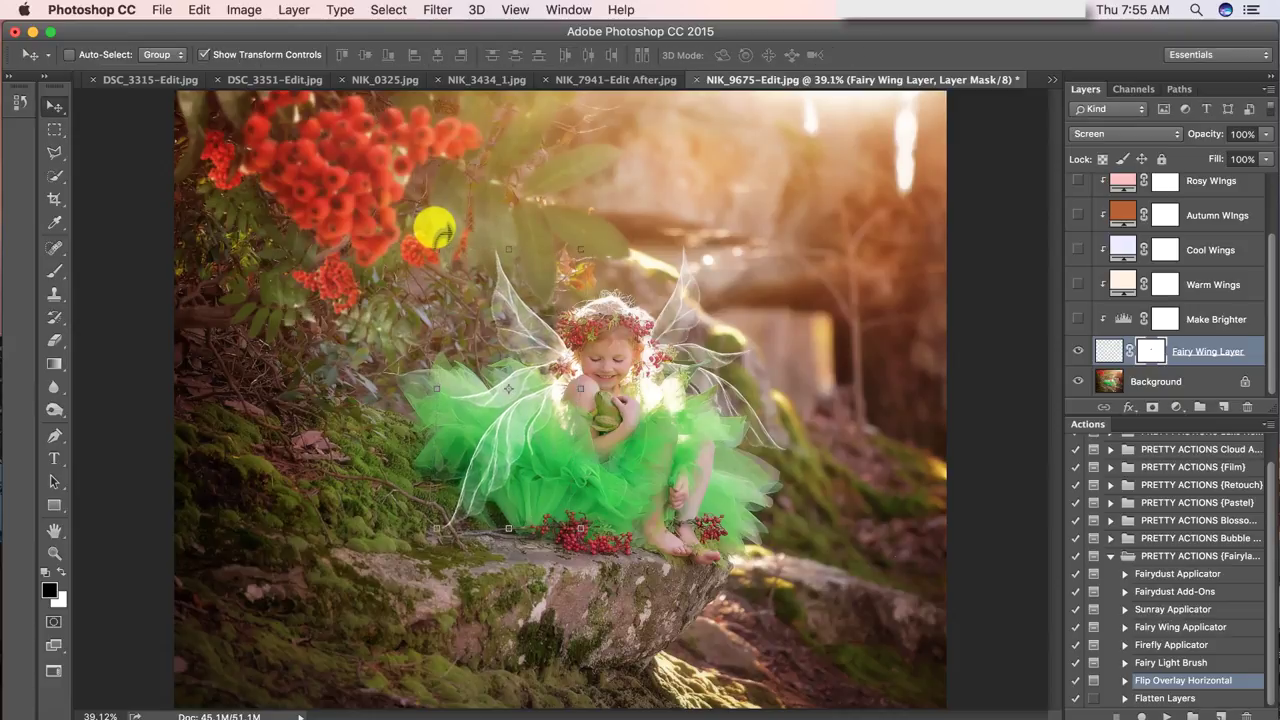
Inspect the adjusted wing's masked edge around the berries up close, and review the whole photo and the wing color layers
{"action": "scroll", "coordinate": [676, 332], "scroll_direction": "up", "scroll_amount": 6}
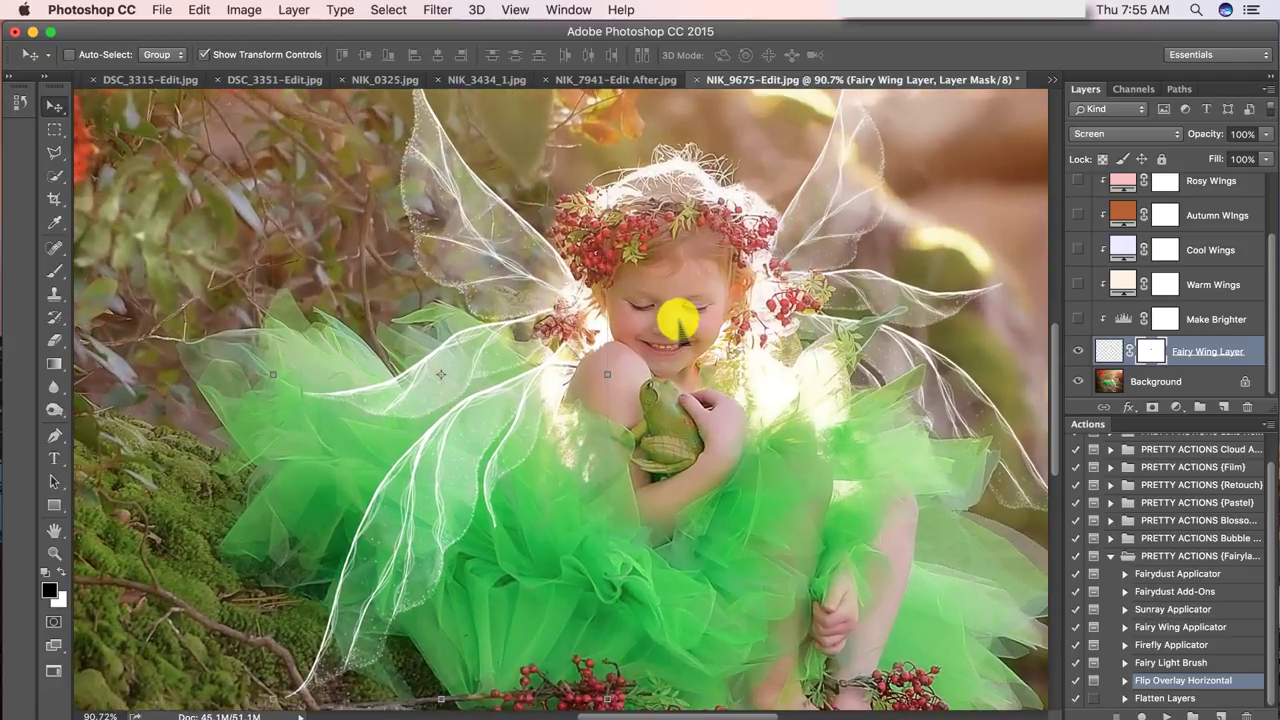
{"action": "scroll", "coordinate": [674, 324], "scroll_direction": "up", "scroll_amount": 2}
{"action": "scroll", "coordinate": [678, 322], "scroll_direction": "up", "scroll_amount": 1}
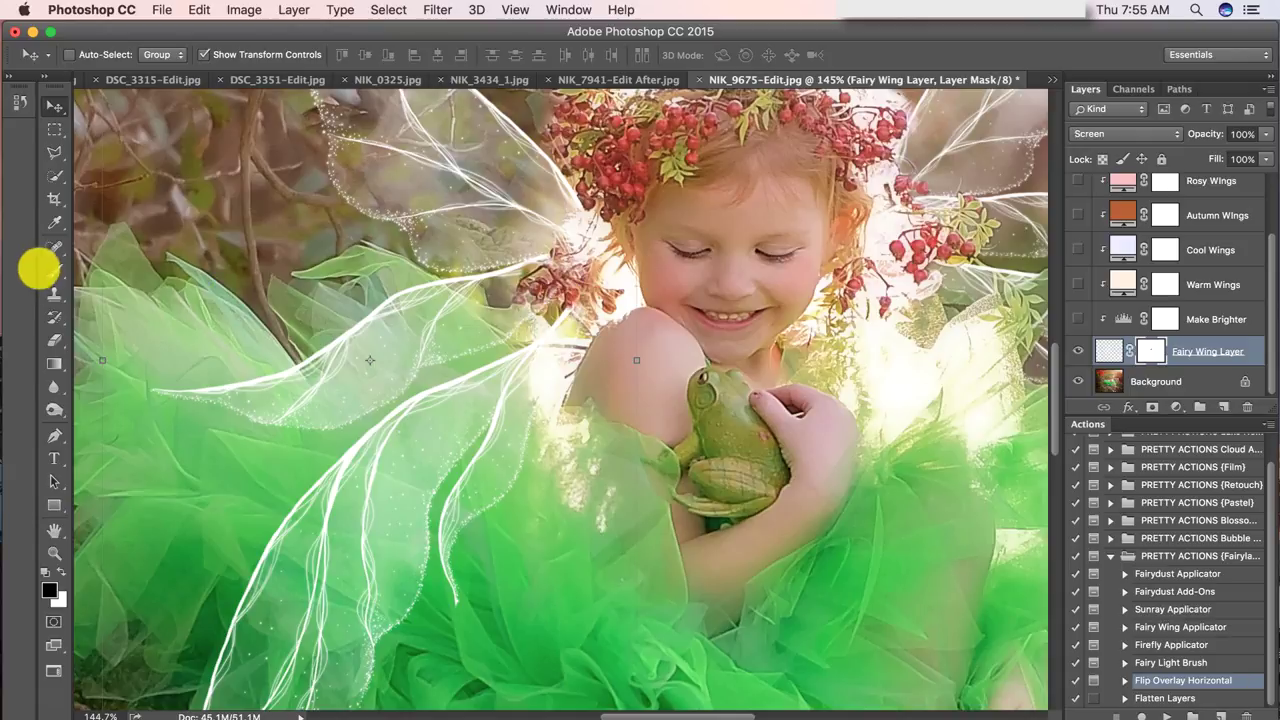
{"action": "left_click", "coordinate": [54, 270]}
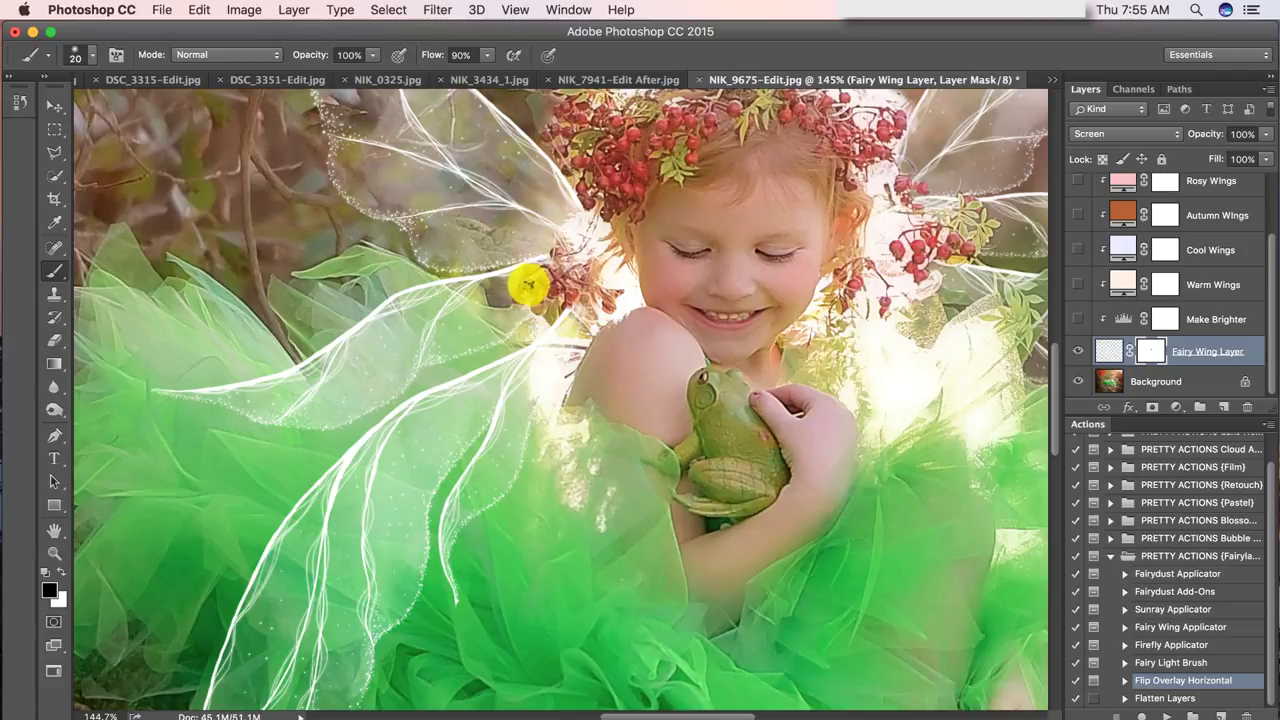
{"action": "key", "text": "z"}
{"action": "left_click", "coordinate": [493, 54]}
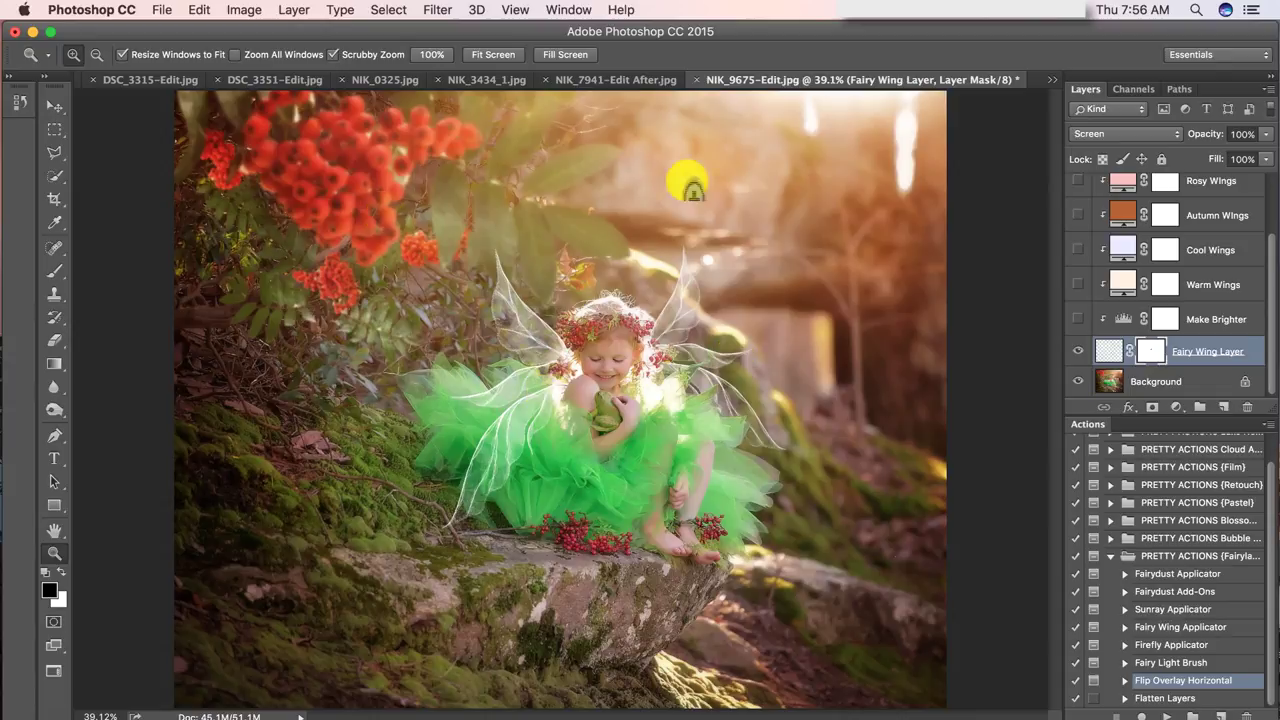
{"action": "scroll", "coordinate": [1178, 264], "scroll_direction": "up", "scroll_amount": 3}
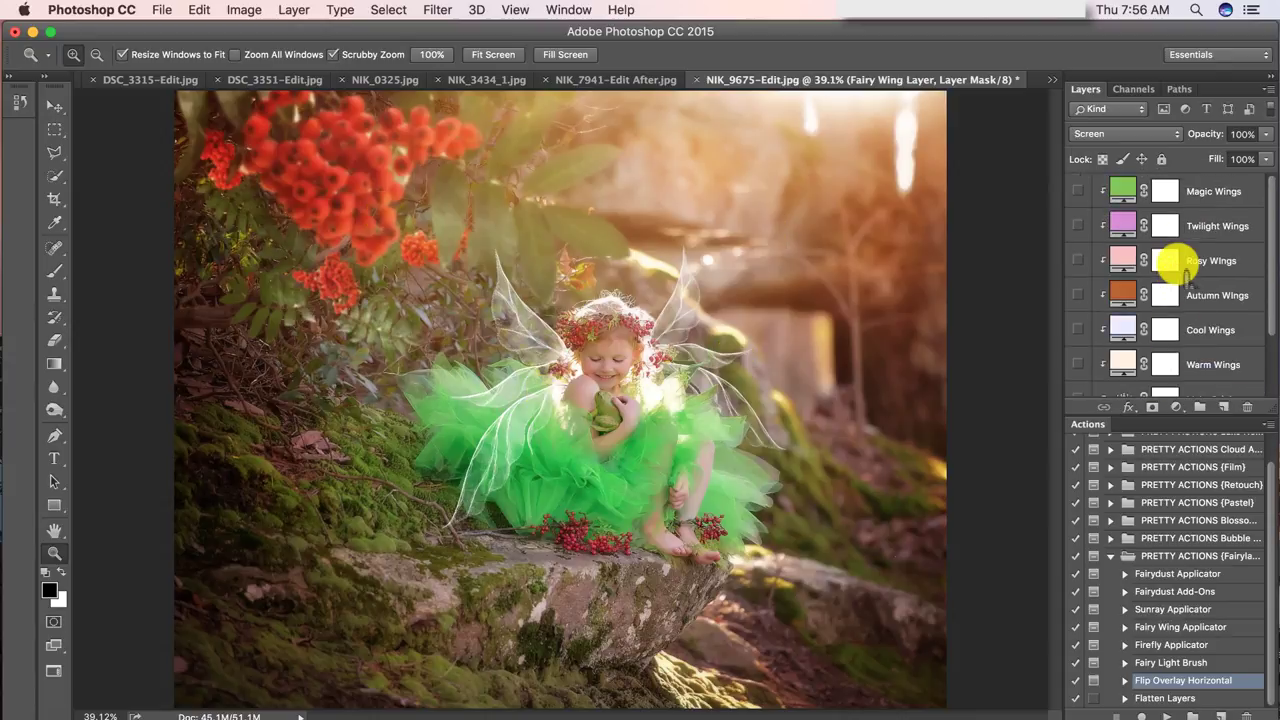
Flatten the winged photo with the Flatten Layers action, and run the Sunray Applicator action up to its overlay selection
{"action": "left_click", "coordinate": [1165, 698]}
{"action": "left_click", "coordinate": [1166, 716]}
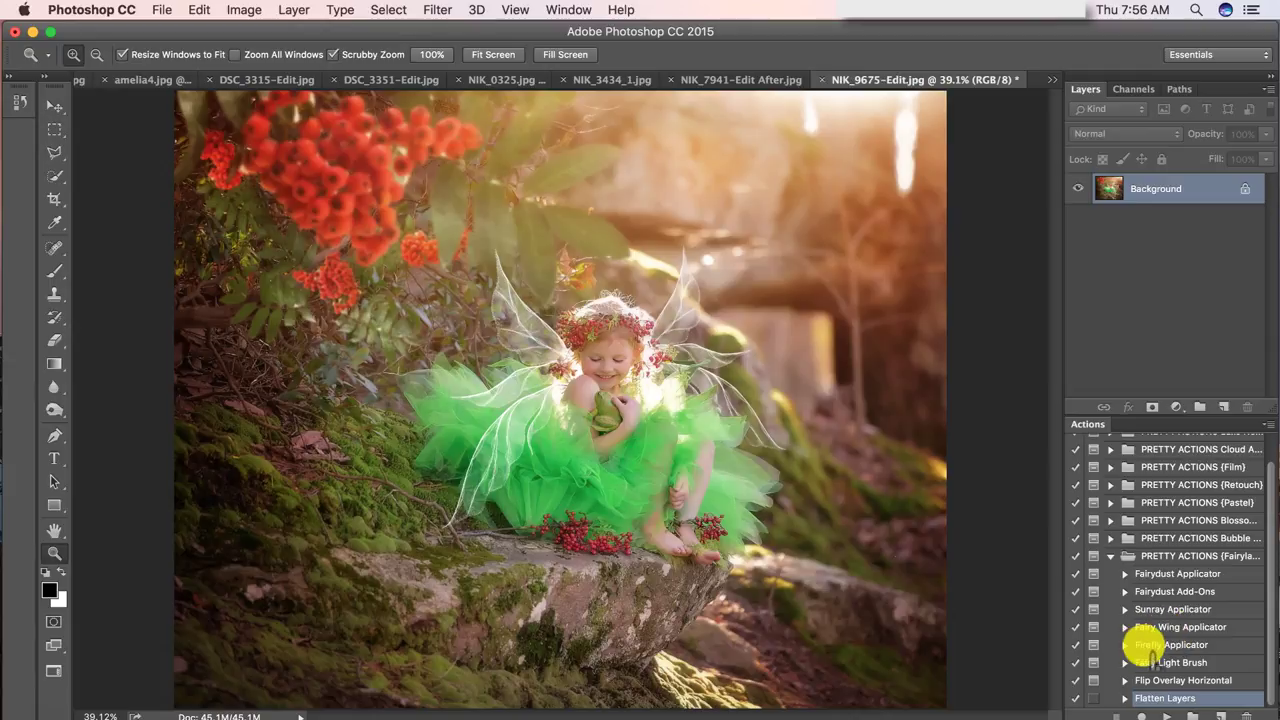
{"action": "left_click", "coordinate": [1168, 609]}
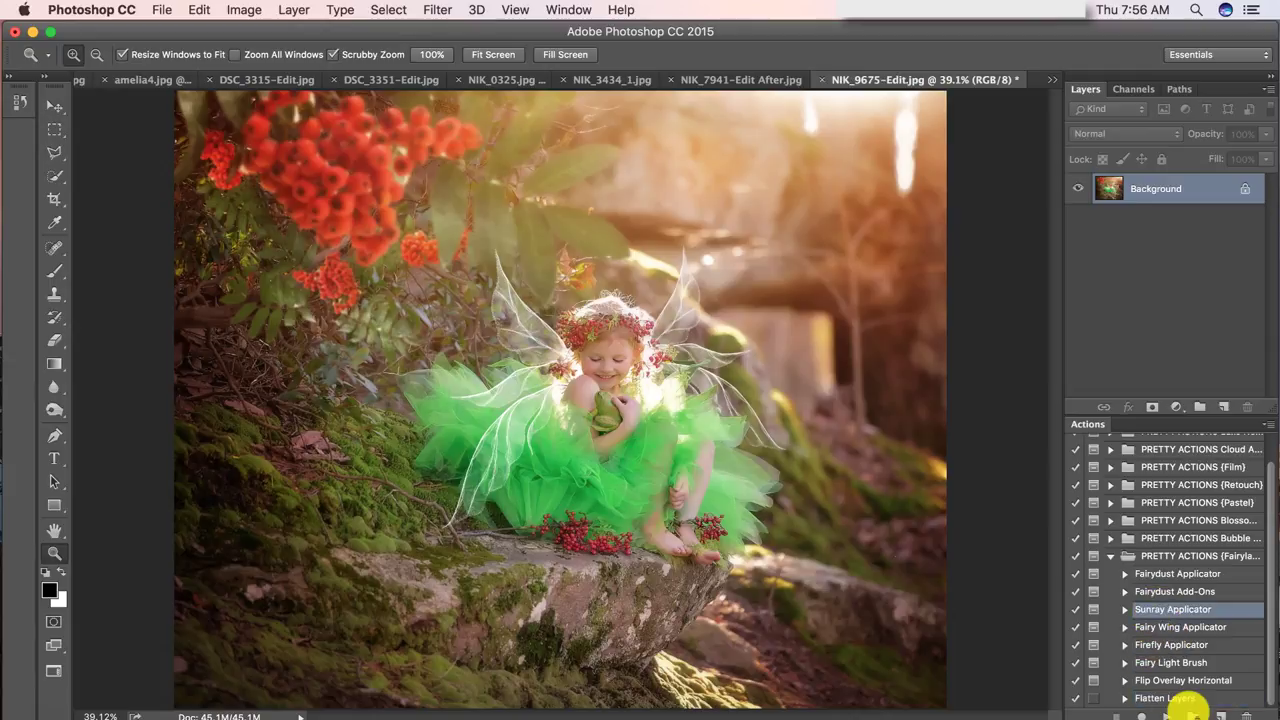
{"action": "left_click", "coordinate": [1165, 714]}
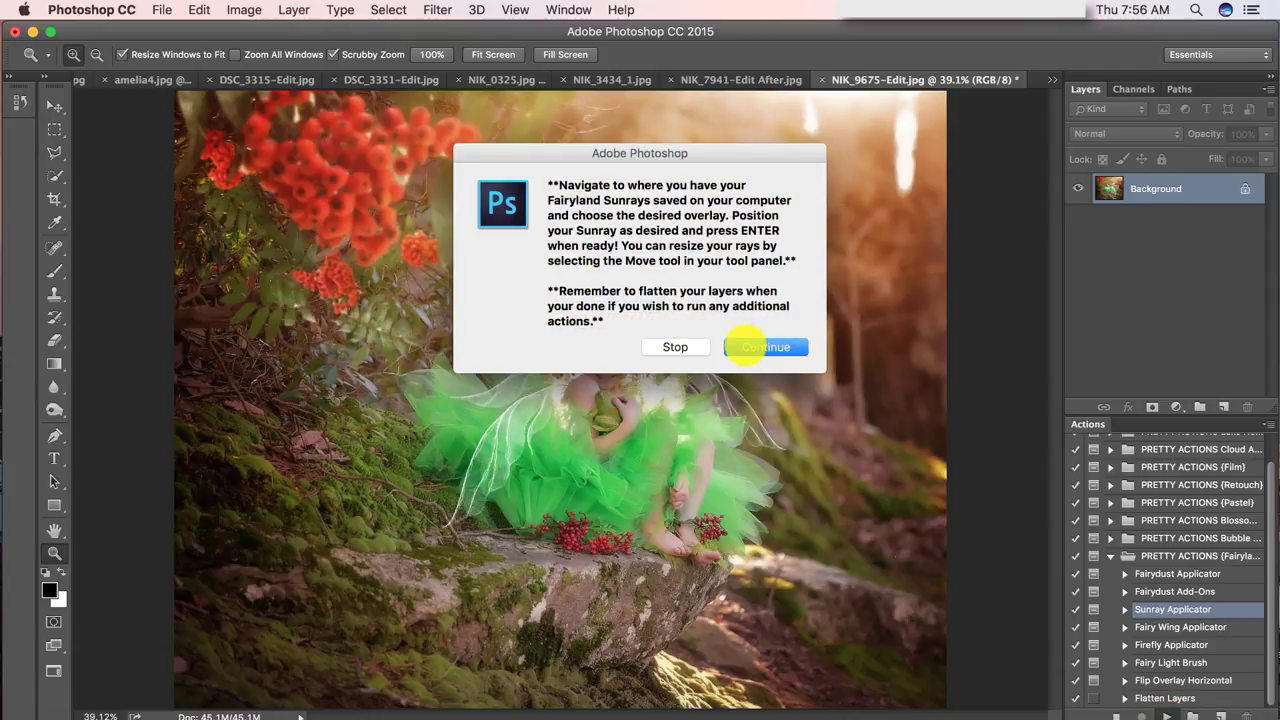
{"action": "left_click", "coordinate": [745, 347]}
Browse from Fairyland Website Images to the Fairy Sun overlay folder and move the file dialog off the girl
{"action": "left_click", "coordinate": [305, 119]}
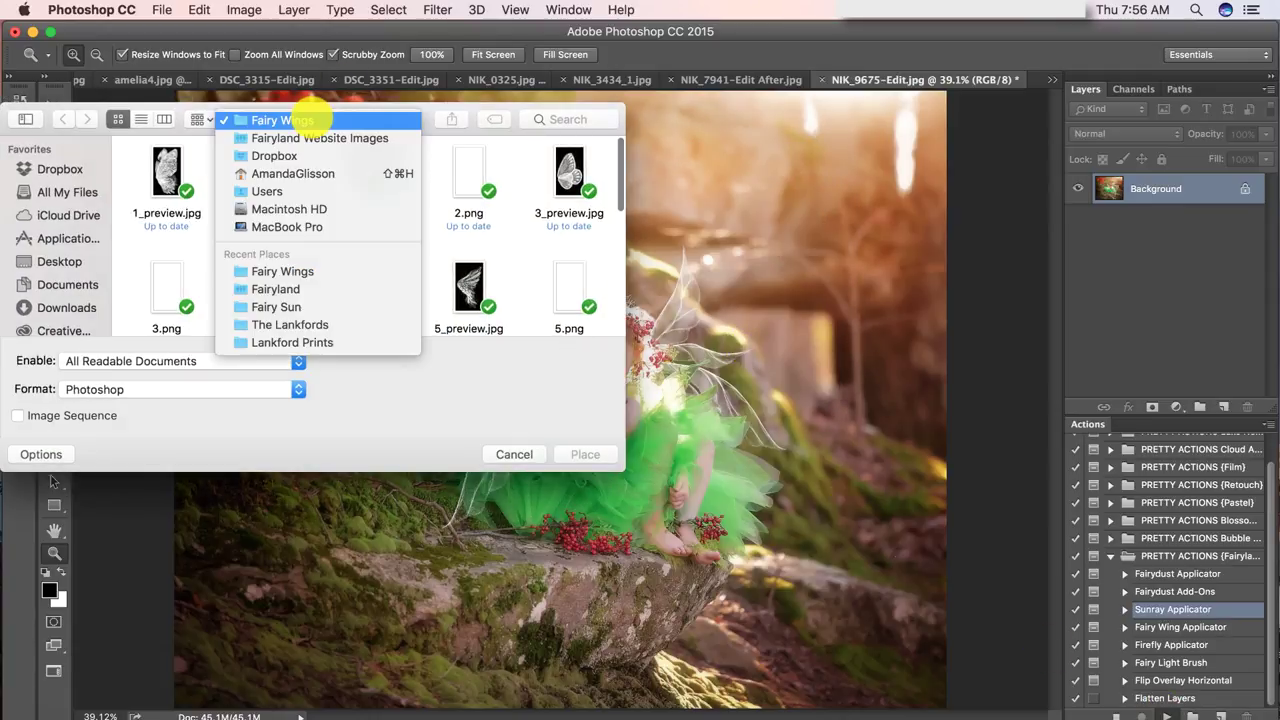
{"action": "left_click", "coordinate": [300, 137]}
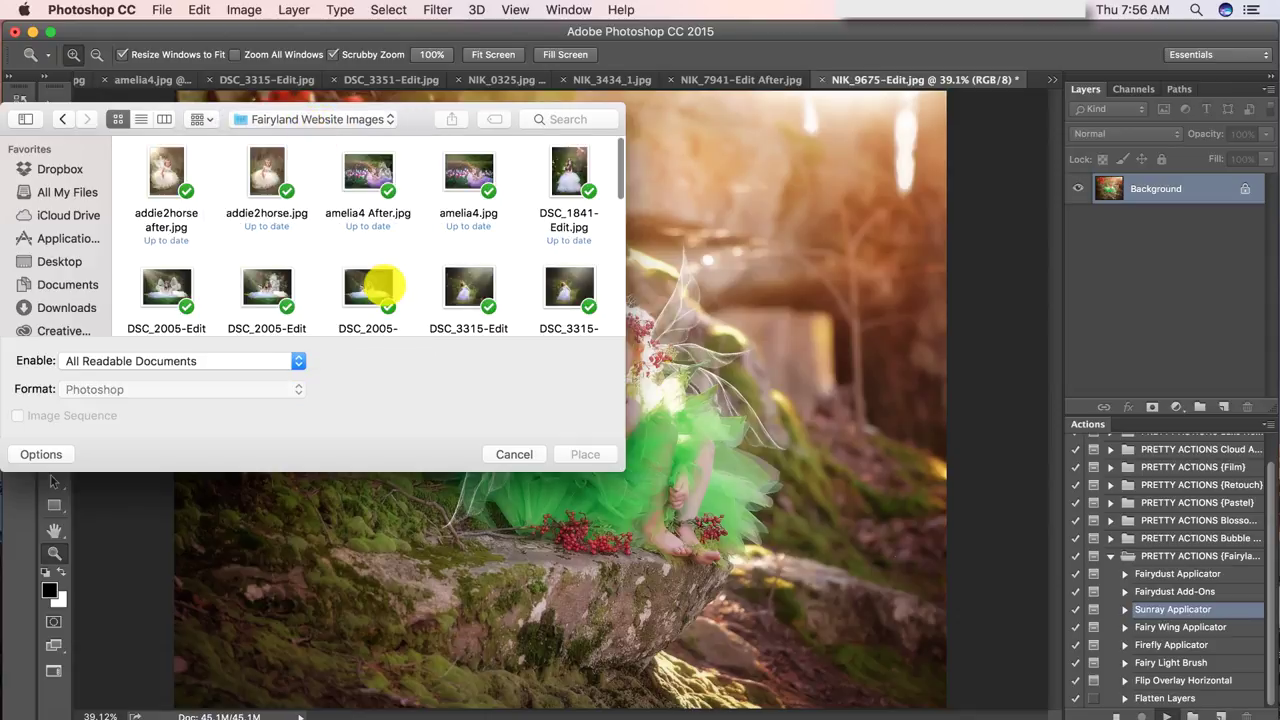
{"action": "scroll", "coordinate": [370, 285], "scroll_direction": "down", "scroll_amount": 5}
{"action": "double_click", "coordinate": [385, 285]}
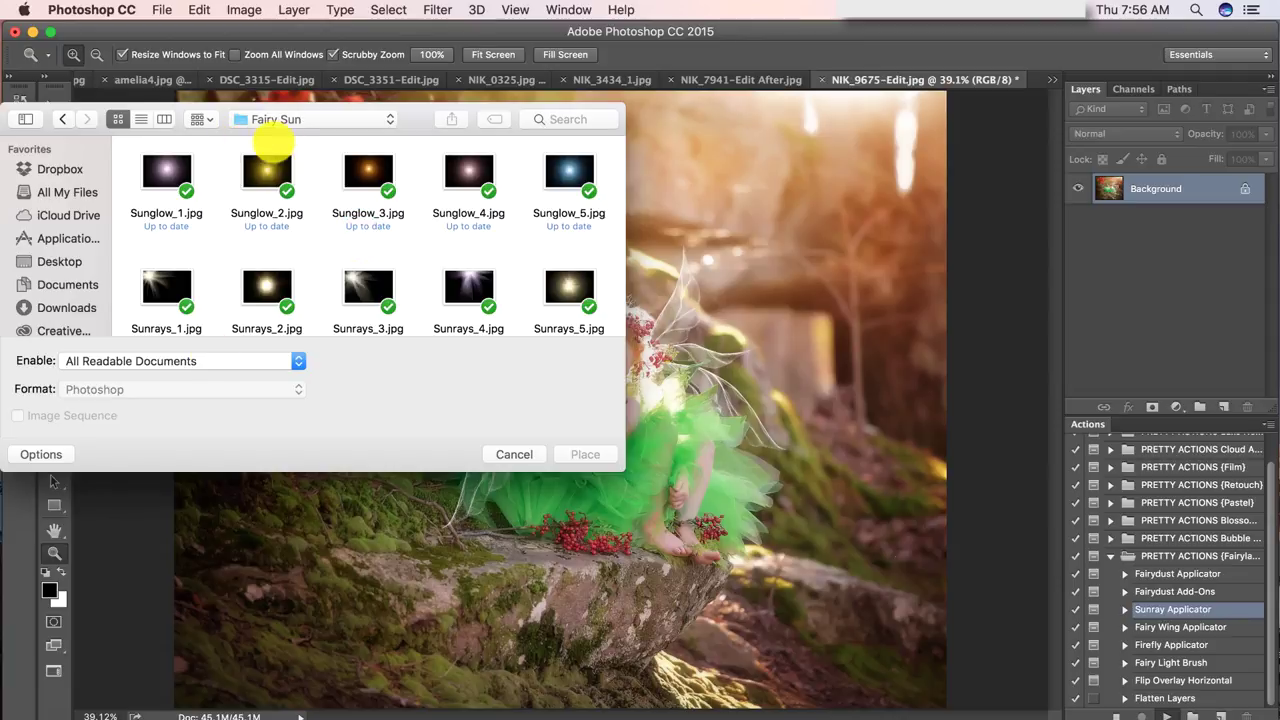
{"action": "left_click_drag", "start_coordinate": [420, 117], "coordinate": [372, 170]}
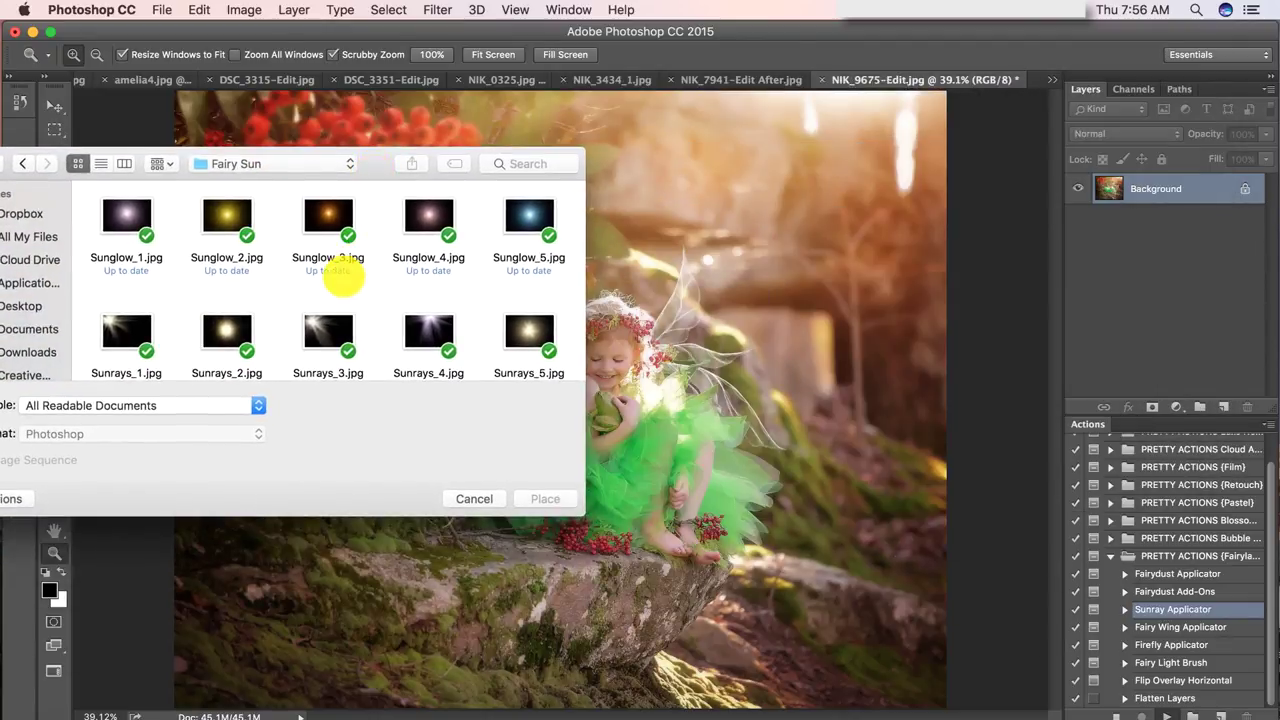
Place the Sunrays_12.jpg overlay from the Fairy Sun folder onto the photo
{"action": "scroll", "coordinate": [342, 271], "scroll_direction": "down", "scroll_amount": 1}
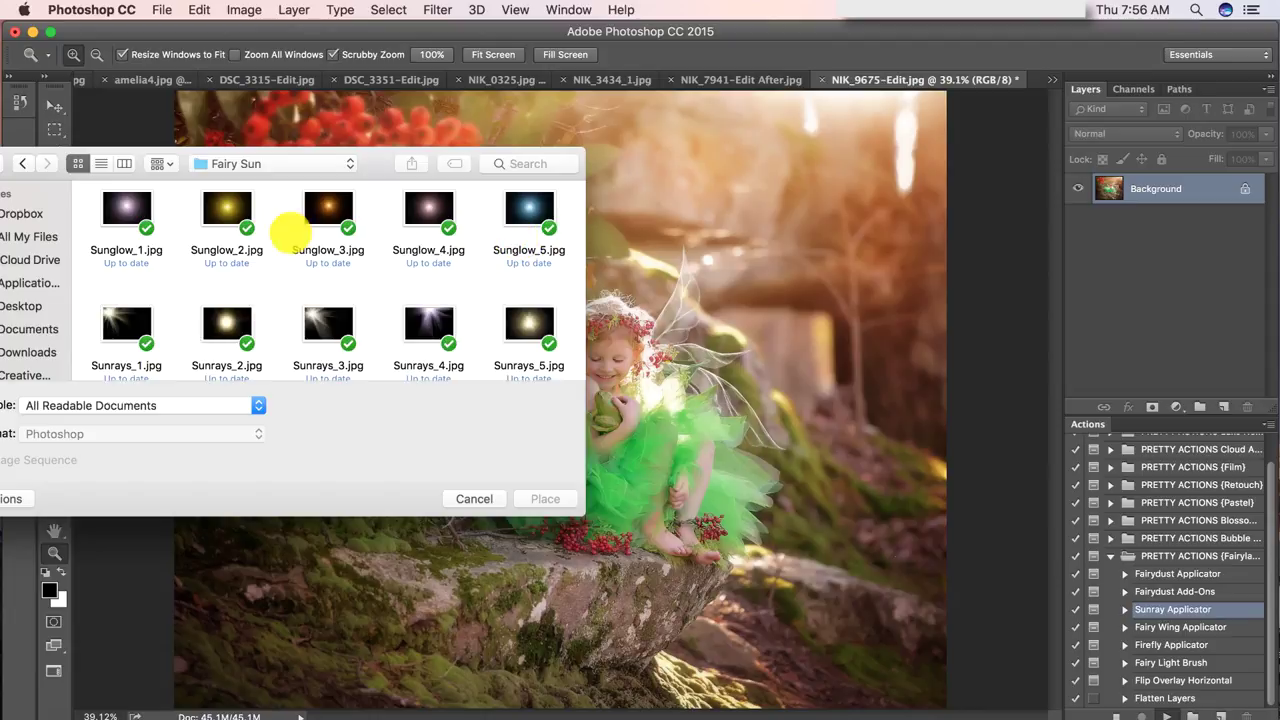
{"action": "scroll", "coordinate": [172, 280], "scroll_direction": "down", "scroll_amount": 3}
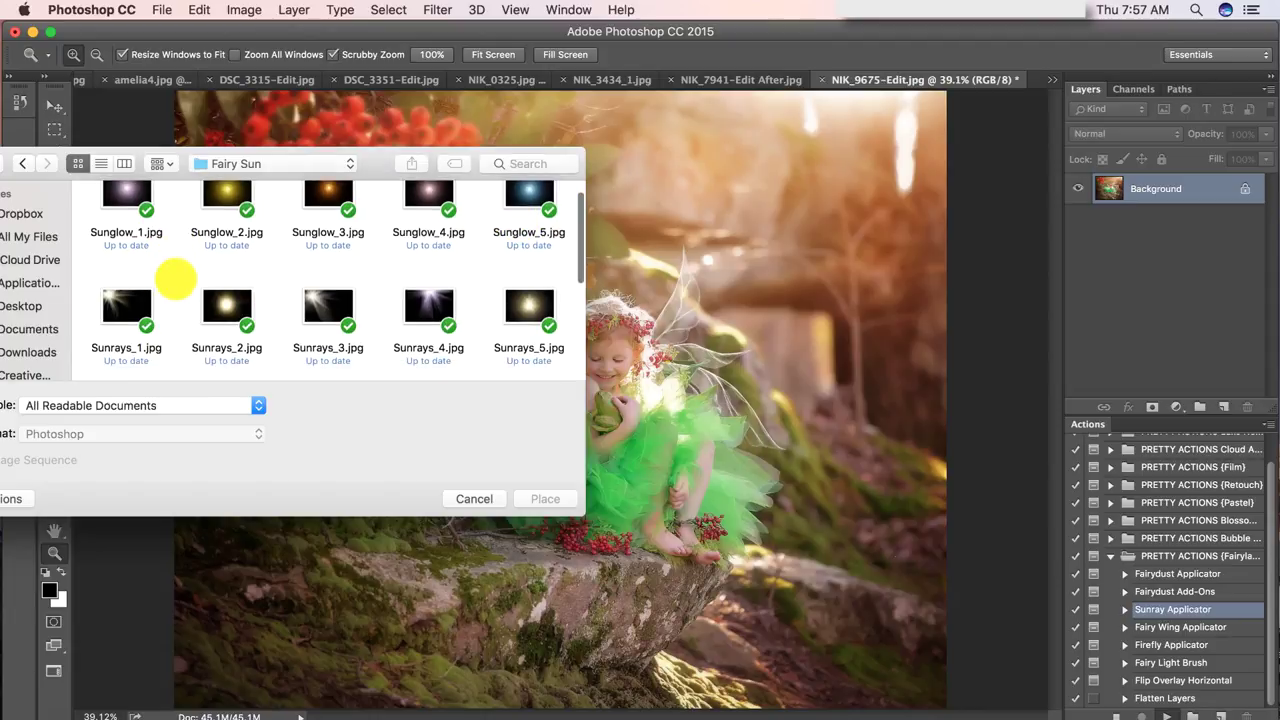
{"action": "scroll", "coordinate": [172, 280], "scroll_direction": "down", "scroll_amount": 2}
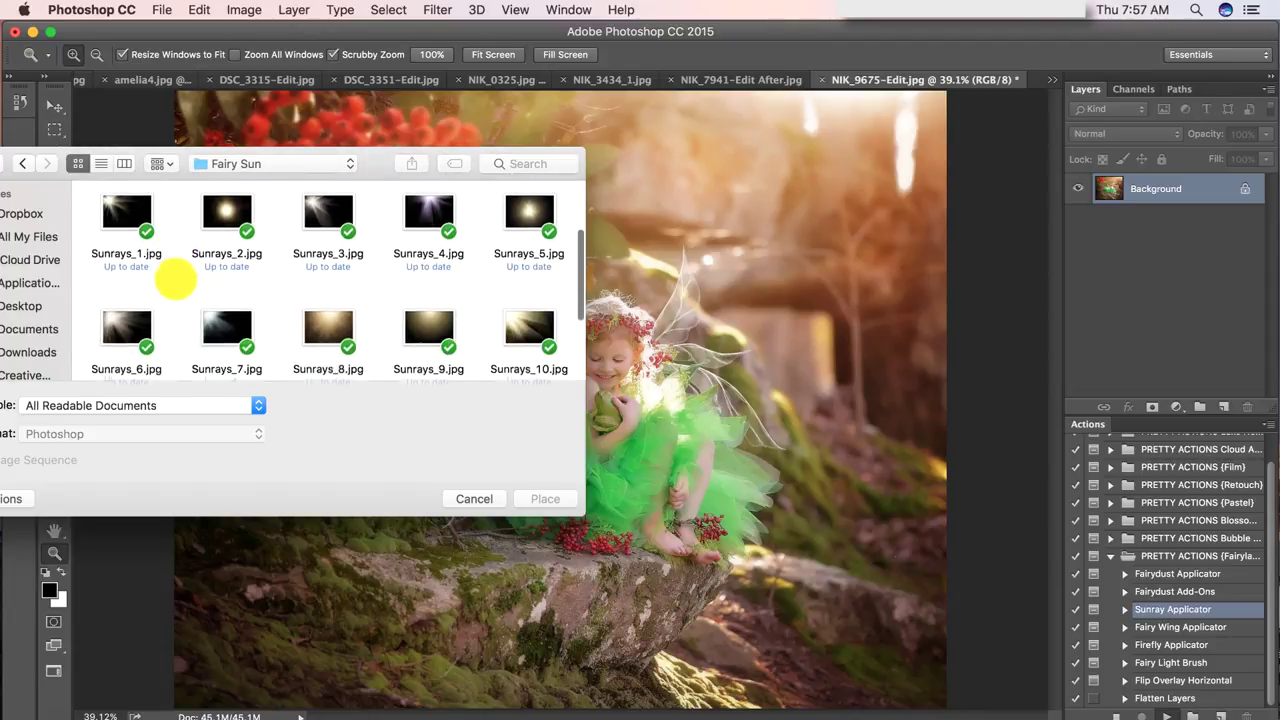
{"action": "scroll", "coordinate": [175, 278], "scroll_direction": "down", "scroll_amount": 2}
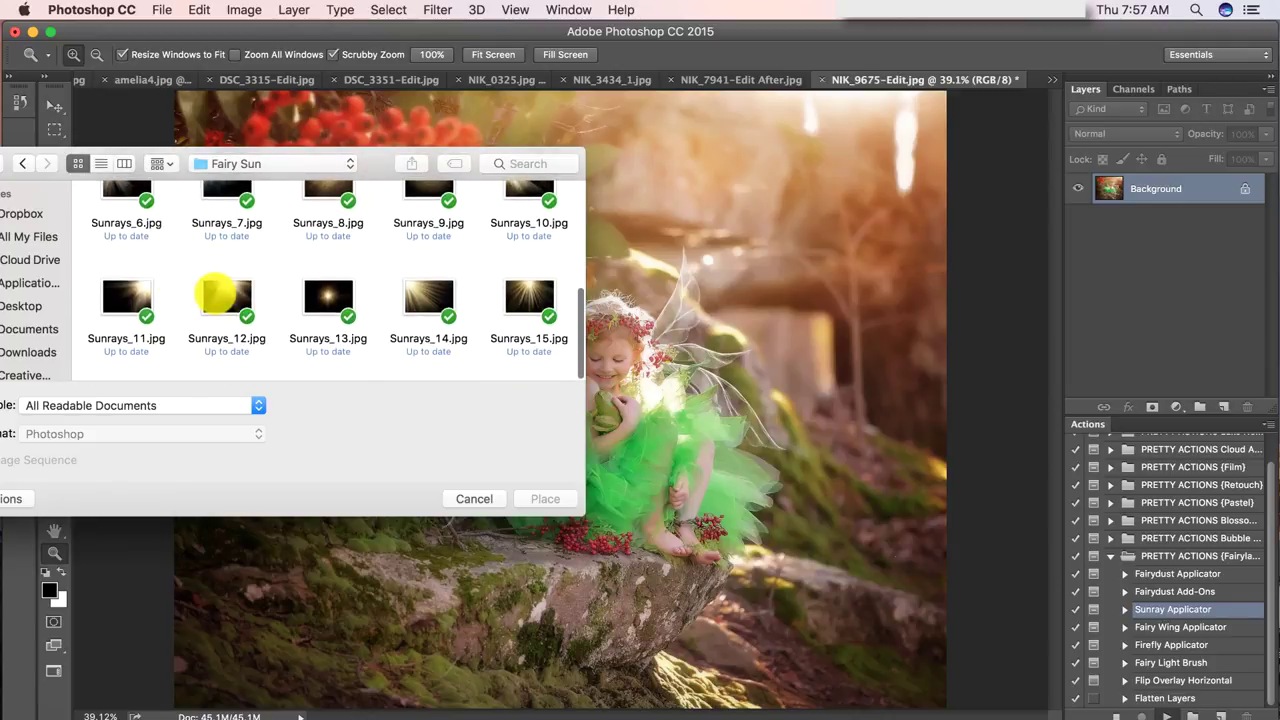
{"action": "left_click", "coordinate": [221, 293]}
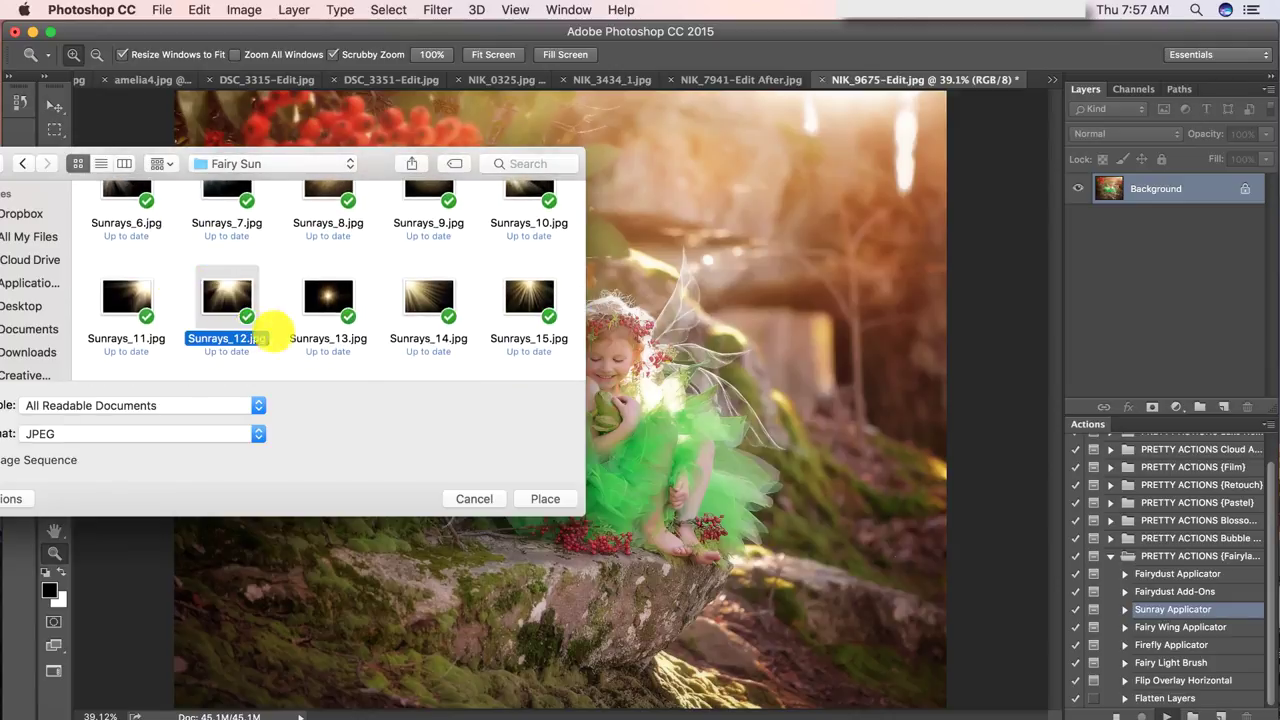
{"action": "left_click", "coordinate": [546, 498]}
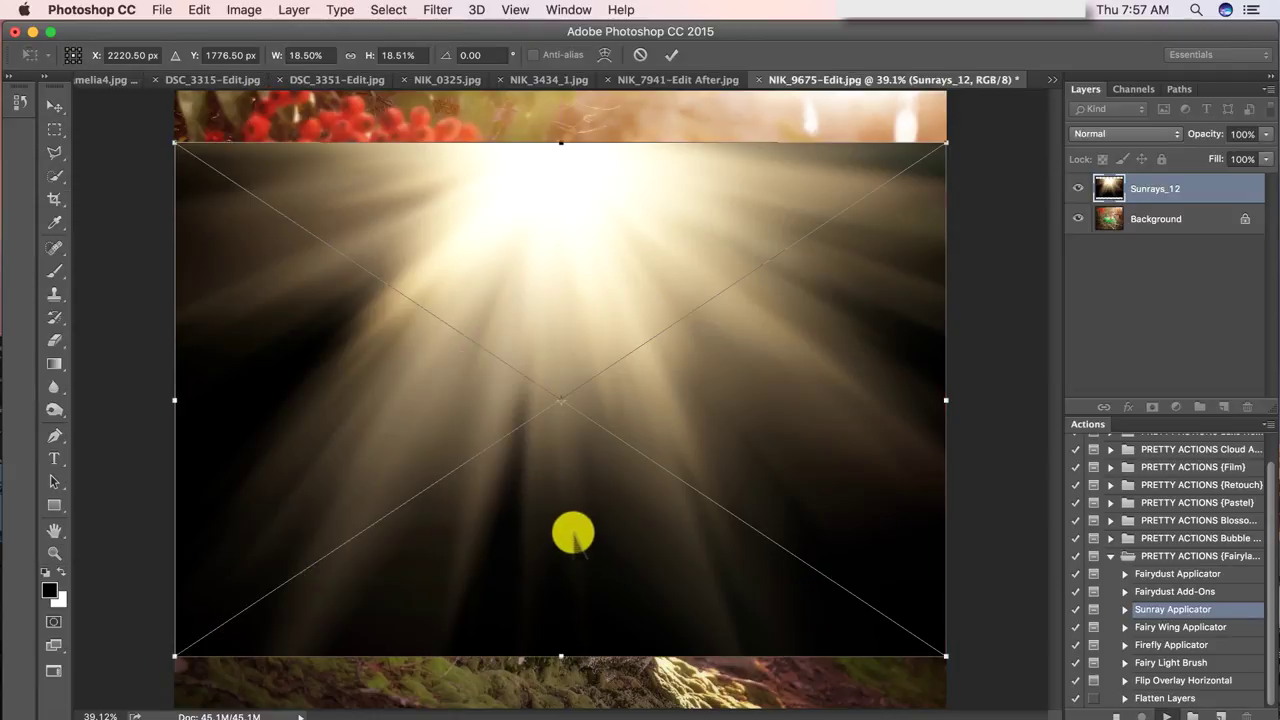
Narrow the sunray overlay to about 14.6% width, raise it above the girl to about X 2402, Y 527.5 px, and commit the placement
{"action": "left_click_drag", "start_coordinate": [571, 529], "coordinate": [613, 416]}
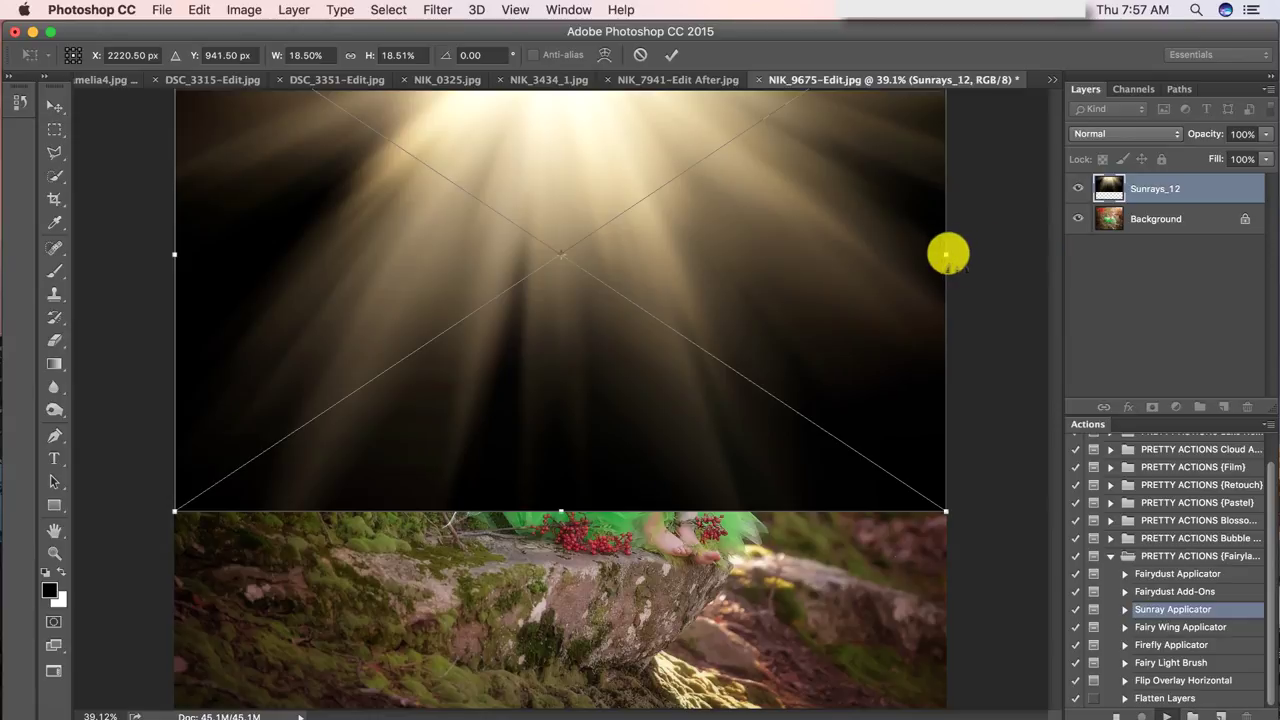
{"action": "left_click_drag", "start_coordinate": [946, 255], "coordinate": [882, 255]}
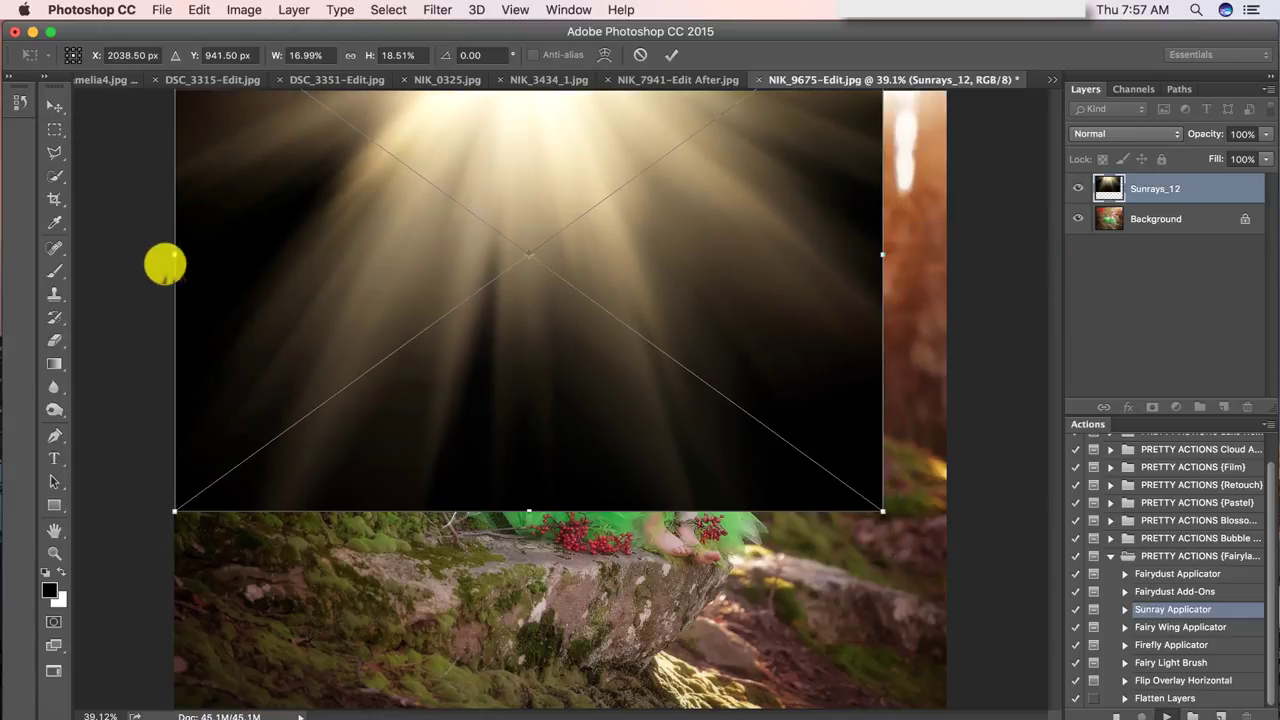
{"action": "left_click_drag", "start_coordinate": [177, 257], "coordinate": [229, 257]}
{"action": "left_click_drag", "start_coordinate": [571, 330], "coordinate": [611, 306]}
{"action": "left_click_drag", "start_coordinate": [911, 203], "coordinate": [895, 203]}
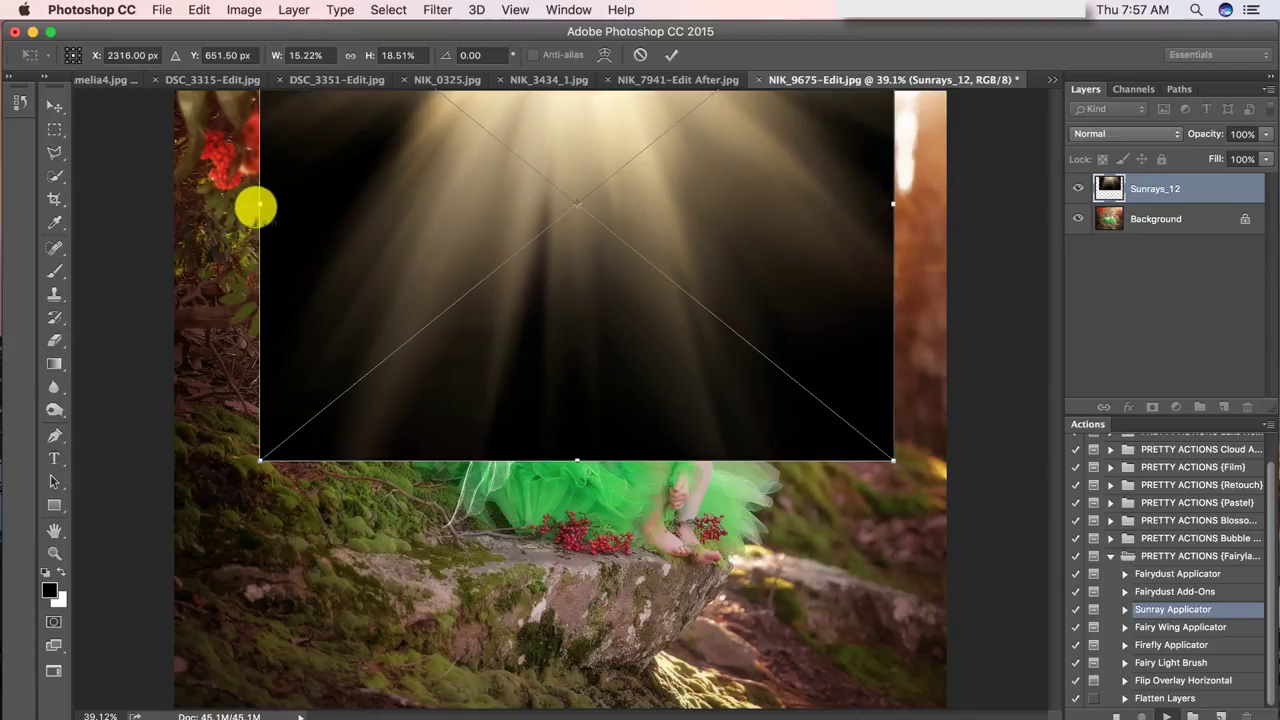
{"action": "left_click_drag", "start_coordinate": [257, 205], "coordinate": [271, 208]}
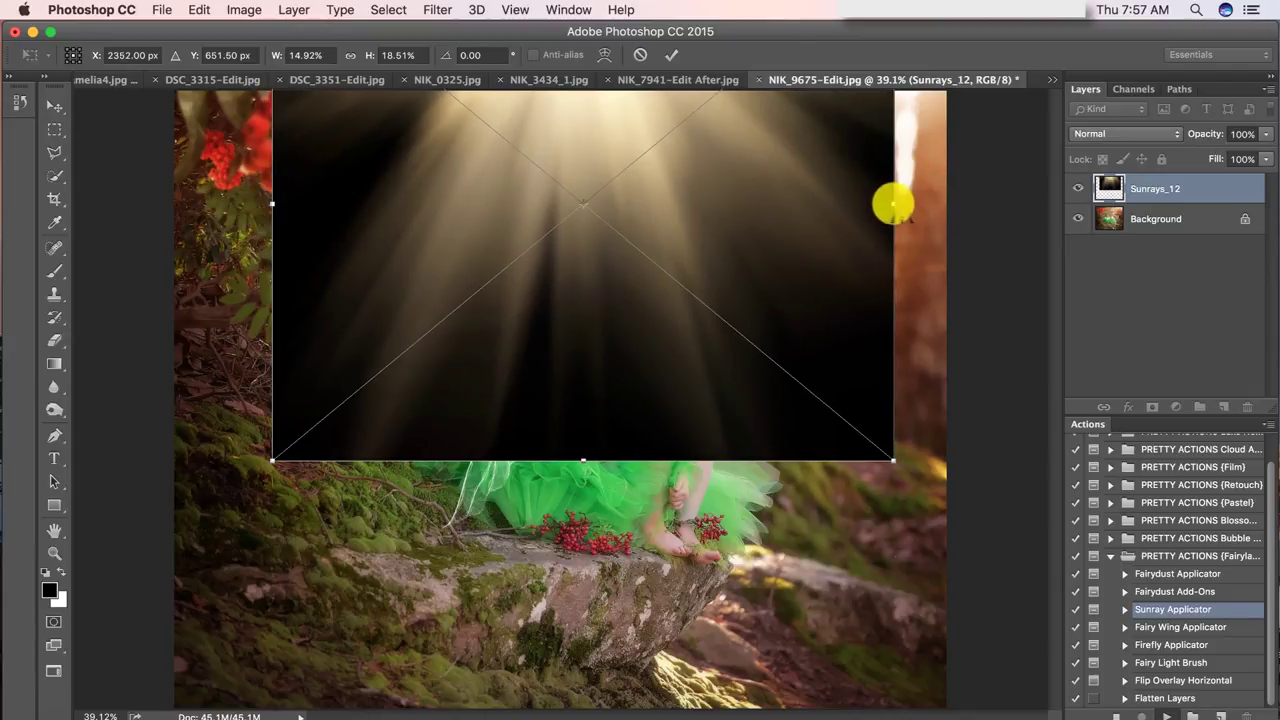
{"action": "left_click_drag", "start_coordinate": [893, 205], "coordinate": [880, 203]}
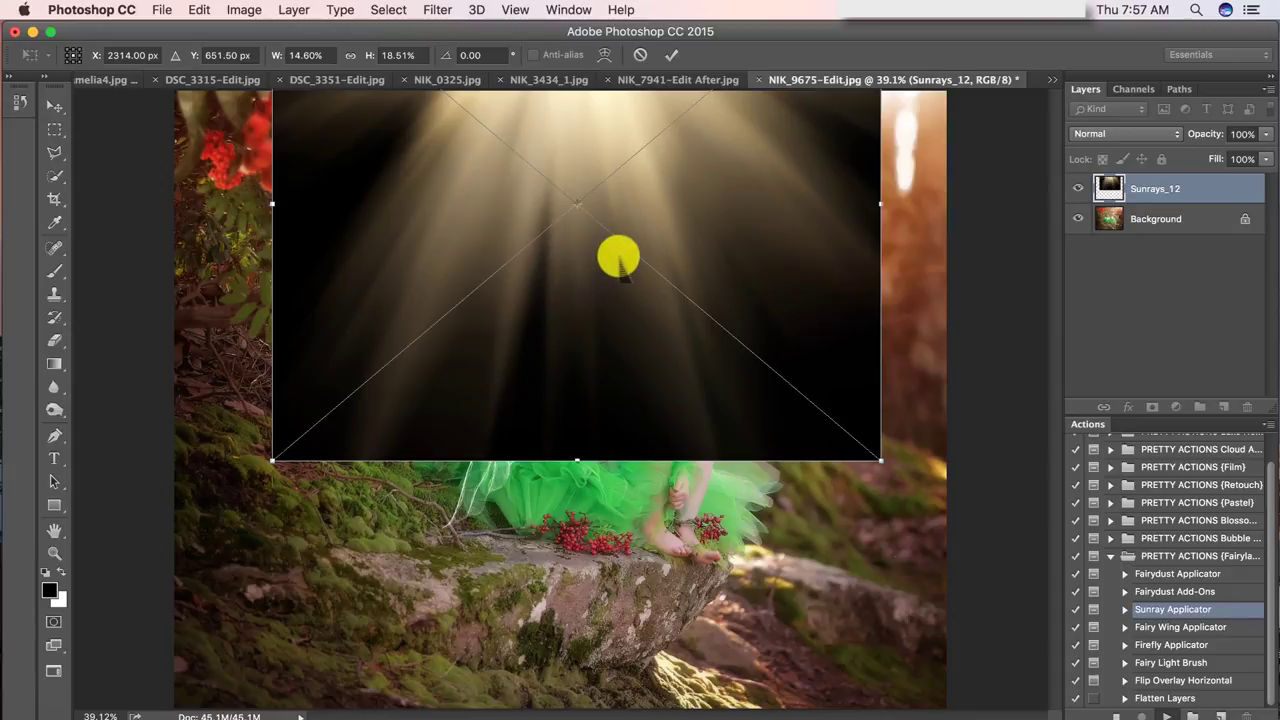
{"action": "left_click_drag", "start_coordinate": [614, 257], "coordinate": [635, 237]}
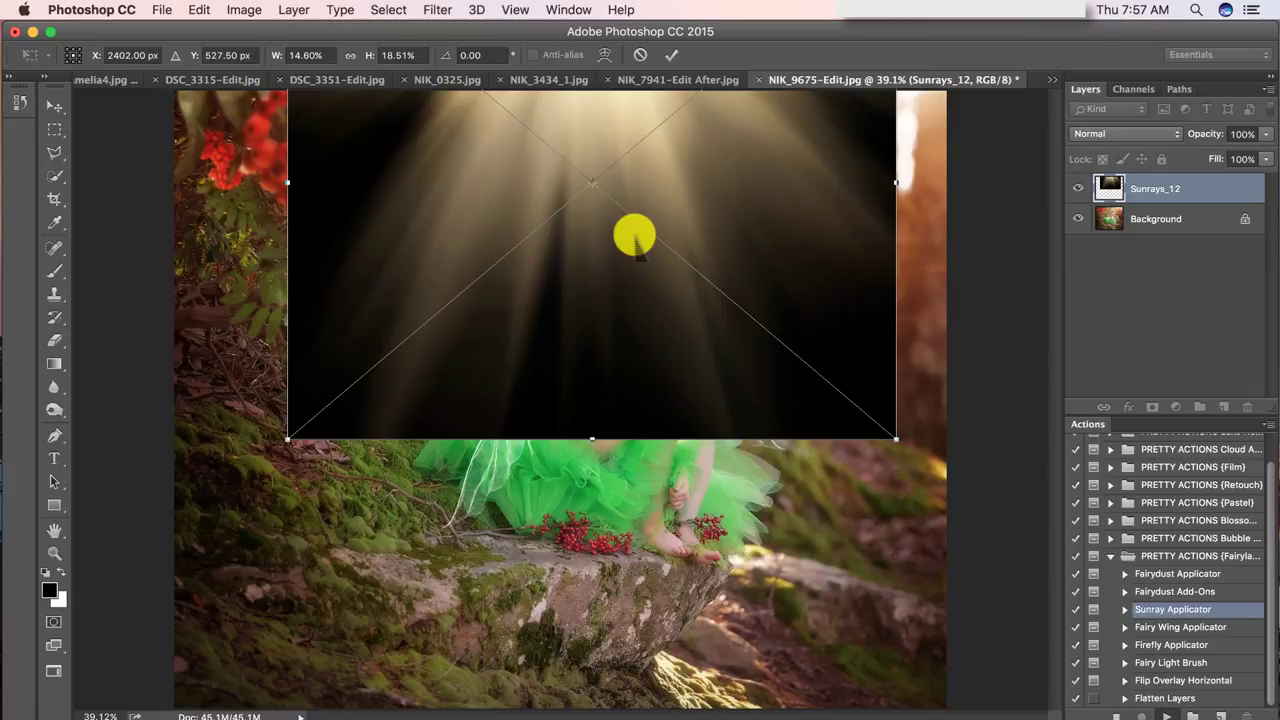
{"action": "key", "text": "Return"}
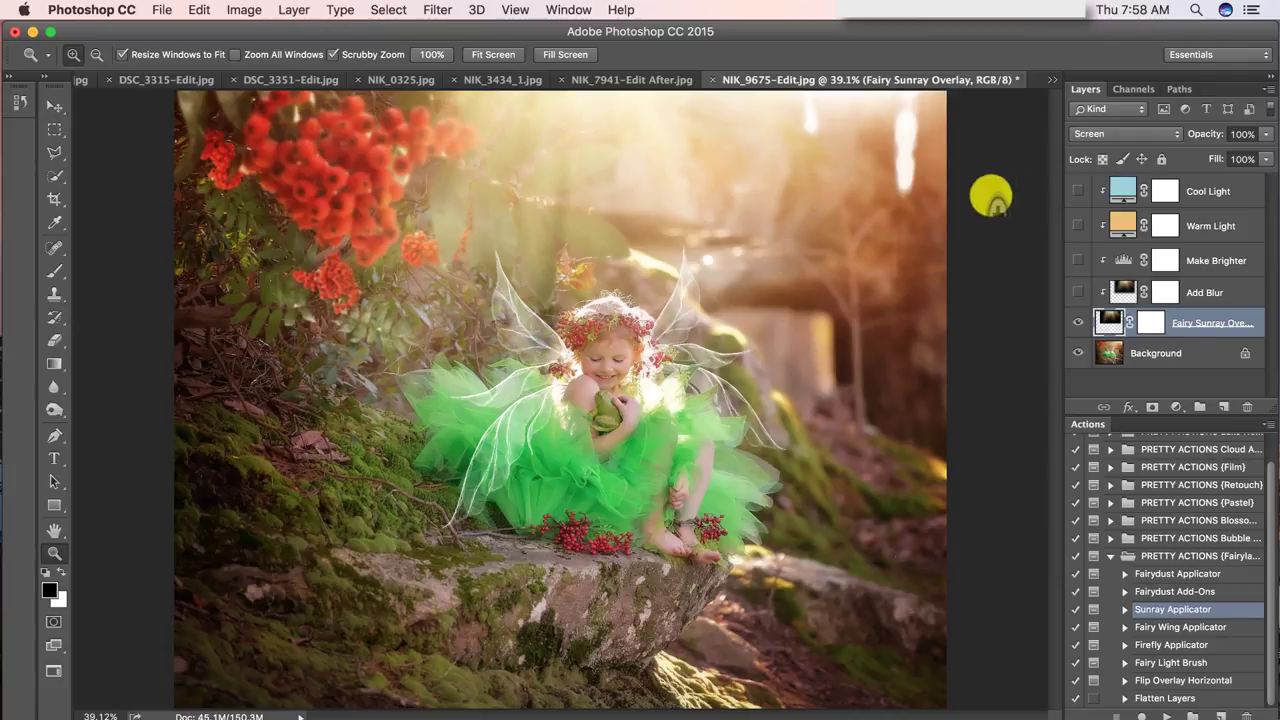
Paint black on the sunray layer's mask over the bright background beyond the rays' edge with an 800 px brush at 54% opacity, comparing before and after
{"action": "left_click", "coordinate": [1078, 322]}
{"action": "left_click", "coordinate": [1078, 322]}
{"action": "left_click", "coordinate": [1078, 322]}
{"action": "left_click", "coordinate": [1078, 322]}
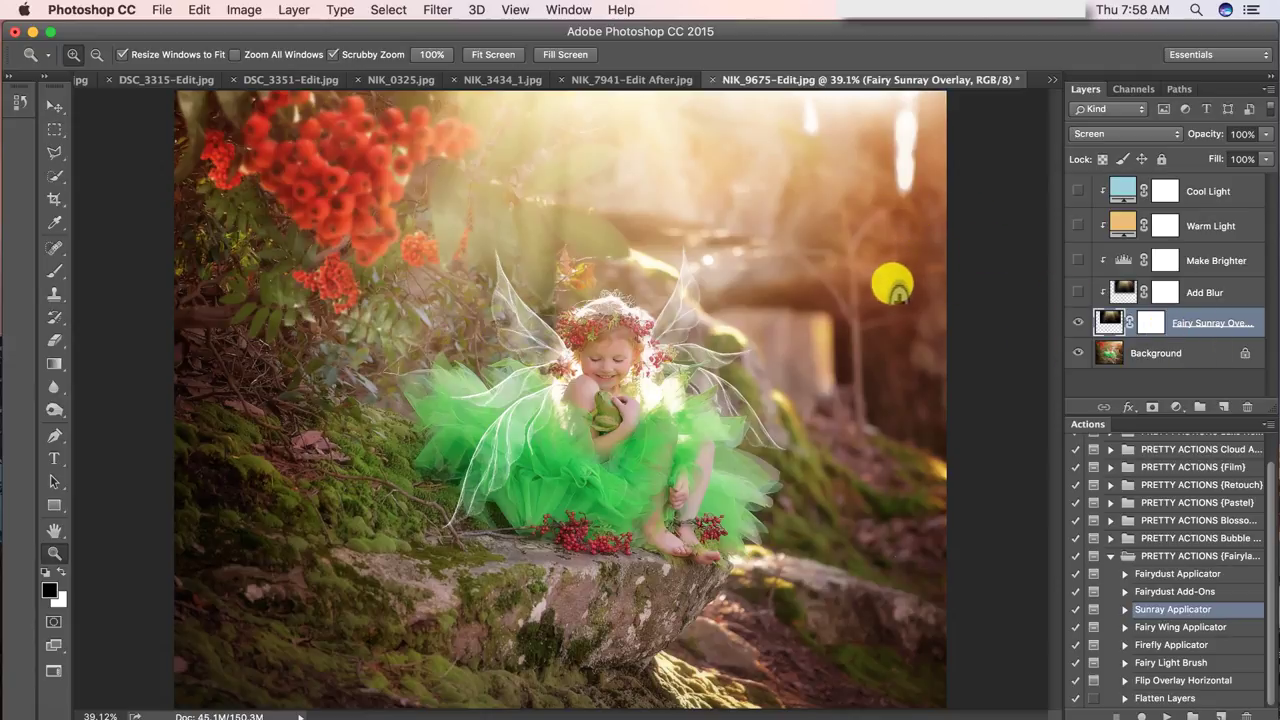
{"action": "left_click", "coordinate": [1152, 322]}
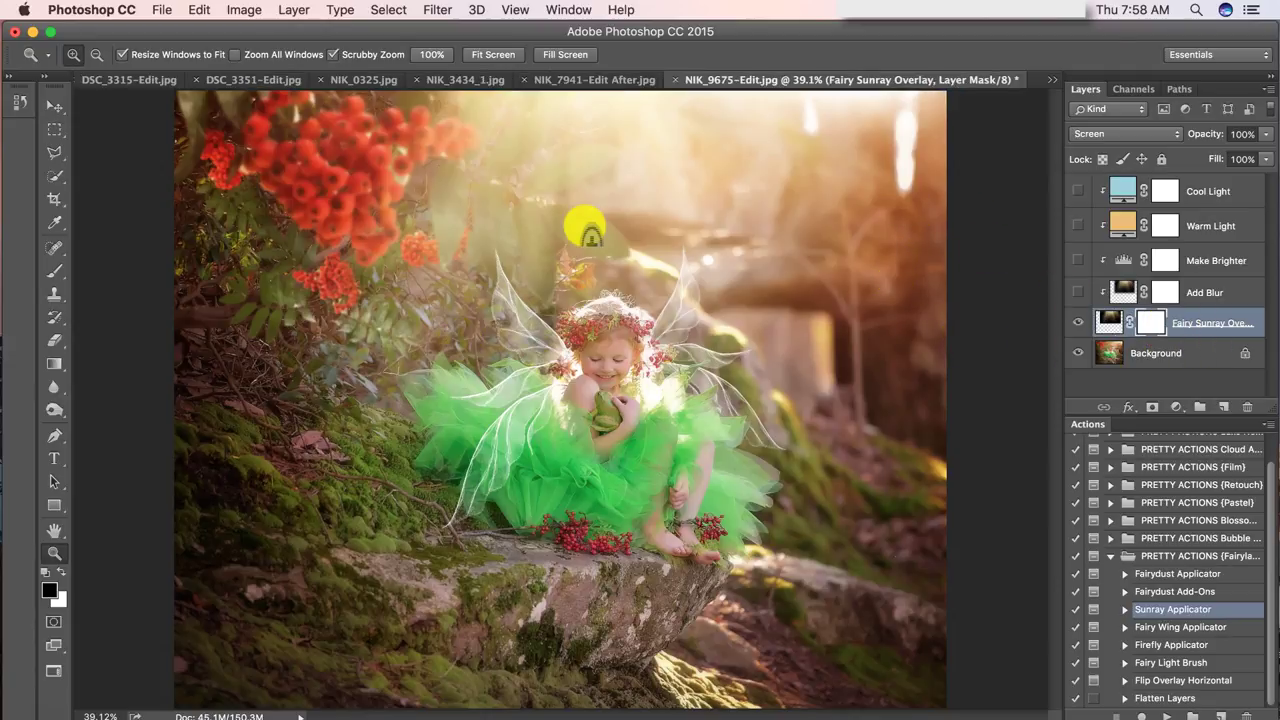
{"action": "left_click", "coordinate": [56, 269]}
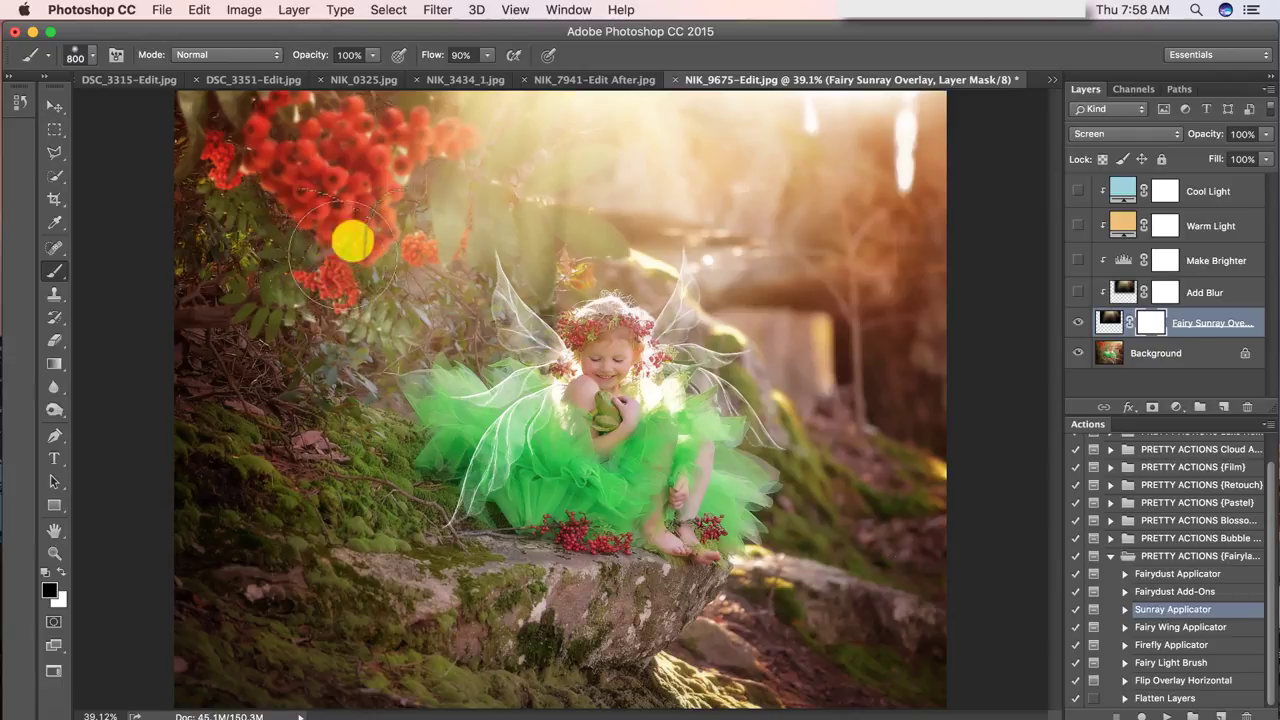
{"action": "left_click", "coordinate": [373, 55]}
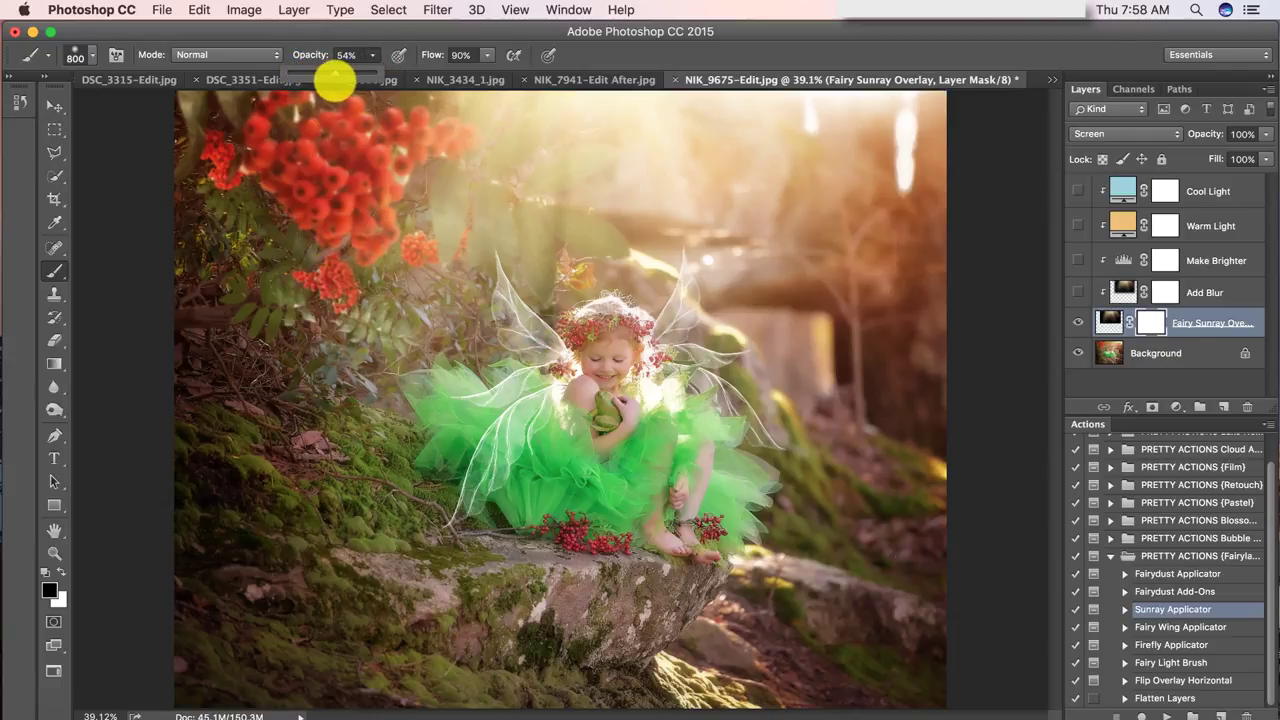
{"action": "left_click", "coordinate": [905, 185]}
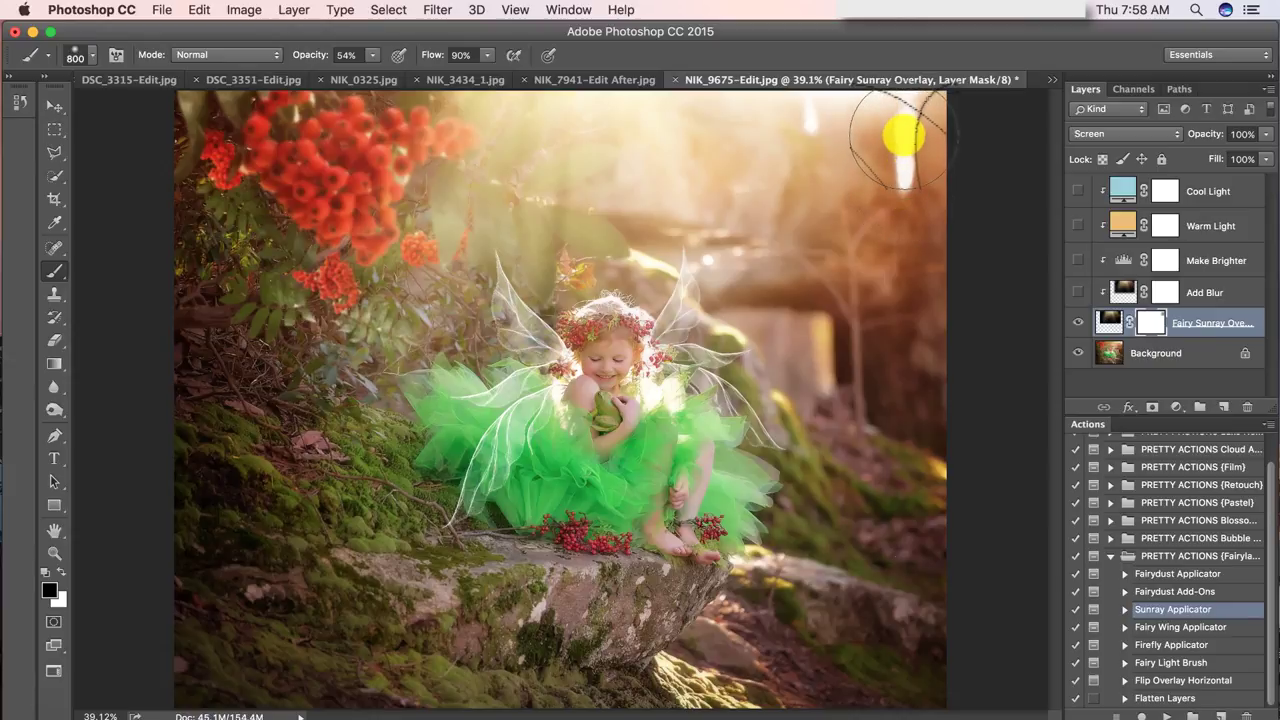
{"action": "left_click_drag", "start_coordinate": [903, 197], "coordinate": [907, 241]}
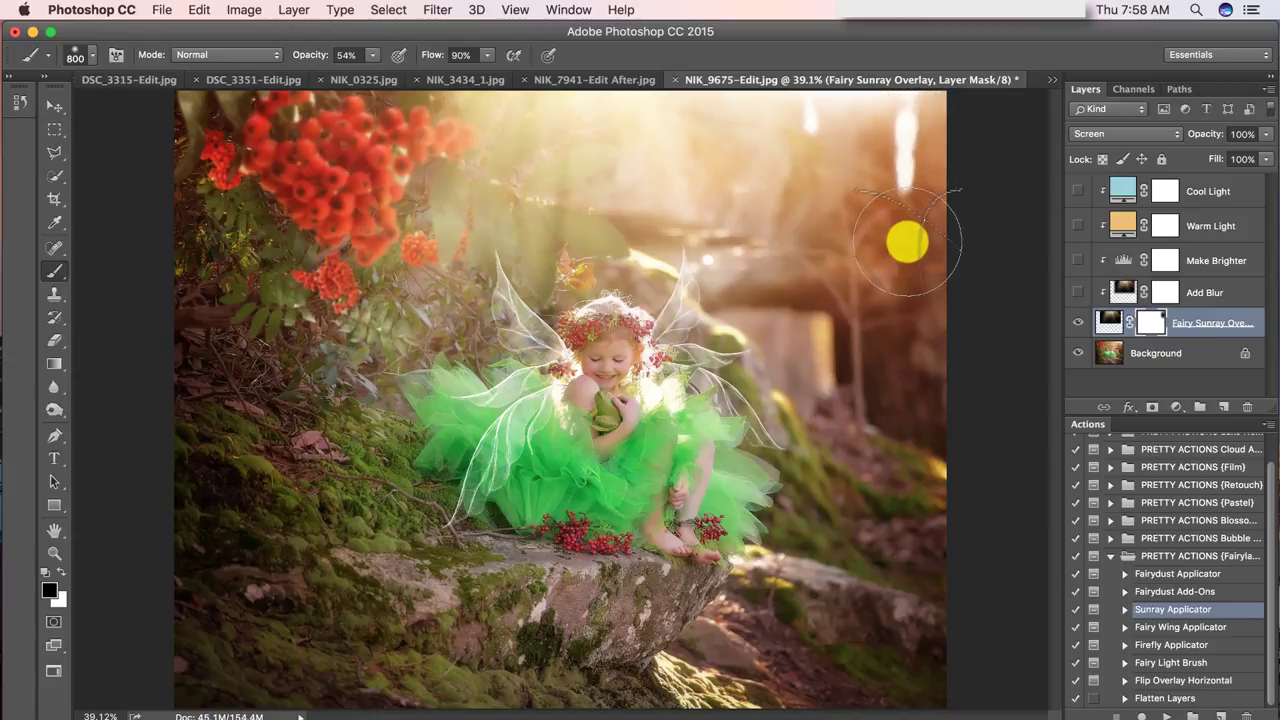
{"action": "left_click", "coordinate": [1077, 322]}
{"action": "left_click", "coordinate": [1077, 322]}
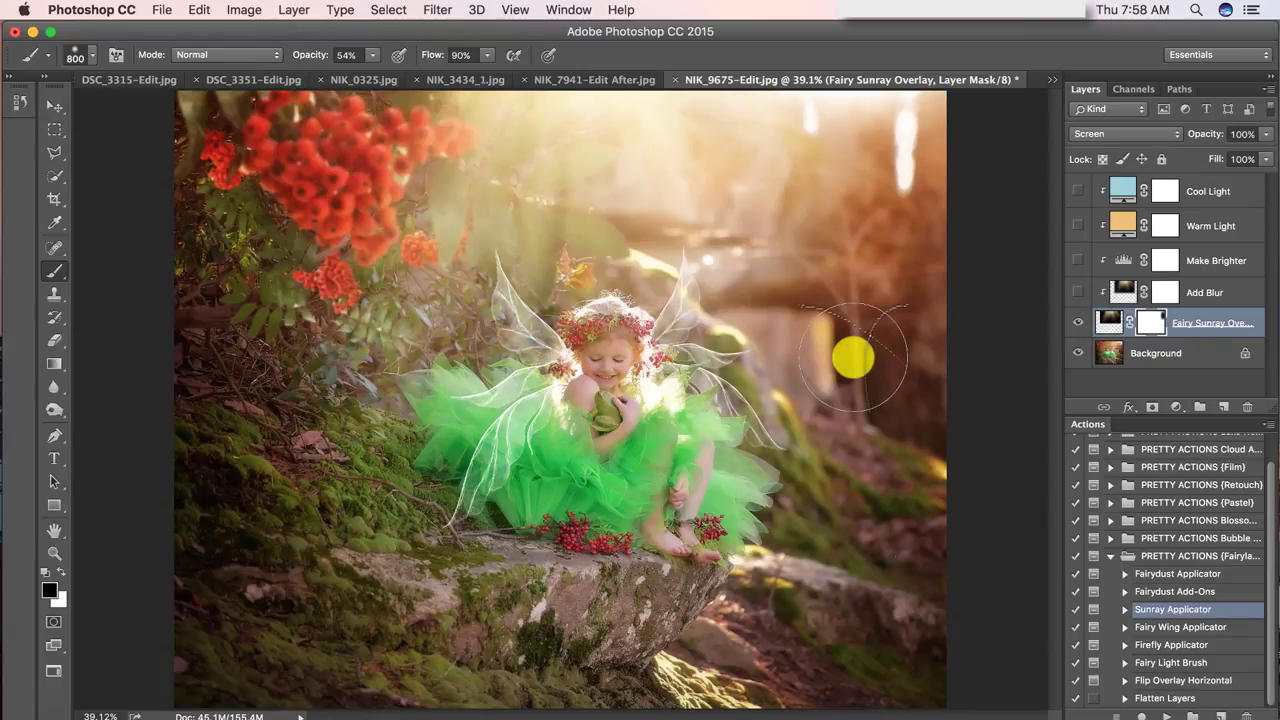
Soften the rays' lower edge by painting black across the sunray mask from the background past the girl, then compare with the overlay hidden
{"action": "mouse_move", "coordinate": [853, 357]}
{"action": "left_mouse_down"}
{"action": "mouse_move", "coordinate": [914, 367]}
{"action": "mouse_move", "coordinate": [889, 420]}
{"action": "mouse_move", "coordinate": [741, 455]}
{"action": "mouse_move", "coordinate": [419, 453]}
{"action": "mouse_move", "coordinate": [947, 467]}
{"action": "mouse_move", "coordinate": [441, 473]}
{"action": "mouse_move", "coordinate": [288, 418]}
{"action": "left_mouse_up"}
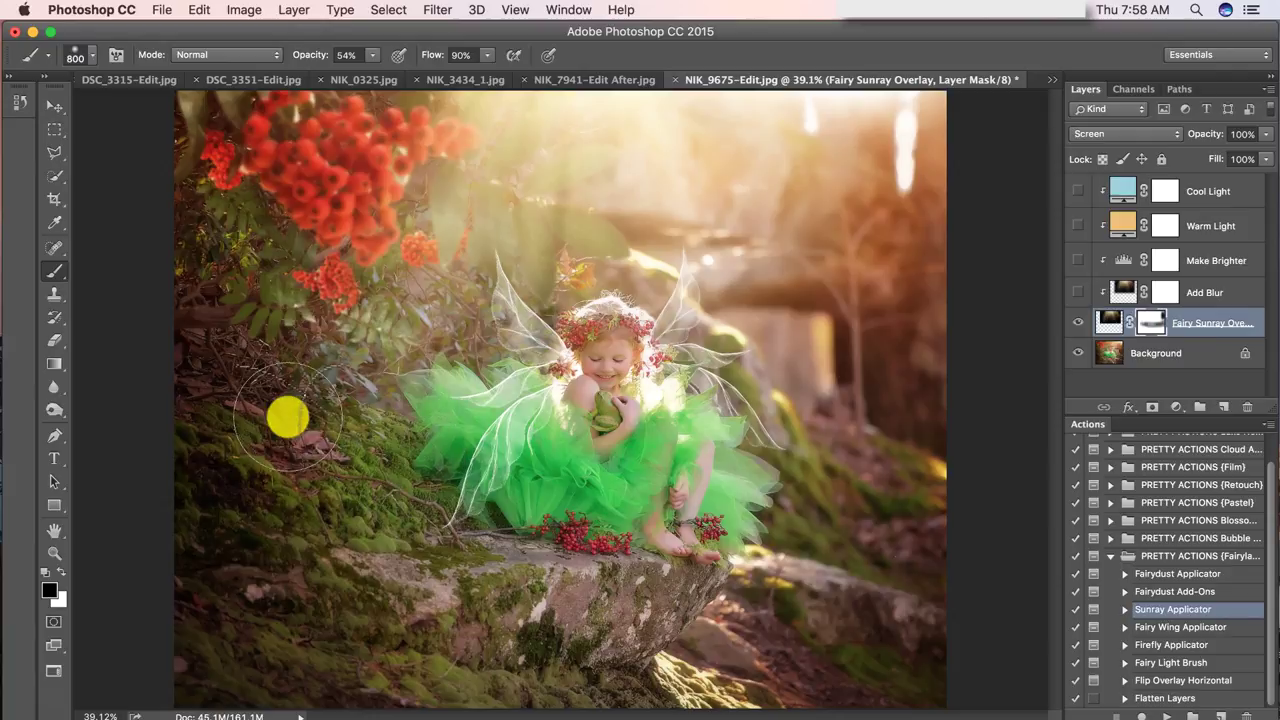
{"action": "left_click", "coordinate": [1077, 322]}
{"action": "left_click", "coordinate": [1077, 322]}
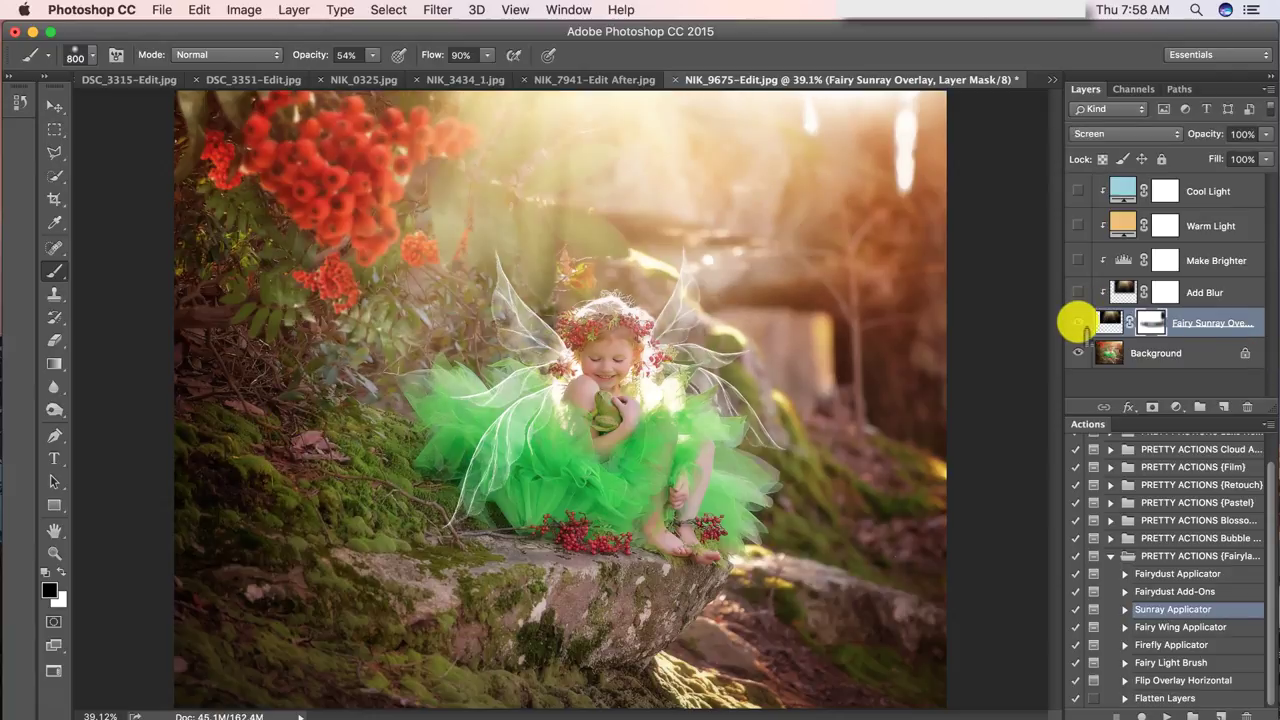
{"action": "left_click", "coordinate": [1077, 322]}
{"action": "left_click", "coordinate": [1077, 322]}
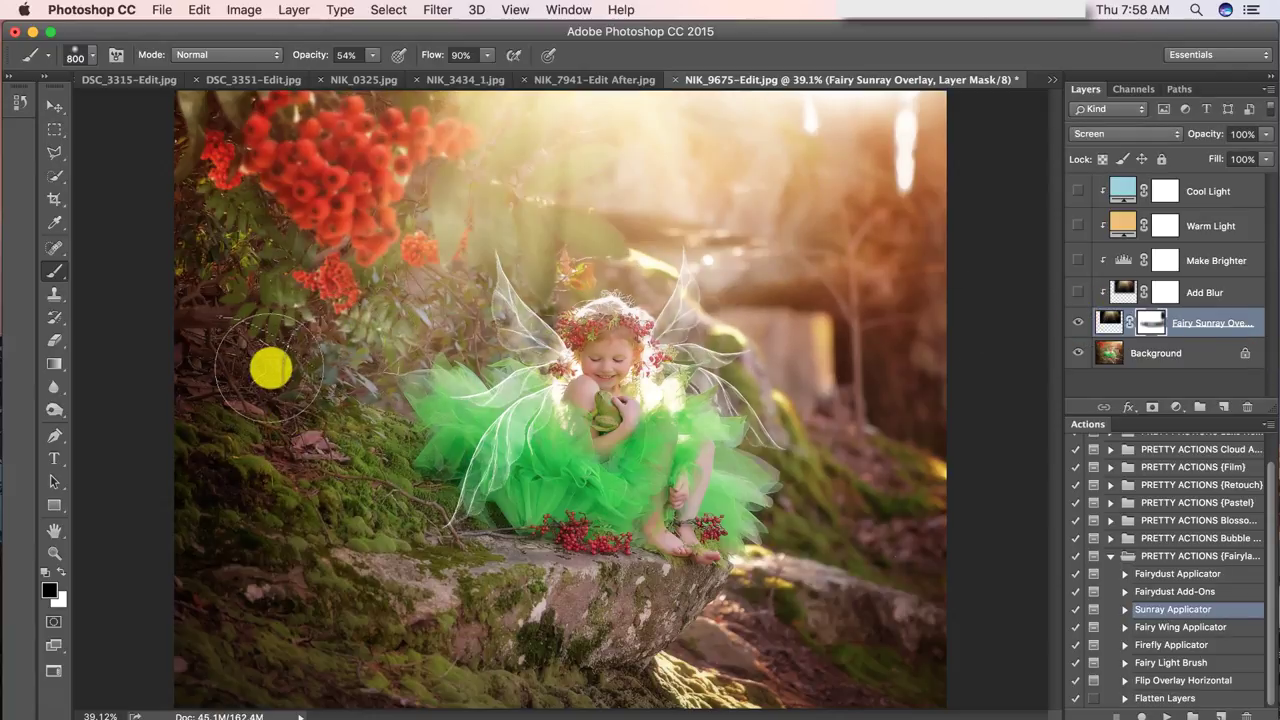
Fade the rays over the red berries and foliage by painting black on the sunray mask, checking the photo with the overlay hidden and shown
{"action": "mouse_move", "coordinate": [263, 150]}
{"action": "left_mouse_down"}
{"action": "mouse_move", "coordinate": [264, 410]}
{"action": "mouse_move", "coordinate": [246, 210]}
{"action": "mouse_move", "coordinate": [299, 65]}
{"action": "mouse_move", "coordinate": [224, 200]}
{"action": "mouse_move", "coordinate": [286, 380]}
{"action": "mouse_move", "coordinate": [277, 355]}
{"action": "mouse_move", "coordinate": [329, 163]}
{"action": "mouse_move", "coordinate": [304, 215]}
{"action": "mouse_move", "coordinate": [347, 318]}
{"action": "mouse_move", "coordinate": [306, 205]}
{"action": "mouse_move", "coordinate": [319, 170]}
{"action": "mouse_move", "coordinate": [306, 369]}
{"action": "mouse_move", "coordinate": [338, 427]}
{"action": "mouse_move", "coordinate": [395, 466]}
{"action": "left_mouse_up"}
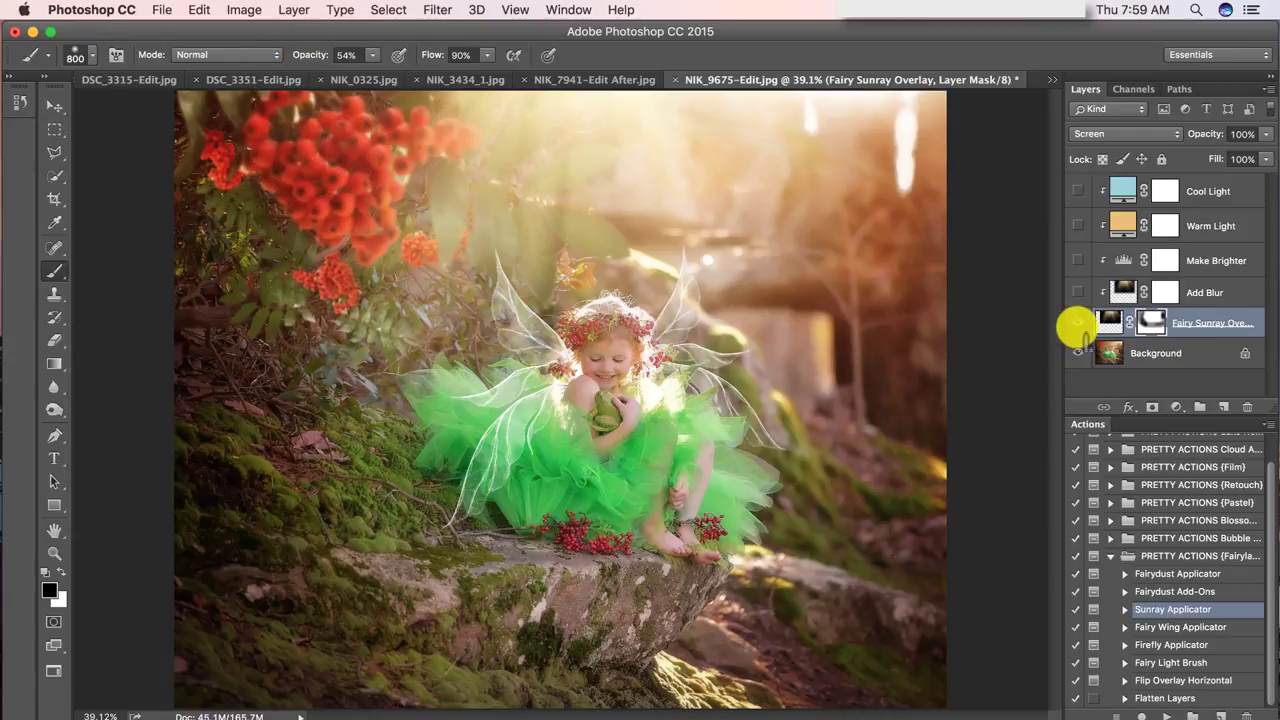
{"action": "left_click", "coordinate": [1077, 322]}
{"action": "left_click", "coordinate": [1077, 322]}
{"action": "left_click", "coordinate": [1077, 322]}
{"action": "left_click", "coordinate": [1077, 322]}
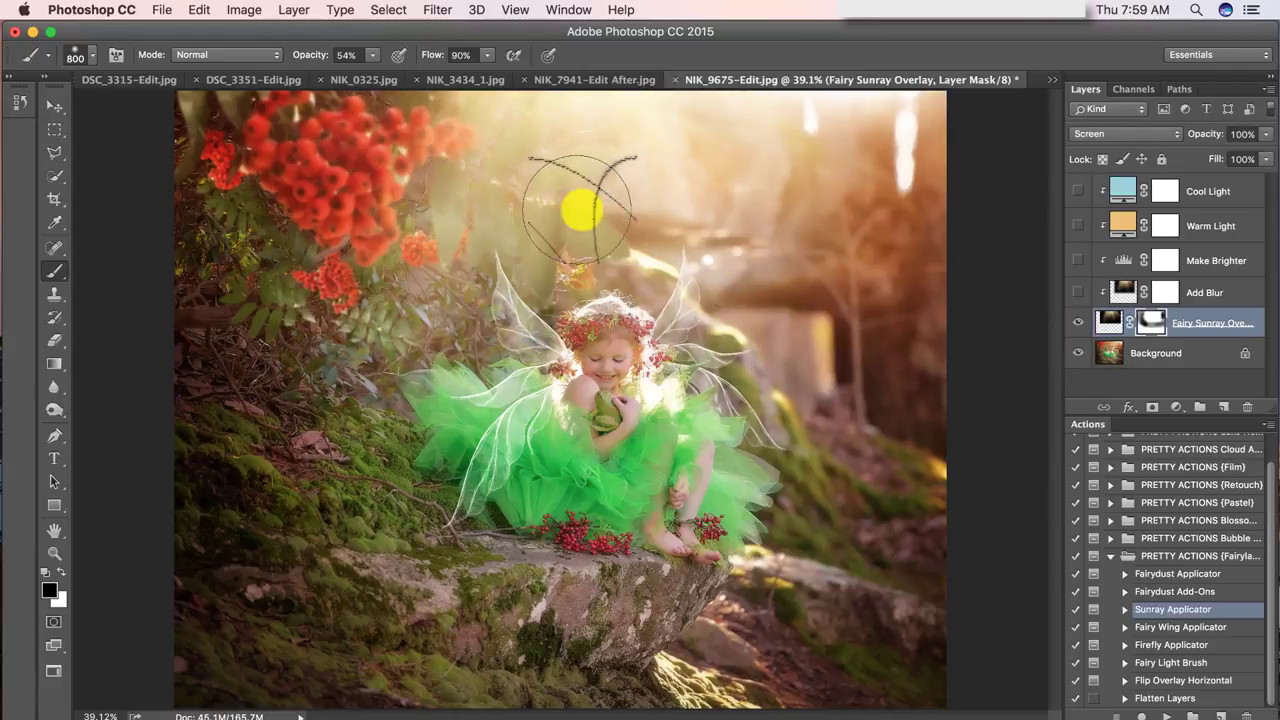
{"action": "left_click", "coordinate": [1077, 322]}
{"action": "left_click", "coordinate": [1077, 322]}
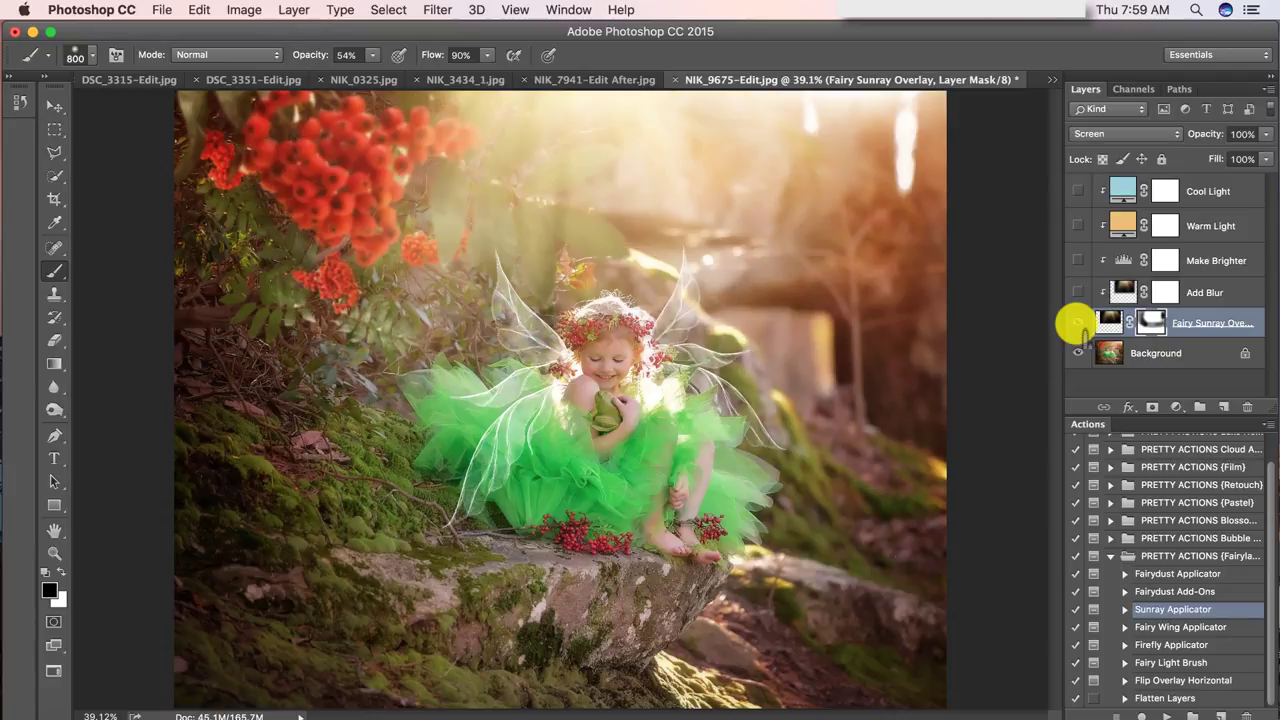
Stretch the sunray overlay downward over the girl to about 112.5% height and commit the transform
{"action": "left_click", "coordinate": [1108, 321]}
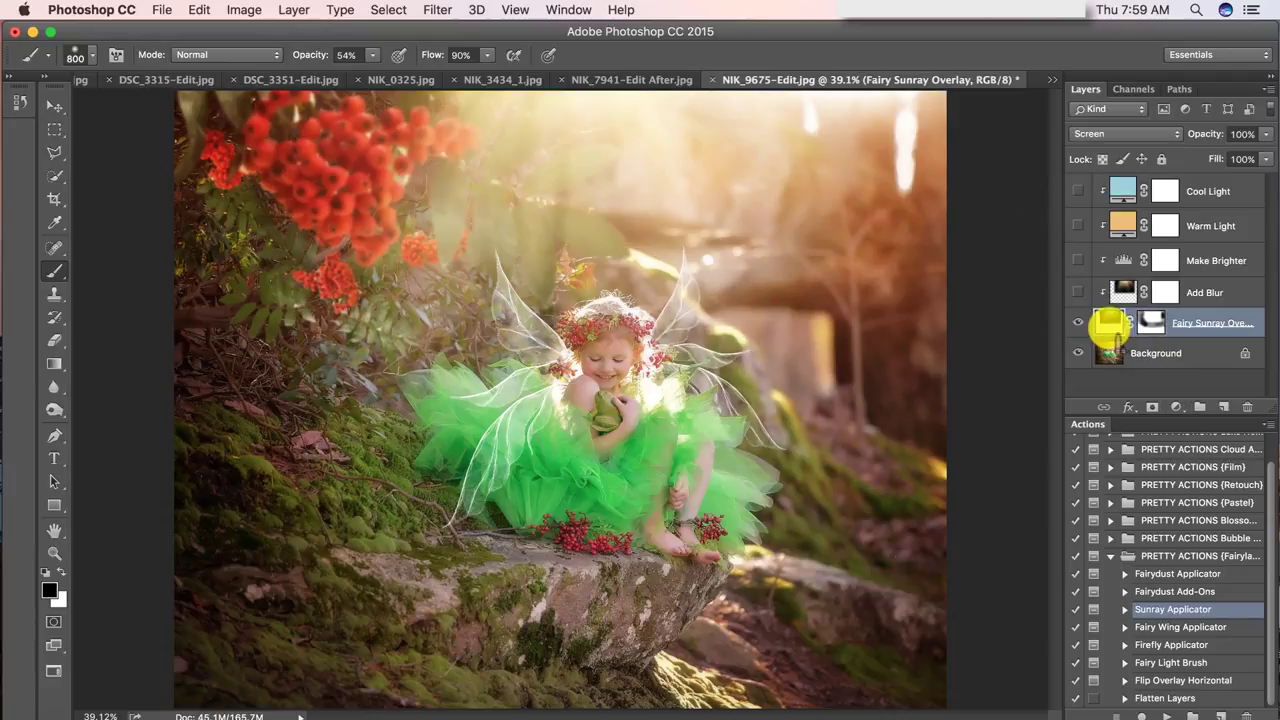
{"action": "left_click", "coordinate": [54, 106]}
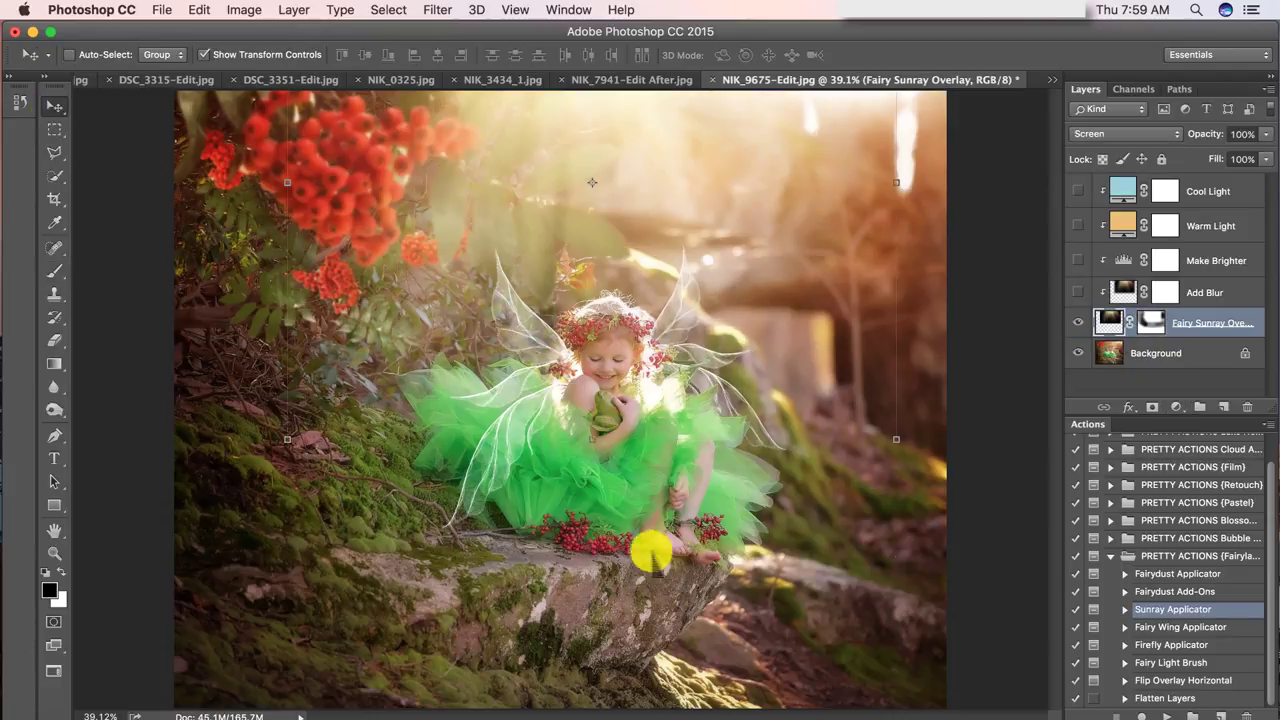
{"action": "left_click_drag", "start_coordinate": [590, 440], "coordinate": [596, 503]}
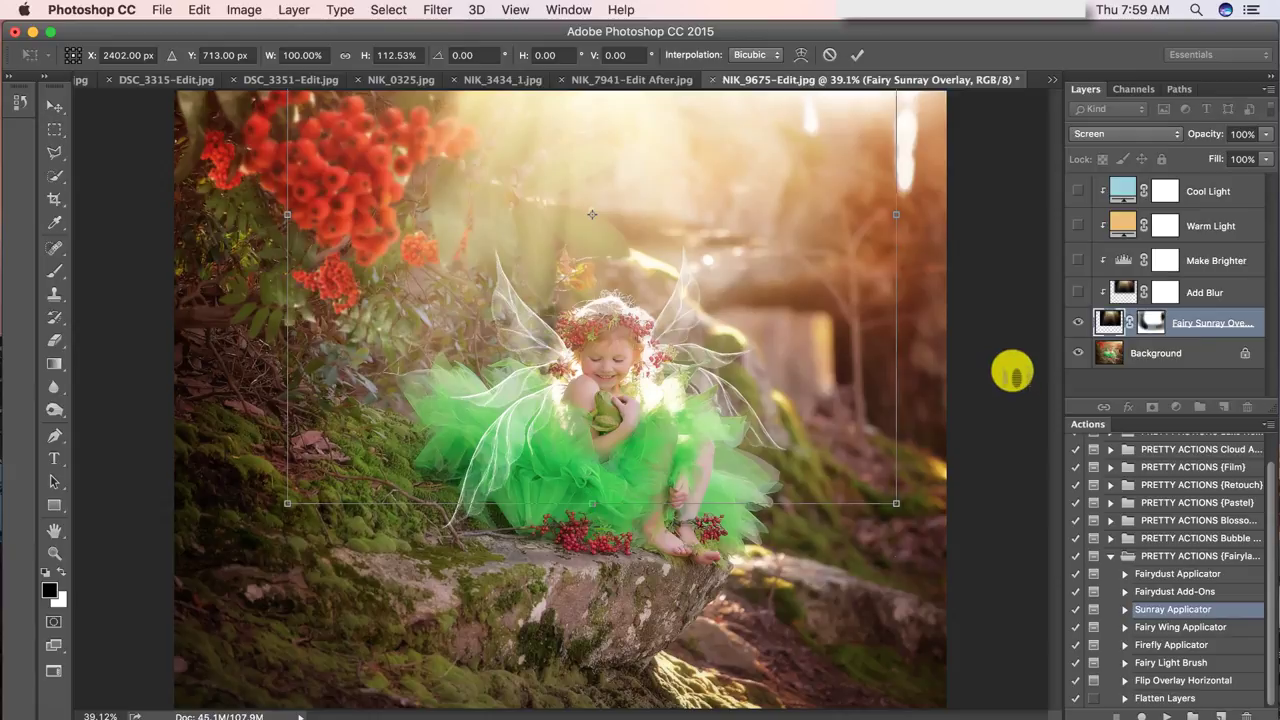
{"action": "key", "text": "Return"}
Clear the rays from the girl's face by painting black on the sunray mask with a 400 px brush at 54% opacity
{"action": "left_click", "coordinate": [1151, 322]}
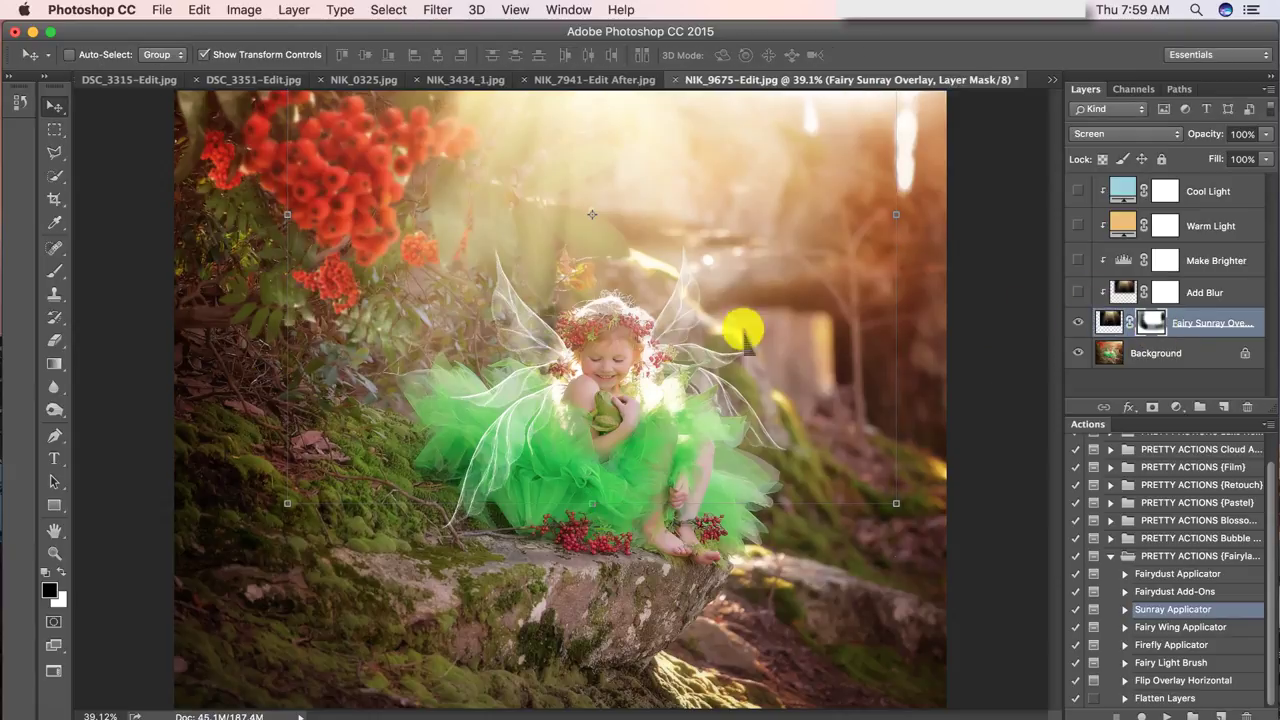
{"action": "left_click", "coordinate": [57, 271]}
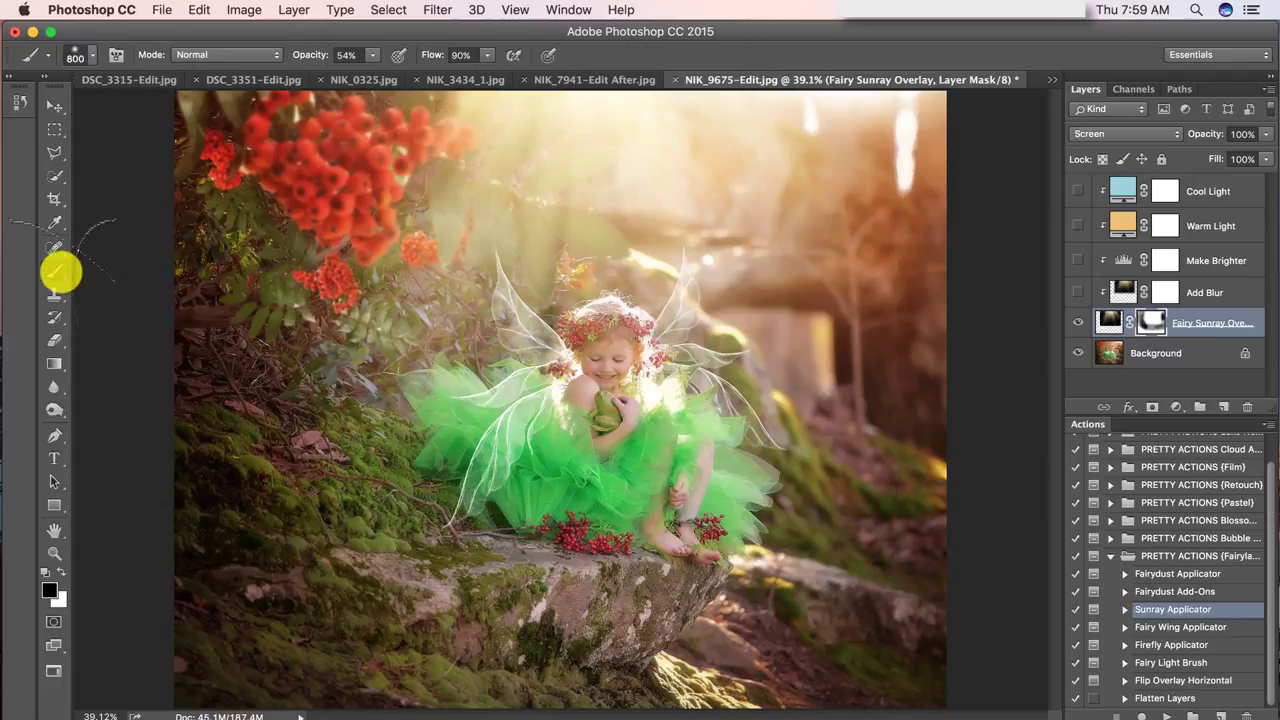
{"action": "key", "text": "bracketleft"}
{"action": "key", "text": "bracketleft"}
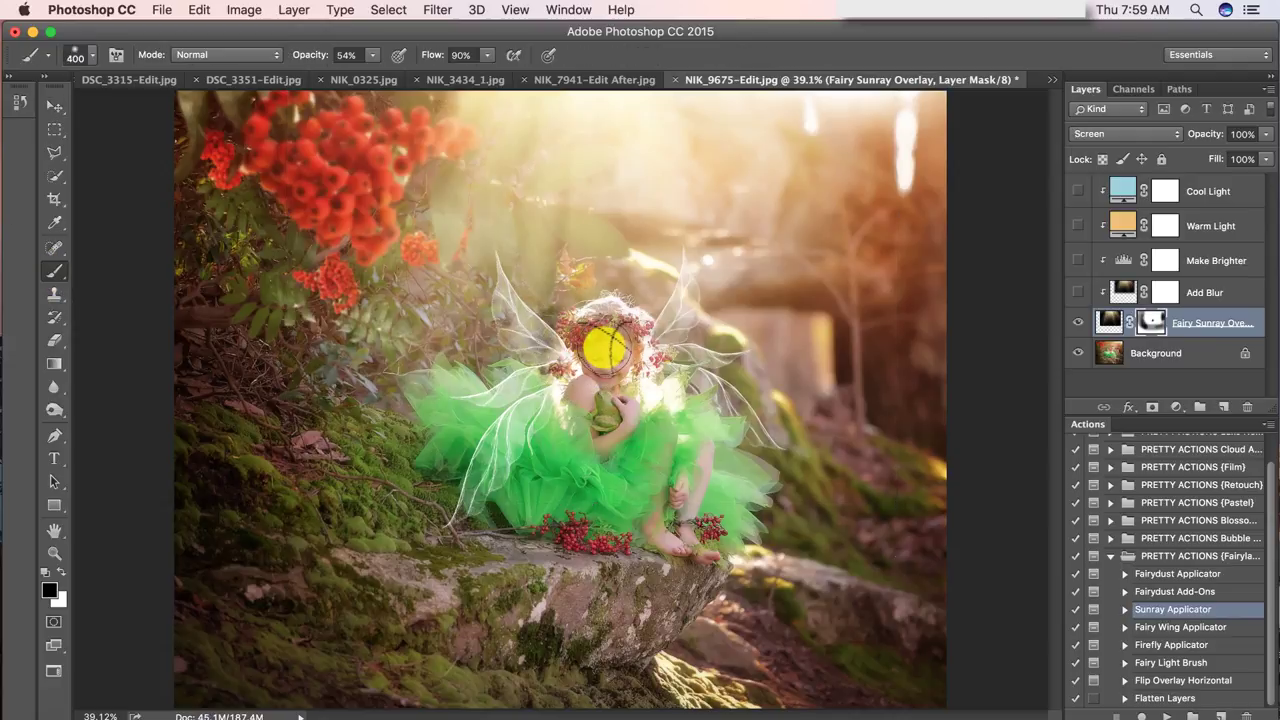
{"action": "left_click_drag", "start_coordinate": [610, 330], "coordinate": [608, 362]}
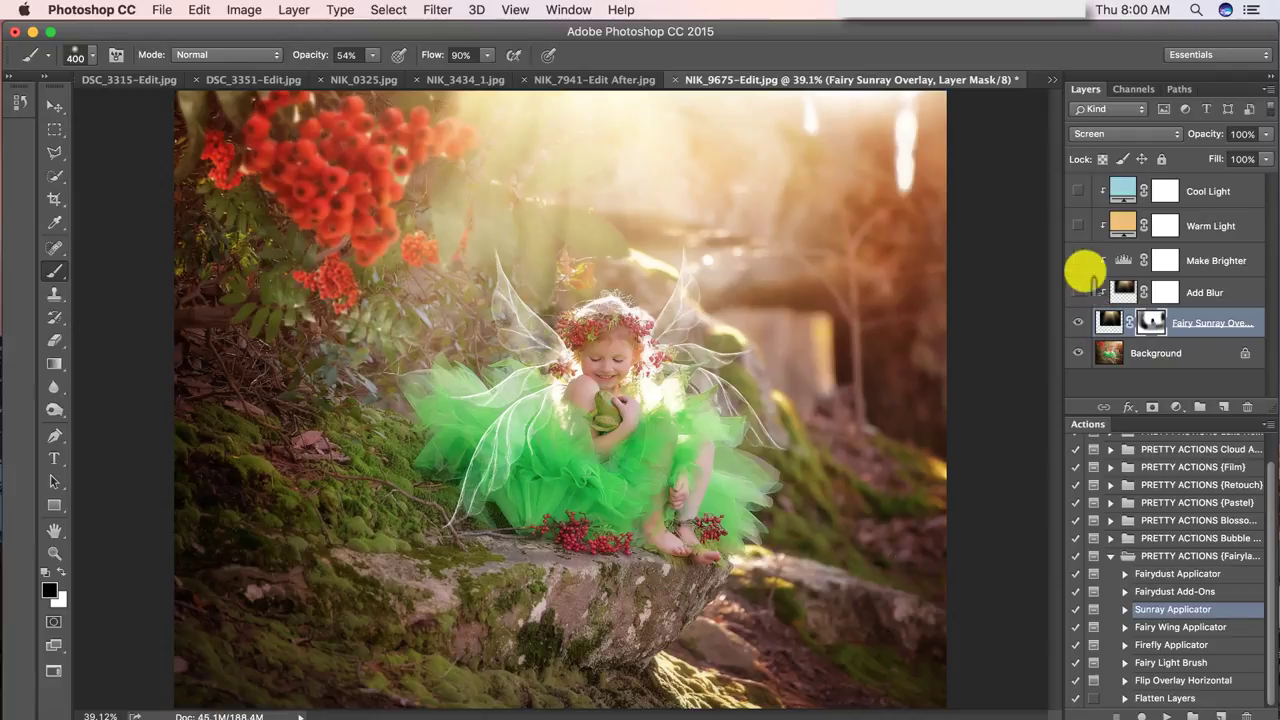
Preview the sunray's Make Brighter, Add Blur, Warm Light and Cool Light layers in turn, leaving all of them hidden
{"action": "left_click", "coordinate": [1079, 260]}
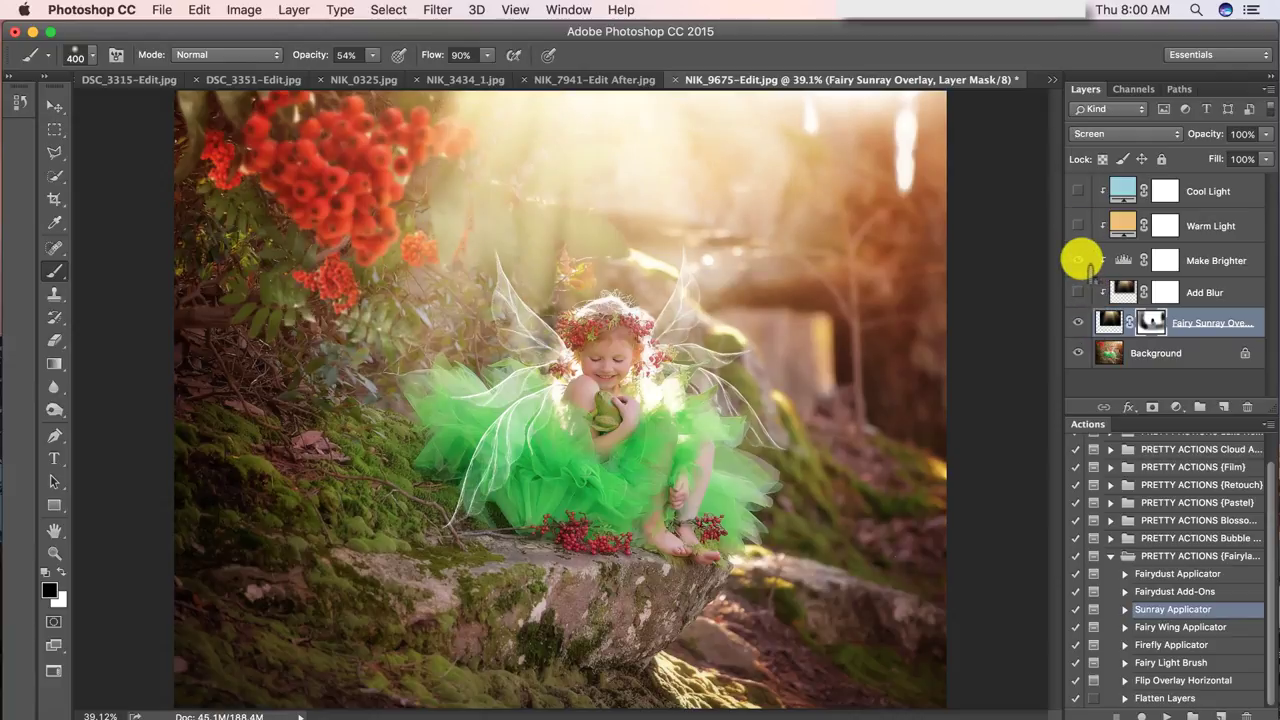
{"action": "left_click", "coordinate": [1079, 260]}
{"action": "left_click", "coordinate": [1077, 292]}
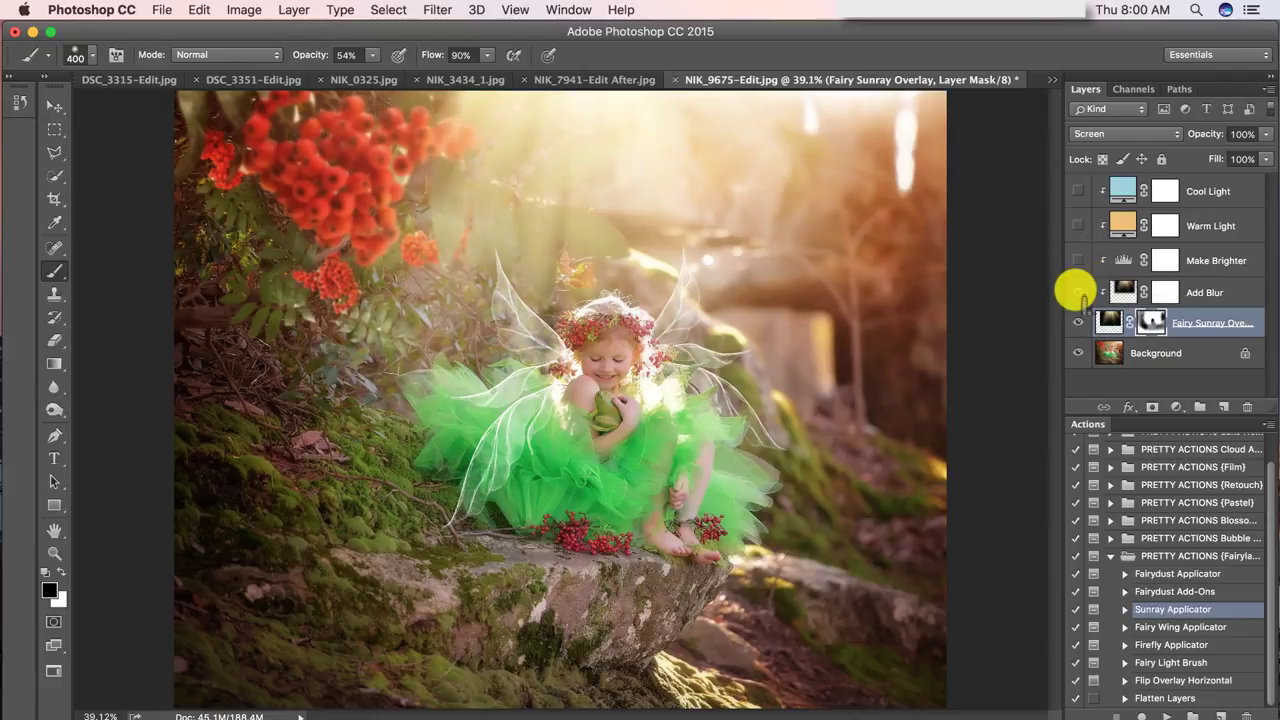
{"action": "left_click", "coordinate": [1077, 292]}
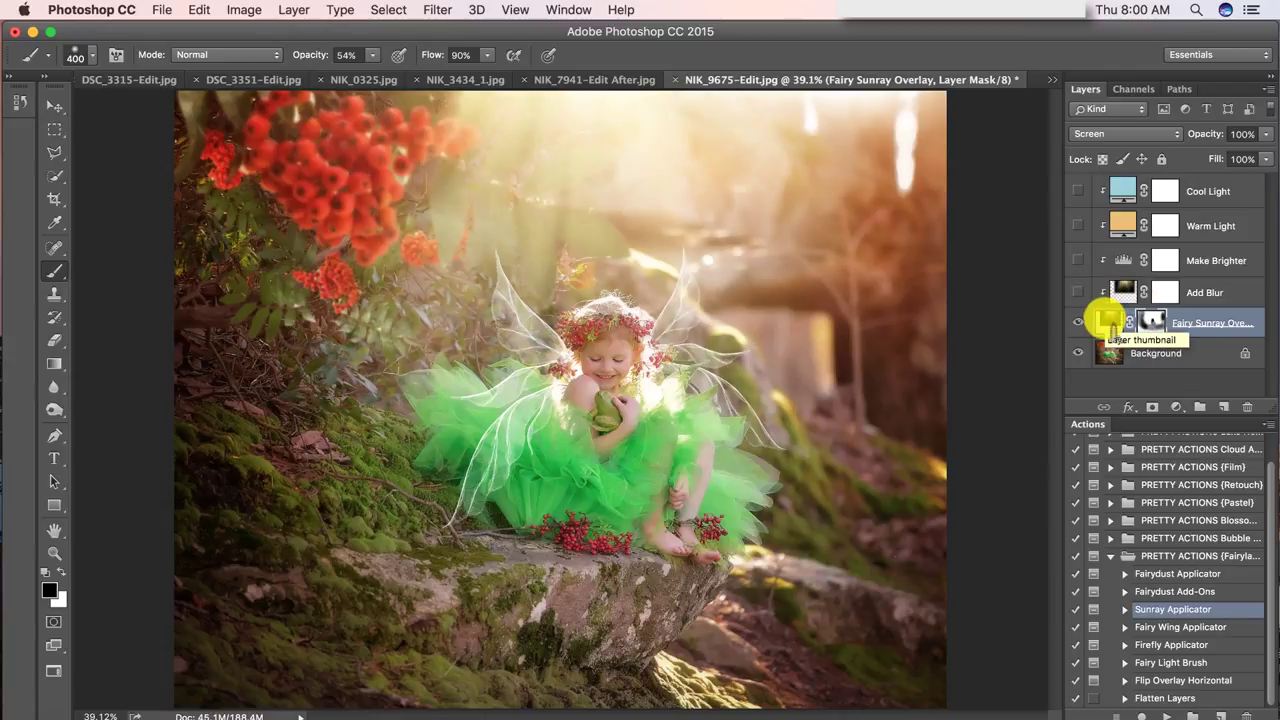
{"action": "left_click", "coordinate": [1120, 290]}
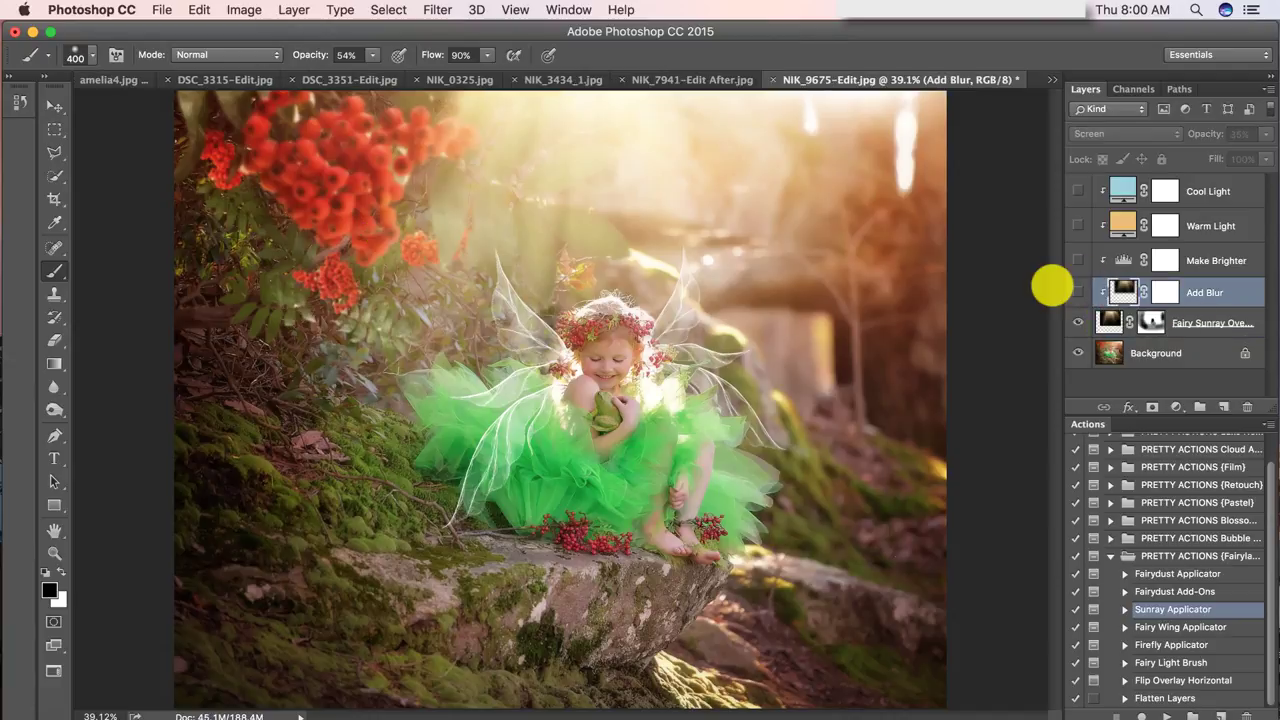
{"action": "left_click", "coordinate": [1078, 291]}
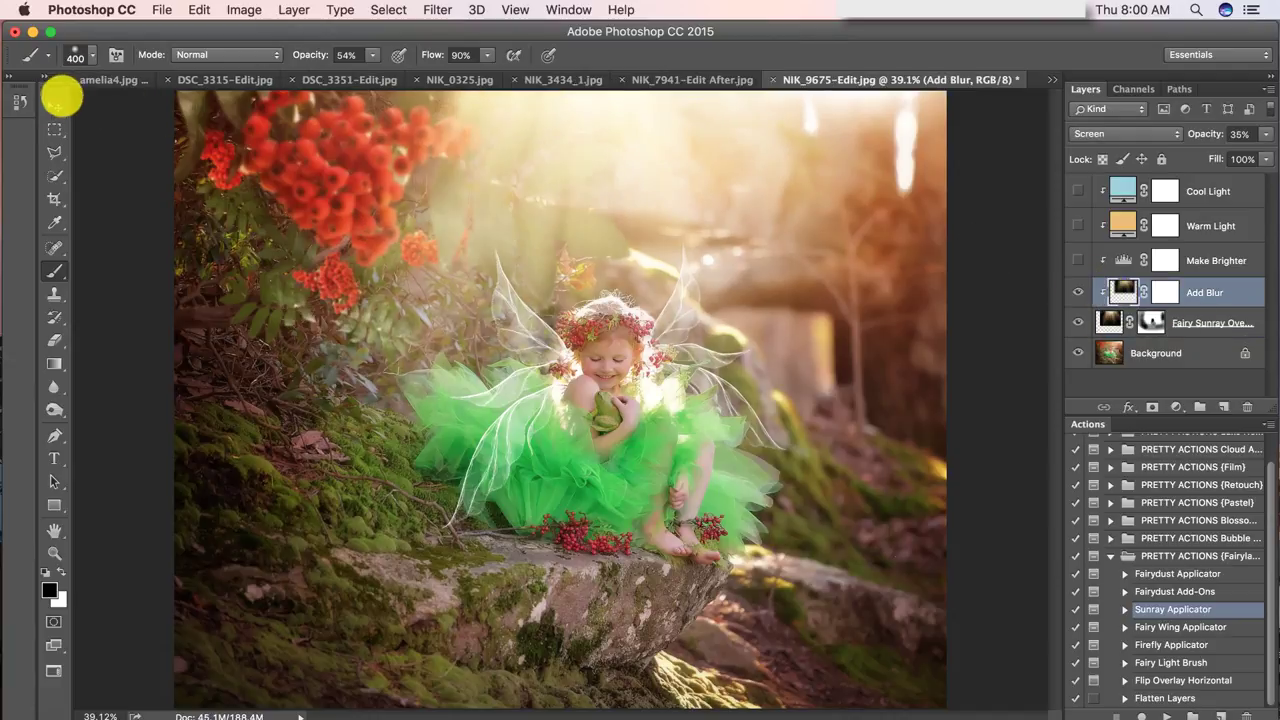
{"action": "left_click", "coordinate": [1078, 291]}
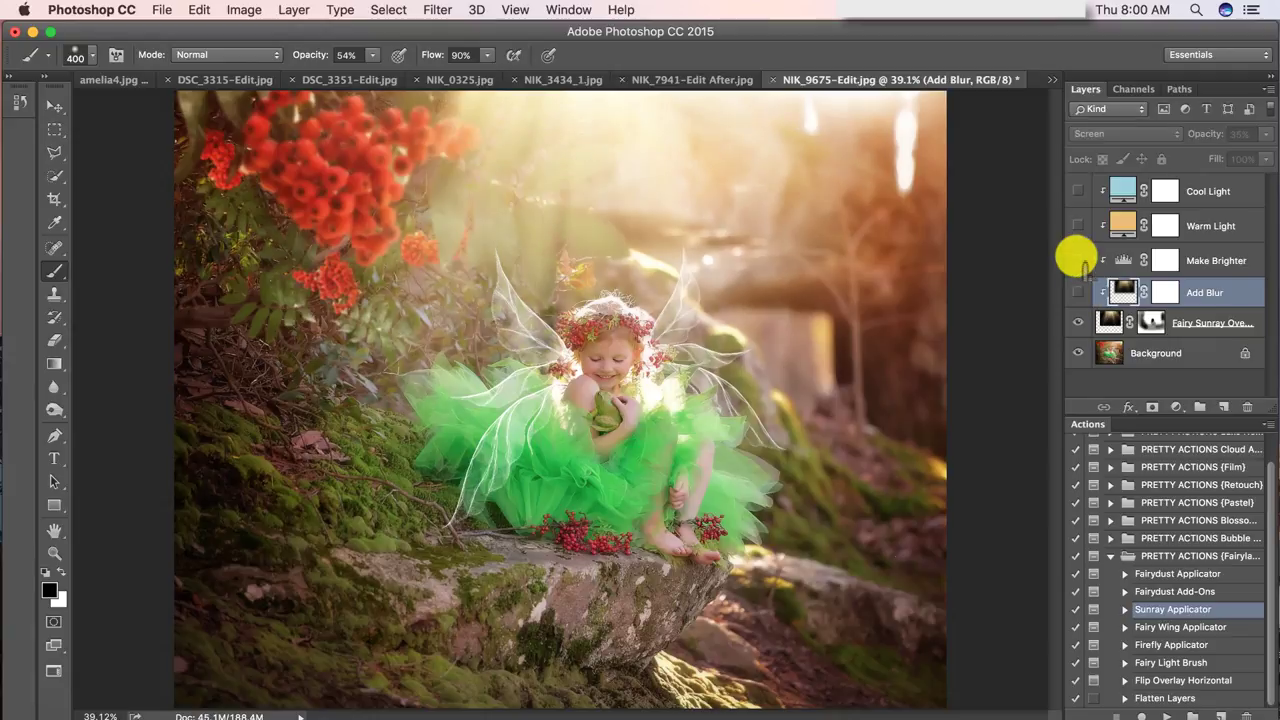
{"action": "left_click", "coordinate": [1076, 228]}
{"action": "left_click", "coordinate": [1076, 228]}
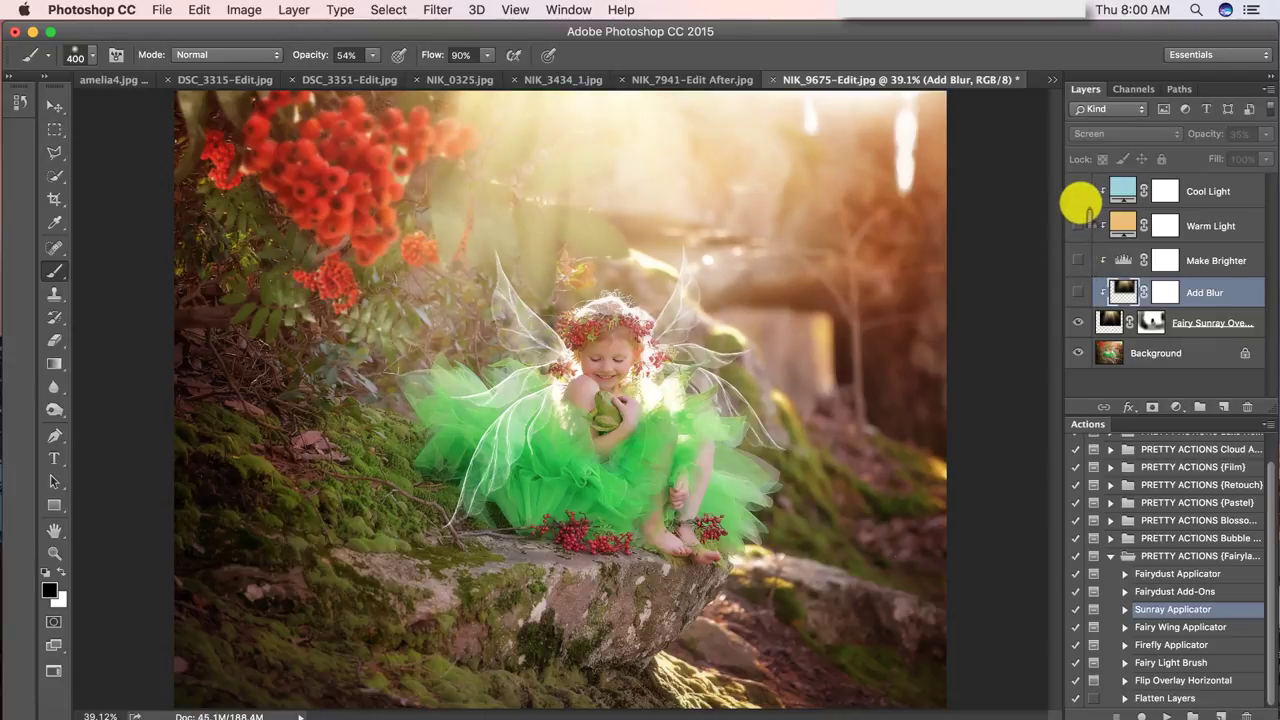
{"action": "left_click", "coordinate": [1076, 191]}
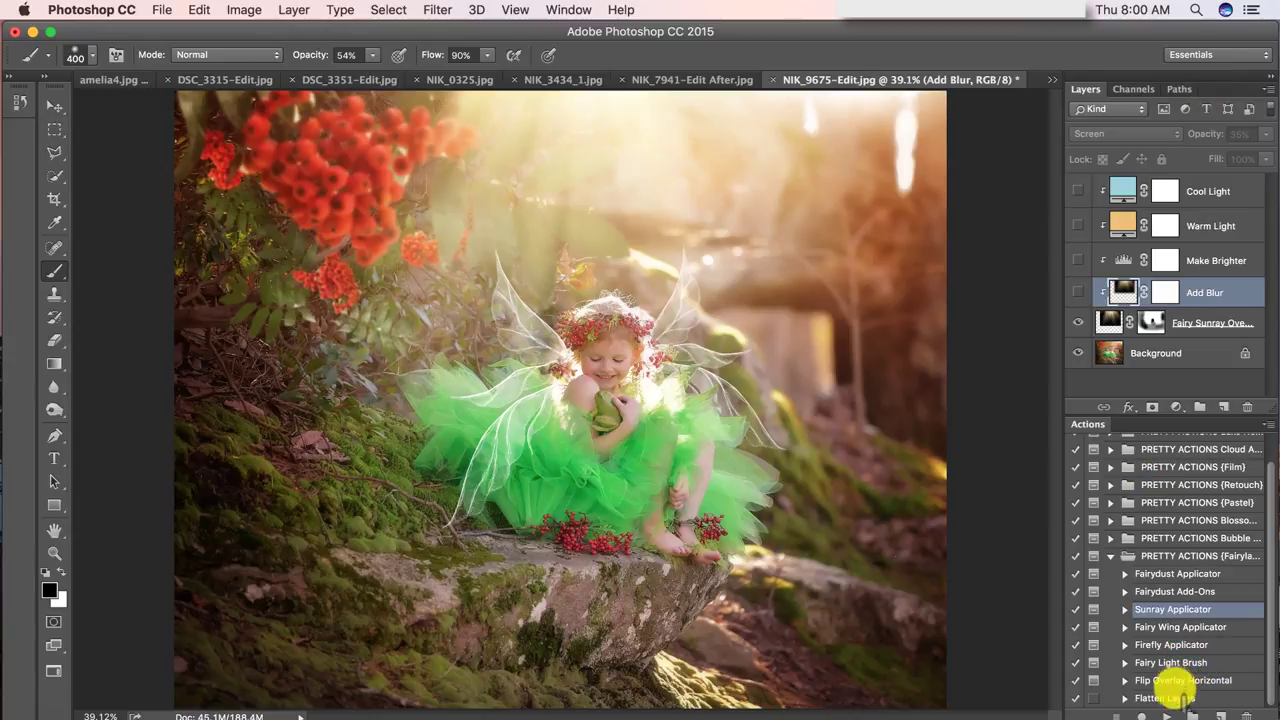
Flatten the sunray layers with the Flatten Layers action and run the Fairy Light Brush action on the photo
{"action": "left_click", "coordinate": [1170, 698]}
{"action": "left_click", "coordinate": [1166, 715]}
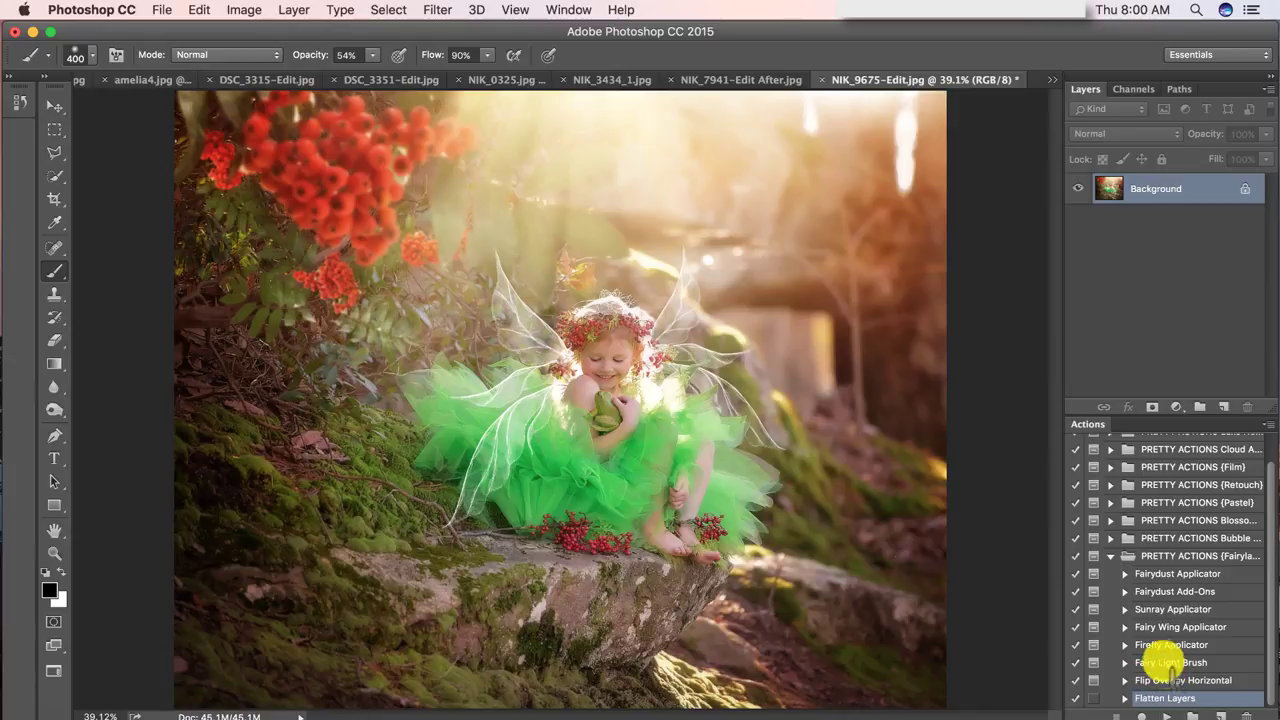
{"action": "left_click", "coordinate": [1146, 662]}
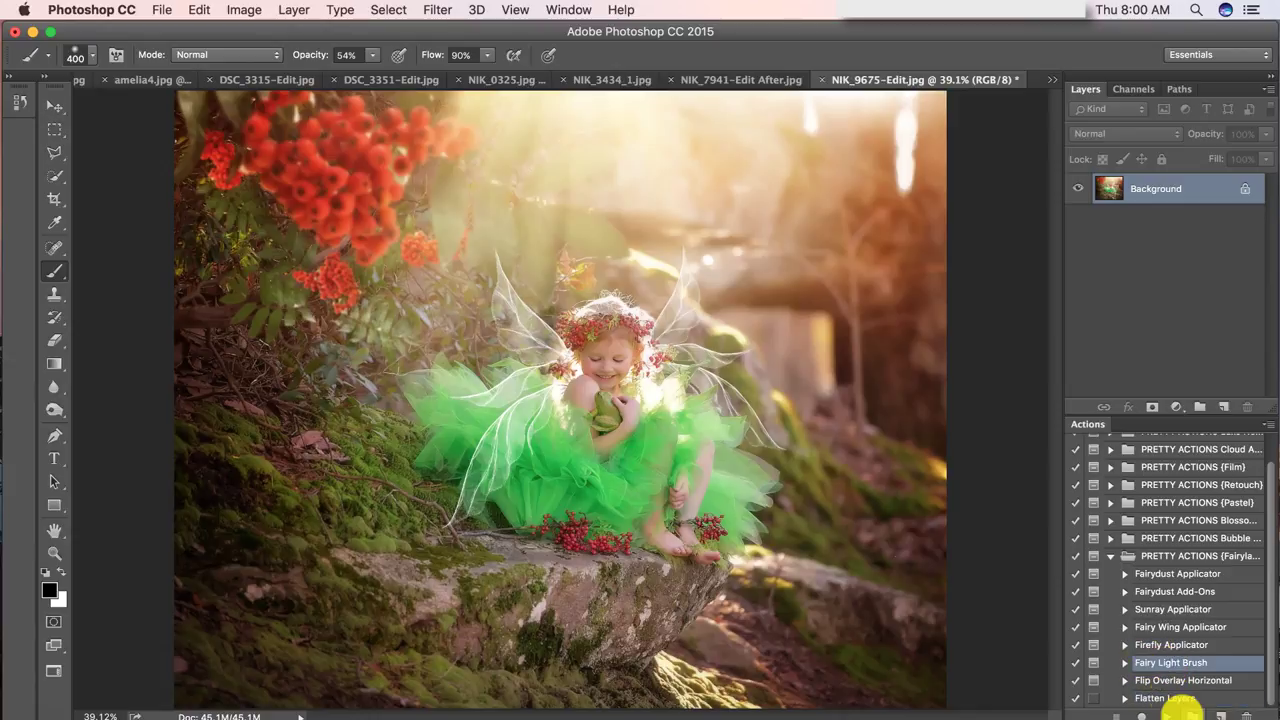
{"action": "left_click", "coordinate": [1166, 715]}
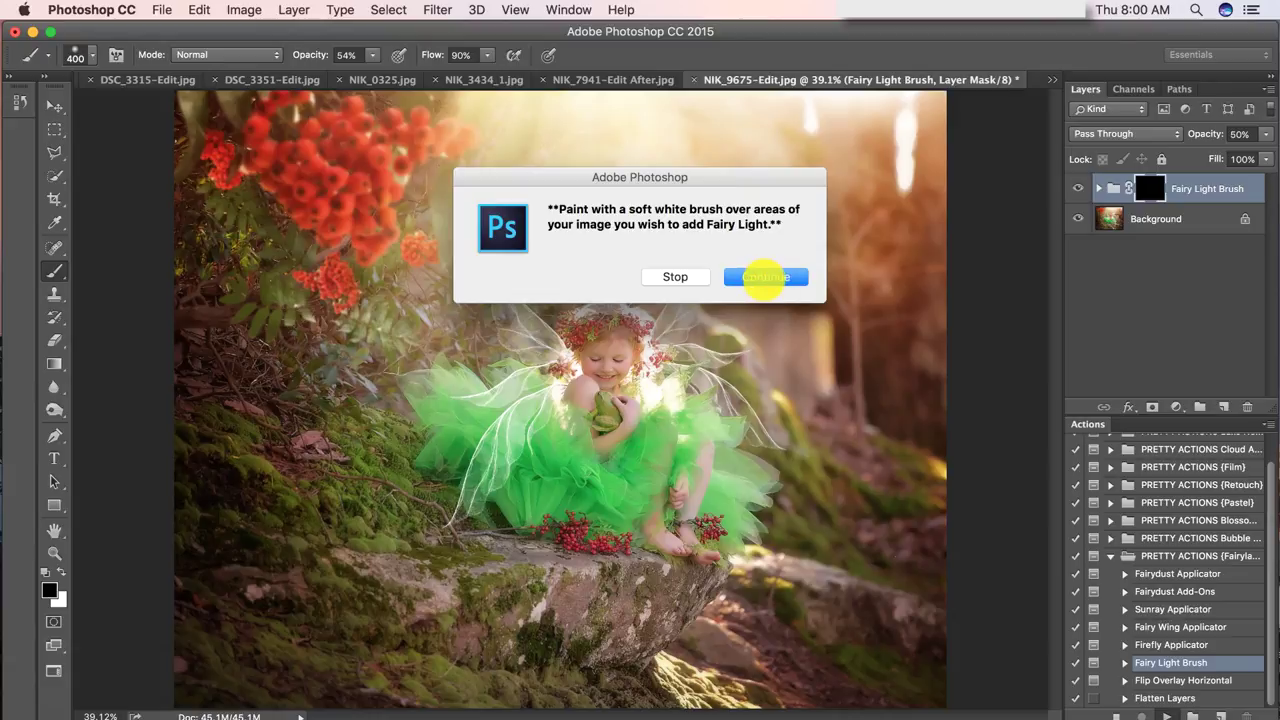
{"action": "left_click", "coordinate": [765, 277]}
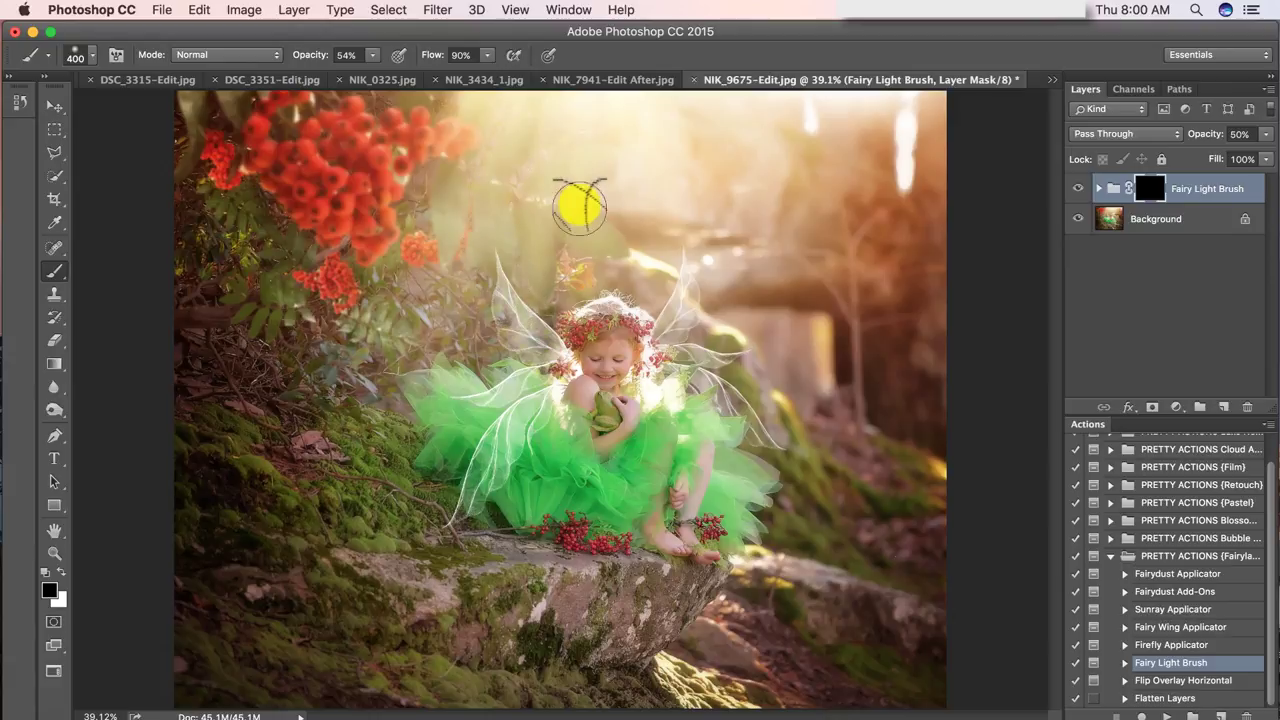
Paint white on the Fairy Light Brush mask over the glow beside the girl with a soft brush of up to 600 px
{"action": "left_click", "coordinate": [90, 55]}
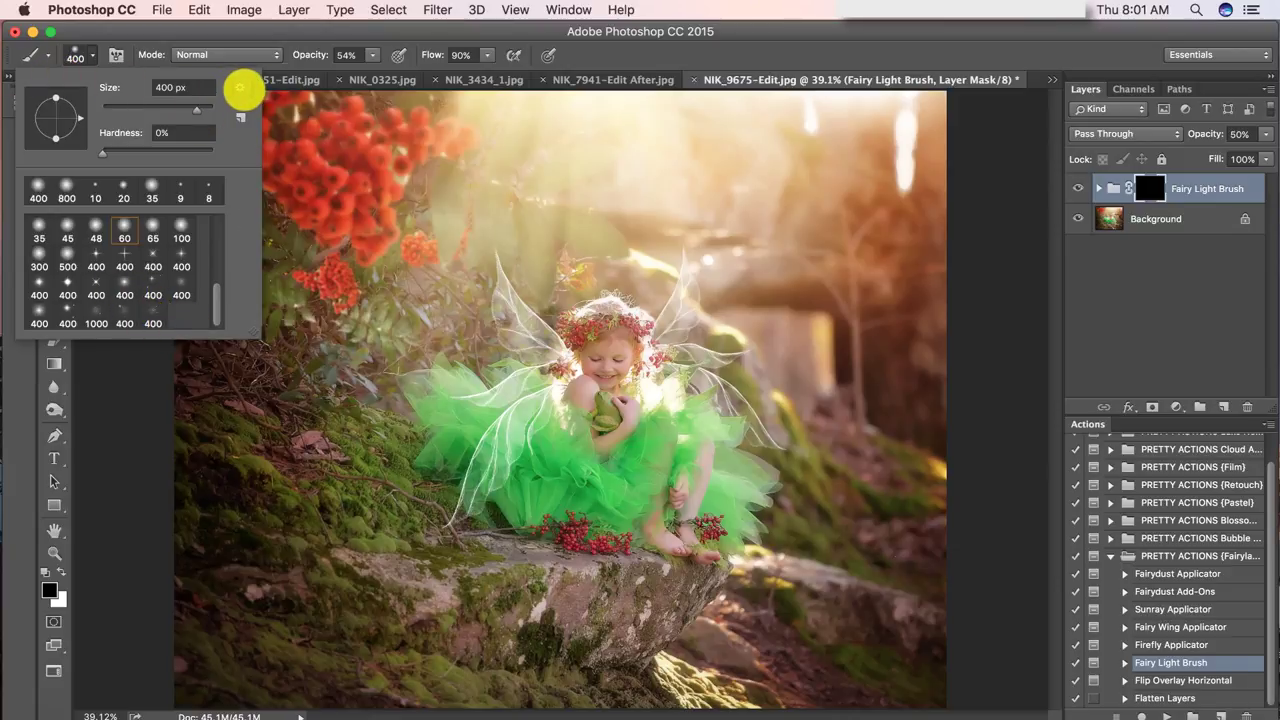
{"action": "left_click", "coordinate": [803, 45]}
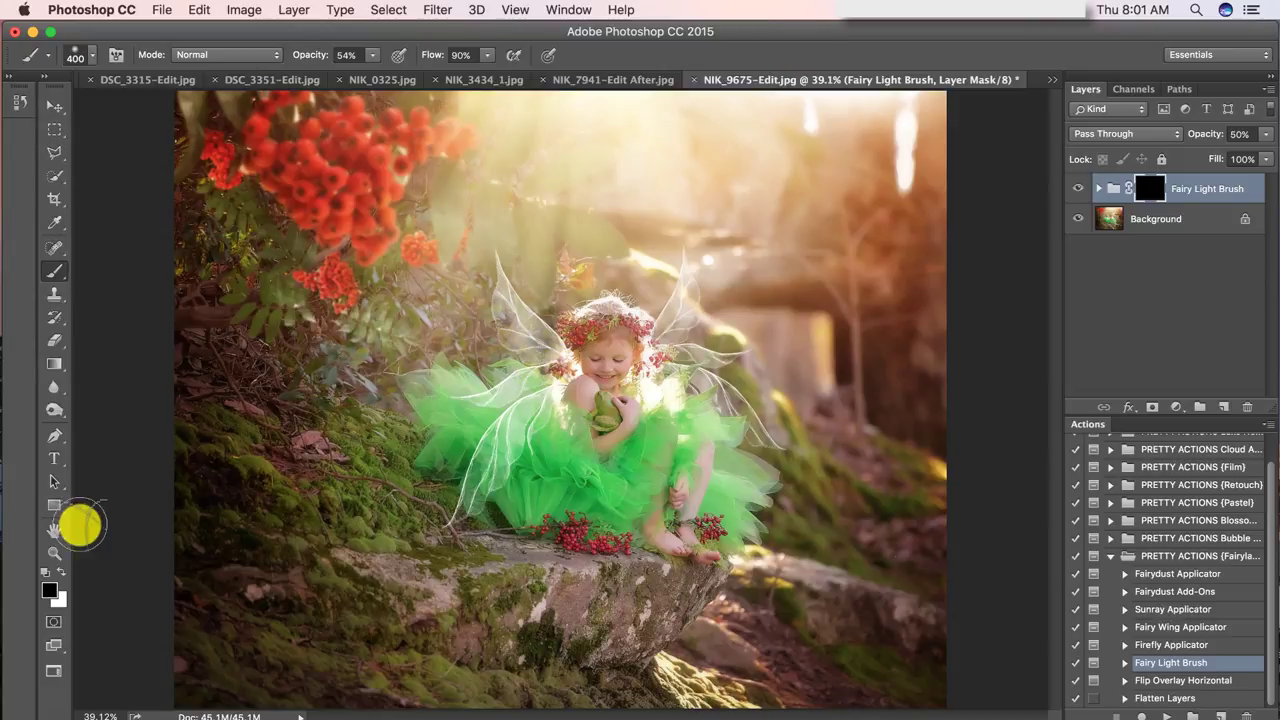
{"action": "left_click", "coordinate": [61, 571]}
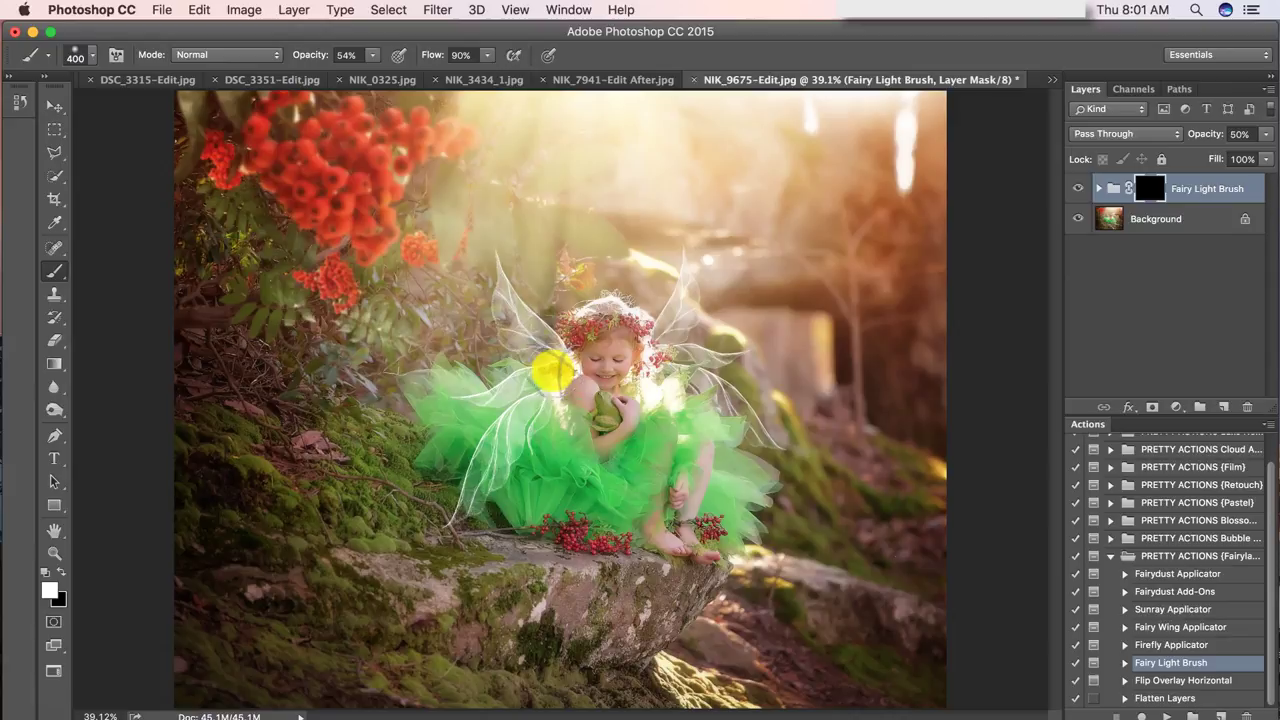
{"action": "key", "text": "bracketright"}
{"action": "key", "text": "bracketright"}
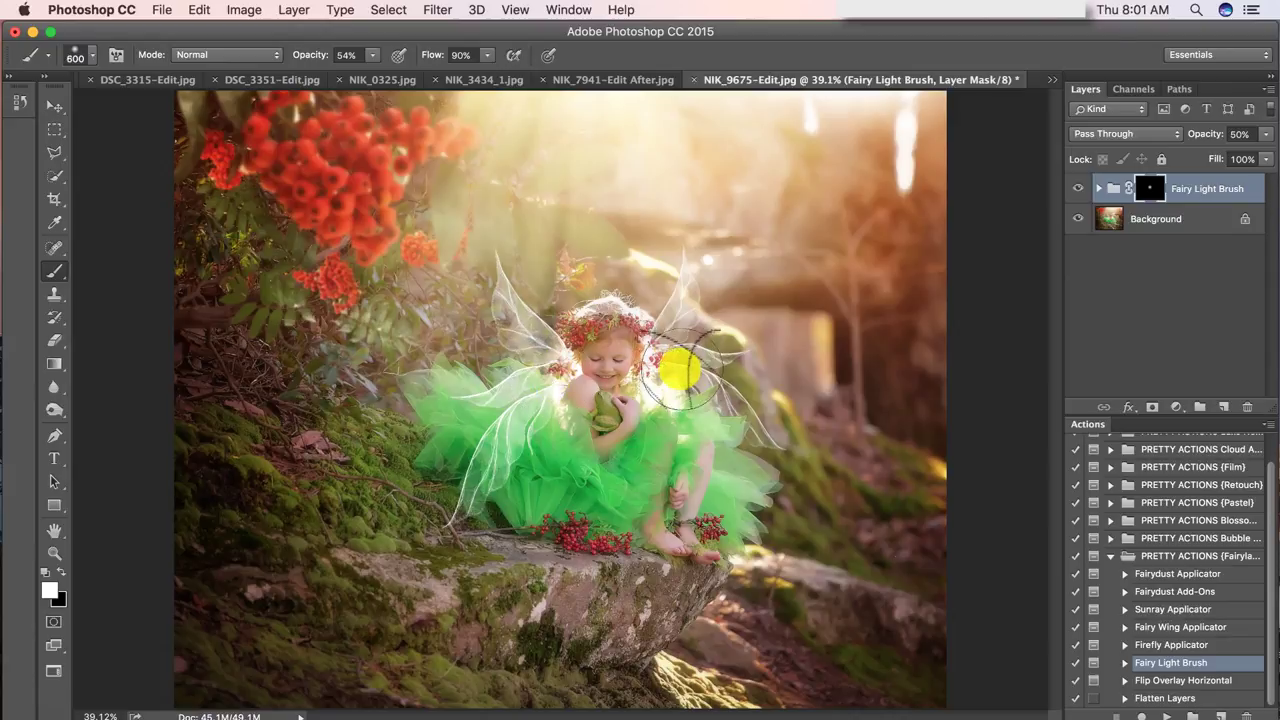
Remove fairy light from the girl's face by painting black on its mask with a 175 px brush at 100% opacity, then compare before and after
{"action": "key", "text": "bracketleft"}
{"action": "key", "text": "bracketleft"}
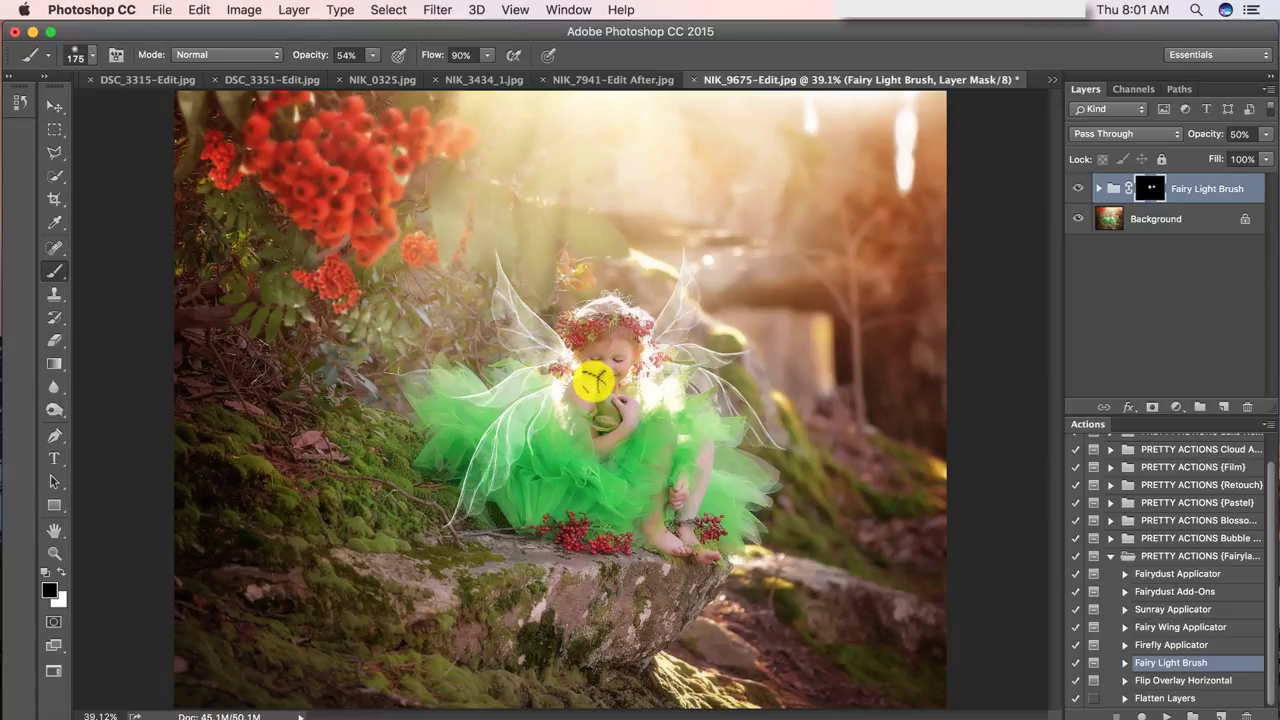
{"action": "left_click", "coordinate": [372, 55]}
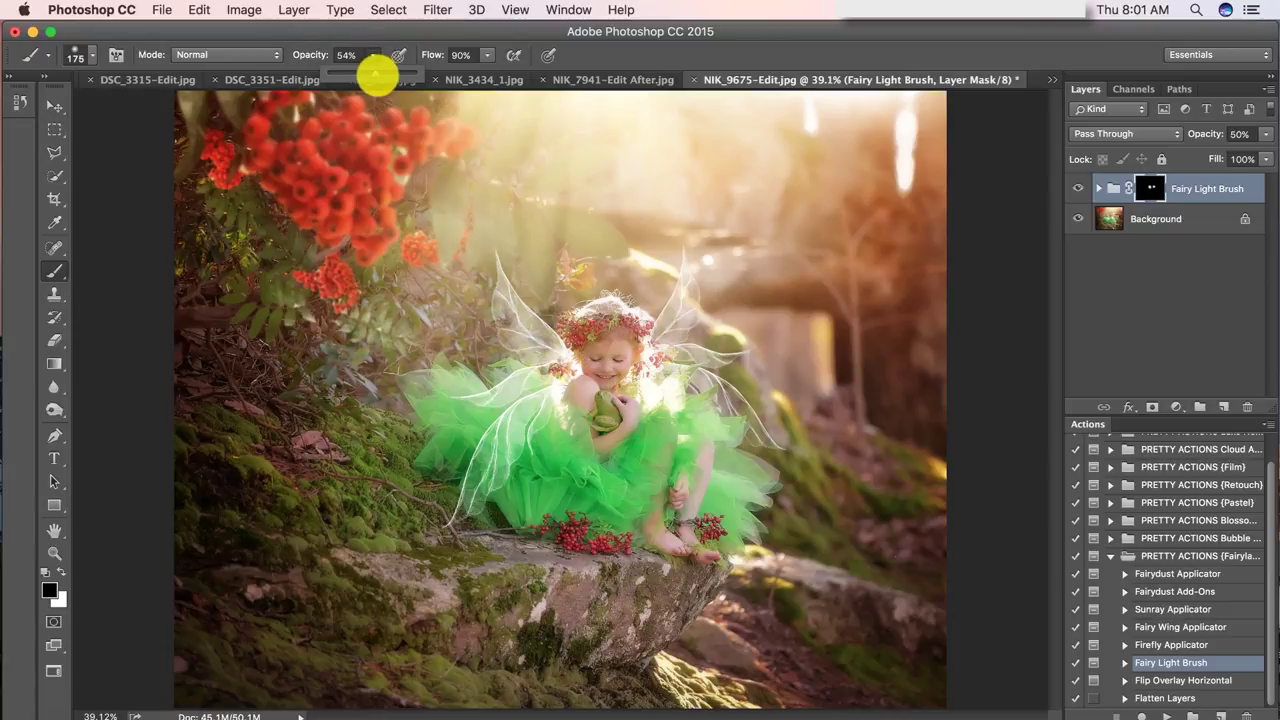
{"action": "left_click_drag", "start_coordinate": [374, 74], "coordinate": [472, 84]}
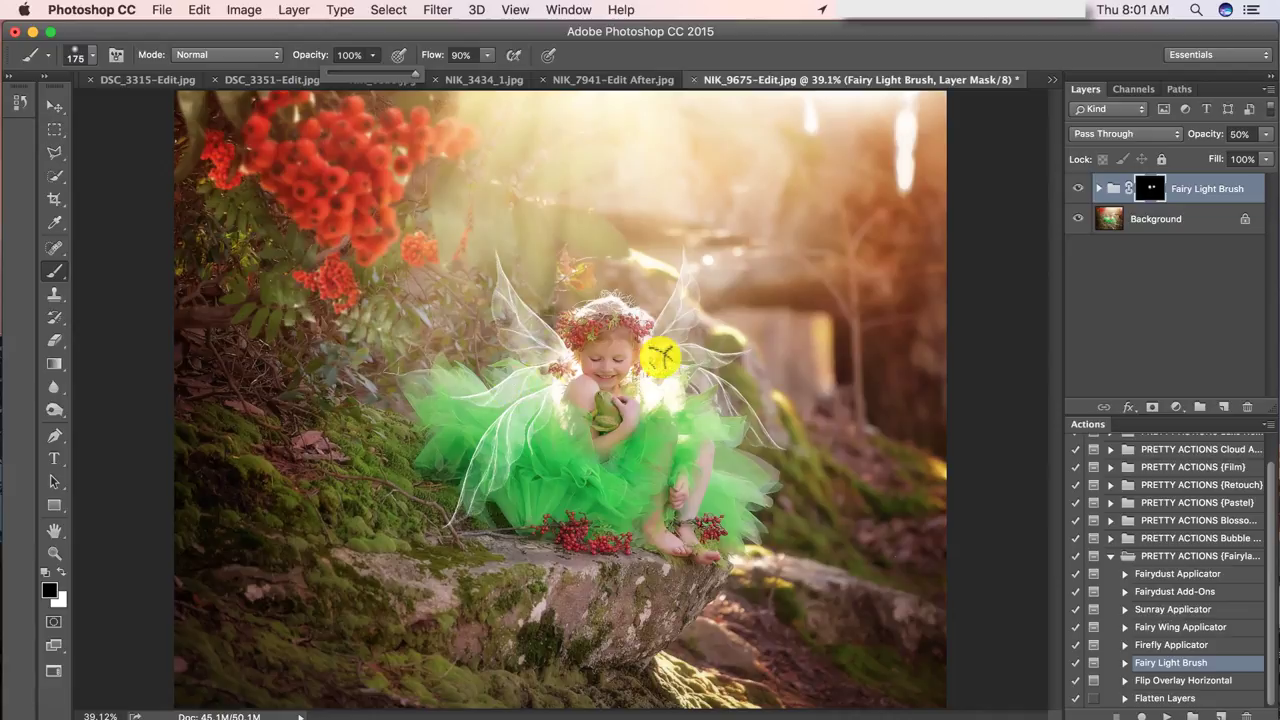
{"action": "left_click", "coordinate": [609, 346]}
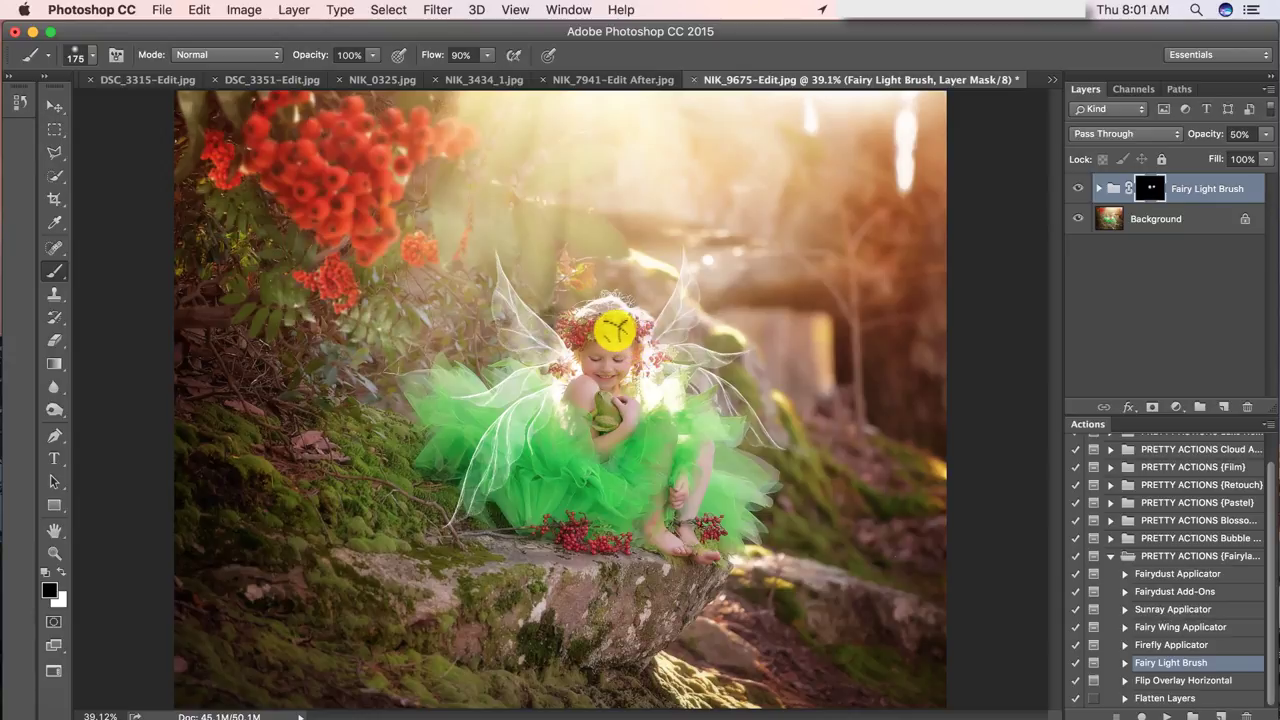
{"action": "left_click", "coordinate": [1078, 188]}
{"action": "left_click", "coordinate": [1078, 188]}
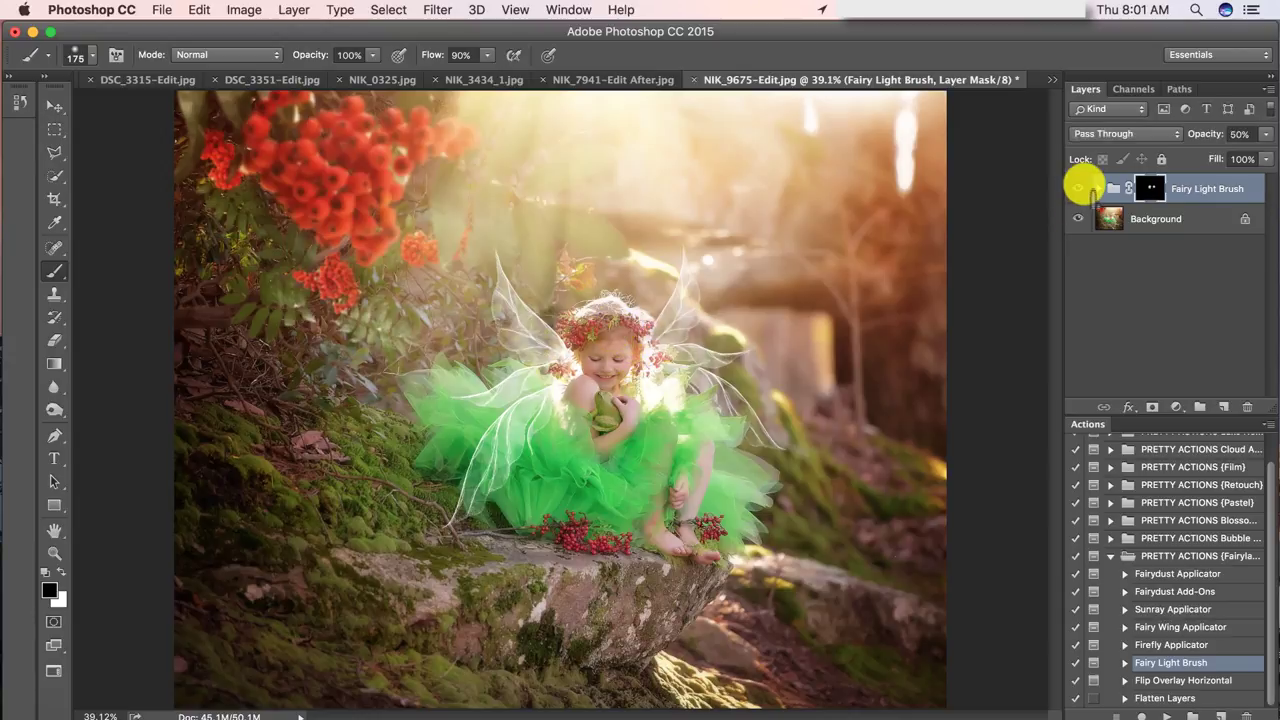
{"action": "left_click", "coordinate": [1078, 188]}
{"action": "left_click", "coordinate": [1078, 188]}
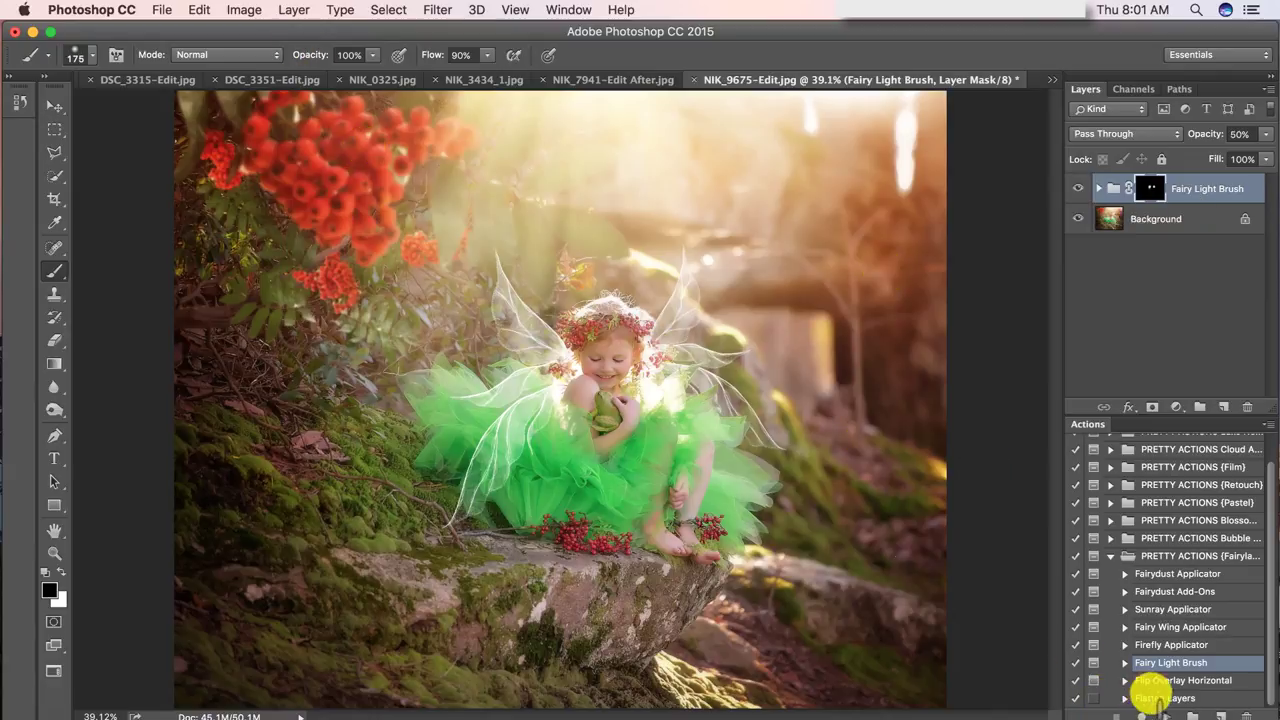
Flatten the fairy light layers with the Flatten Layers action and run the Fairydust Applicator action
{"action": "left_click", "coordinate": [1165, 698]}
{"action": "left_click", "coordinate": [1166, 716]}
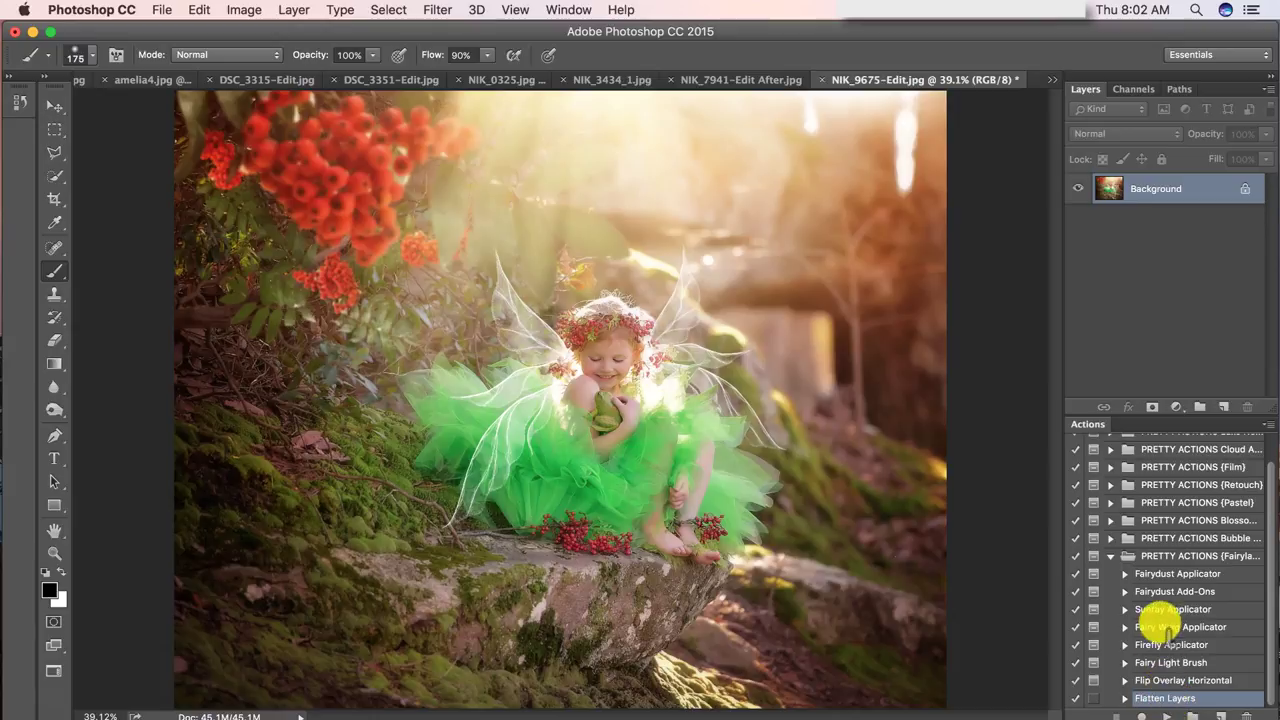
{"action": "left_click", "coordinate": [1160, 574]}
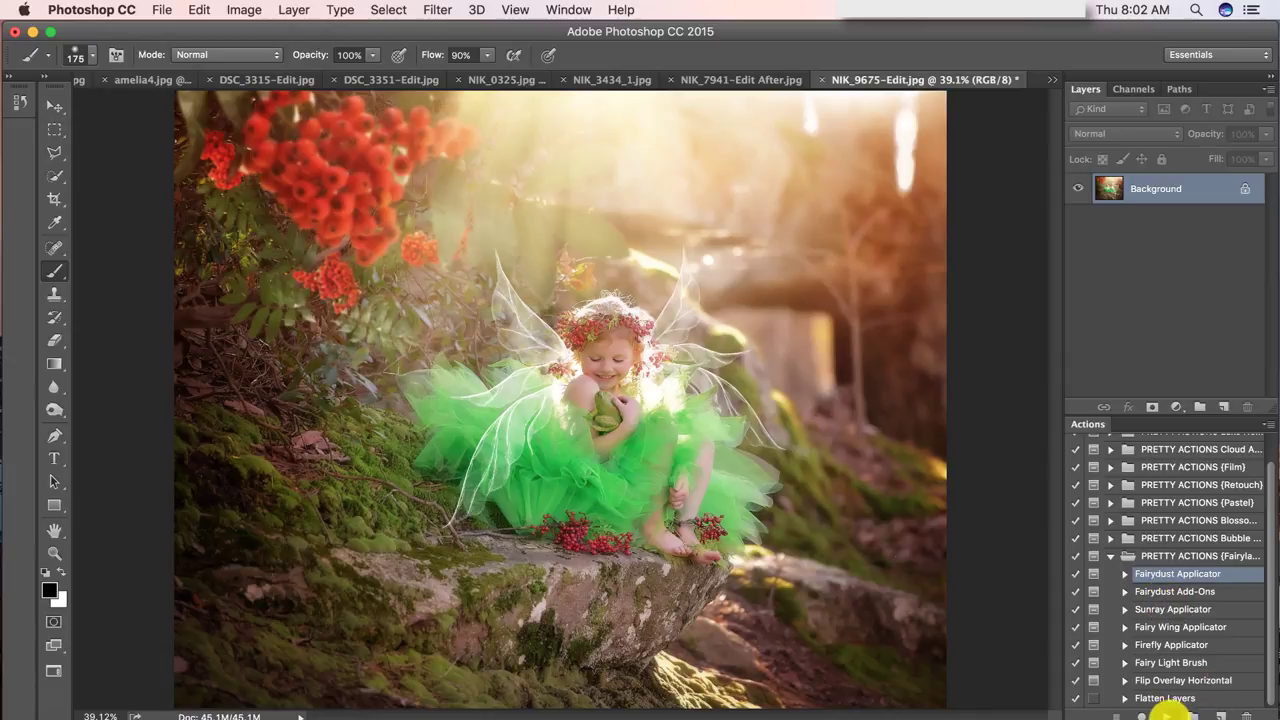
{"action": "left_click", "coordinate": [1167, 716]}
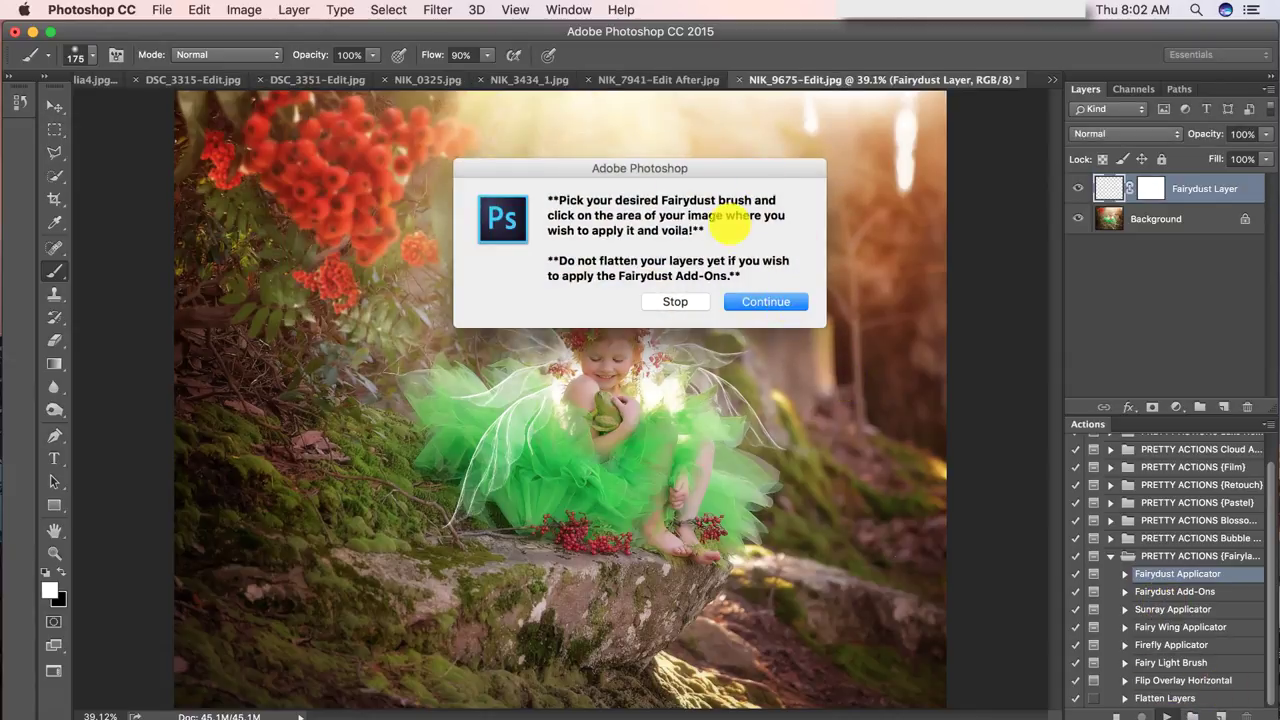
{"action": "left_click", "coordinate": [765, 301]}
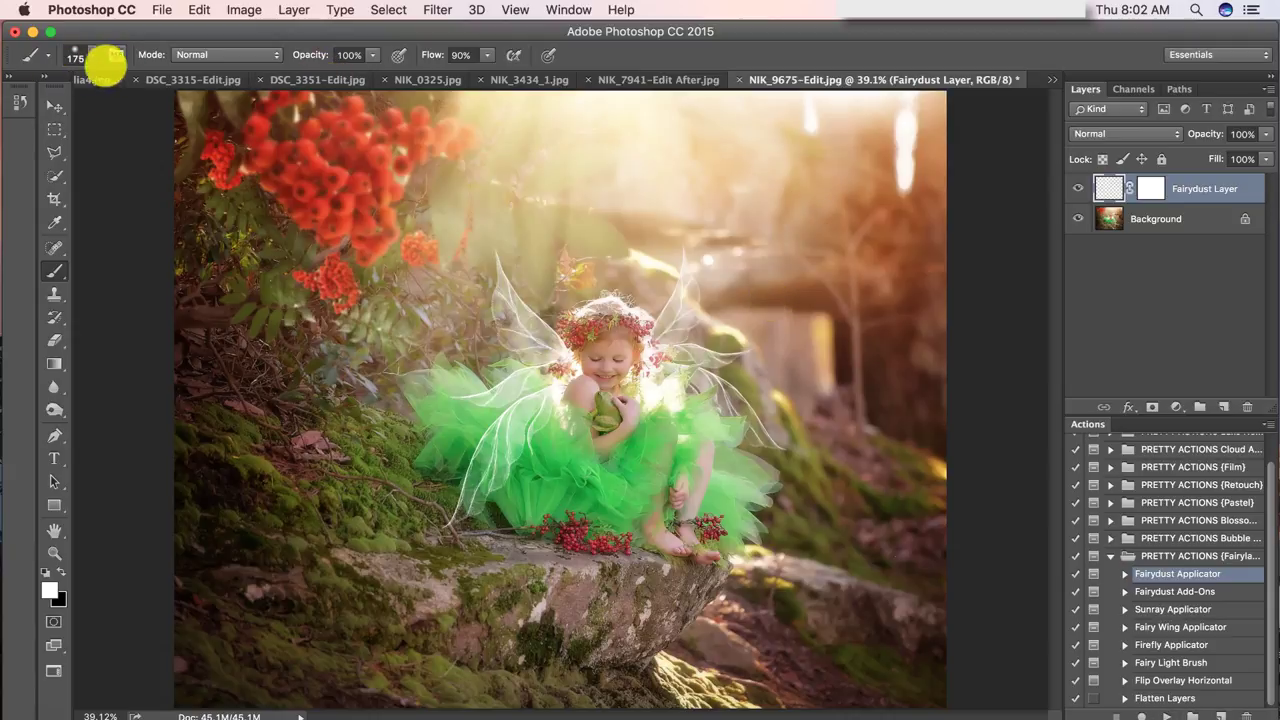
Choose a 400 px fairydust brush preset for painting on the Fairydust Layer
{"action": "left_click", "coordinate": [93, 56]}
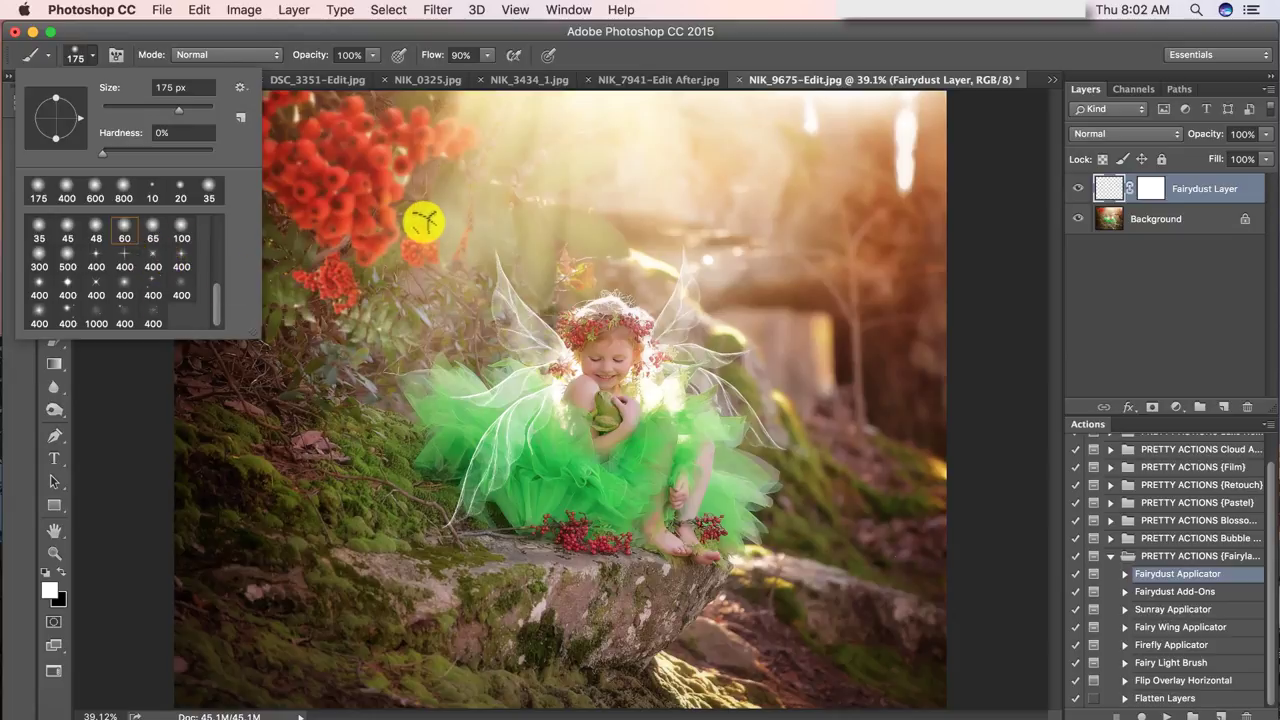
{"action": "left_click", "coordinate": [152, 284]}
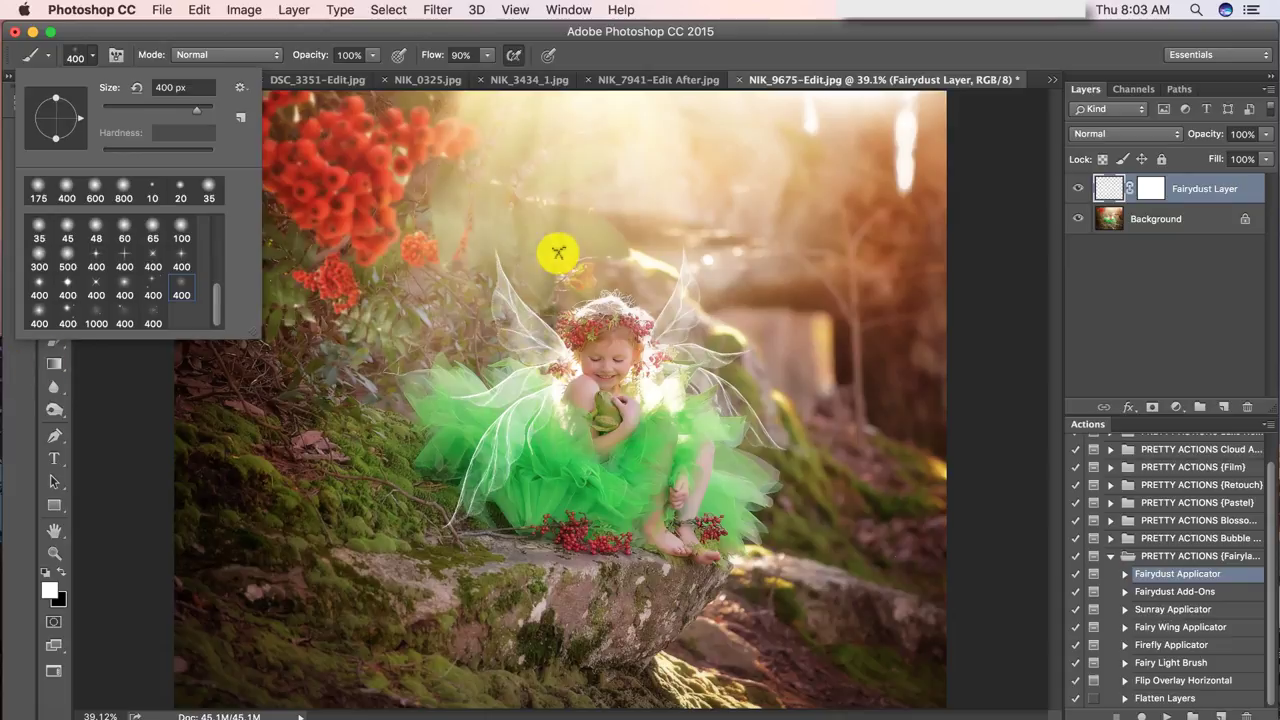
{"action": "left_click", "coordinate": [1122, 187]}
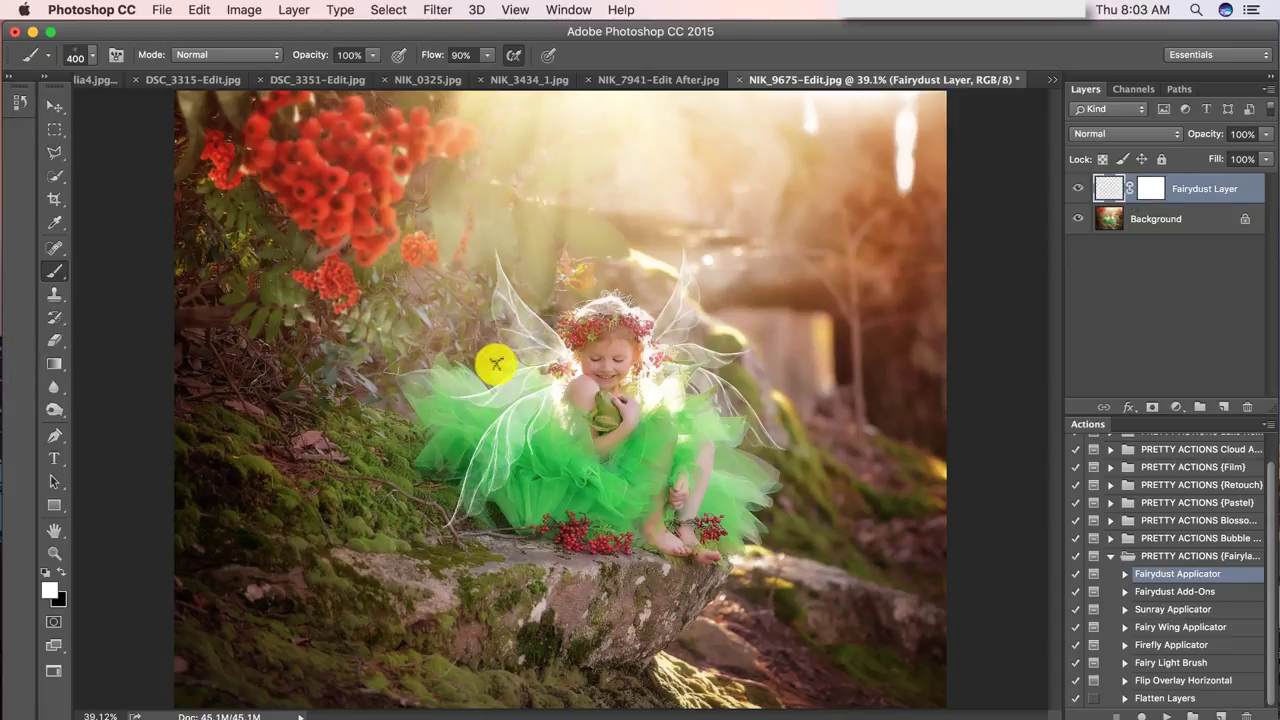
Try painting fairydust beside and above the girl's wing on the berry side, and undo the stroke
{"action": "mouse_move", "coordinate": [495, 357]}
{"action": "left_mouse_down"}
{"action": "mouse_move", "coordinate": [426, 294]}
{"action": "mouse_move", "coordinate": [437, 231]}
{"action": "mouse_move", "coordinate": [474, 191]}
{"action": "mouse_move", "coordinate": [560, 186]}
{"action": "left_mouse_up"}
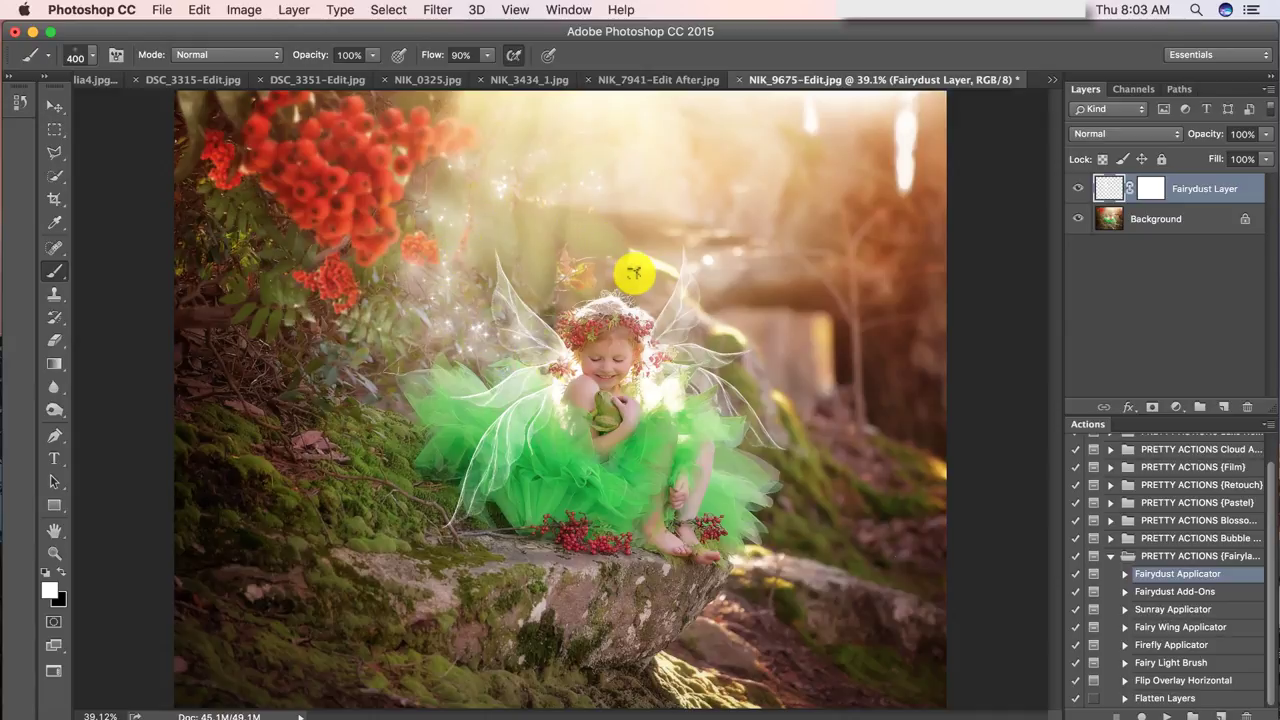
{"action": "left_click", "coordinate": [198, 10]}
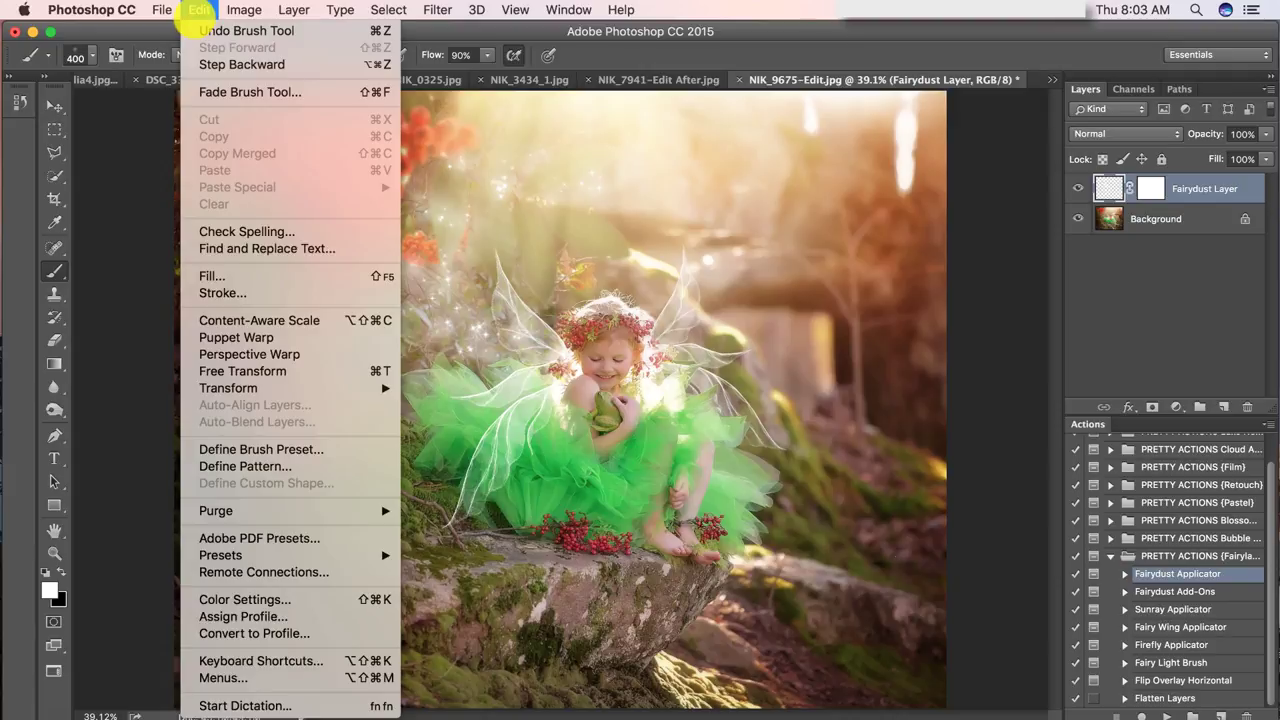
{"action": "left_click", "coordinate": [190, 31]}
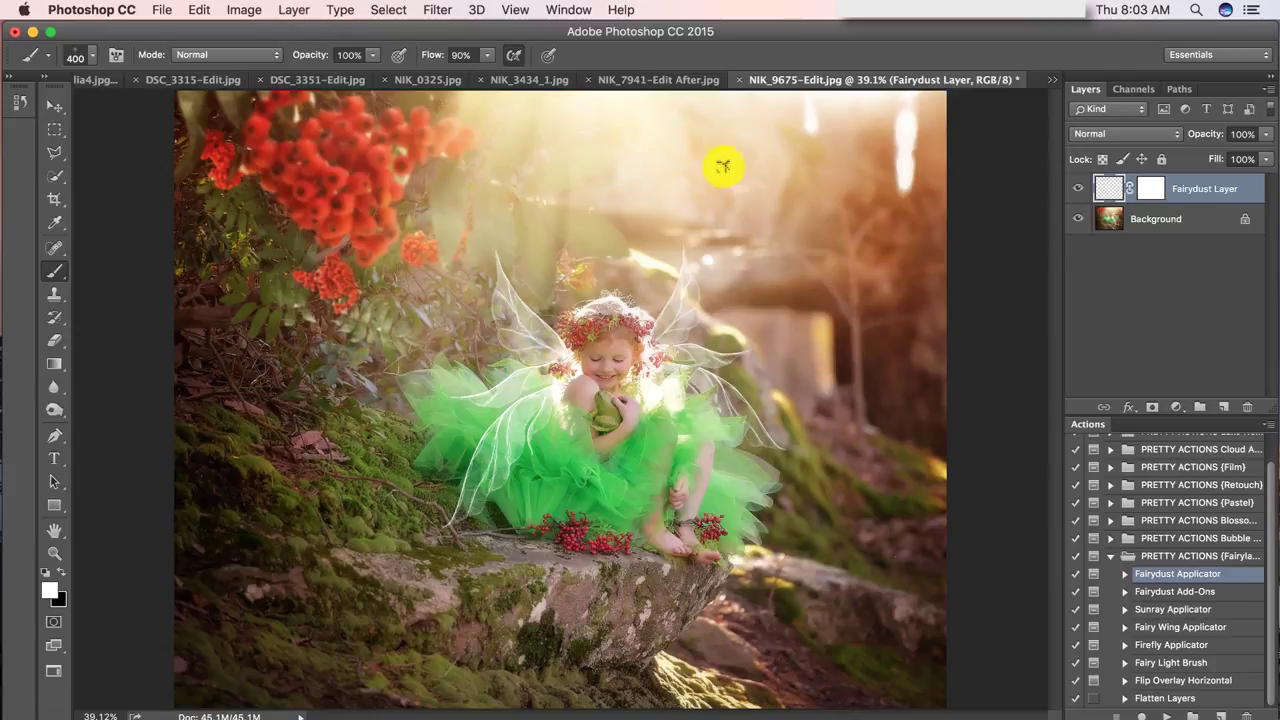
Paint fairydust around the girl's wings at 100% brush opacity and add a faint stroke below the tutu at 33%
{"action": "mouse_move", "coordinate": [511, 365]}
{"action": "left_mouse_down"}
{"action": "mouse_move", "coordinate": [460, 261]}
{"action": "mouse_move", "coordinate": [508, 194]}
{"action": "mouse_move", "coordinate": [616, 215]}
{"action": "mouse_move", "coordinate": [729, 273]}
{"action": "mouse_move", "coordinate": [720, 372]}
{"action": "left_mouse_up"}
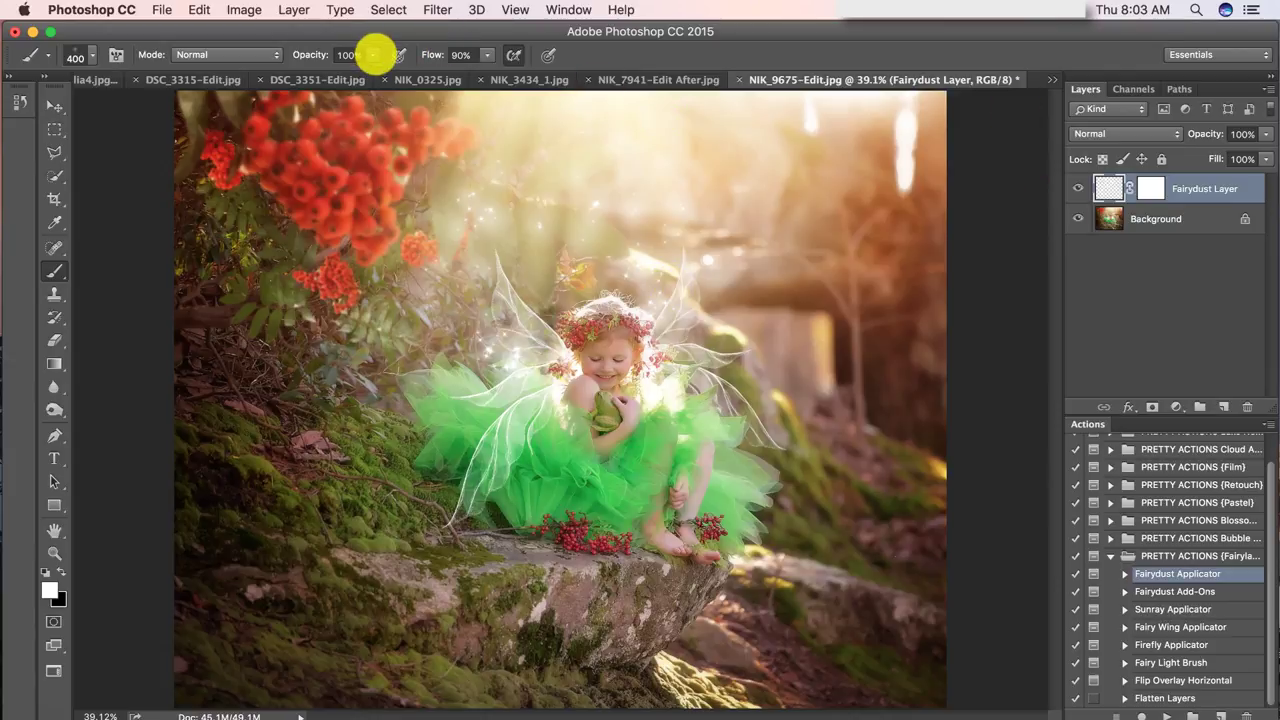
{"action": "left_click", "coordinate": [372, 55]}
{"action": "left_click_drag", "start_coordinate": [378, 74], "coordinate": [329, 72]}
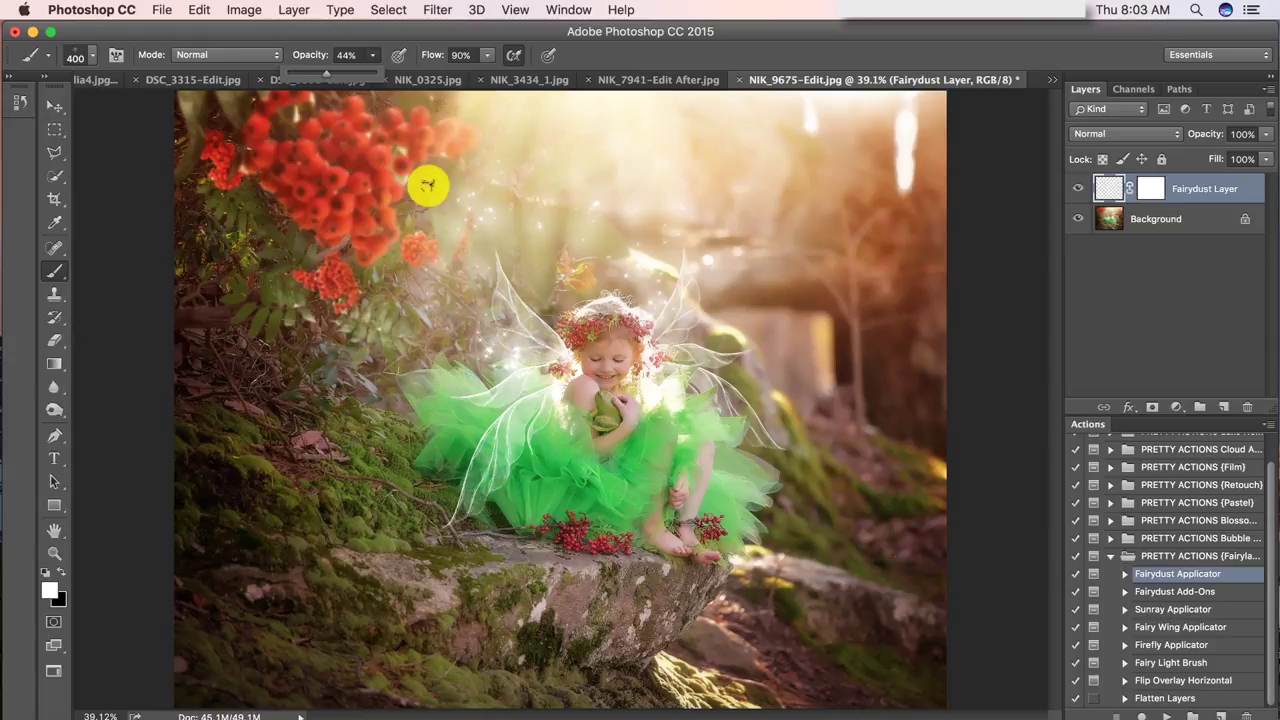
{"action": "left_click_drag", "start_coordinate": [326, 74], "coordinate": [316, 74]}
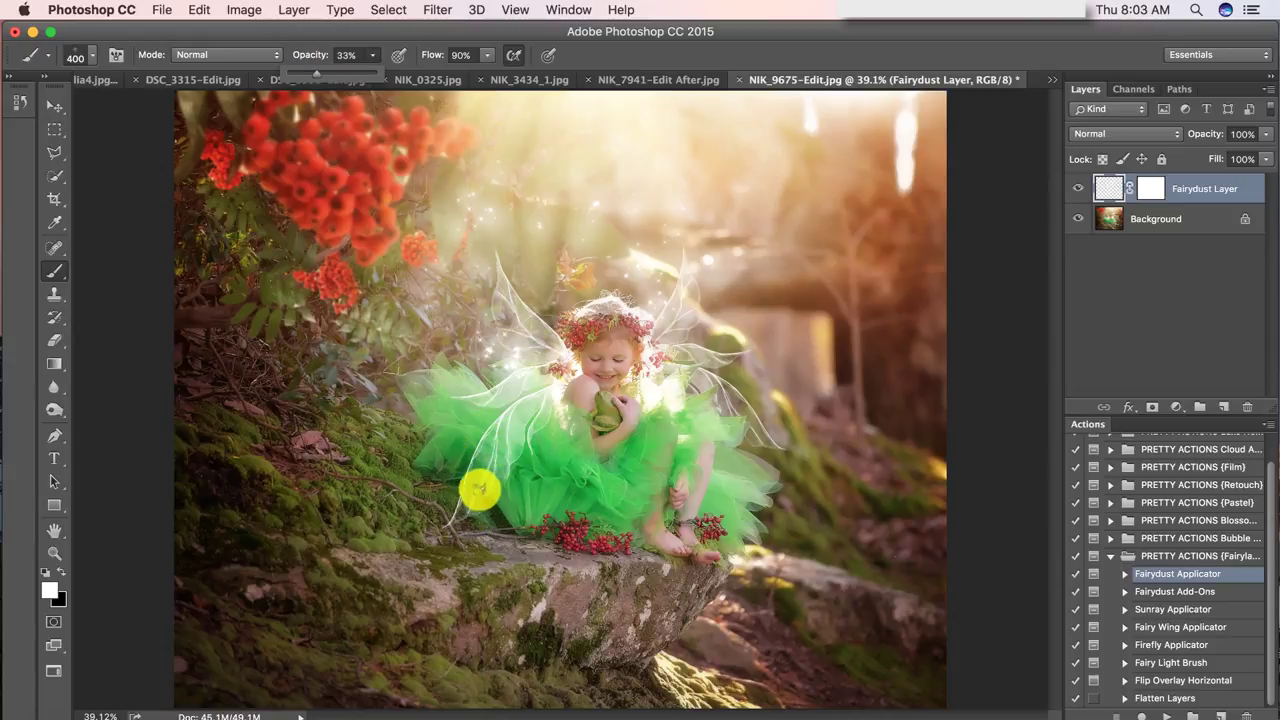
{"action": "mouse_move", "coordinate": [479, 489]}
{"action": "left_mouse_down"}
{"action": "mouse_move", "coordinate": [451, 538]}
{"action": "mouse_move", "coordinate": [378, 579]}
{"action": "mouse_move", "coordinate": [340, 568]}
{"action": "mouse_move", "coordinate": [495, 512]}
{"action": "left_mouse_up"}
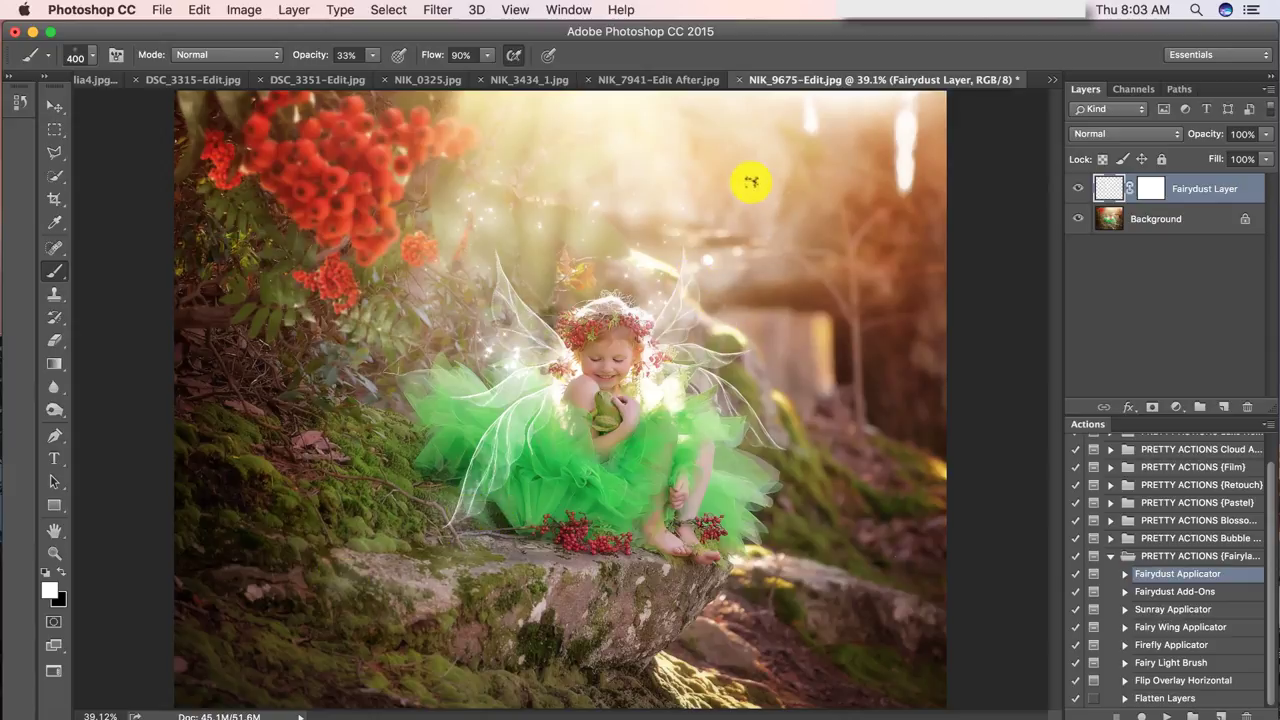
Raise the brush opacity to 97% and add fairydust over the wing away from the berries
{"action": "left_click_drag", "start_coordinate": [372, 55], "coordinate": [410, 77]}
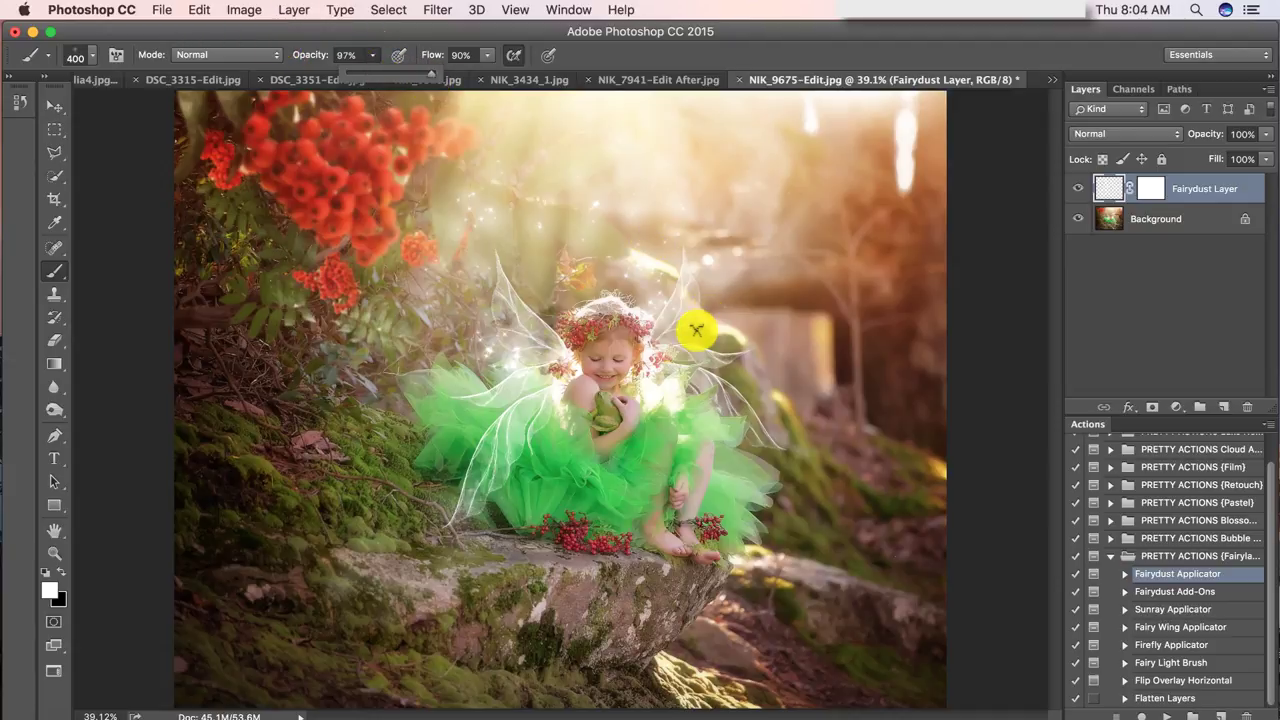
{"action": "left_click", "coordinate": [706, 316]}
{"action": "left_click", "coordinate": [706, 316]}
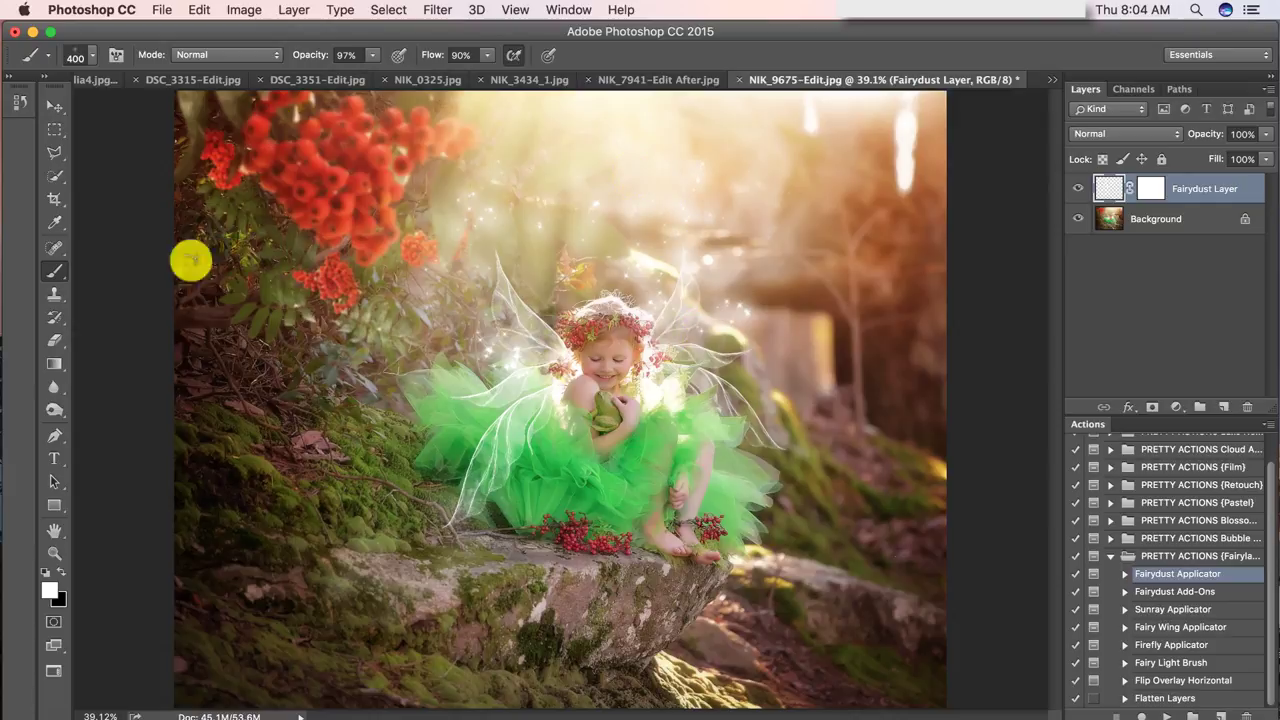
Paint more fairydust around the wings, the background beside the girl and the rock with the 400 px fairydust brush at 100% opacity
{"action": "left_click", "coordinate": [88, 47]}
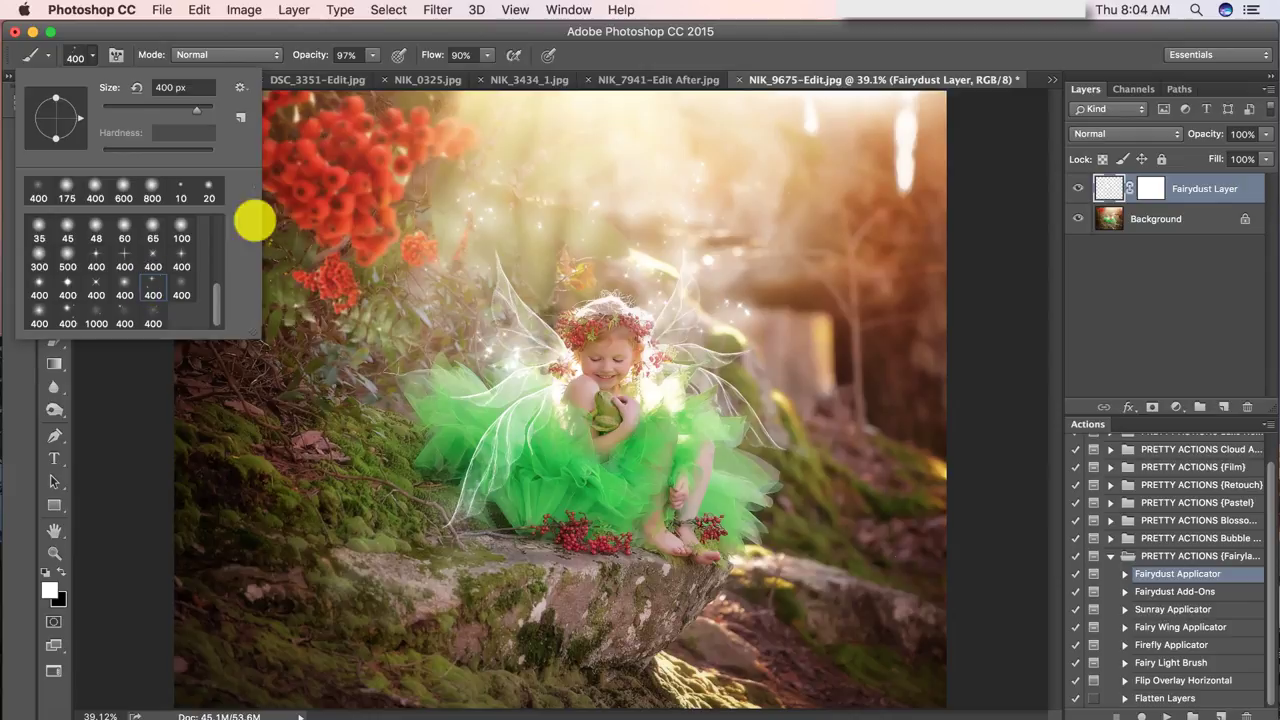
{"action": "left_click", "coordinate": [153, 285]}
{"action": "left_click", "coordinate": [690, 45]}
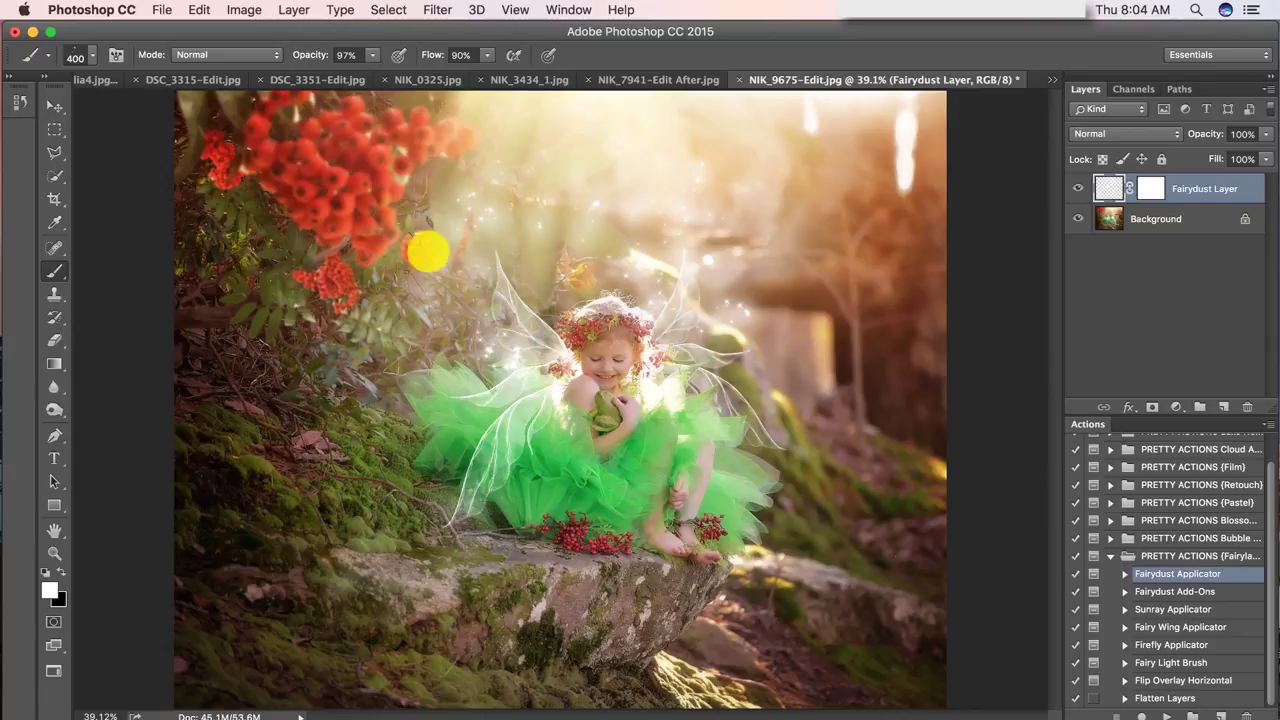
{"action": "left_click", "coordinate": [370, 54]}
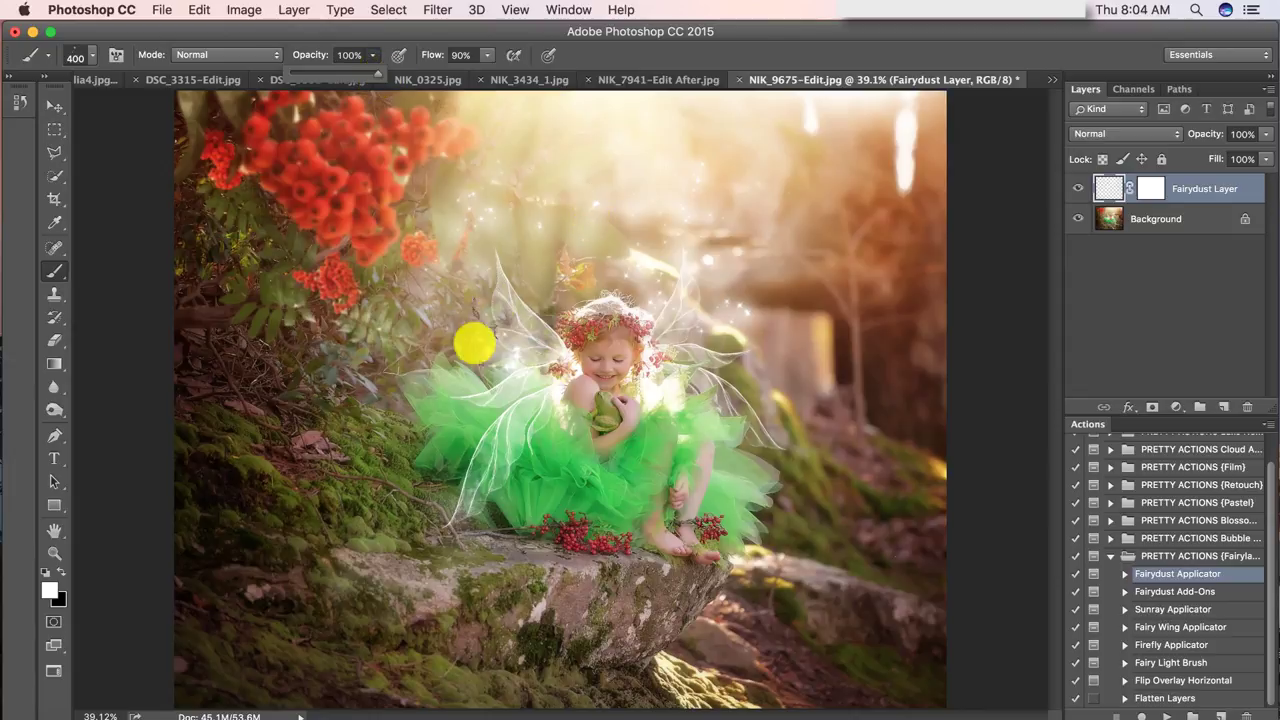
{"action": "left_click", "coordinate": [475, 347]}
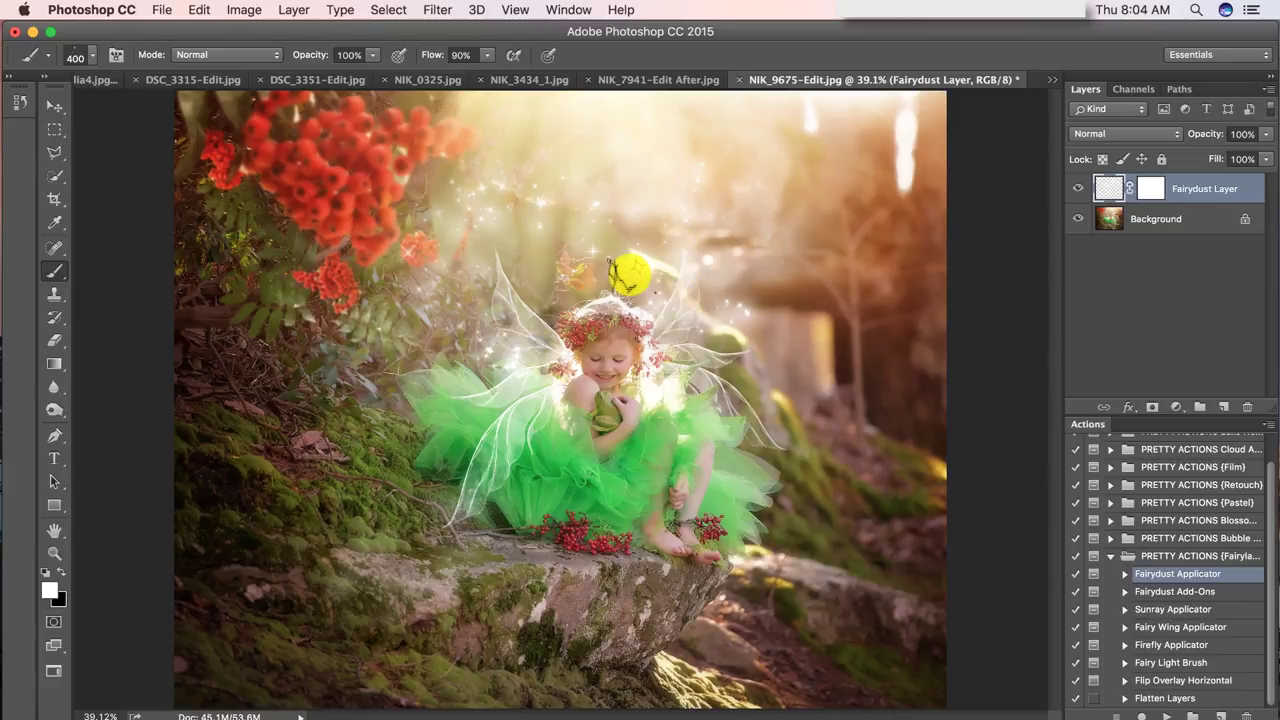
{"action": "mouse_move", "coordinate": [733, 403]}
{"action": "left_mouse_down"}
{"action": "mouse_move", "coordinate": [773, 389]}
{"action": "mouse_move", "coordinate": [808, 289]}
{"action": "mouse_move", "coordinate": [757, 220]}
{"action": "mouse_move", "coordinate": [668, 211]}
{"action": "left_mouse_up"}
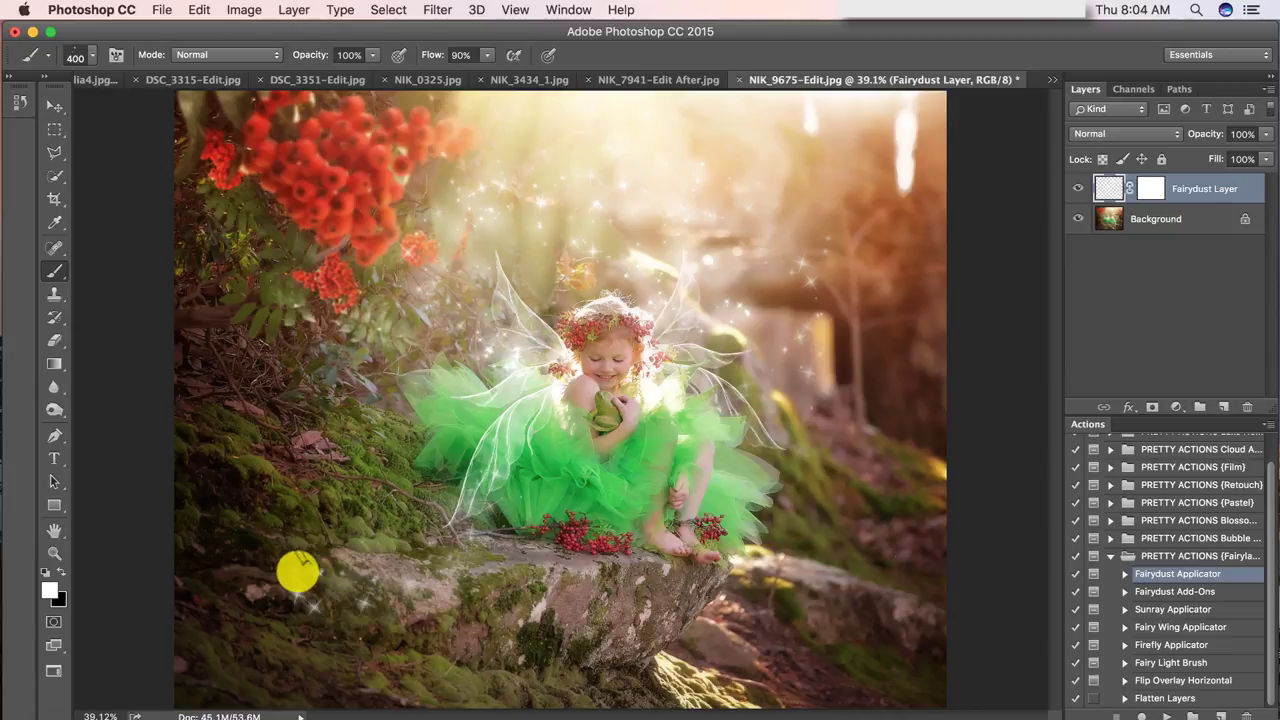
{"action": "left_click", "coordinate": [294, 571]}
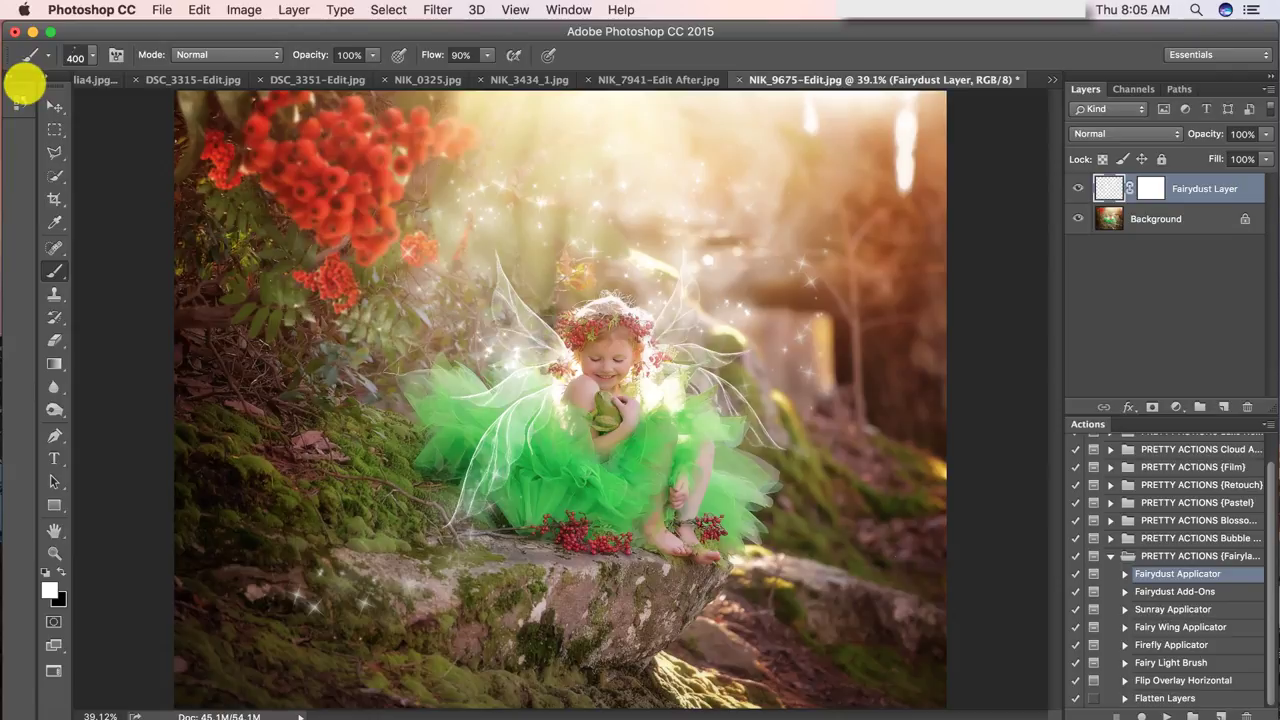
Run the Fairydust Add-Ons action on the photo and continue past its message
{"action": "left_click", "coordinate": [1188, 592]}
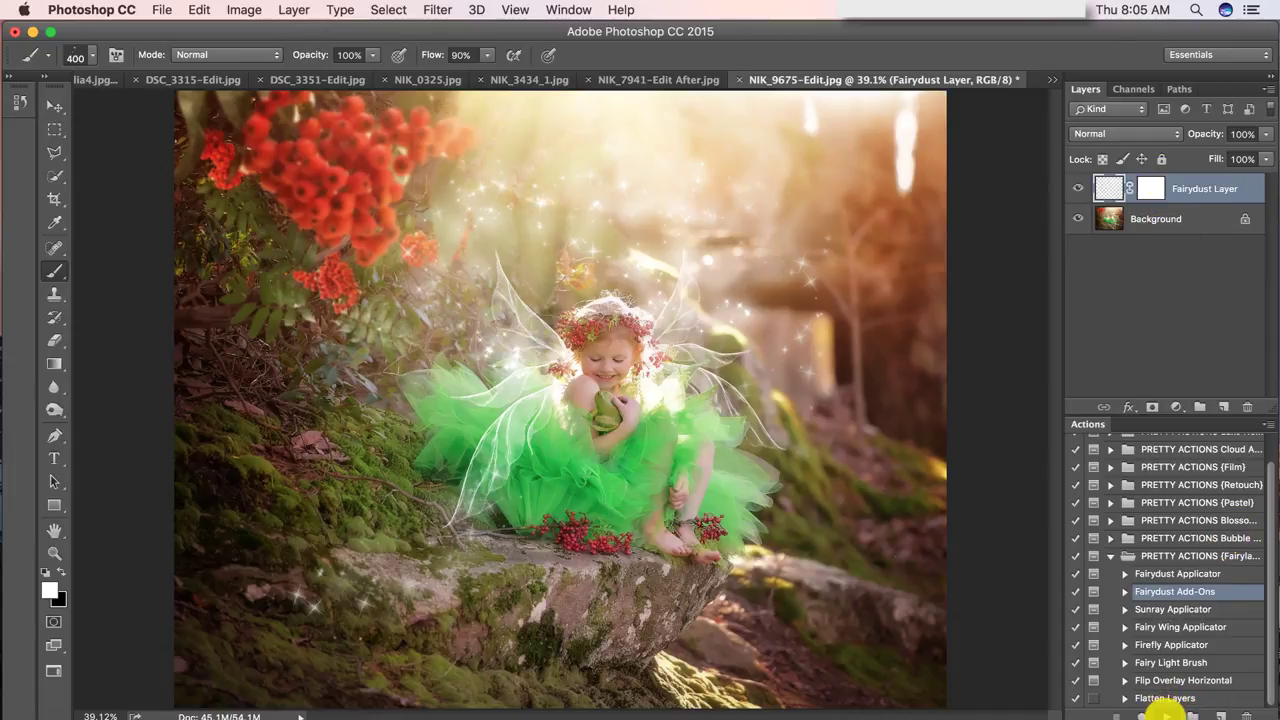
{"action": "left_click", "coordinate": [1166, 714]}
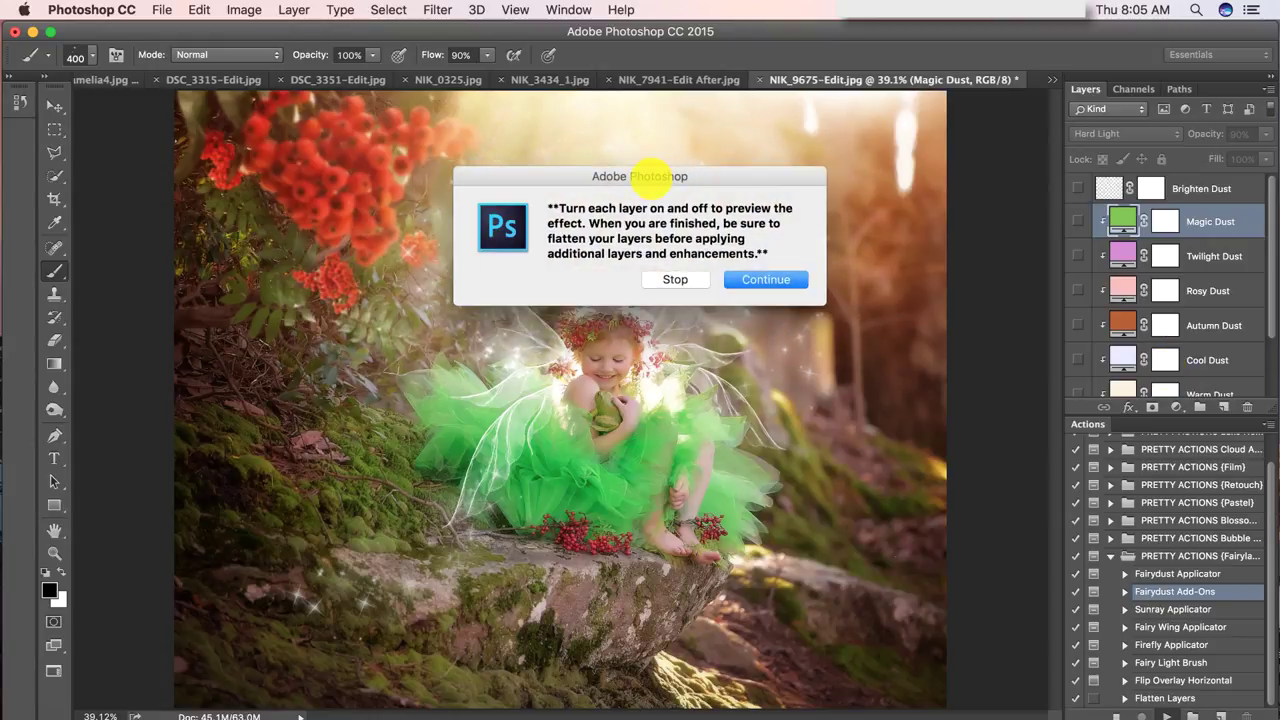
{"action": "left_click", "coordinate": [752, 279]}
Preview the Warm, Cool, Autumn, Magic and Brighten Dust layers in turn by toggling their visibility
{"action": "scroll", "coordinate": [1248, 320], "scroll_direction": "down", "scroll_amount": 3}
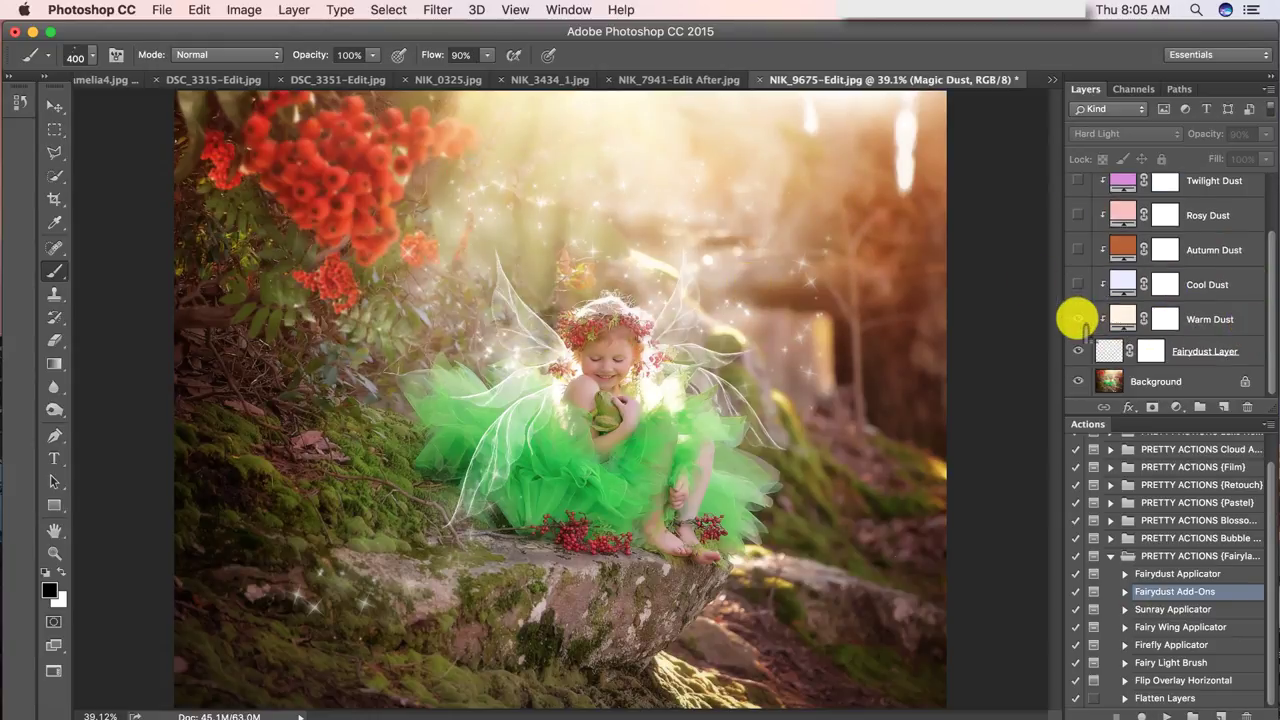
{"action": "left_click", "coordinate": [1077, 319]}
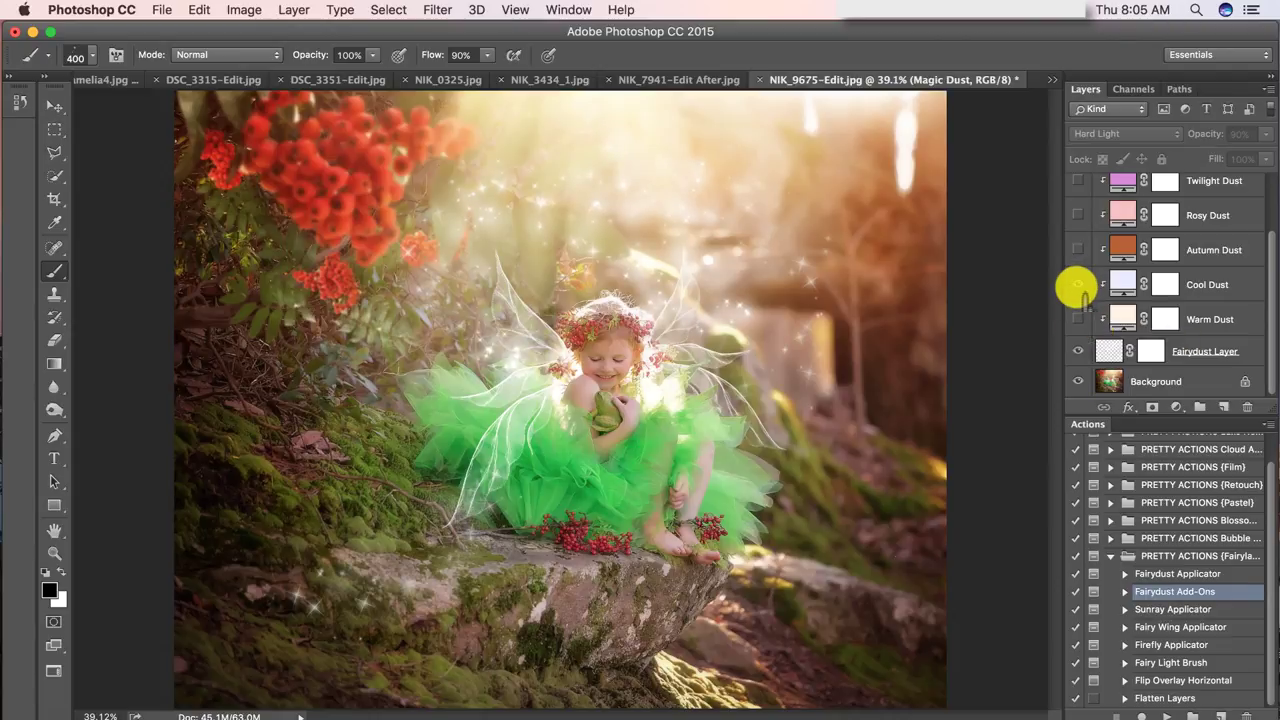
{"action": "left_click", "coordinate": [1077, 249]}
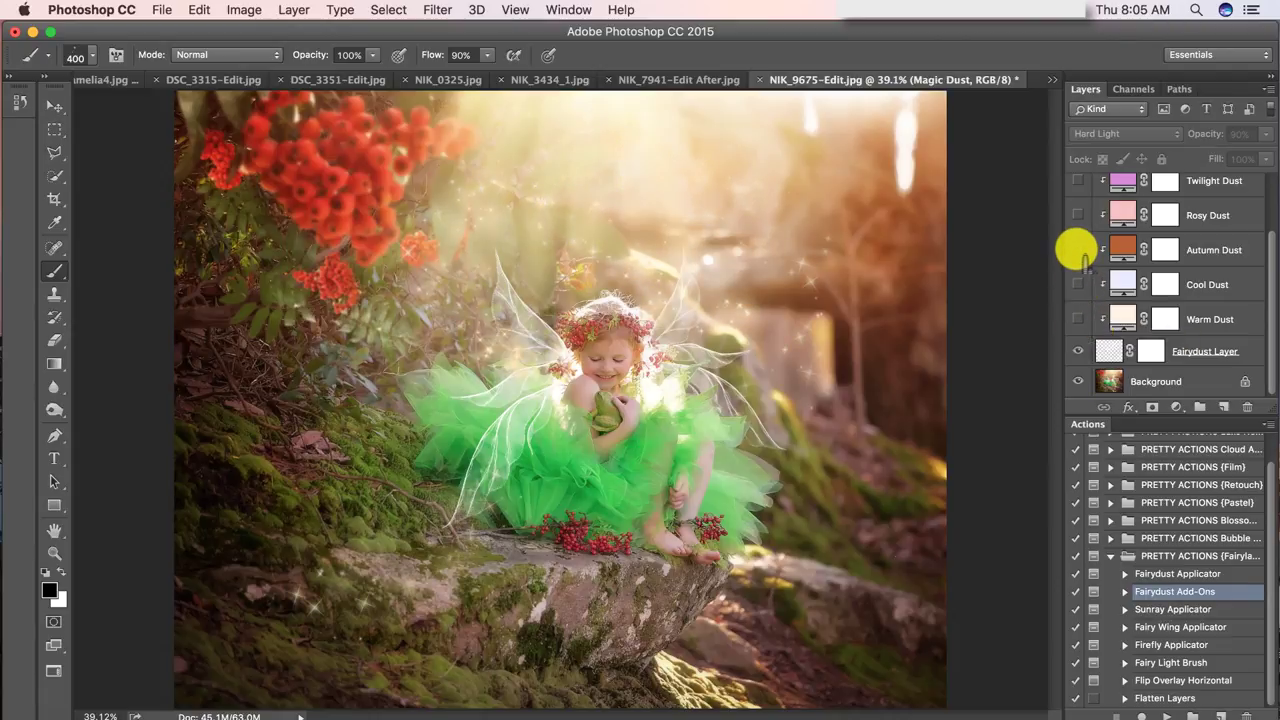
{"action": "scroll", "coordinate": [1071, 249], "scroll_direction": "up", "scroll_amount": 2}
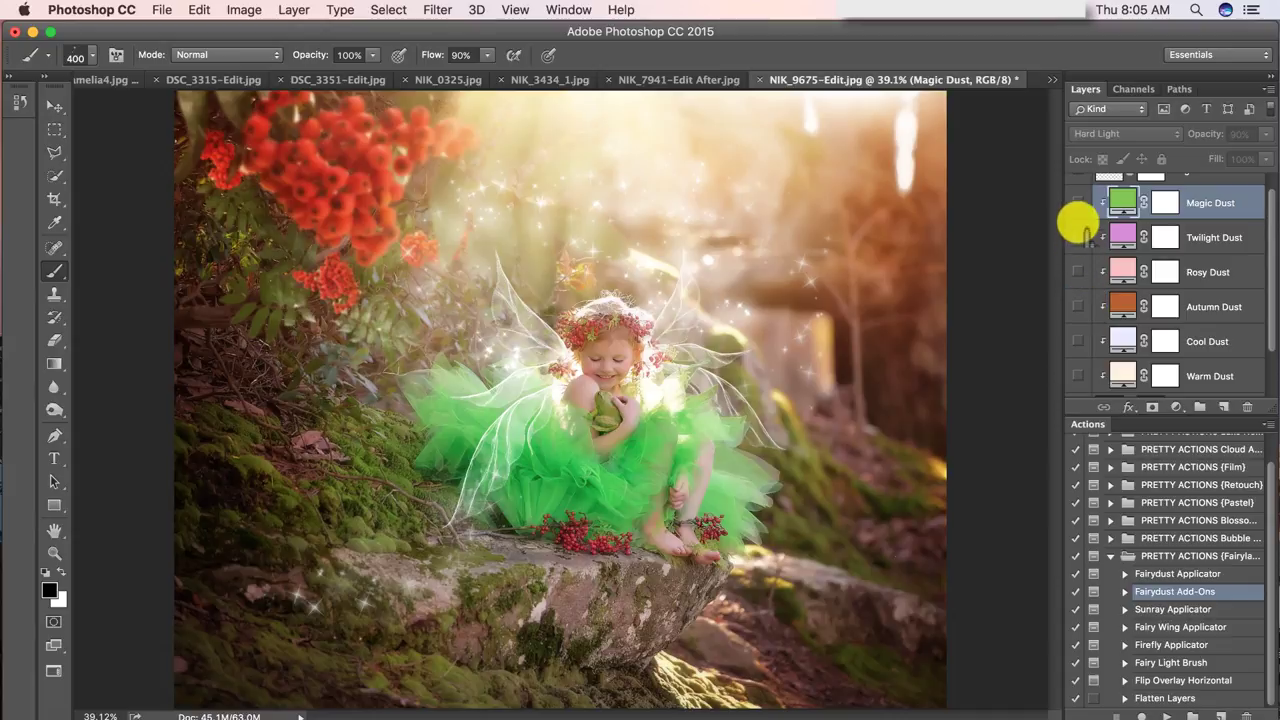
{"action": "left_click", "coordinate": [1077, 203]}
{"action": "scroll", "coordinate": [1077, 203], "scroll_direction": "up", "scroll_amount": 1}
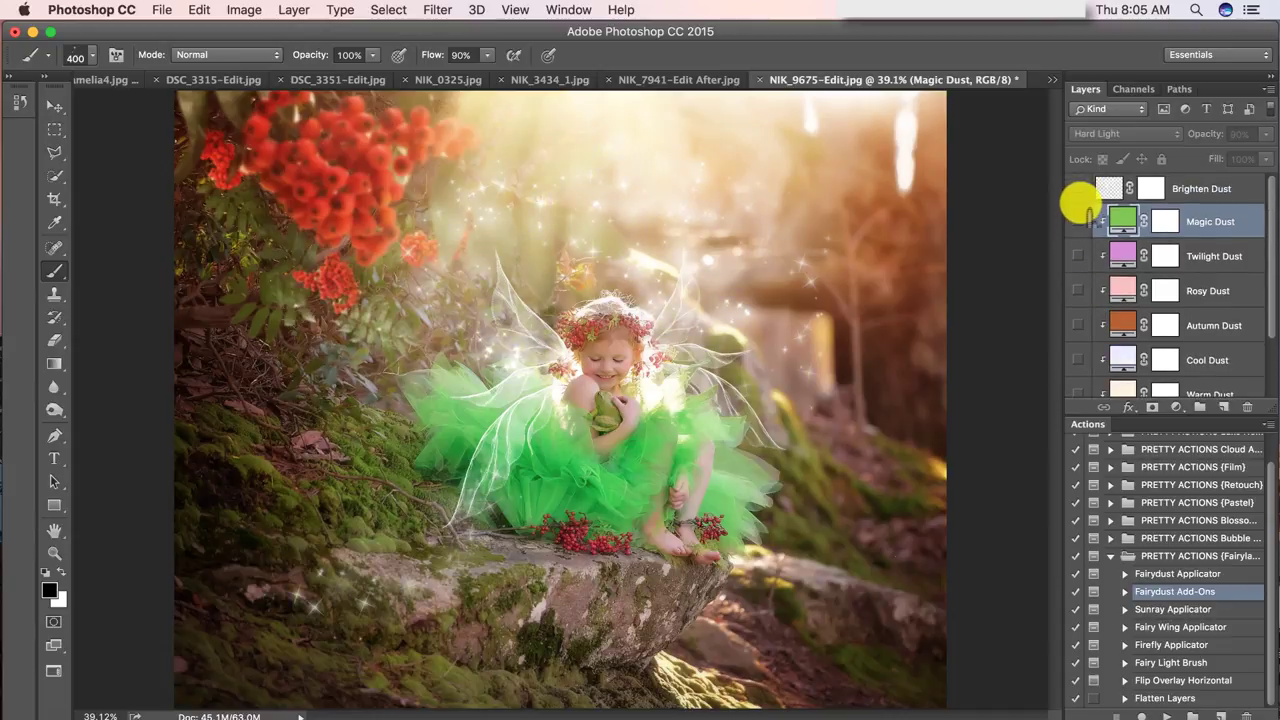
{"action": "left_click", "coordinate": [1077, 188]}
{"action": "left_click", "coordinate": [1077, 188]}
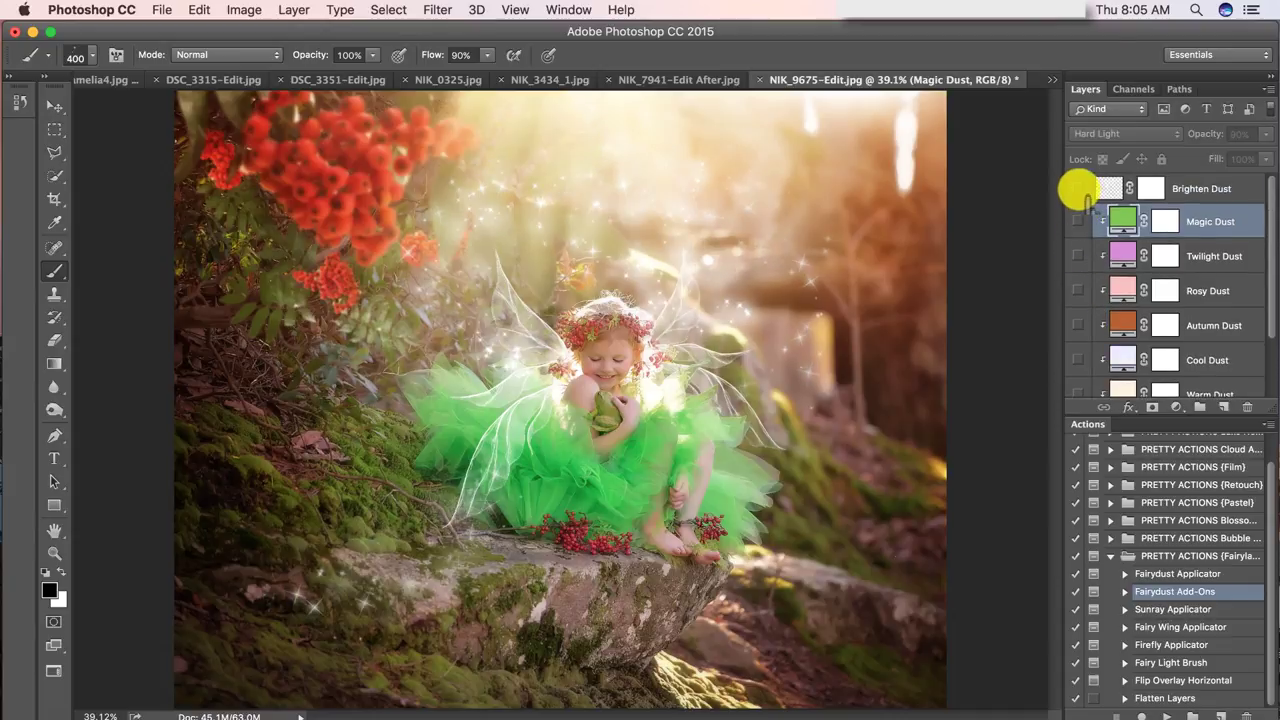
{"action": "left_click", "coordinate": [1077, 188]}
{"action": "left_click", "coordinate": [1077, 188]}
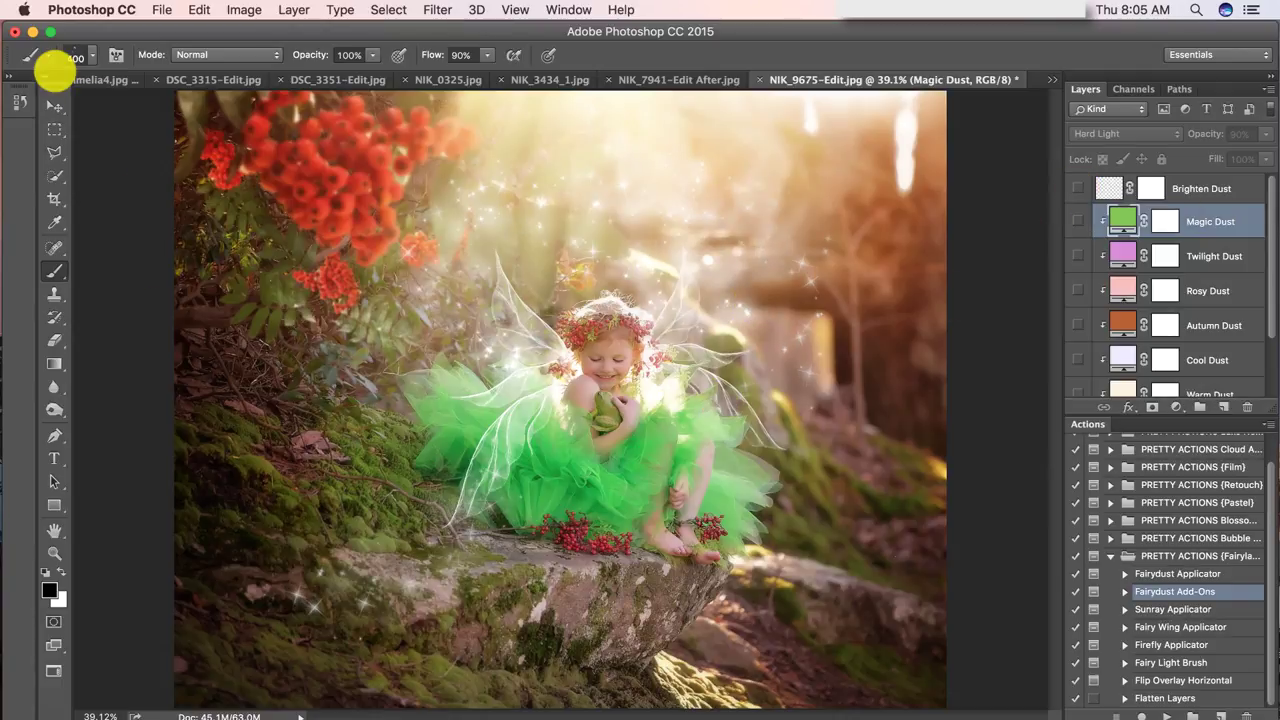
Take a new history snapshot of the current fairydust edit
{"action": "left_click", "coordinate": [17, 100]}
{"action": "scroll", "coordinate": [103, 258], "scroll_direction": "up", "scroll_amount": 15}
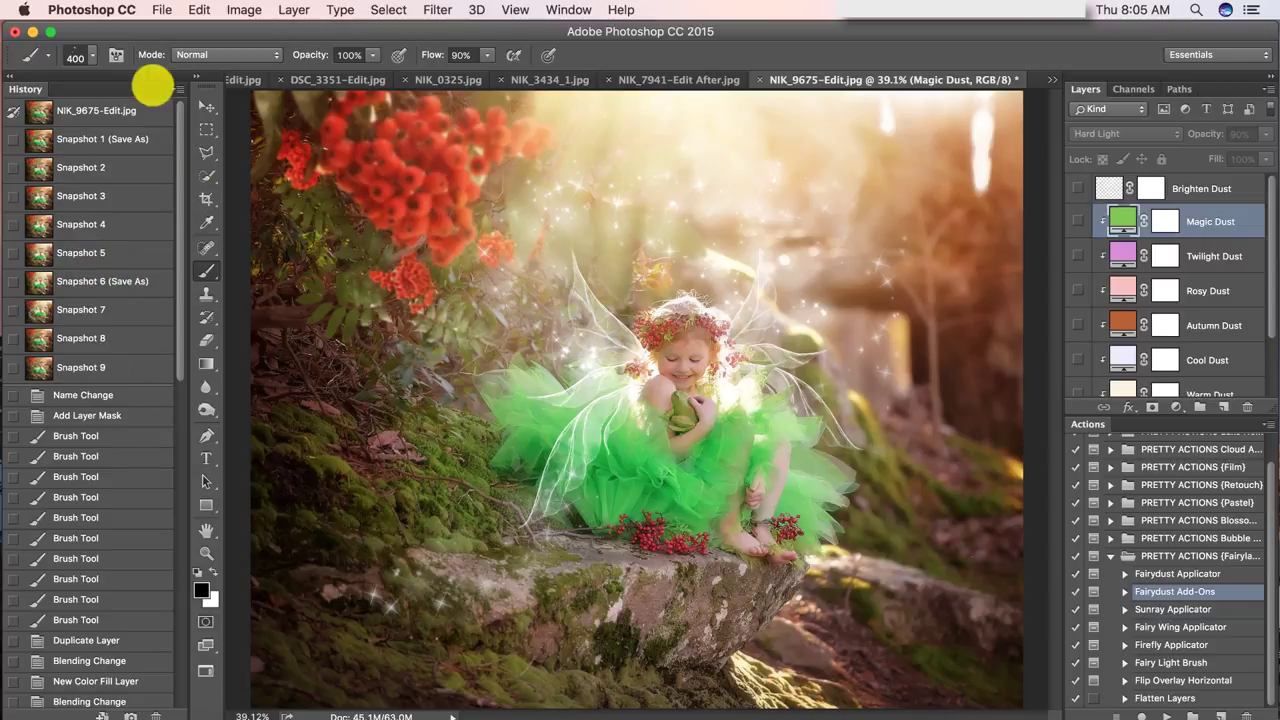
{"action": "left_click", "coordinate": [176, 89]}
{"action": "left_click", "coordinate": [205, 136]}
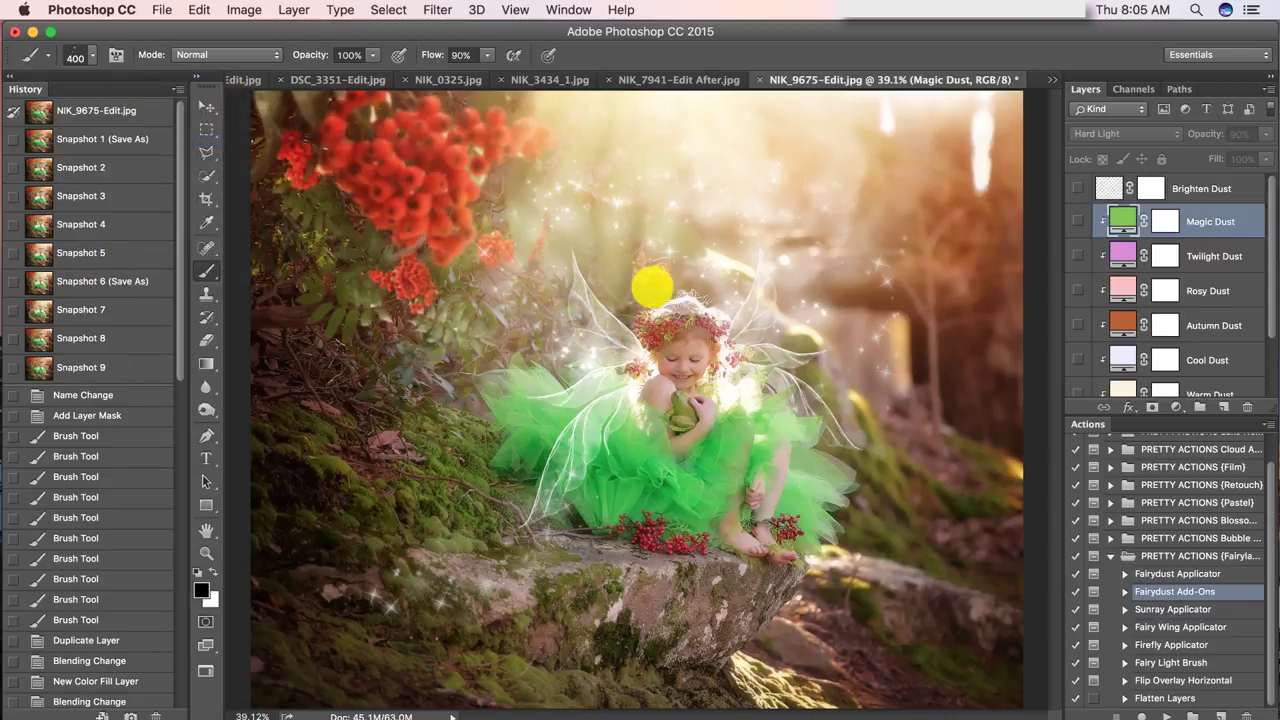
{"action": "left_click", "coordinate": [779, 343]}
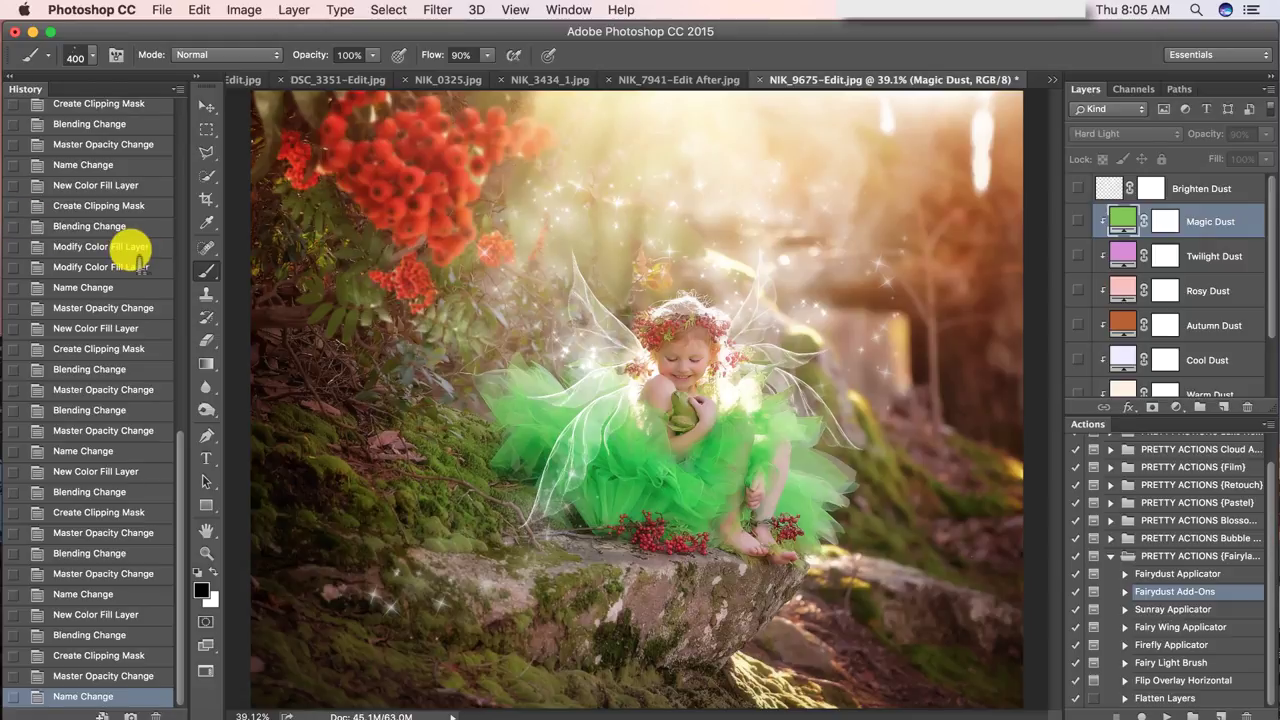
Compare the early Snapshot 1 (Save As) state with the finished edit in Snapshot 10, ending on Snapshot 10, and collapse the history
{"action": "scroll", "coordinate": [130, 245], "scroll_direction": "up", "scroll_amount": 15}
{"action": "left_click", "coordinate": [108, 139]}
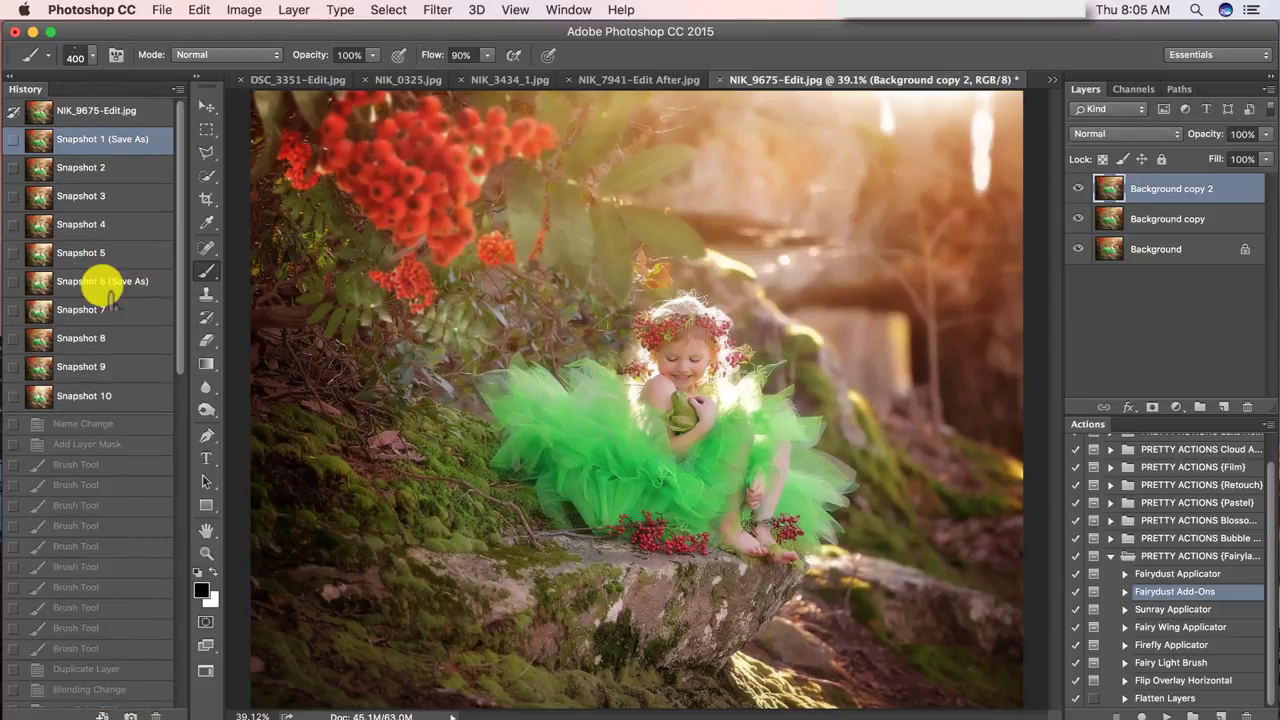
{"action": "left_click", "coordinate": [108, 397]}
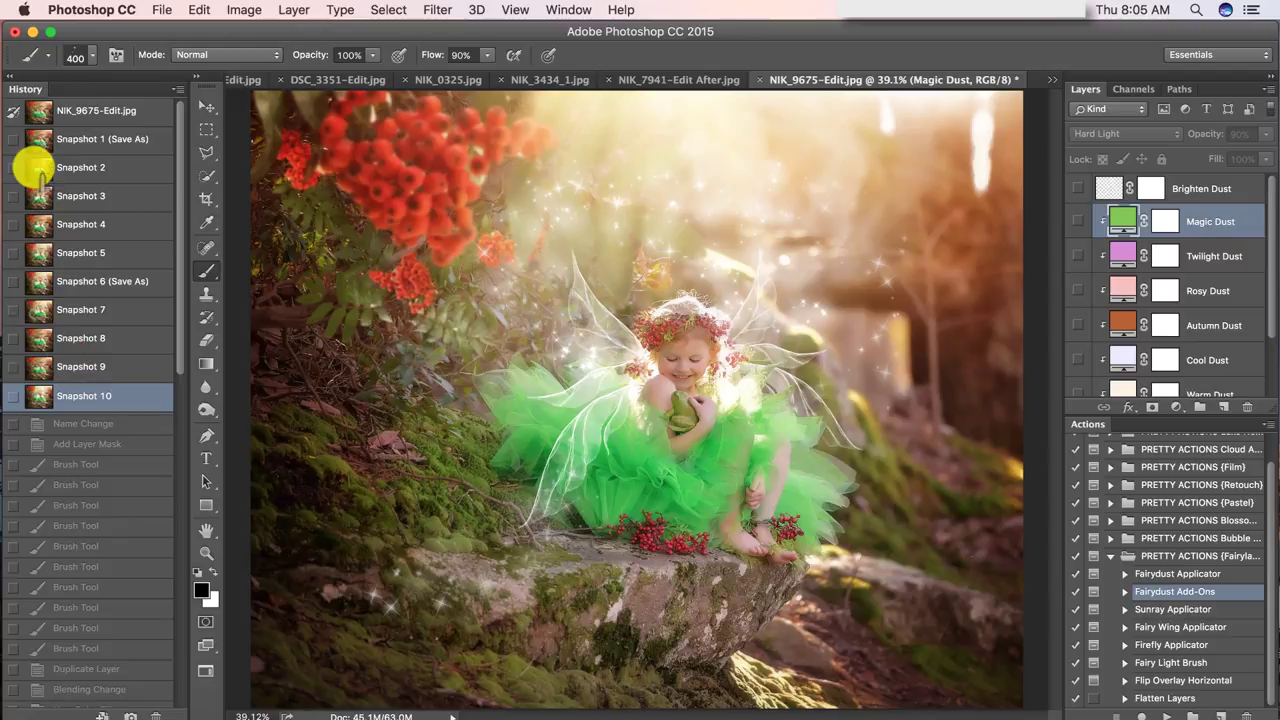
{"action": "left_click", "coordinate": [14, 76]}
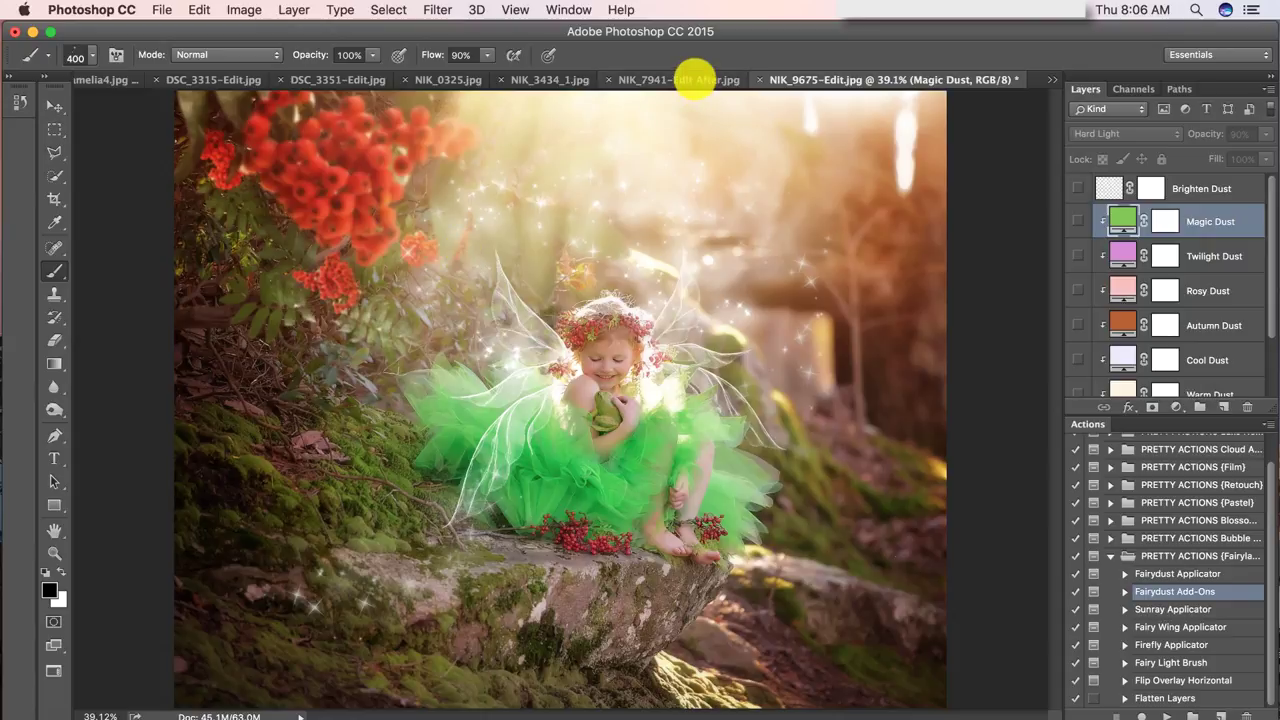
View the other edited fairy photos, NIK_7941-Edit After.jpg, NIK_3434_1.jpg and NIK_0325.jpg
{"action": "left_click", "coordinate": [680, 79]}
{"action": "left_click", "coordinate": [535, 79]}
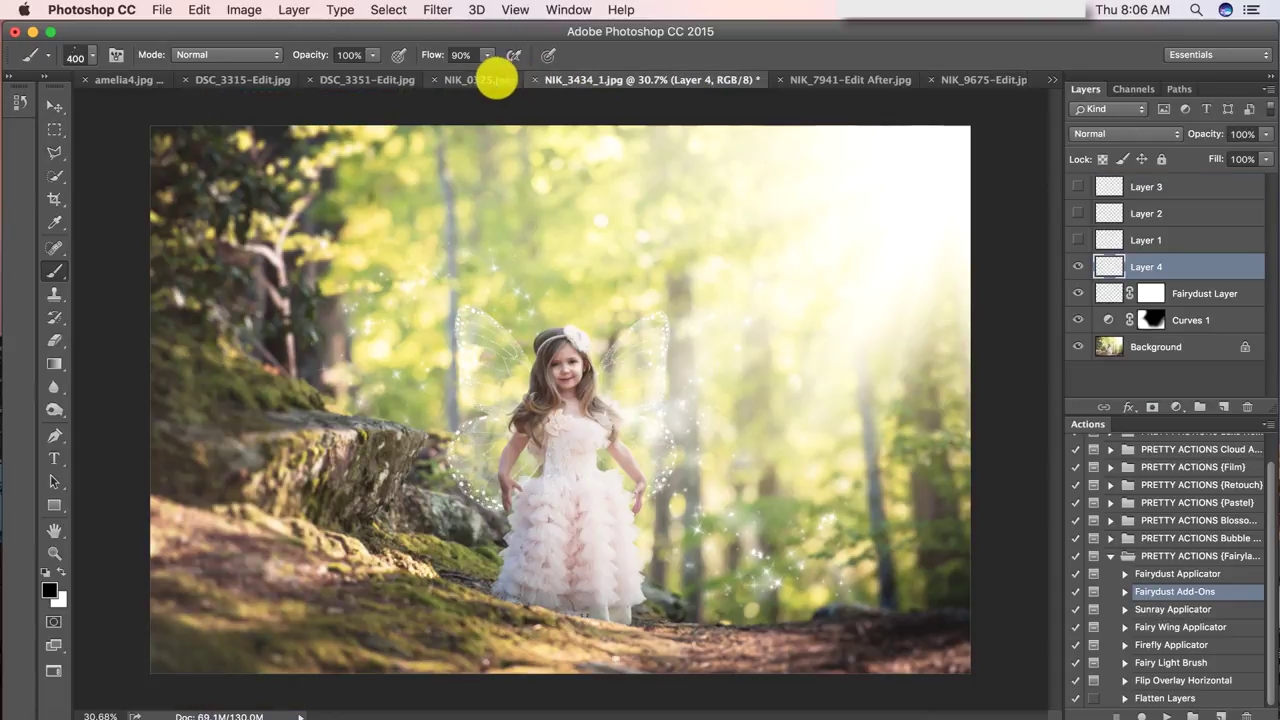
{"action": "left_click", "coordinate": [465, 79]}
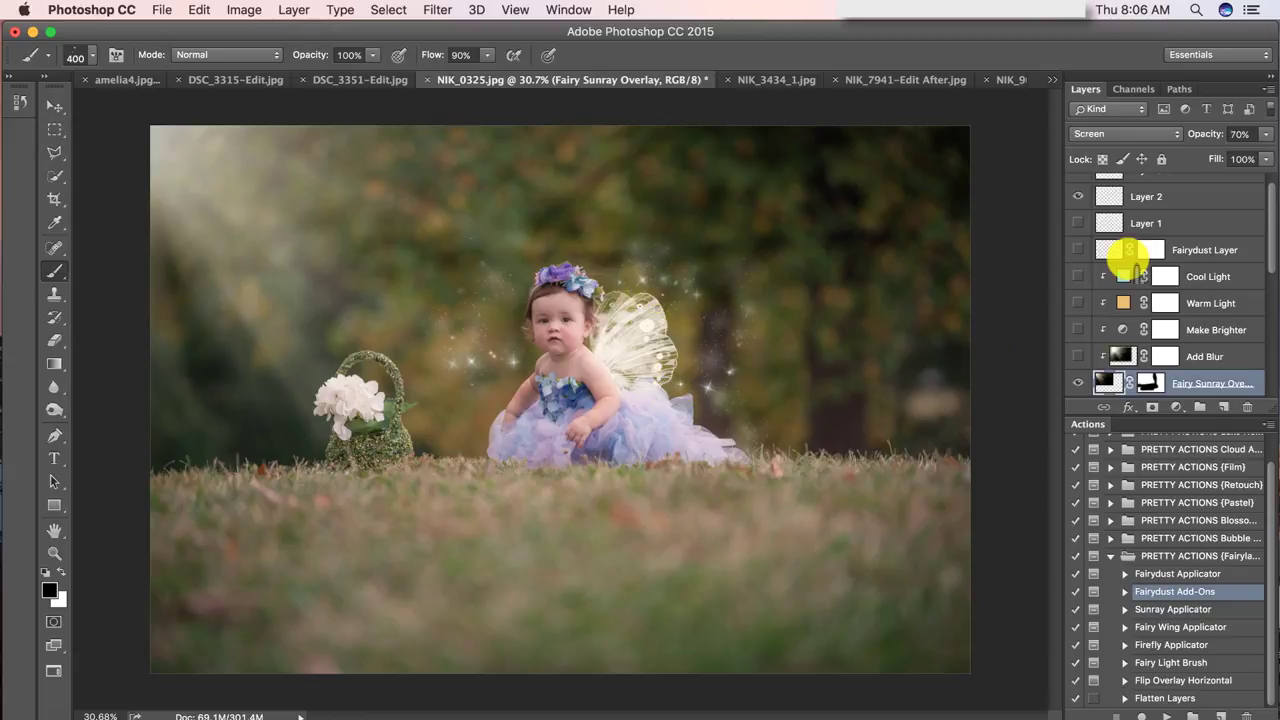
Delete all layers from the Fairy Sunray Overlay up to Layer 3 in NIK_0325.jpg
{"action": "scroll", "coordinate": [1243, 322], "scroll_direction": "up", "scroll_amount": 1}
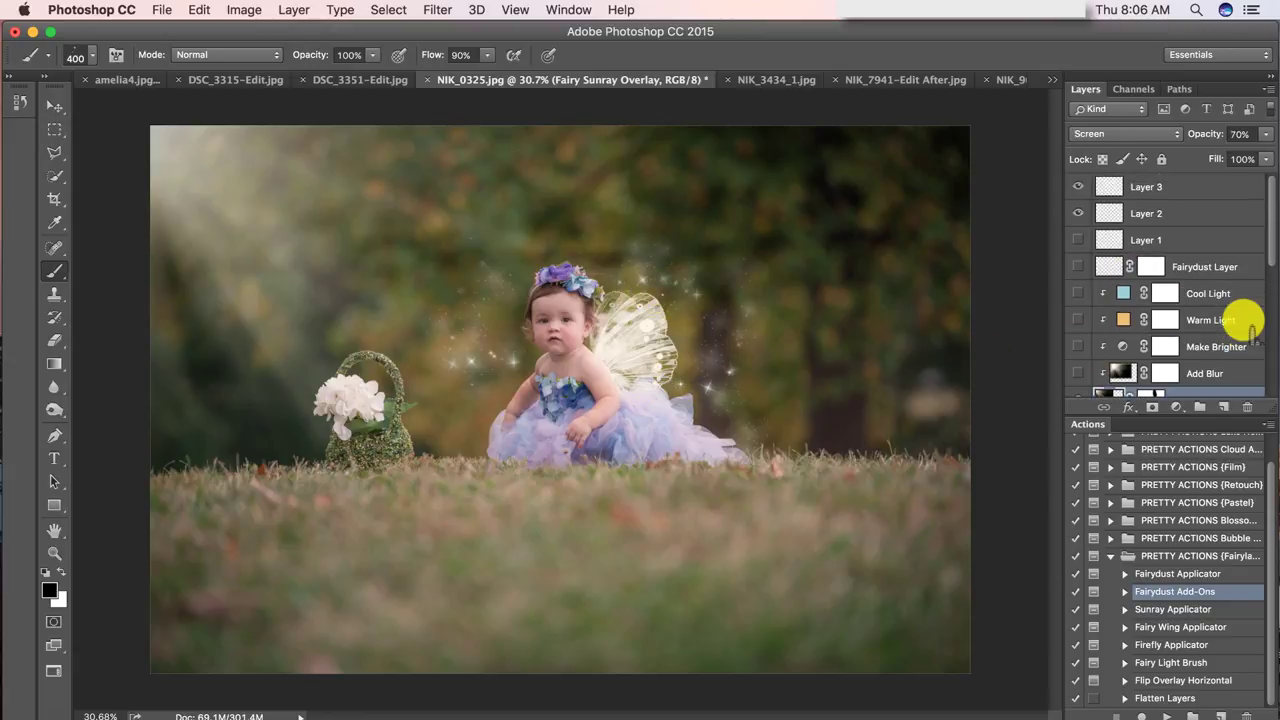
{"action": "left_click", "coordinate": [1218, 195], "text": "shift"}
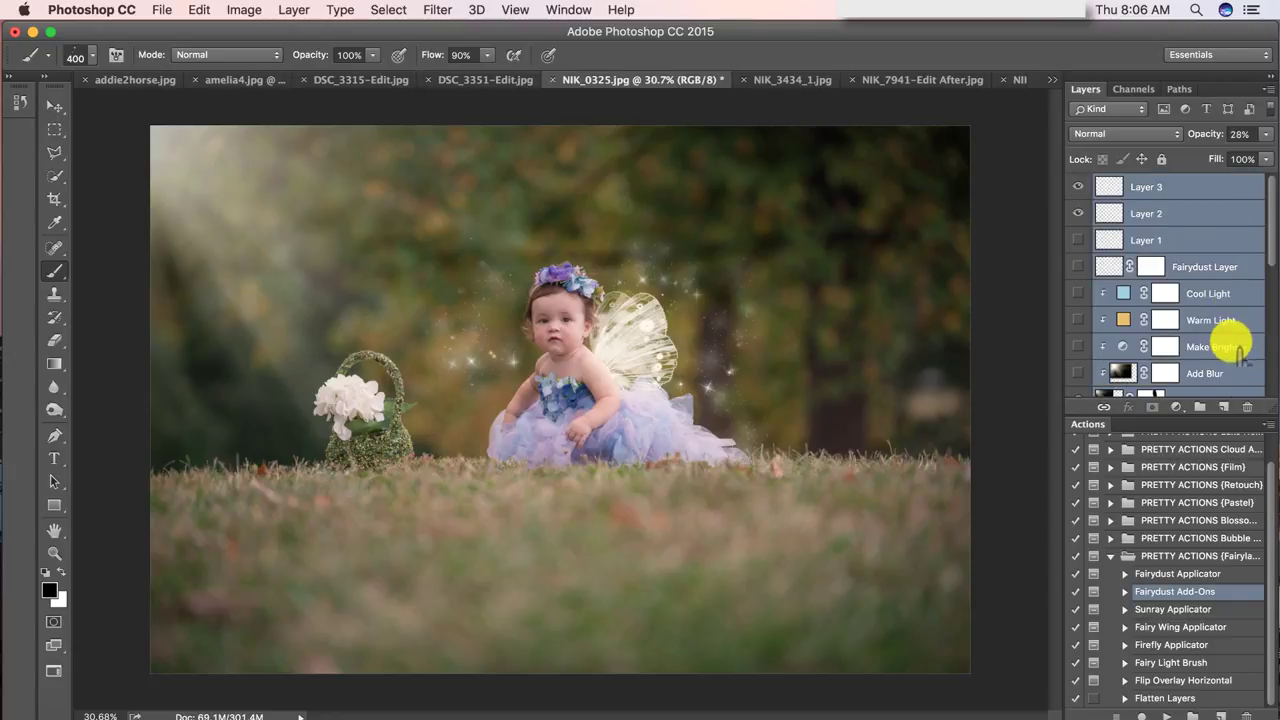
{"action": "left_click_drag", "start_coordinate": [1236, 346], "coordinate": [1248, 406]}
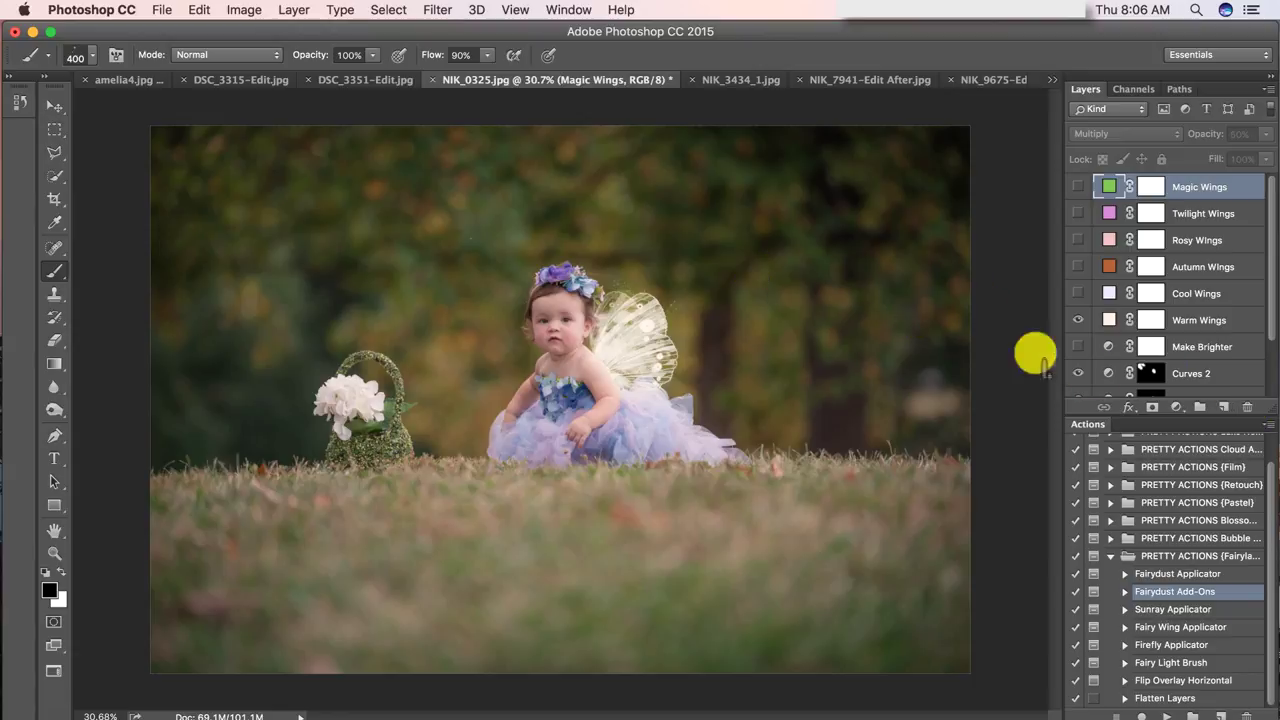
Revert the photo to its original NIK_0325.jpg opening state in the history and collapse the history
{"action": "left_click", "coordinate": [13, 77]}
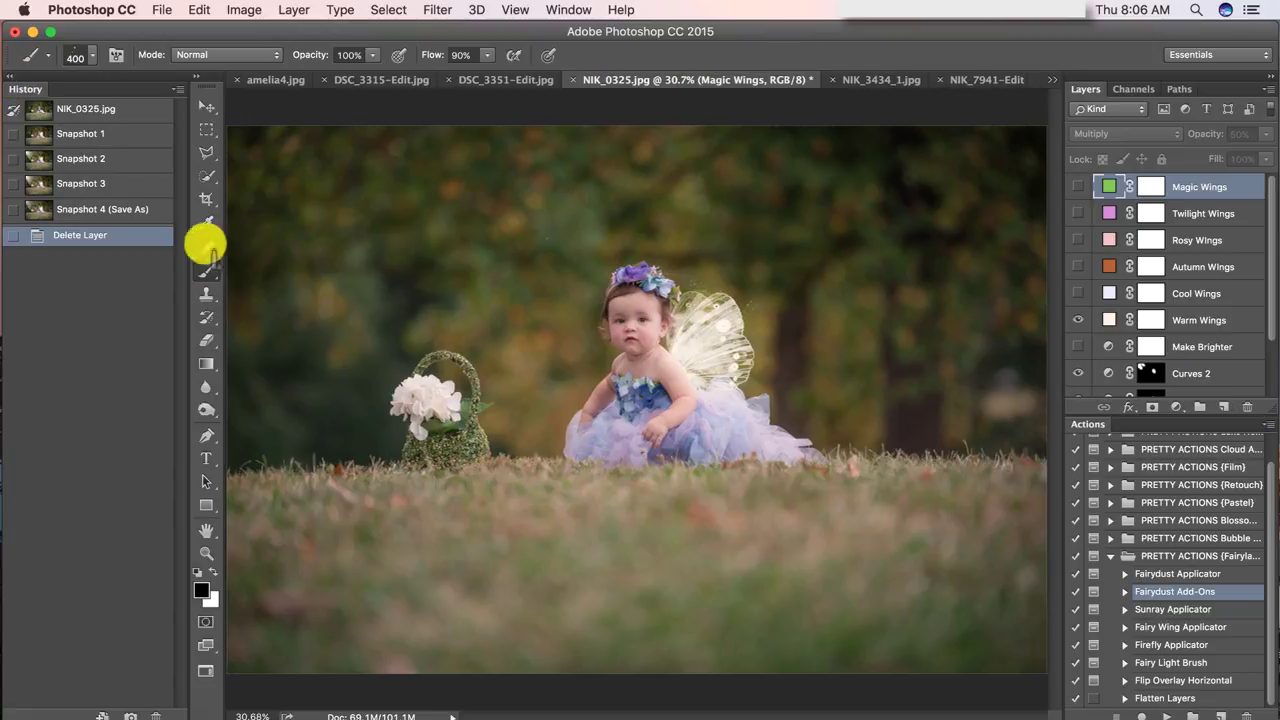
{"action": "left_click", "coordinate": [120, 108]}
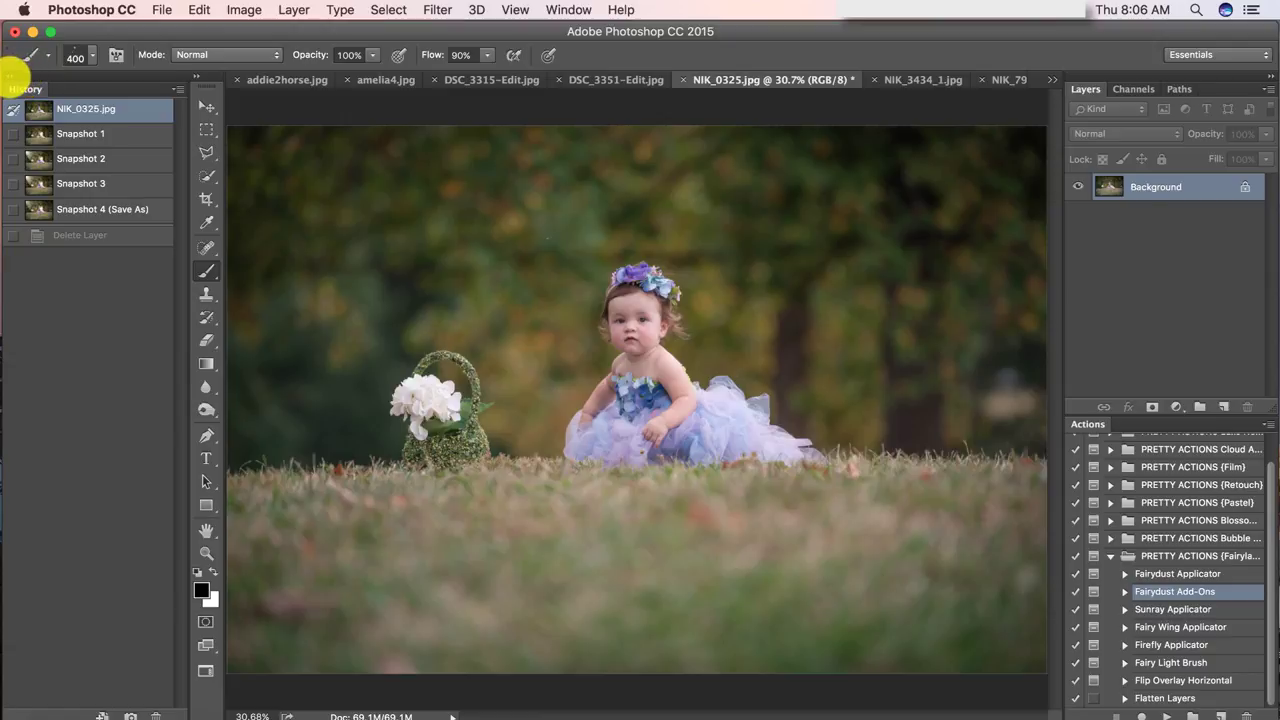
{"action": "left_click", "coordinate": [16, 70]}
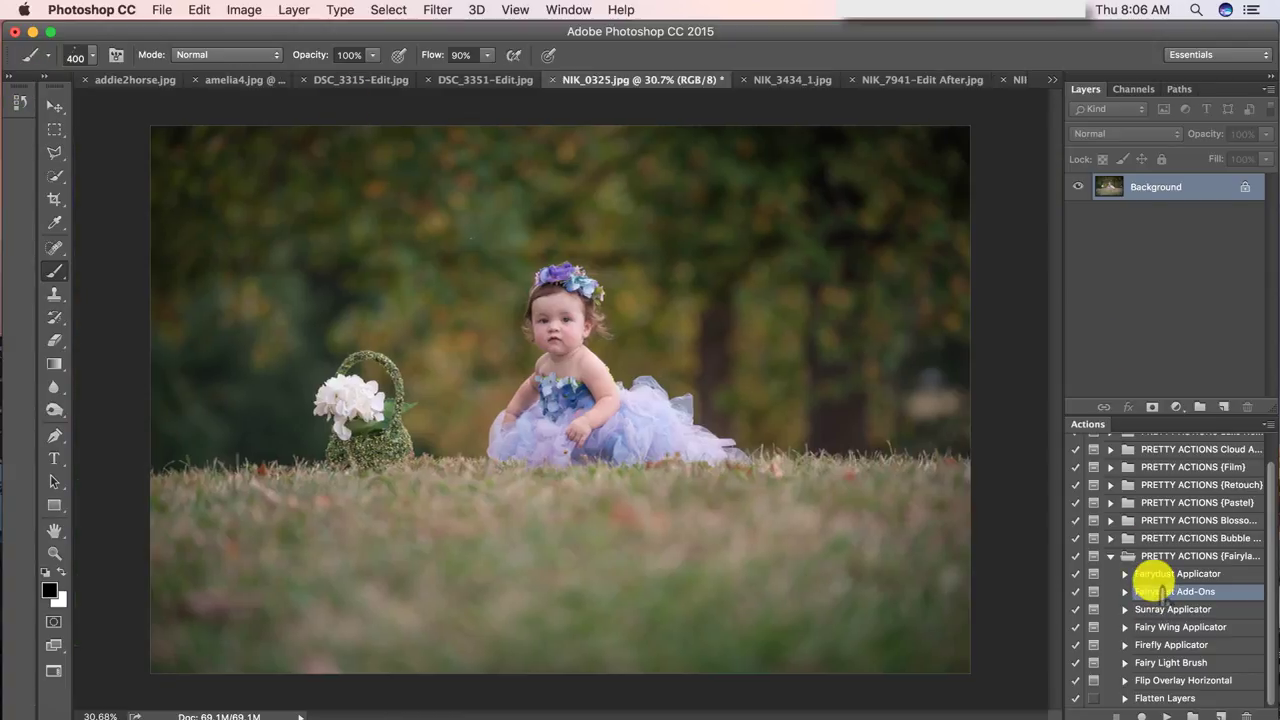
Run the Fairy Wing Applicator action and open the Fairy Wings folder inside Fairyland Website Images for the overlay
{"action": "left_click", "coordinate": [1180, 627]}
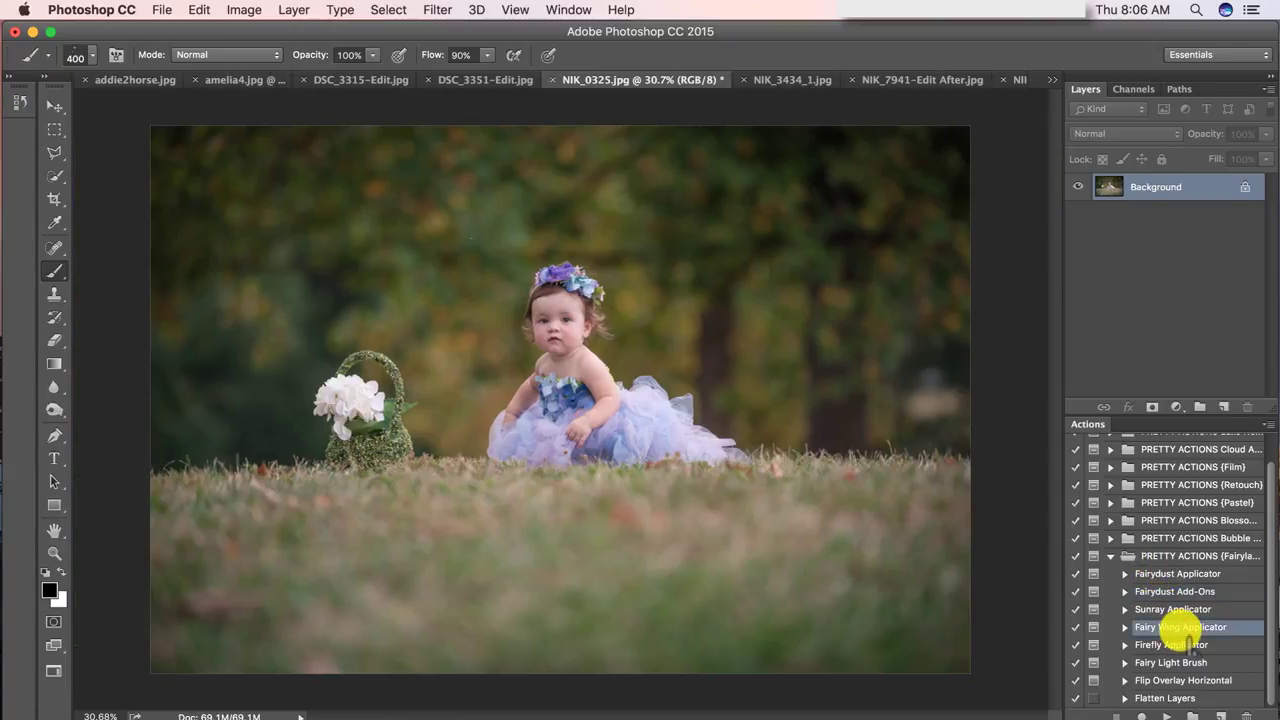
{"action": "left_click", "coordinate": [1166, 716]}
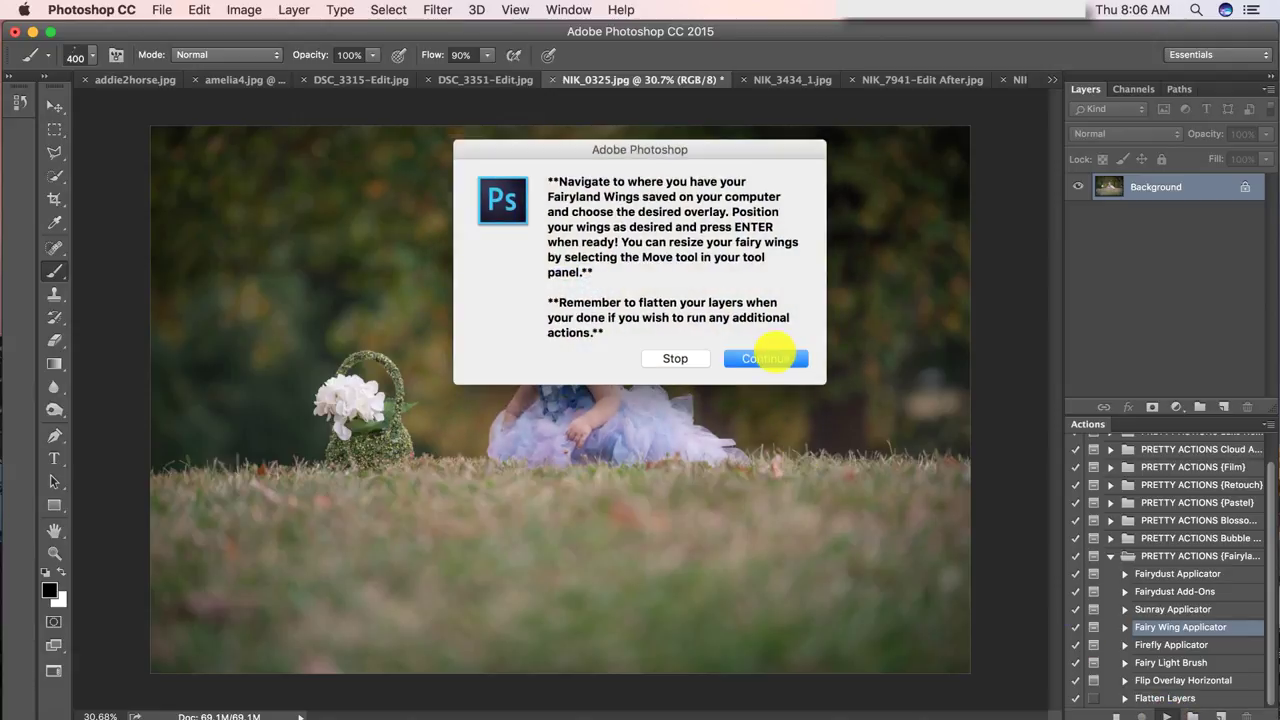
{"action": "left_click", "coordinate": [770, 358]}
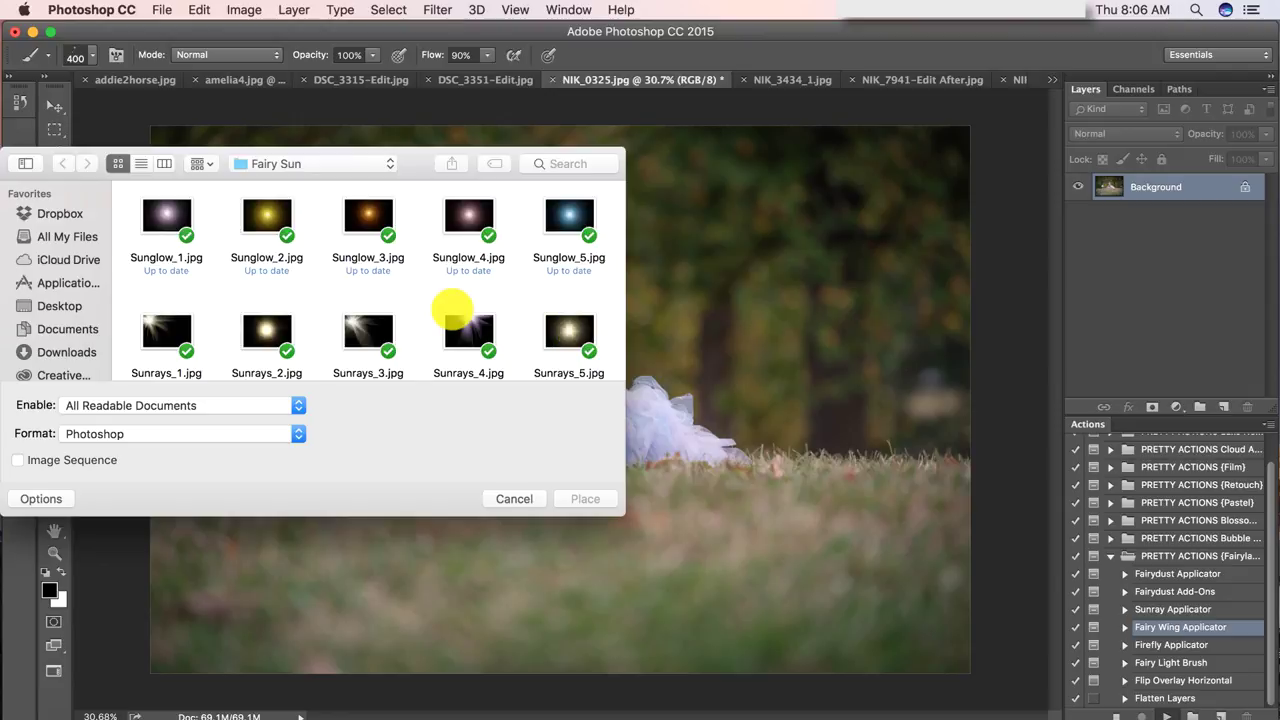
{"action": "scroll", "coordinate": [453, 309], "scroll_direction": "down", "scroll_amount": 2}
{"action": "scroll", "coordinate": [453, 309], "scroll_direction": "up", "scroll_amount": 2}
{"action": "left_click", "coordinate": [337, 163]}
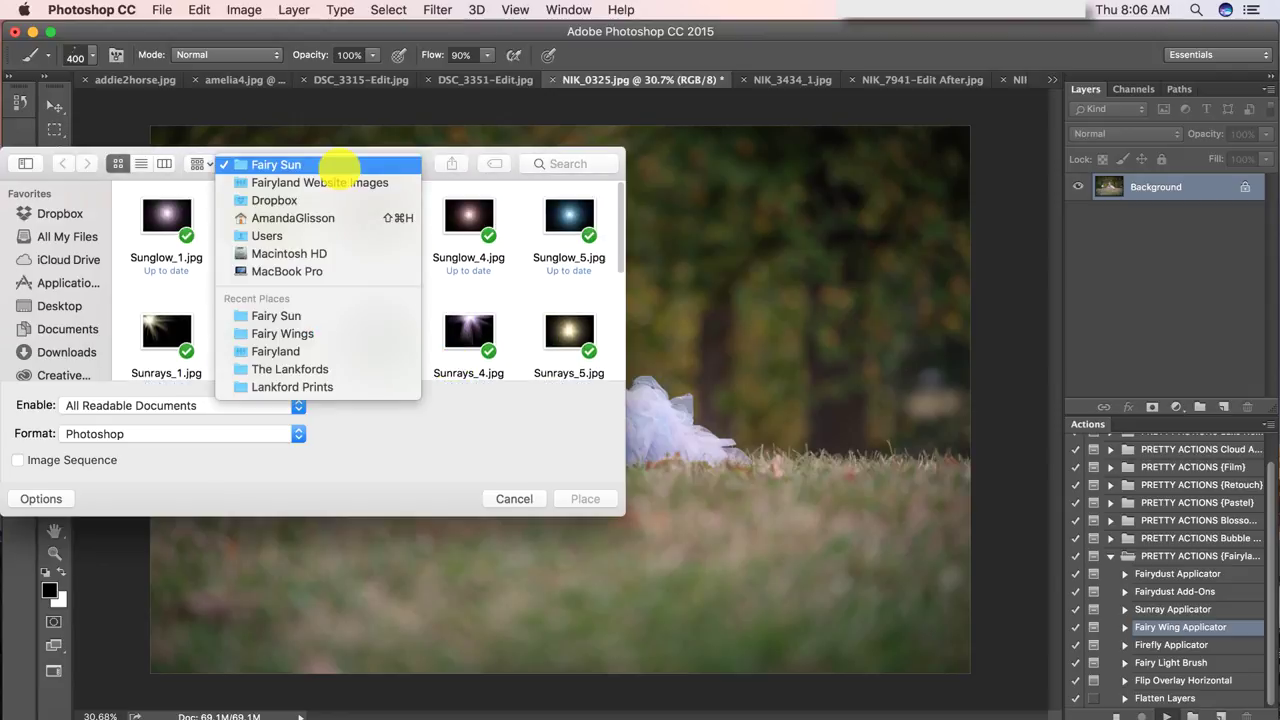
{"action": "left_click", "coordinate": [330, 177]}
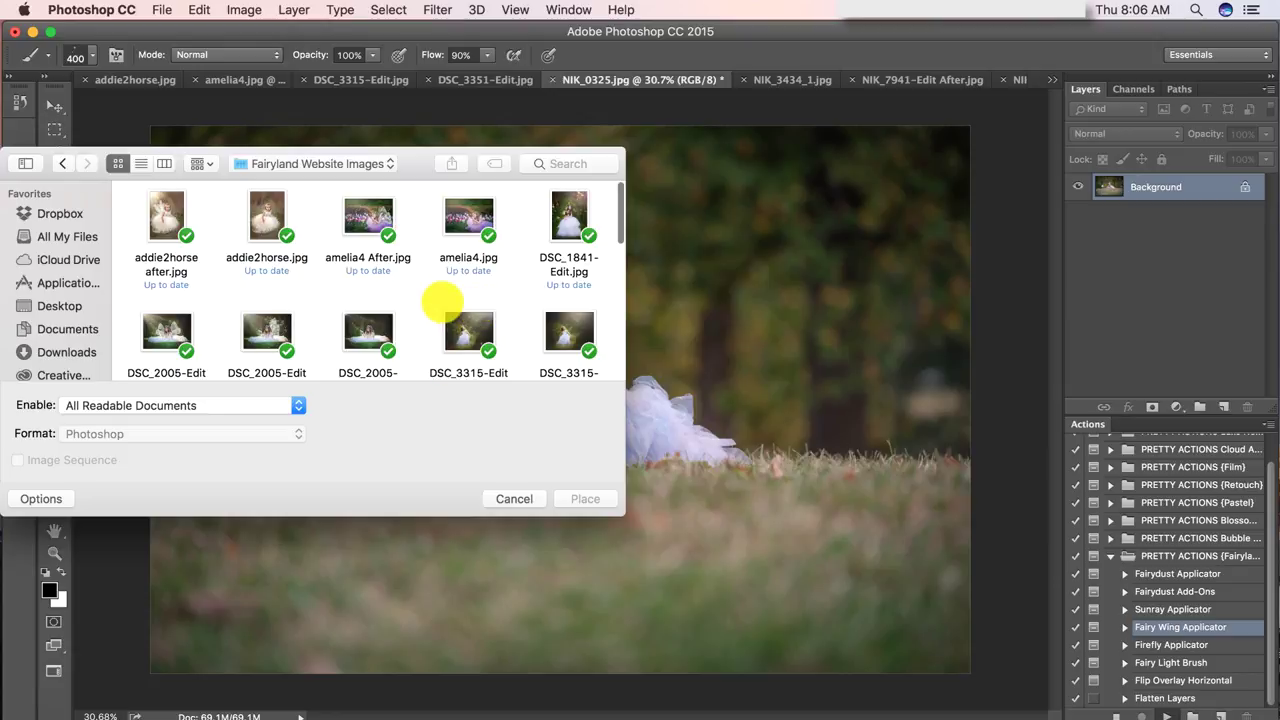
{"action": "scroll", "coordinate": [437, 300], "scroll_direction": "down", "scroll_amount": 4}
{"action": "scroll", "coordinate": [441, 303], "scroll_direction": "down", "scroll_amount": 2}
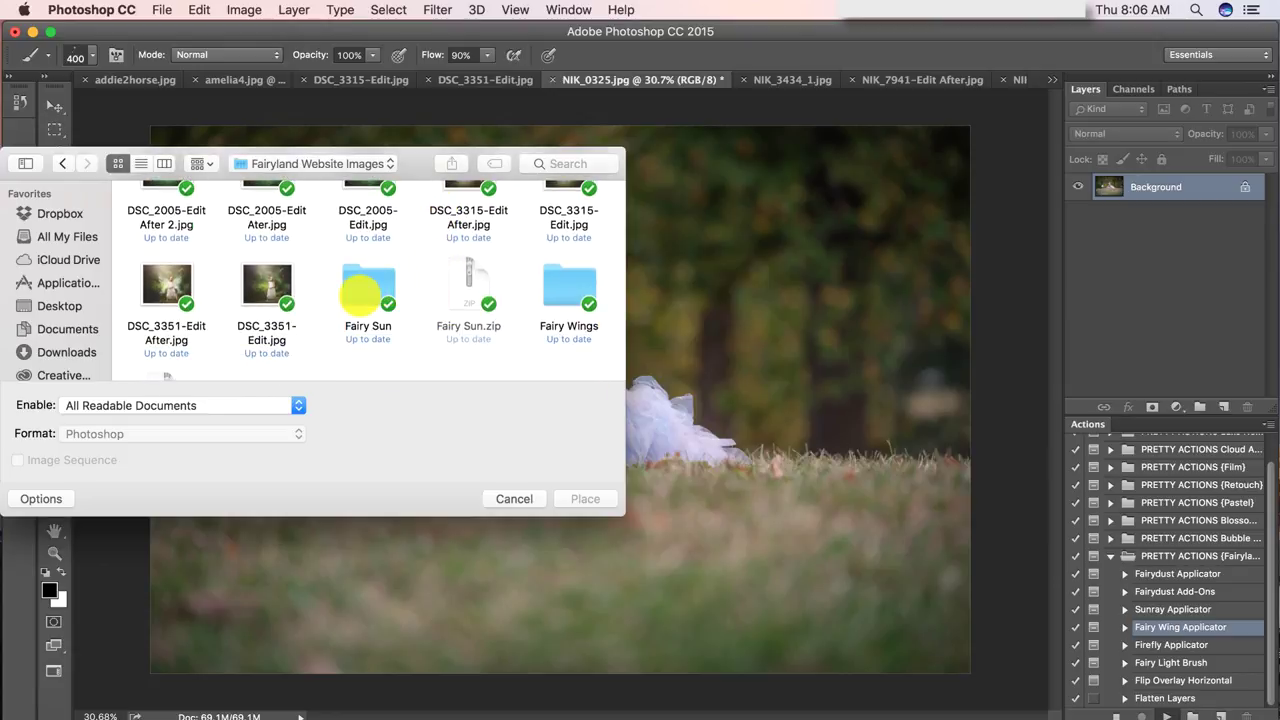
{"action": "left_click", "coordinate": [566, 288]}
{"action": "double_click", "coordinate": [566, 288]}
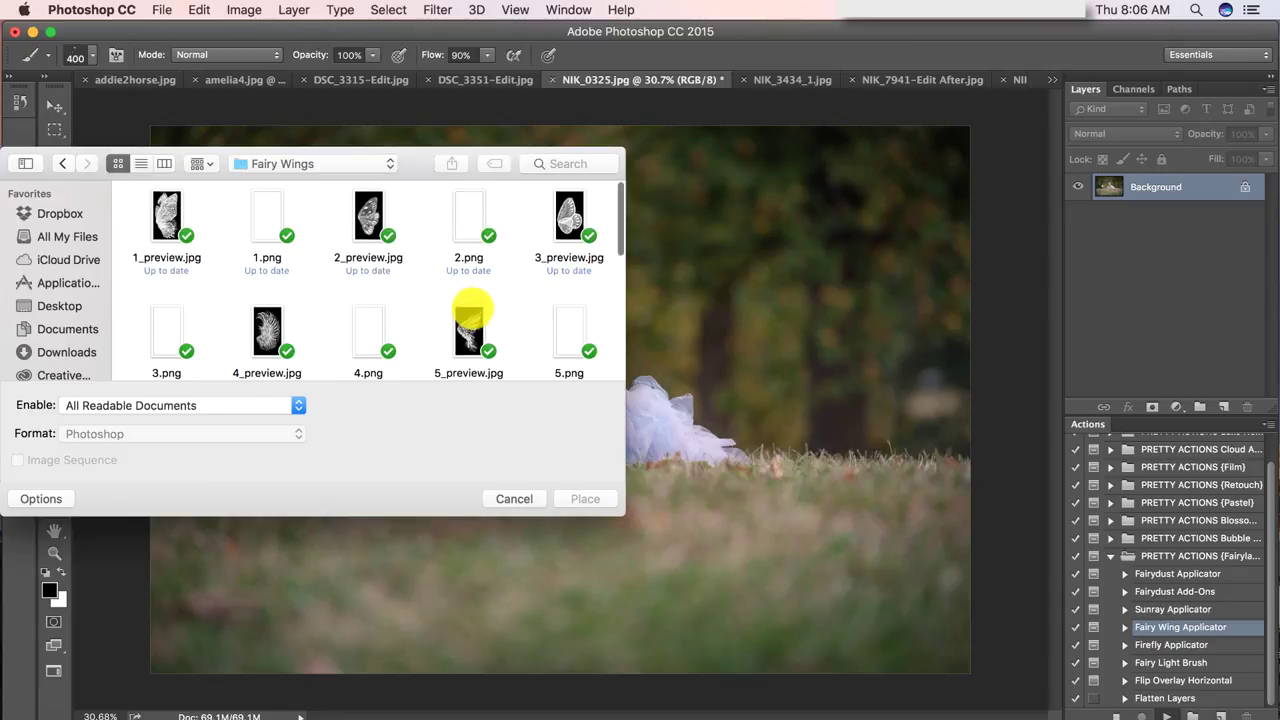
Browse the wing previews in the Fairy Wings folder, from 1_preview.jpg to 12_preview.jpg
{"action": "scroll", "coordinate": [466, 300], "scroll_direction": "down", "scroll_amount": 1}
{"action": "scroll", "coordinate": [470, 312], "scroll_direction": "down", "scroll_amount": 5}
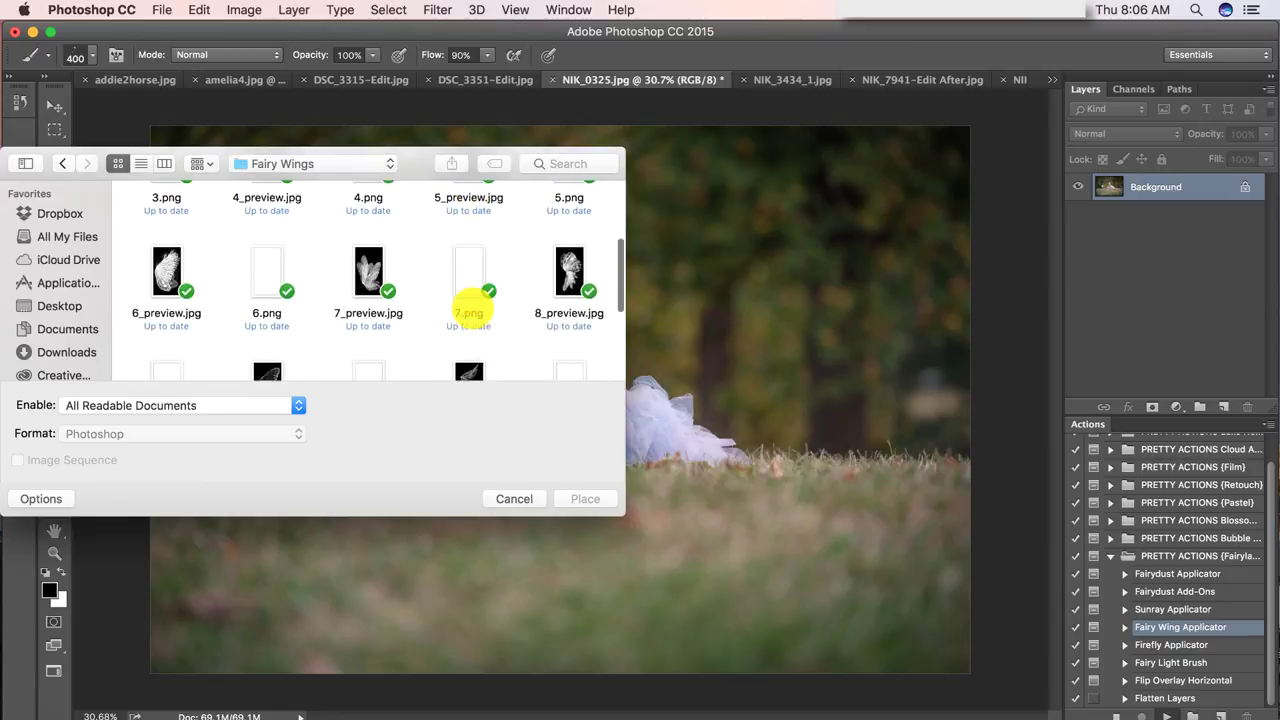
{"action": "scroll", "coordinate": [470, 300], "scroll_direction": "down", "scroll_amount": 4}
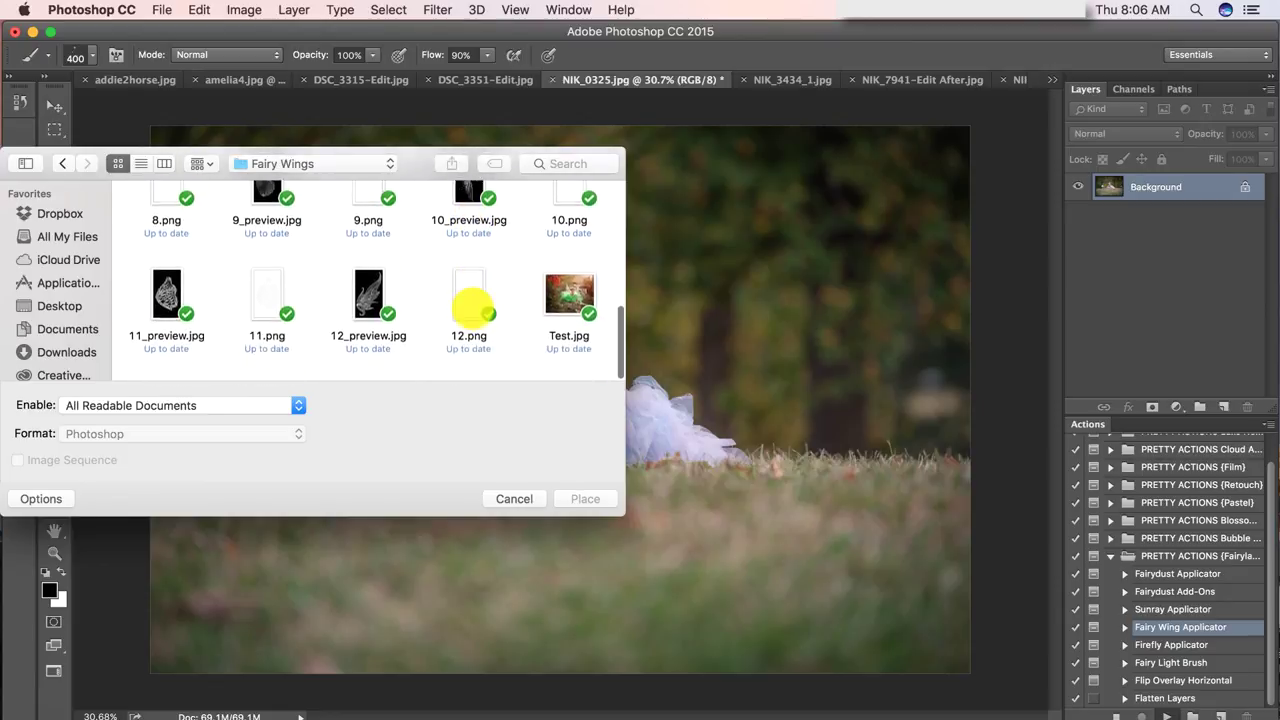
{"action": "scroll", "coordinate": [471, 306], "scroll_direction": "up", "scroll_amount": 1}
{"action": "scroll", "coordinate": [471, 312], "scroll_direction": "up", "scroll_amount": 6}
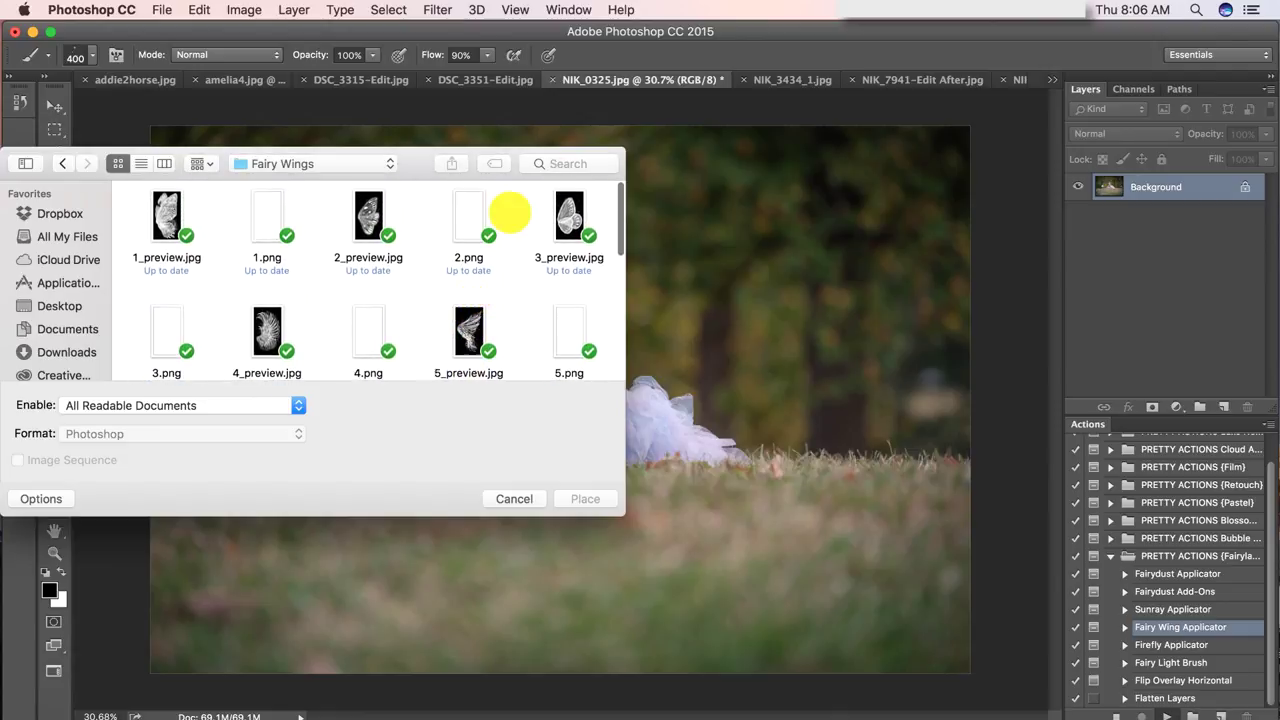
{"action": "scroll", "coordinate": [523, 257], "scroll_direction": "down", "scroll_amount": 4}
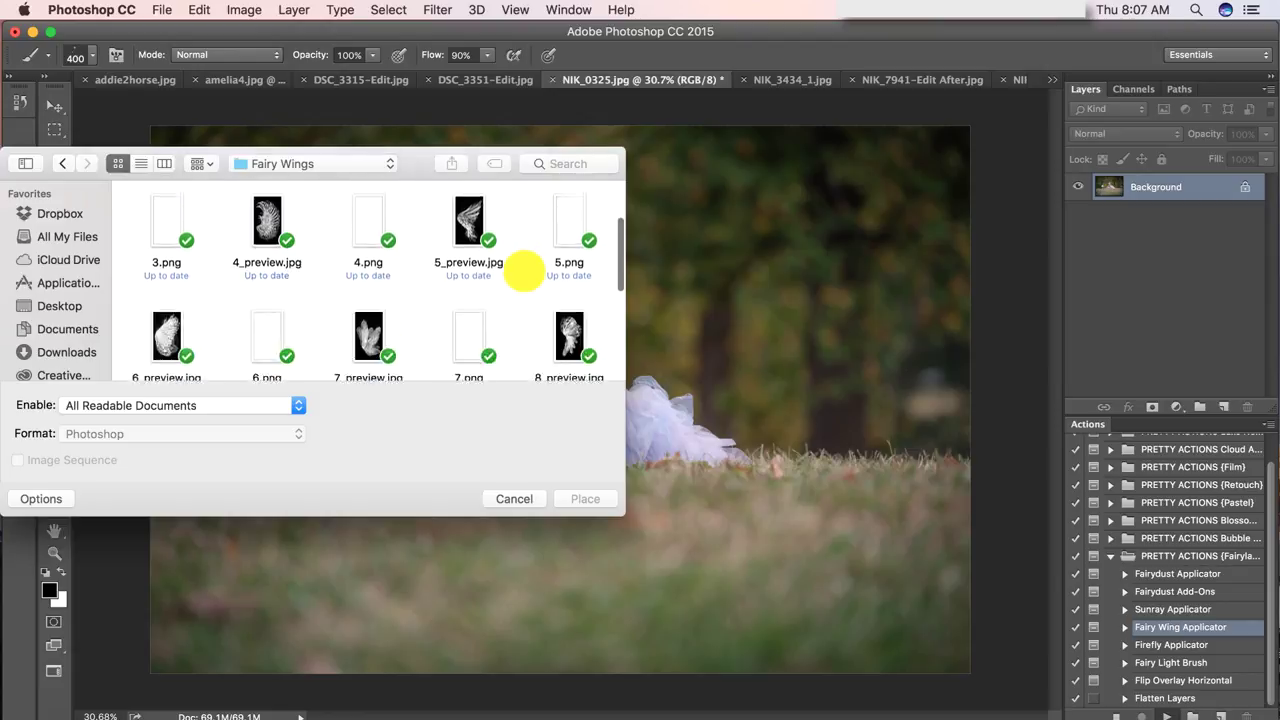
{"action": "scroll", "coordinate": [523, 271], "scroll_direction": "up", "scroll_amount": 2}
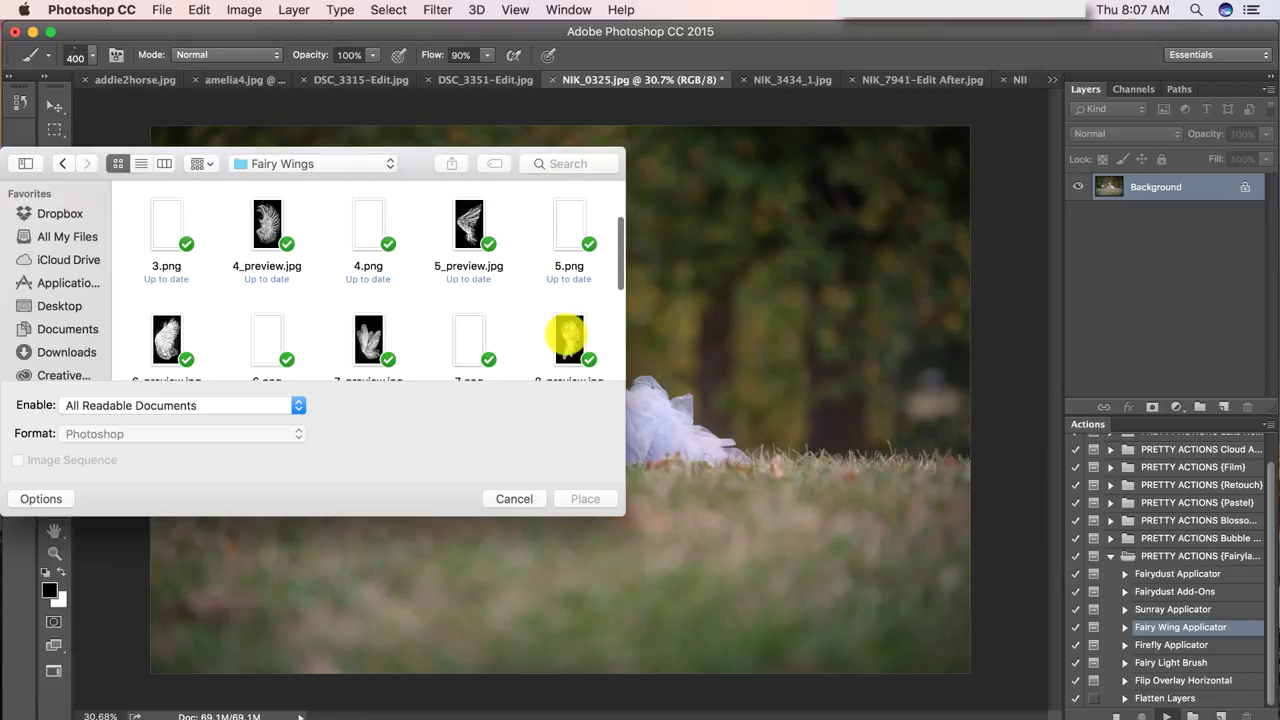
{"action": "scroll", "coordinate": [533, 337], "scroll_direction": "down", "scroll_amount": 1}
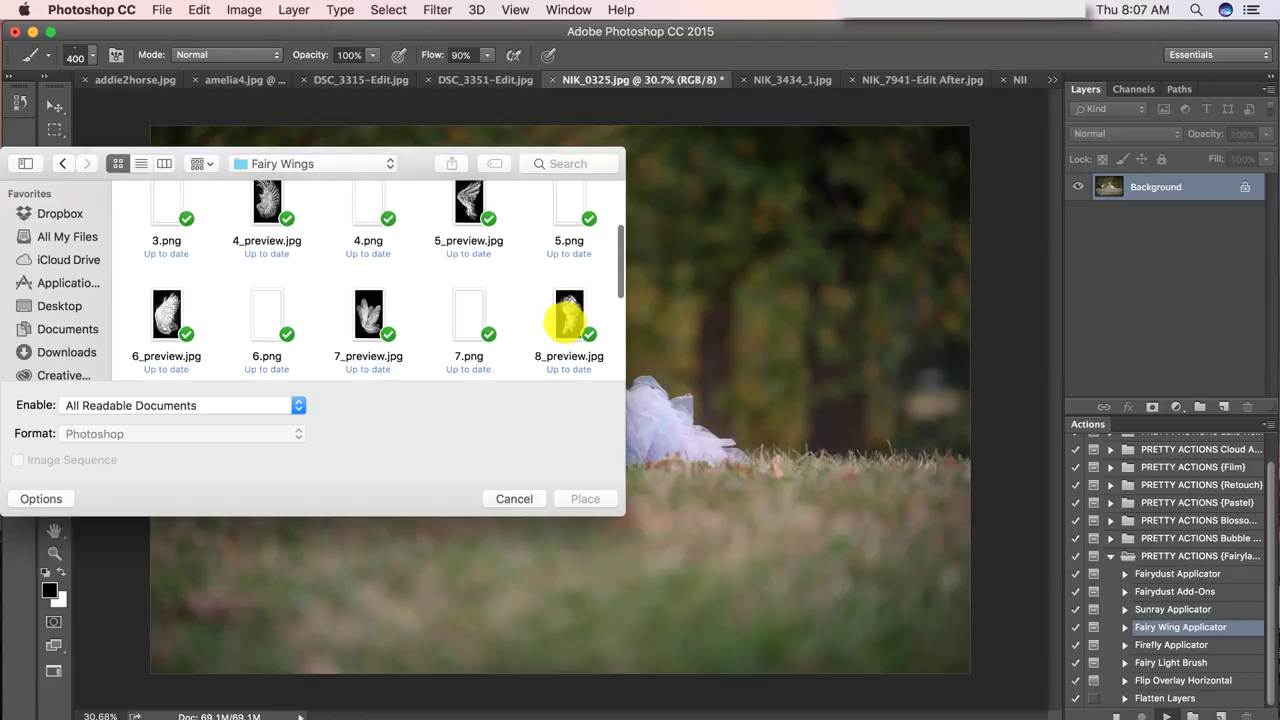
{"action": "scroll", "coordinate": [429, 323], "scroll_direction": "down", "scroll_amount": 2}
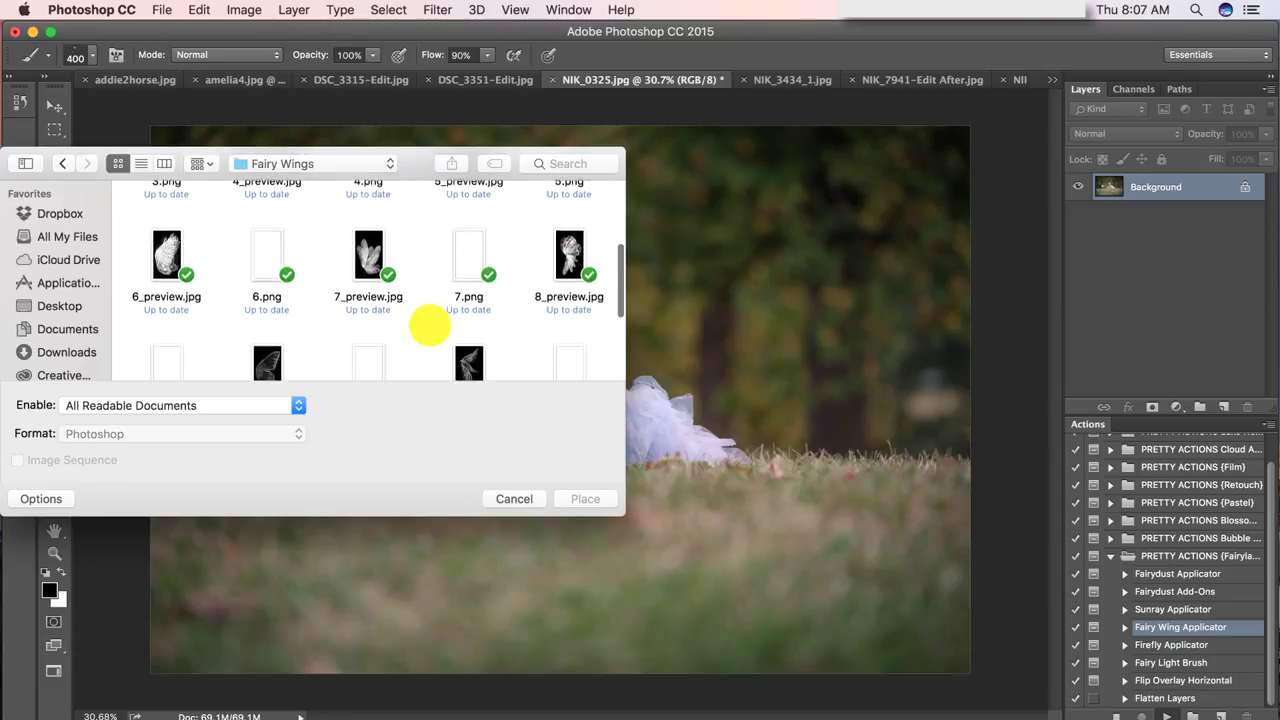
{"action": "scroll", "coordinate": [527, 297], "scroll_direction": "down", "scroll_amount": 1}
{"action": "scroll", "coordinate": [527, 297], "scroll_direction": "down", "scroll_amount": 1}
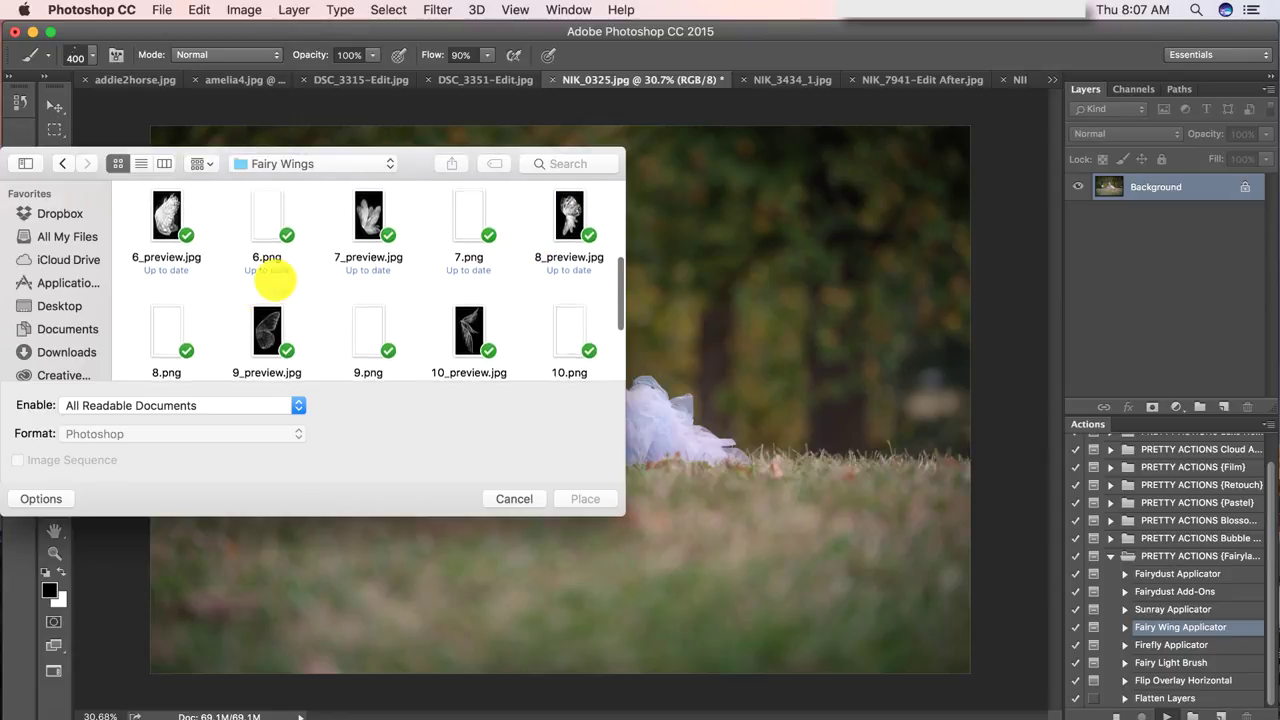
{"action": "scroll", "coordinate": [265, 268], "scroll_direction": "up", "scroll_amount": 5}
{"action": "scroll", "coordinate": [266, 265], "scroll_direction": "down", "scroll_amount": 5}
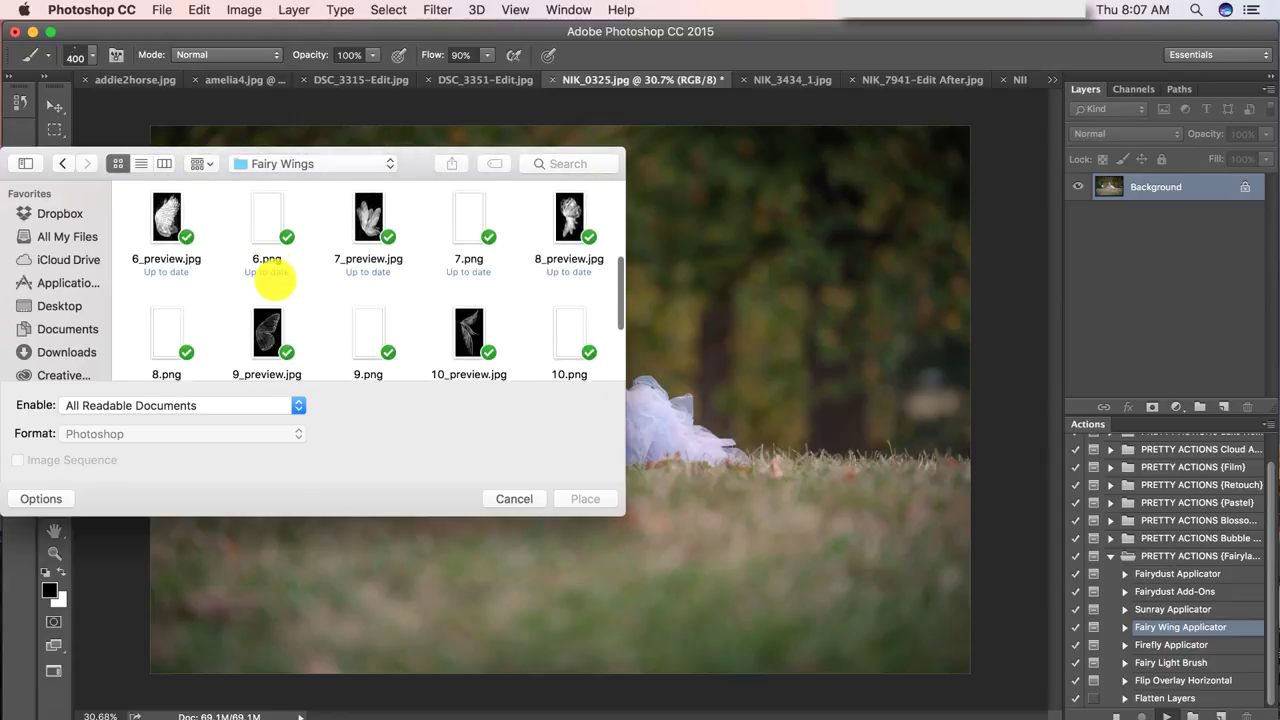
Place the 8.png wings behind the girl's back, scaled to about 49% and rotated about 11°
{"action": "left_click", "coordinate": [172, 318]}
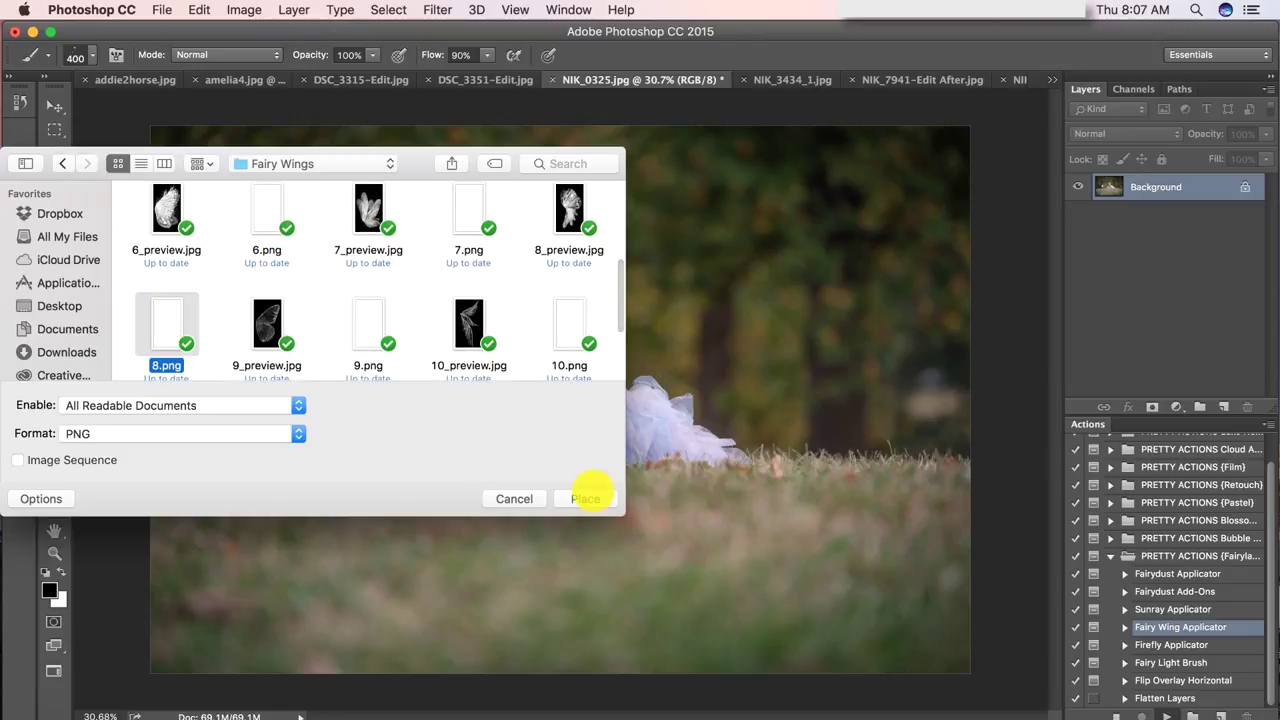
{"action": "left_click", "coordinate": [590, 499]}
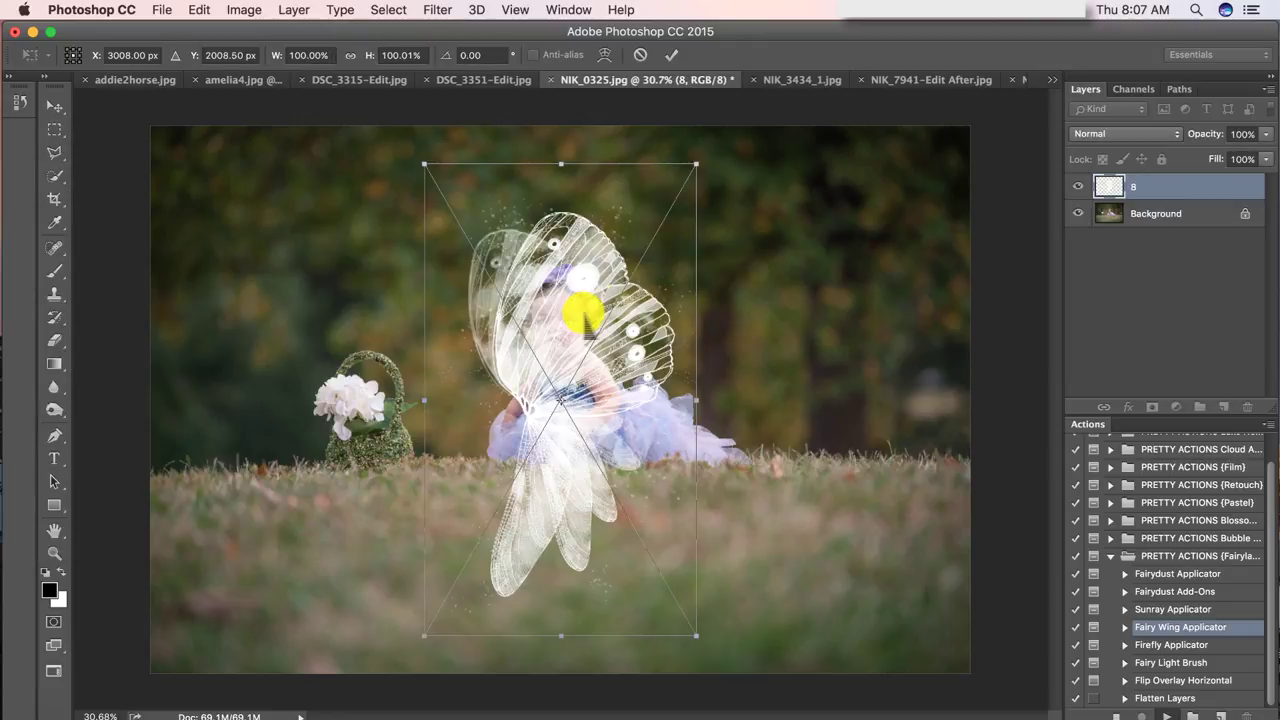
{"action": "left_click_drag", "start_coordinate": [580, 306], "coordinate": [710, 270]}
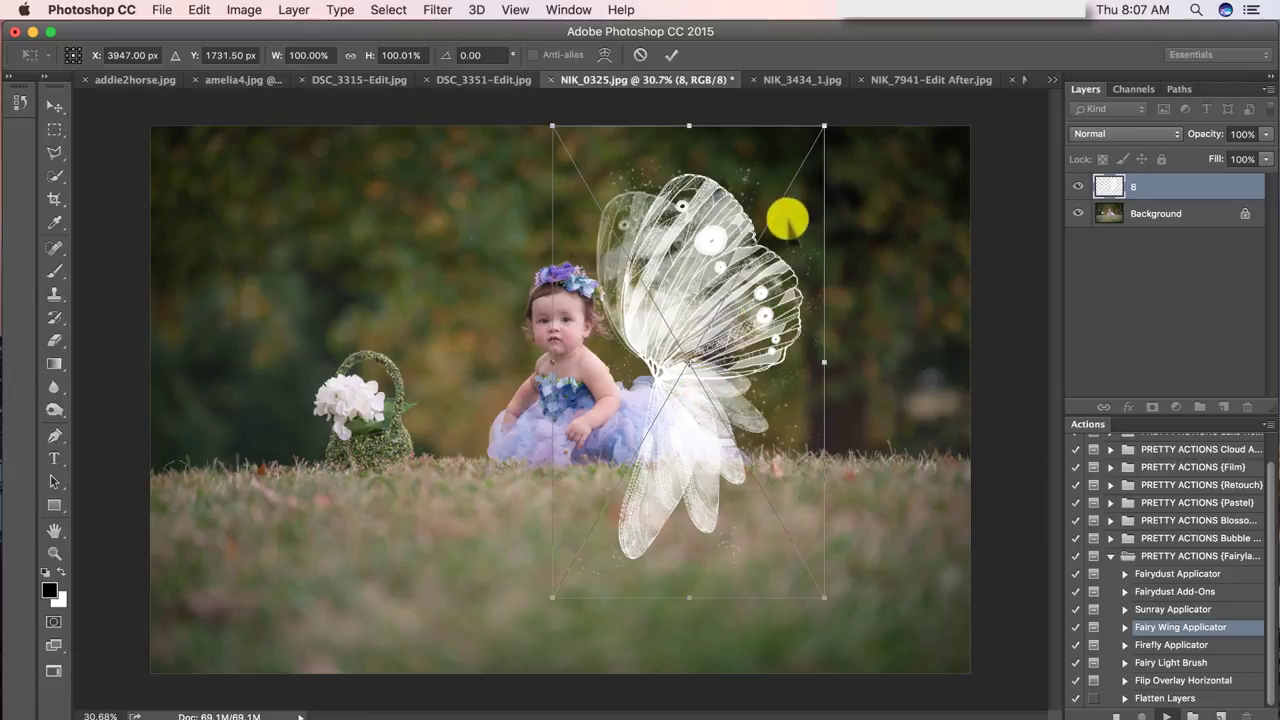
{"action": "left_click_drag", "start_coordinate": [836, 116], "coordinate": [719, 296]}
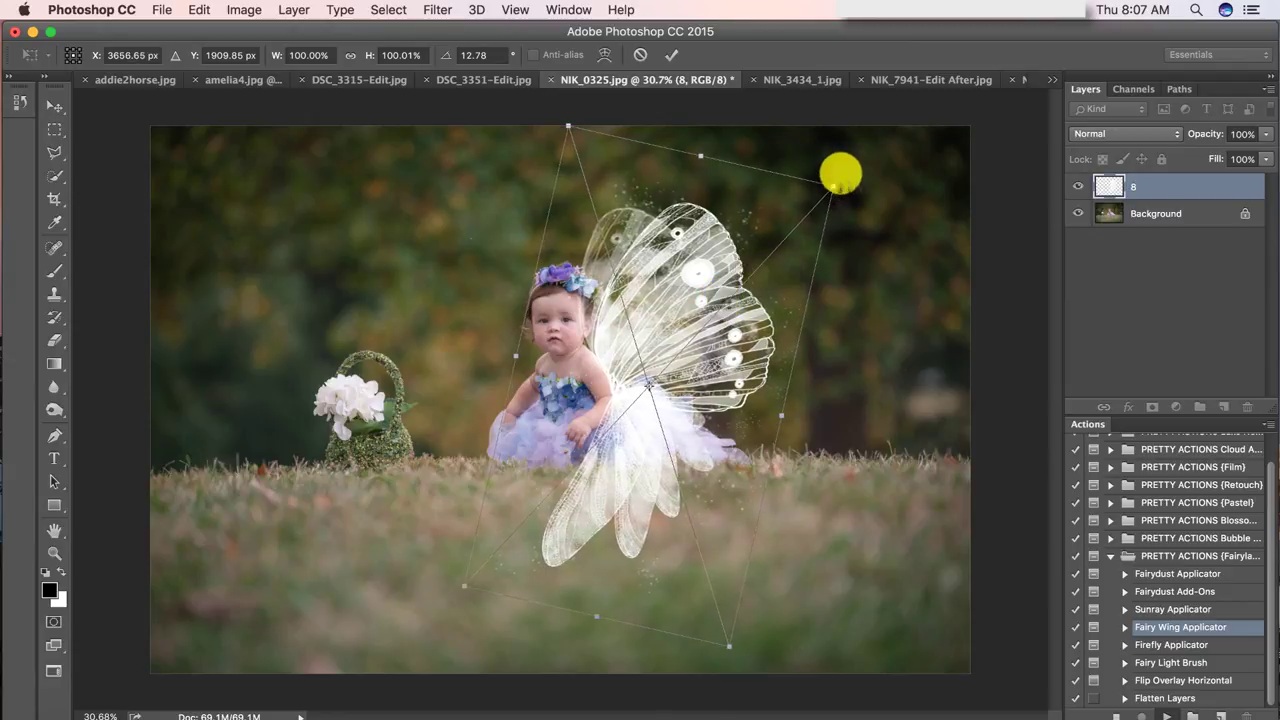
{"action": "left_click_drag", "start_coordinate": [835, 184], "coordinate": [701, 298]}
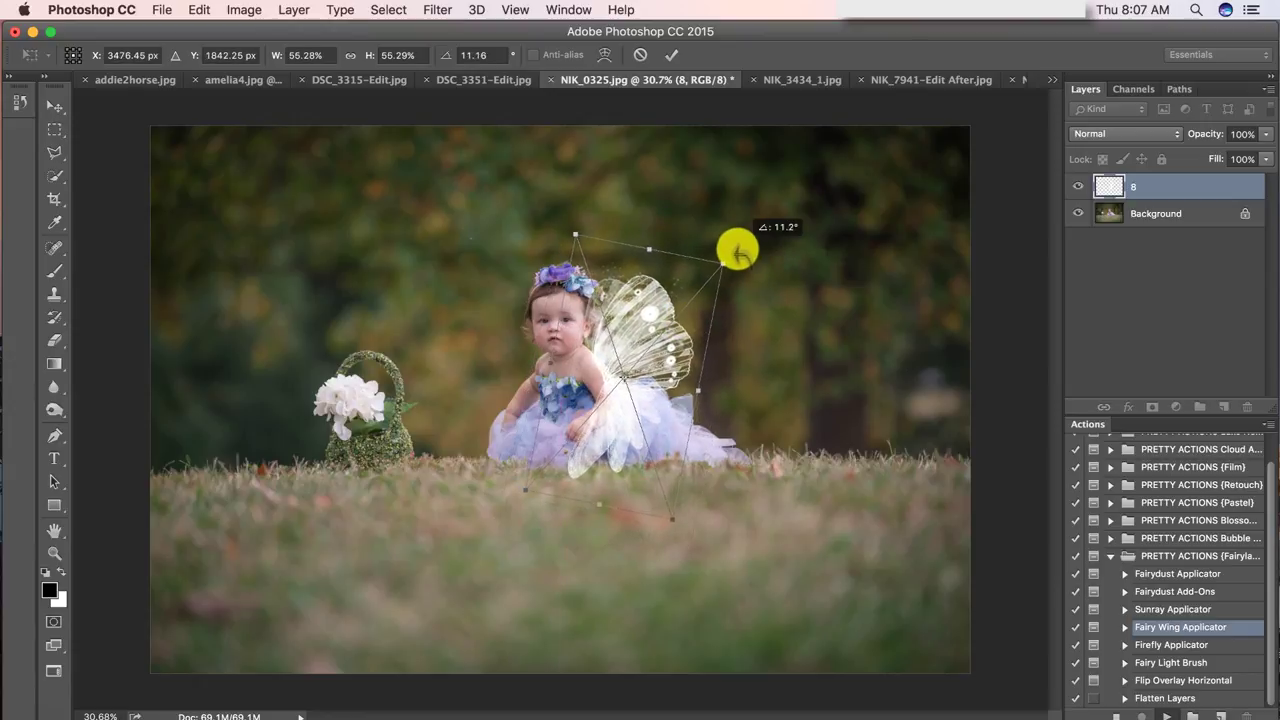
{"action": "left_click_drag", "start_coordinate": [678, 298], "coordinate": [665, 314]}
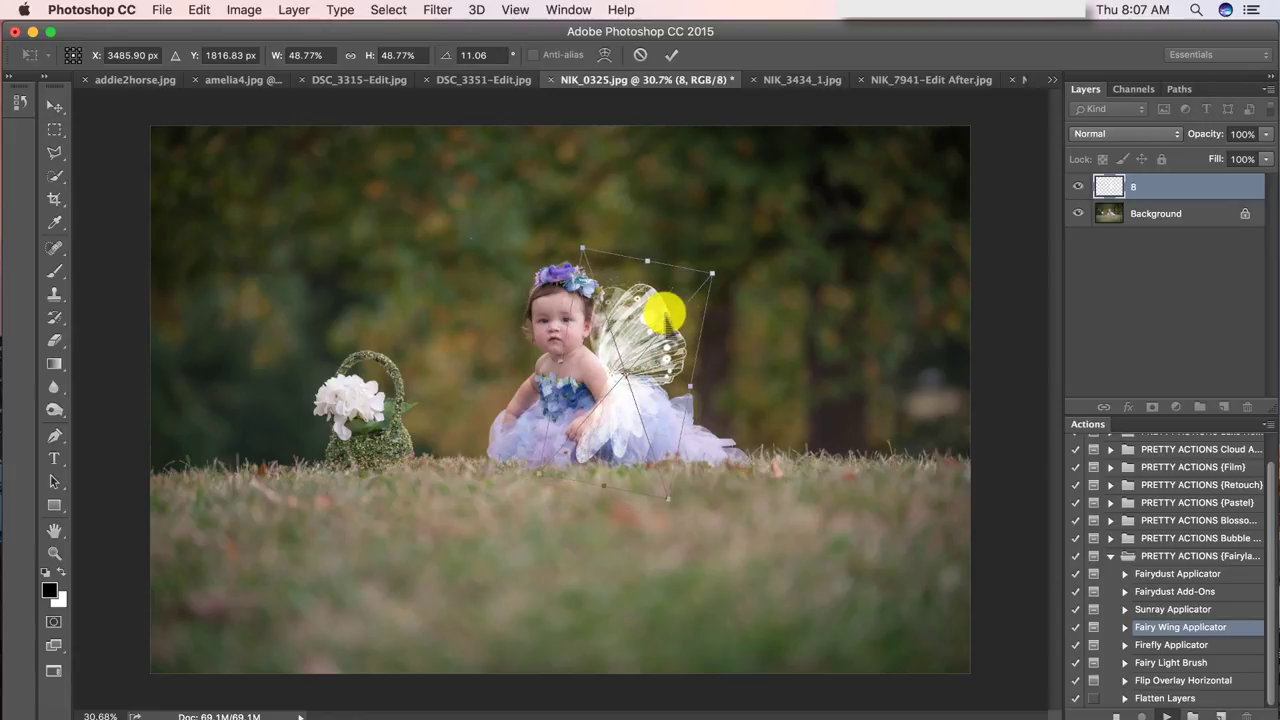
{"action": "mouse_move", "coordinate": [660, 312]}
{"action": "left_mouse_down"}
{"action": "mouse_move", "coordinate": [657, 302]}
{"action": "mouse_move", "coordinate": [657, 319]}
{"action": "left_mouse_up"}
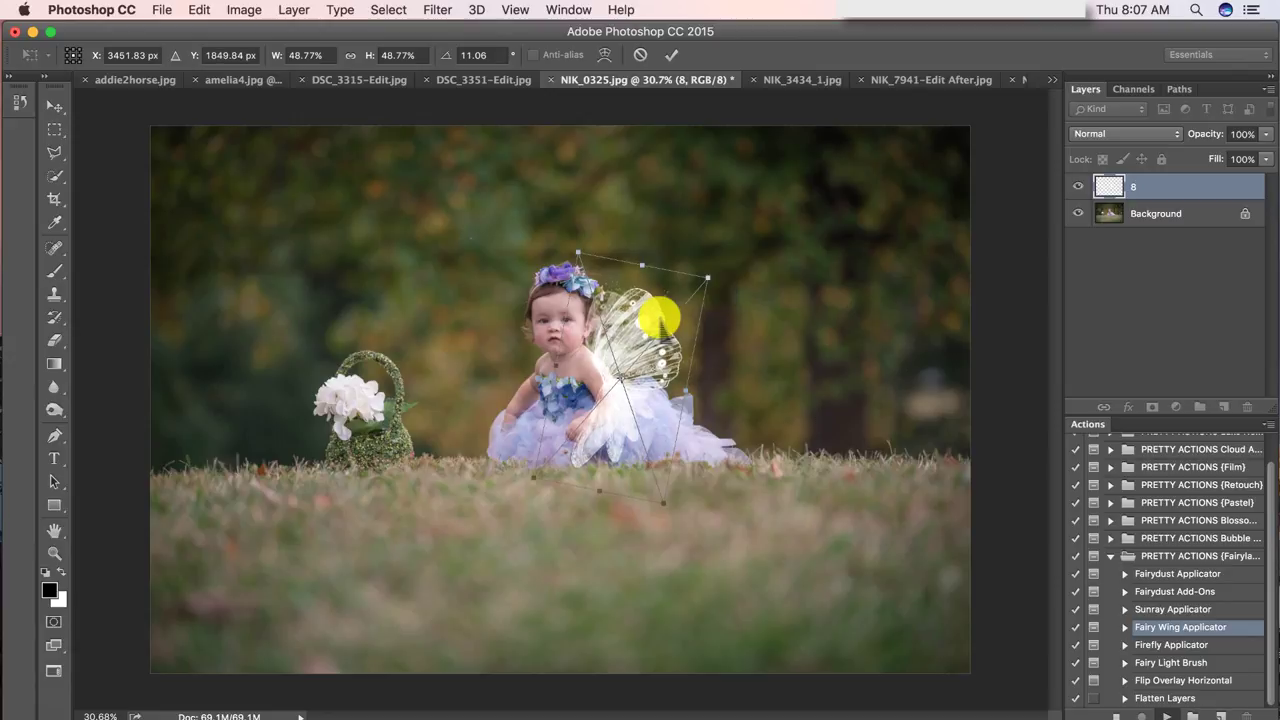
{"action": "key", "text": "Return"}
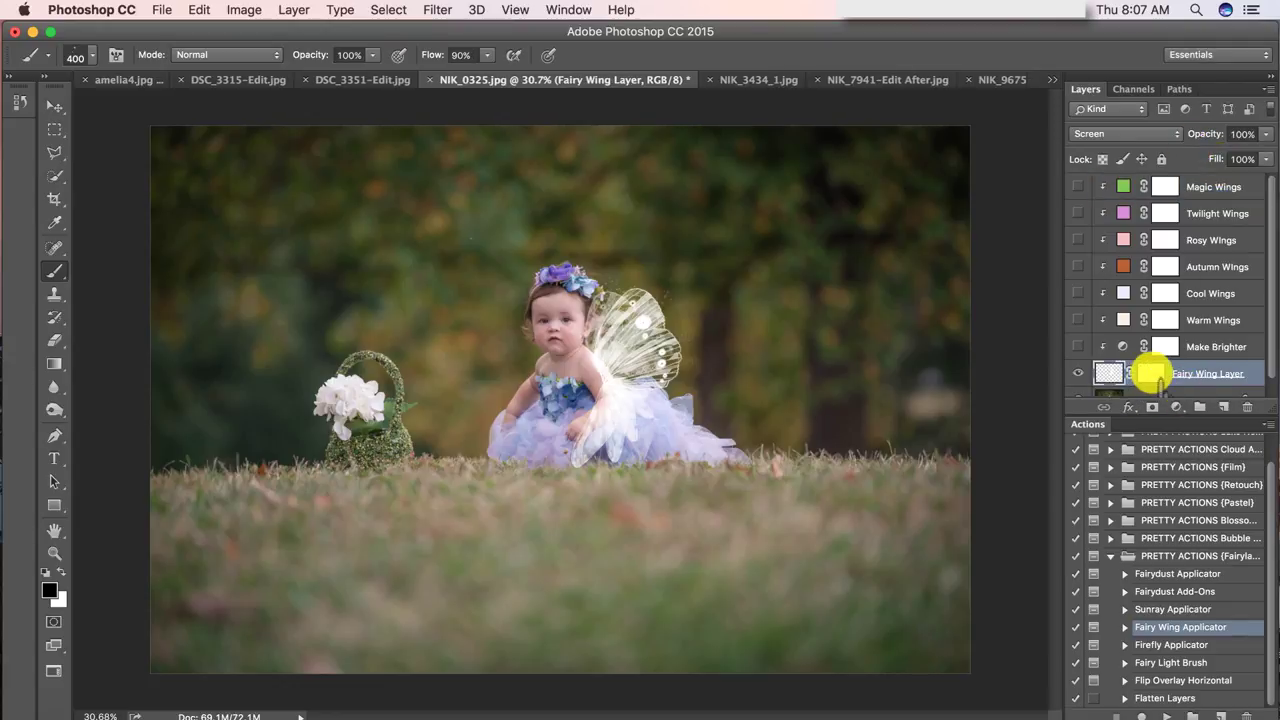
Paint black on the Fairy Wing Layer mask with a soft 100 to 150 px brush to remove the wing from the dress and forearm
{"action": "left_click", "coordinate": [1150, 373]}
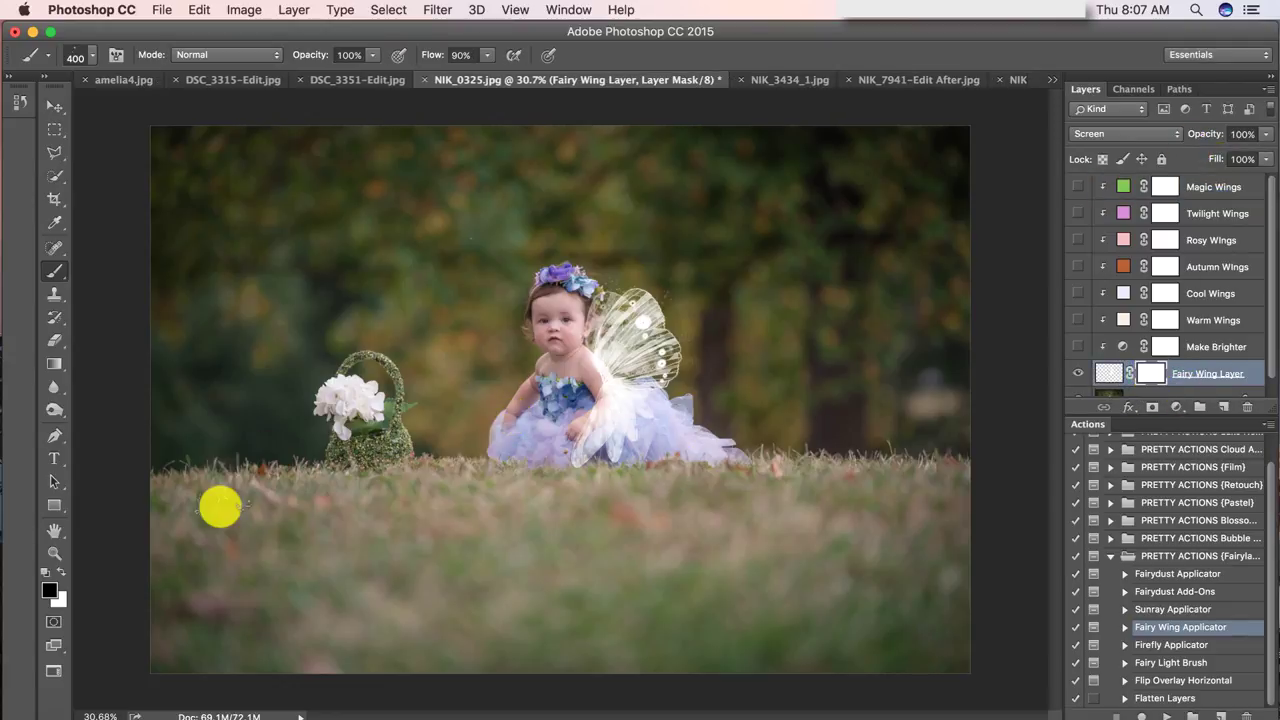
{"action": "left_click", "coordinate": [54, 552]}
{"action": "left_click", "coordinate": [662, 422]}
{"action": "left_click", "coordinate": [662, 422]}
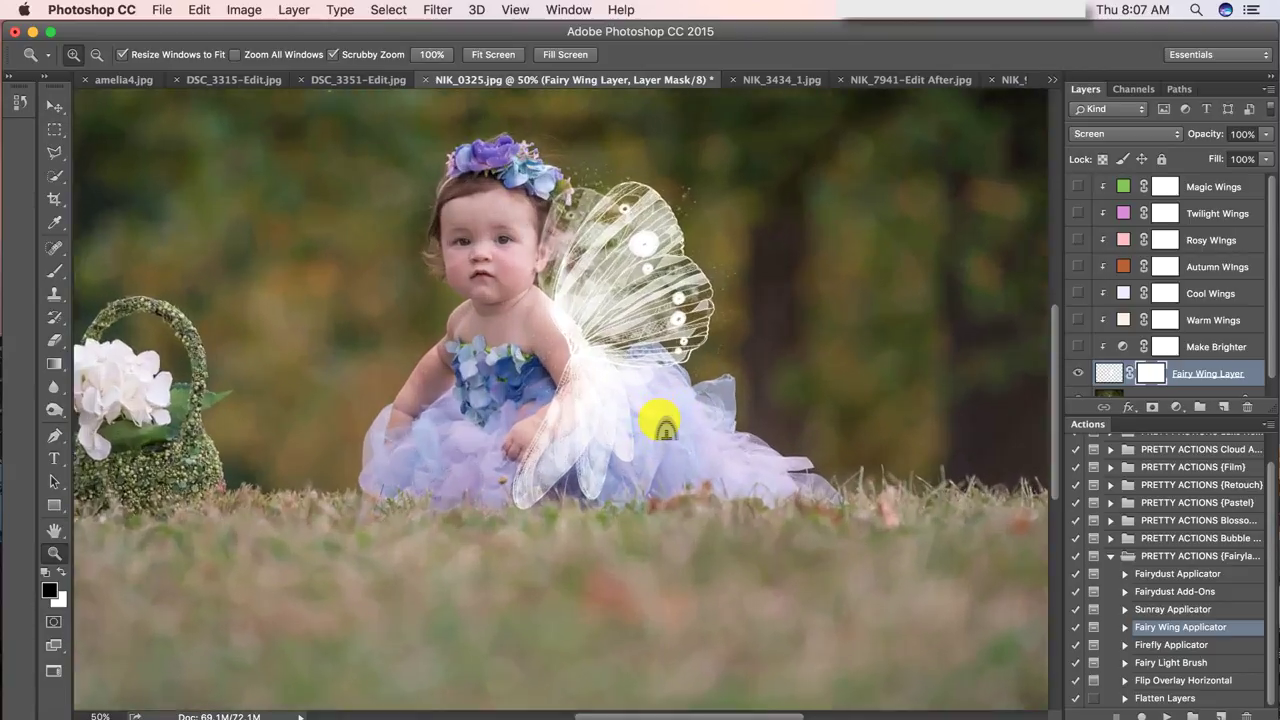
{"action": "left_click", "coordinate": [665, 428]}
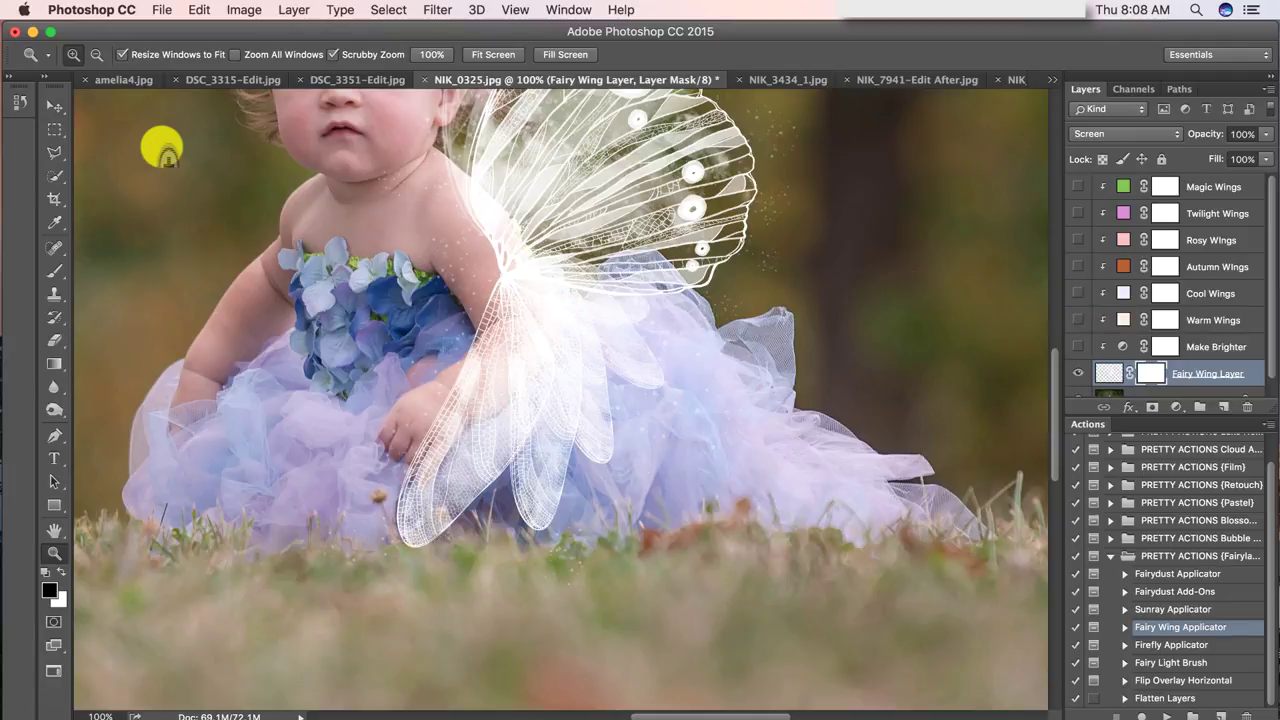
{"action": "left_click", "coordinate": [52, 272]}
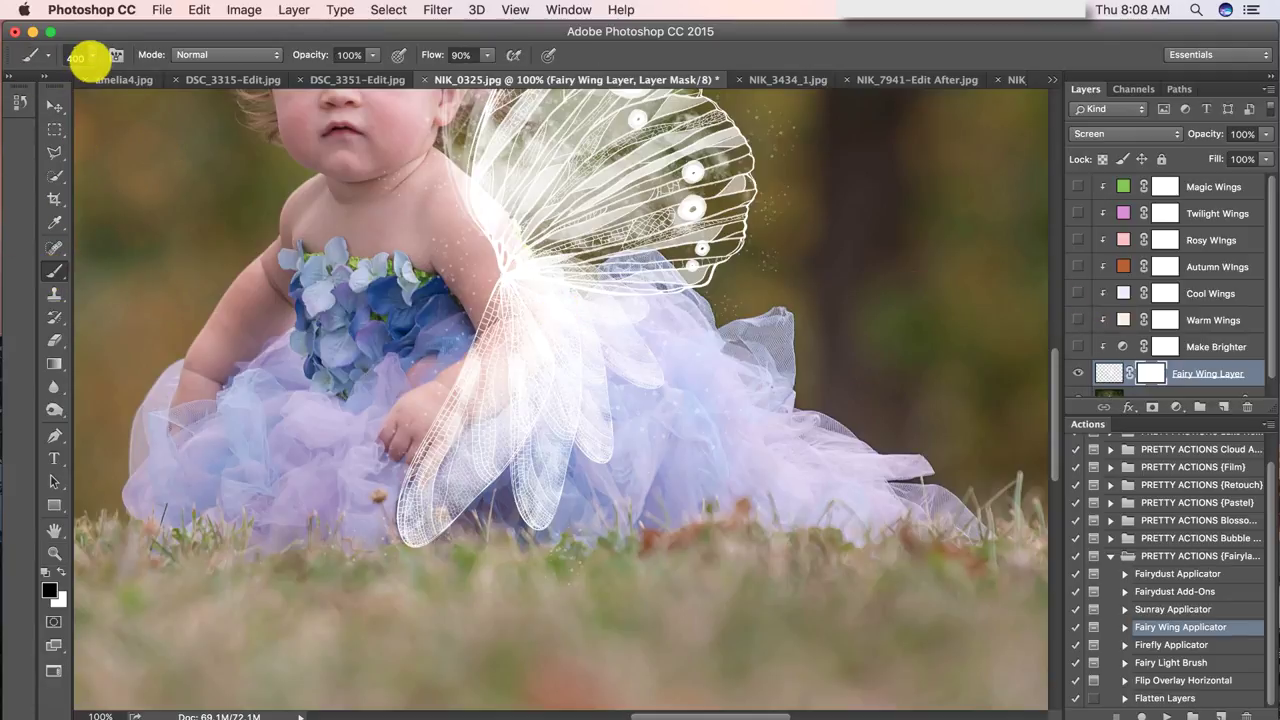
{"action": "left_click", "coordinate": [90, 58]}
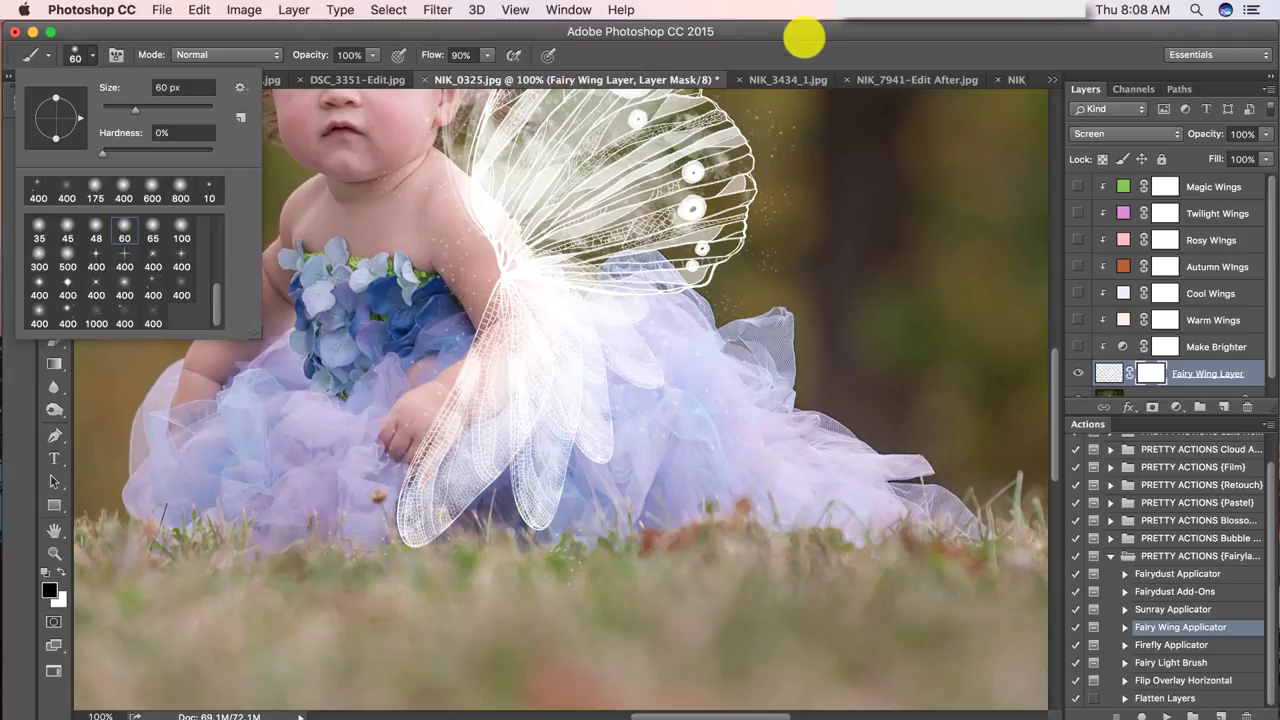
{"action": "left_click", "coordinate": [808, 42]}
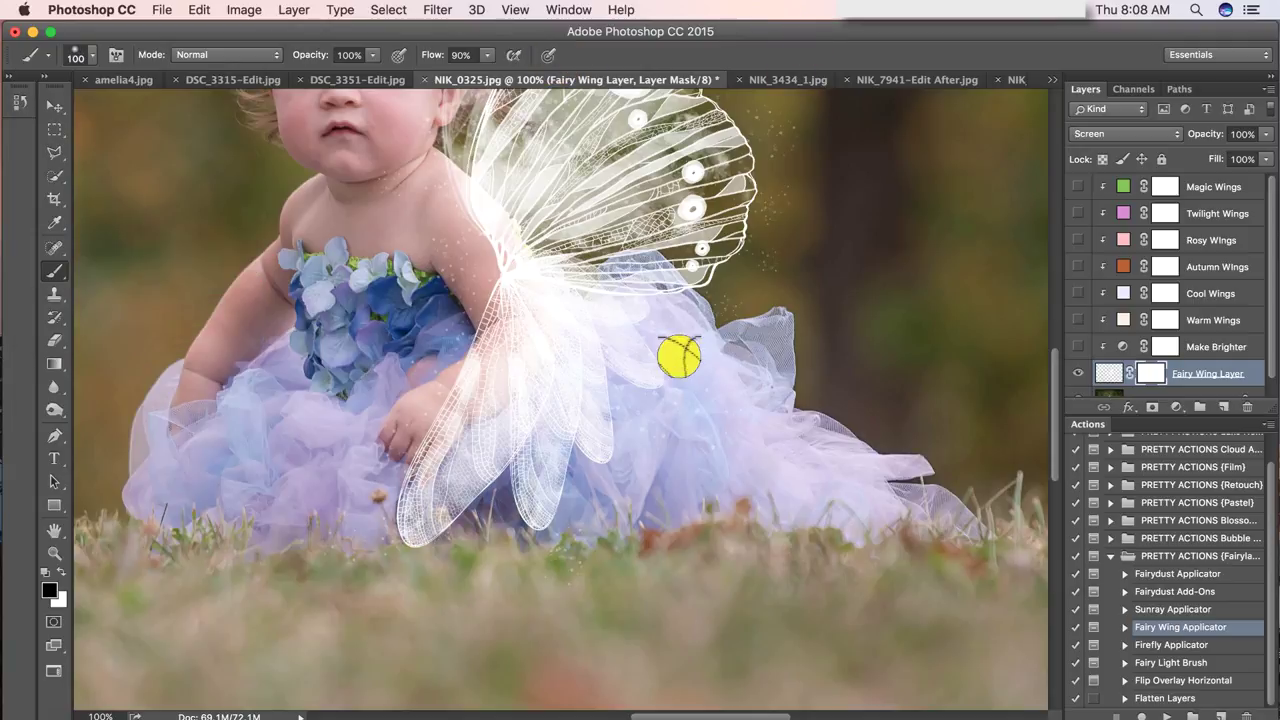
{"action": "mouse_move", "coordinate": [670, 358]}
{"action": "left_mouse_down"}
{"action": "mouse_move", "coordinate": [498, 495]}
{"action": "mouse_move", "coordinate": [513, 493]}
{"action": "mouse_move", "coordinate": [481, 542]}
{"action": "mouse_move", "coordinate": [346, 544]}
{"action": "mouse_move", "coordinate": [512, 503]}
{"action": "mouse_move", "coordinate": [394, 442]}
{"action": "mouse_move", "coordinate": [410, 398]}
{"action": "mouse_move", "coordinate": [458, 361]}
{"action": "mouse_move", "coordinate": [681, 373]}
{"action": "mouse_move", "coordinate": [475, 359]}
{"action": "mouse_move", "coordinate": [476, 321]}
{"action": "mouse_move", "coordinate": [620, 348]}
{"action": "left_mouse_up"}
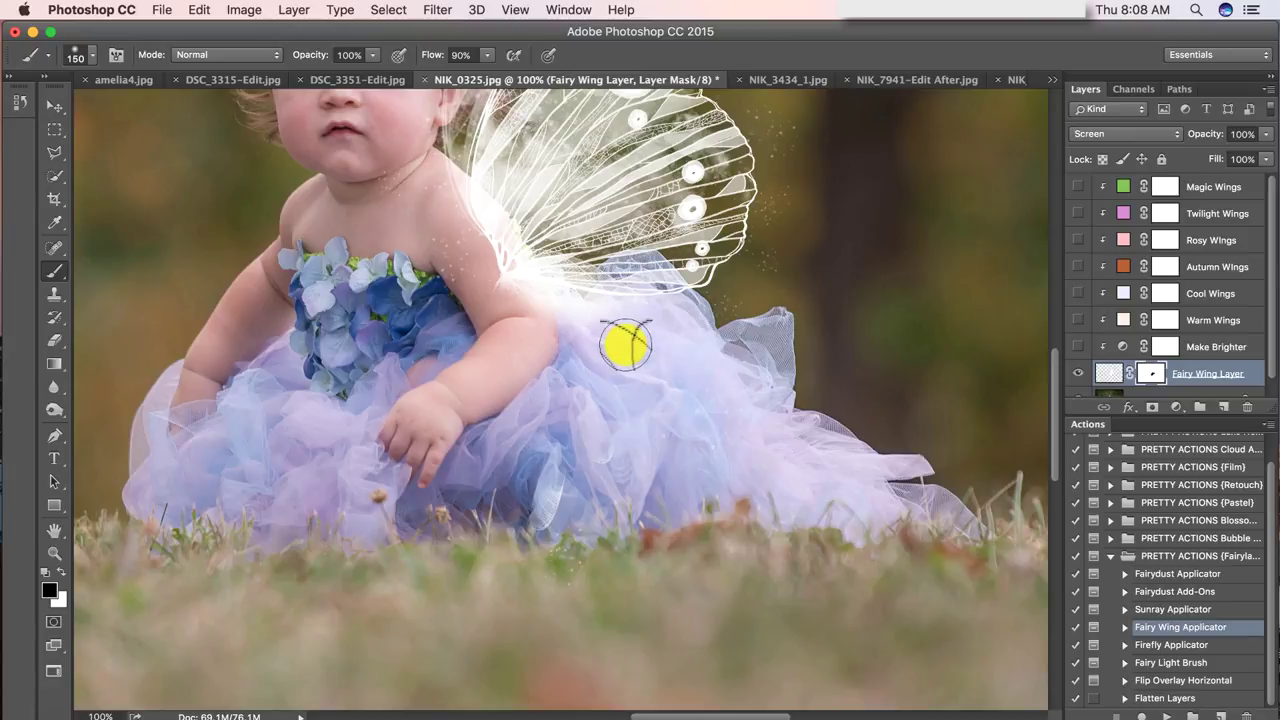
Mask the wing off the baby's upper arm and shoulder, reducing the brush to 80 px for the finer areas
{"action": "left_click", "coordinate": [54, 552]}
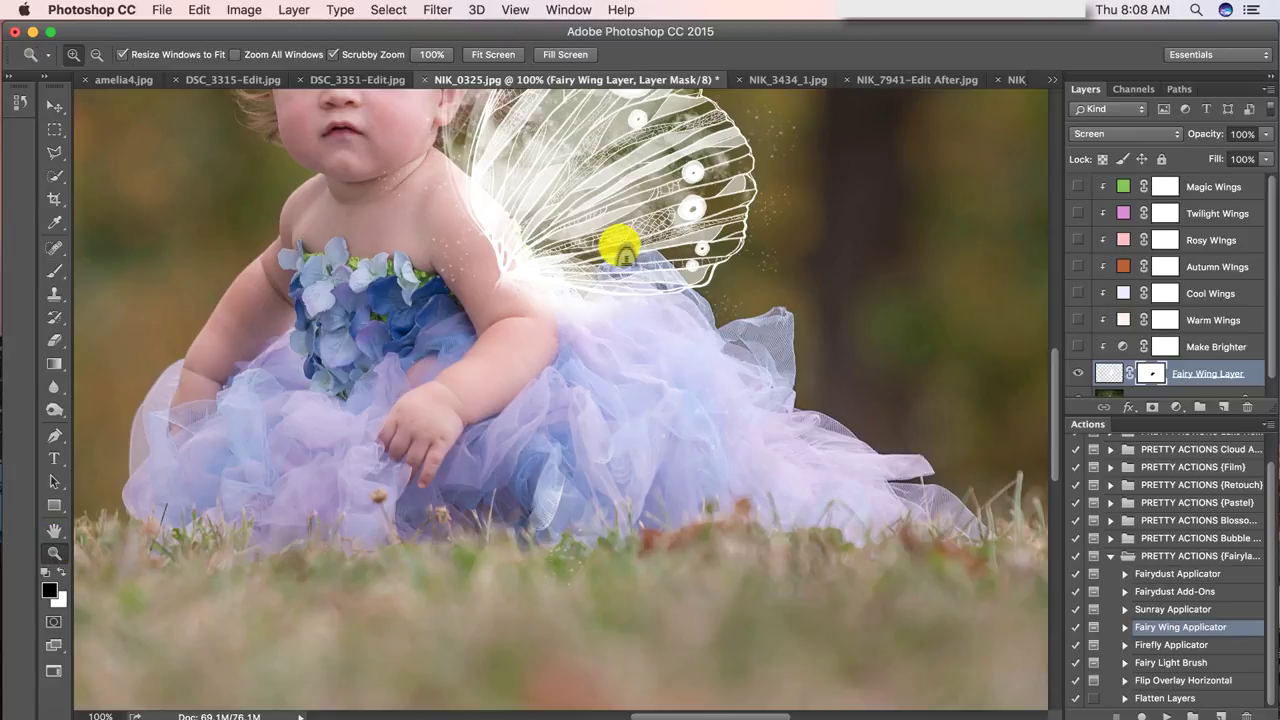
{"action": "left_click_drag", "start_coordinate": [620, 245], "coordinate": [618, 247]}
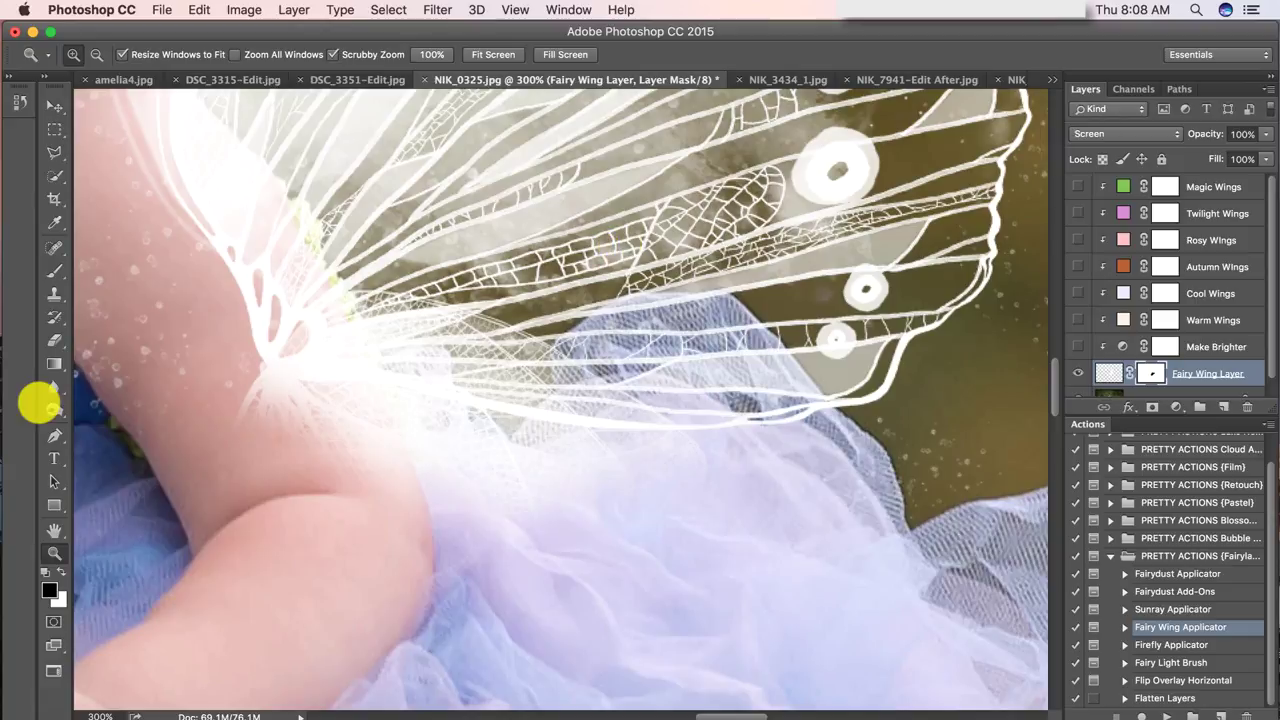
{"action": "left_click", "coordinate": [54, 270]}
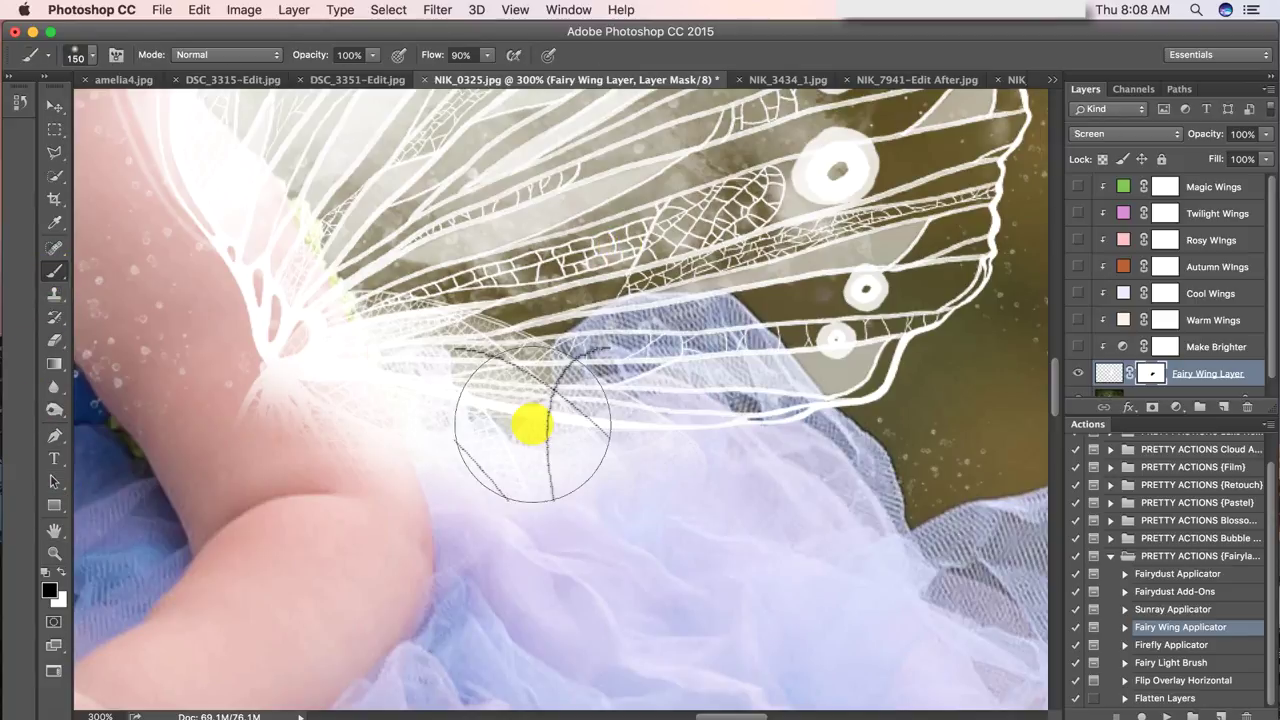
{"action": "mouse_move", "coordinate": [531, 425]}
{"action": "left_mouse_down"}
{"action": "mouse_move", "coordinate": [374, 460]}
{"action": "mouse_move", "coordinate": [263, 417]}
{"action": "mouse_move", "coordinate": [240, 440]}
{"action": "mouse_move", "coordinate": [231, 420]}
{"action": "left_mouse_up"}
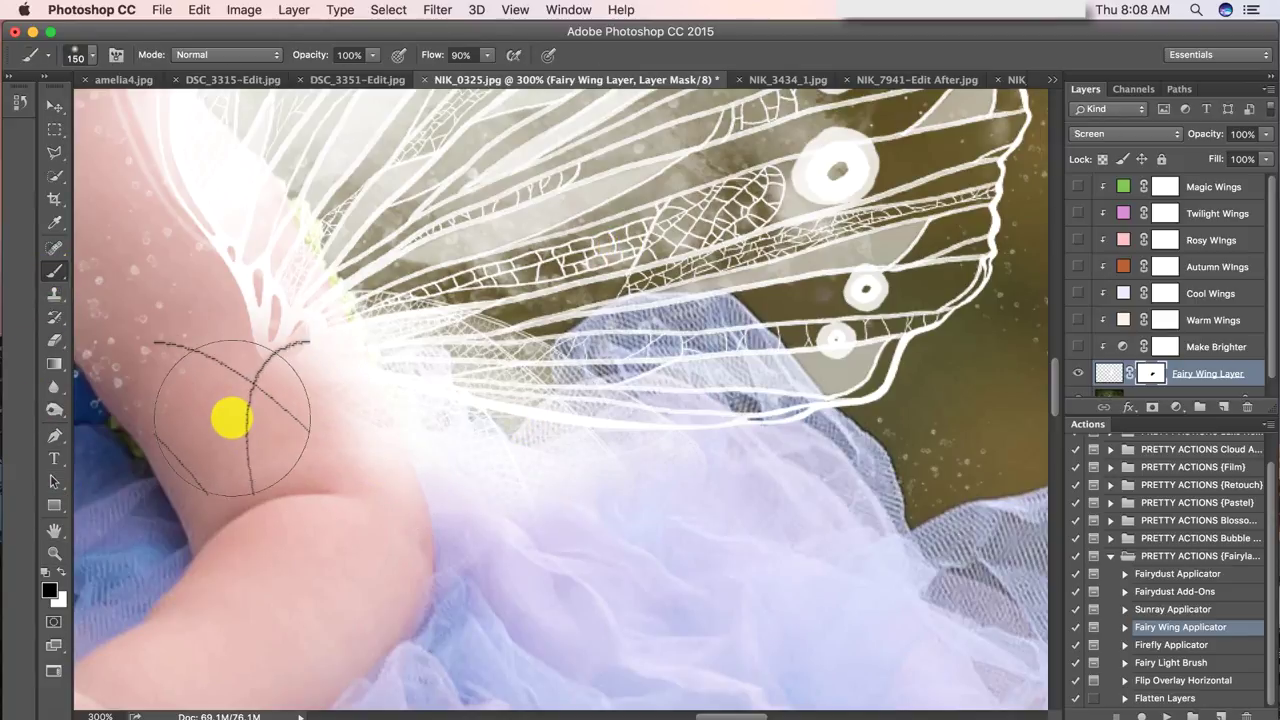
{"action": "key", "text": "bracketleft"}
{"action": "key", "text": "bracketleft"}
{"action": "scroll", "coordinate": [231, 420], "scroll_direction": "left", "scroll_amount": 5}
{"action": "scroll", "coordinate": [231, 420], "scroll_direction": "up", "scroll_amount": 3}
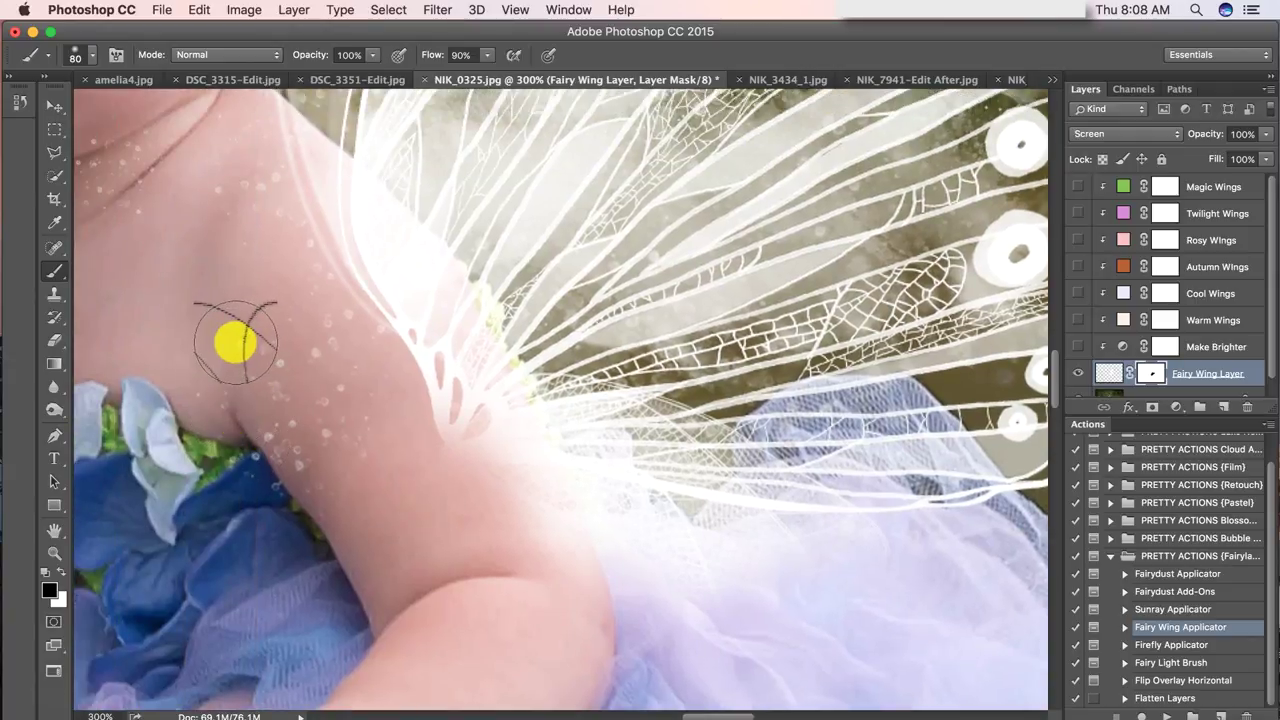
{"action": "scroll", "coordinate": [247, 350], "scroll_direction": "up", "scroll_amount": 3}
{"action": "scroll", "coordinate": [247, 350], "scroll_direction": "left", "scroll_amount": 2}
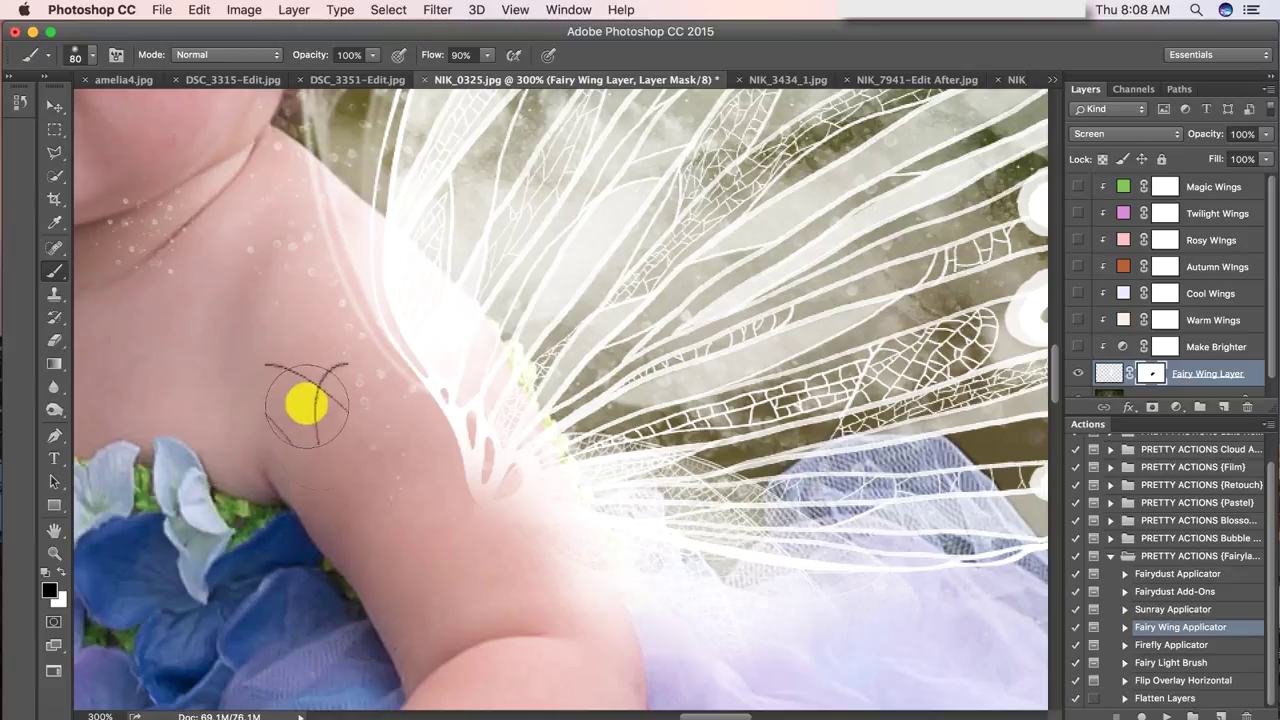
{"action": "mouse_move", "coordinate": [357, 363]}
{"action": "left_mouse_down"}
{"action": "mouse_move", "coordinate": [430, 413]}
{"action": "mouse_move", "coordinate": [411, 405]}
{"action": "mouse_move", "coordinate": [490, 537]}
{"action": "mouse_move", "coordinate": [490, 525]}
{"action": "mouse_move", "coordinate": [527, 529]}
{"action": "mouse_move", "coordinate": [515, 456]}
{"action": "mouse_move", "coordinate": [489, 423]}
{"action": "mouse_move", "coordinate": [567, 560]}
{"action": "mouse_move", "coordinate": [552, 577]}
{"action": "mouse_move", "coordinate": [644, 678]}
{"action": "mouse_move", "coordinate": [558, 557]}
{"action": "mouse_move", "coordinate": [588, 585]}
{"action": "mouse_move", "coordinate": [541, 479]}
{"action": "mouse_move", "coordinate": [388, 311]}
{"action": "mouse_move", "coordinate": [286, 234]}
{"action": "left_mouse_up"}
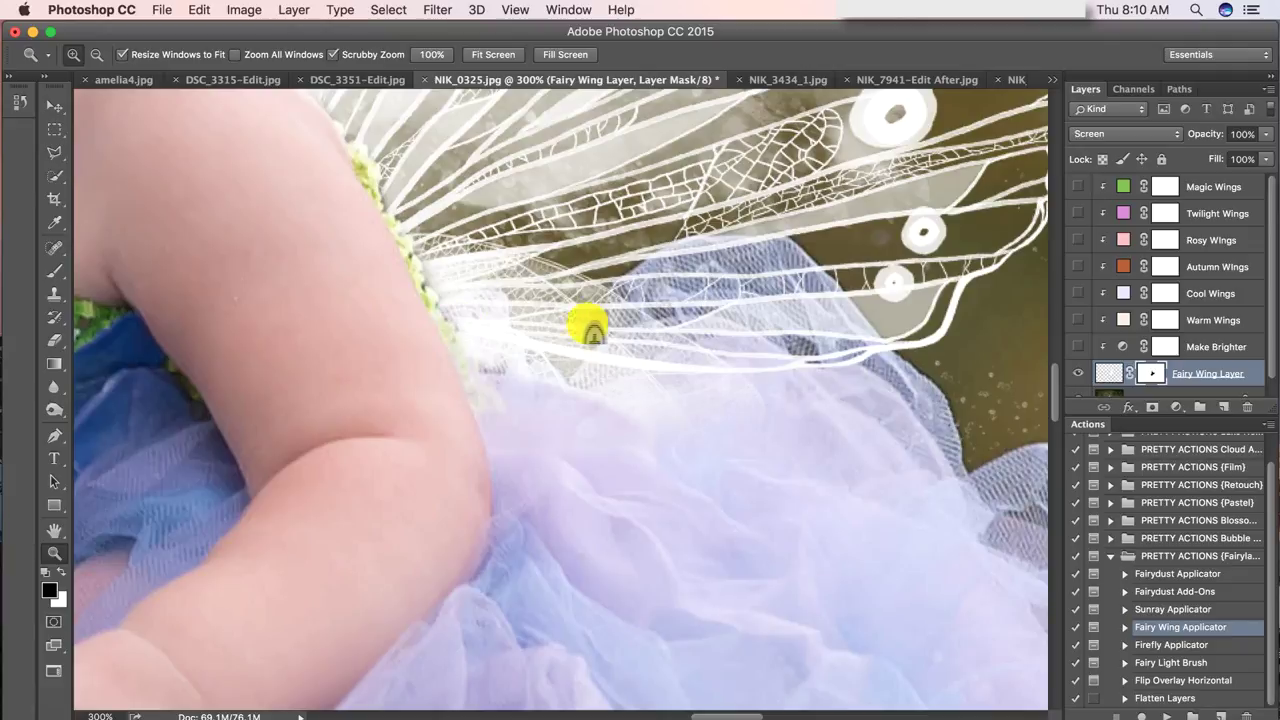
Mask the wing off the baby's hair, ear and cheek with a 25 px black brush
{"action": "scroll", "coordinate": [541, 296], "scroll_direction": "up", "scroll_amount": 2}
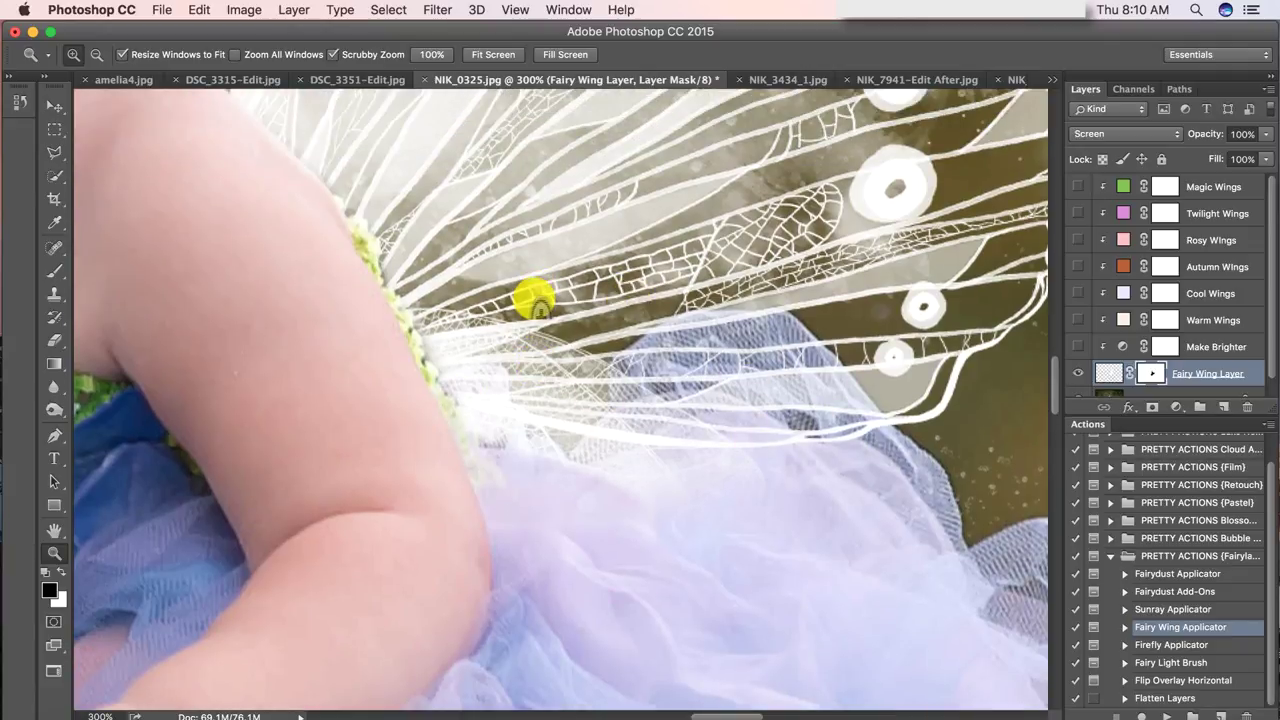
{"action": "scroll", "coordinate": [535, 300], "scroll_direction": "up", "scroll_amount": 7}
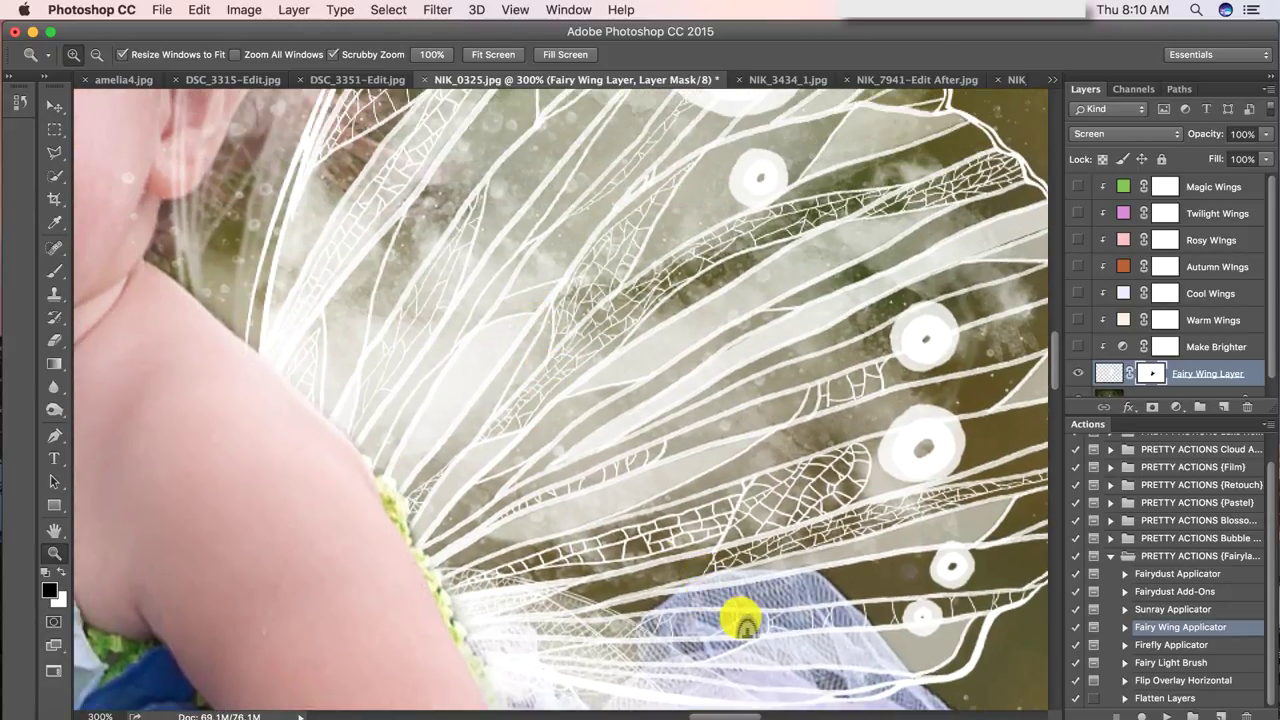
{"action": "scroll", "coordinate": [741, 620], "scroll_direction": "up", "scroll_amount": 10}
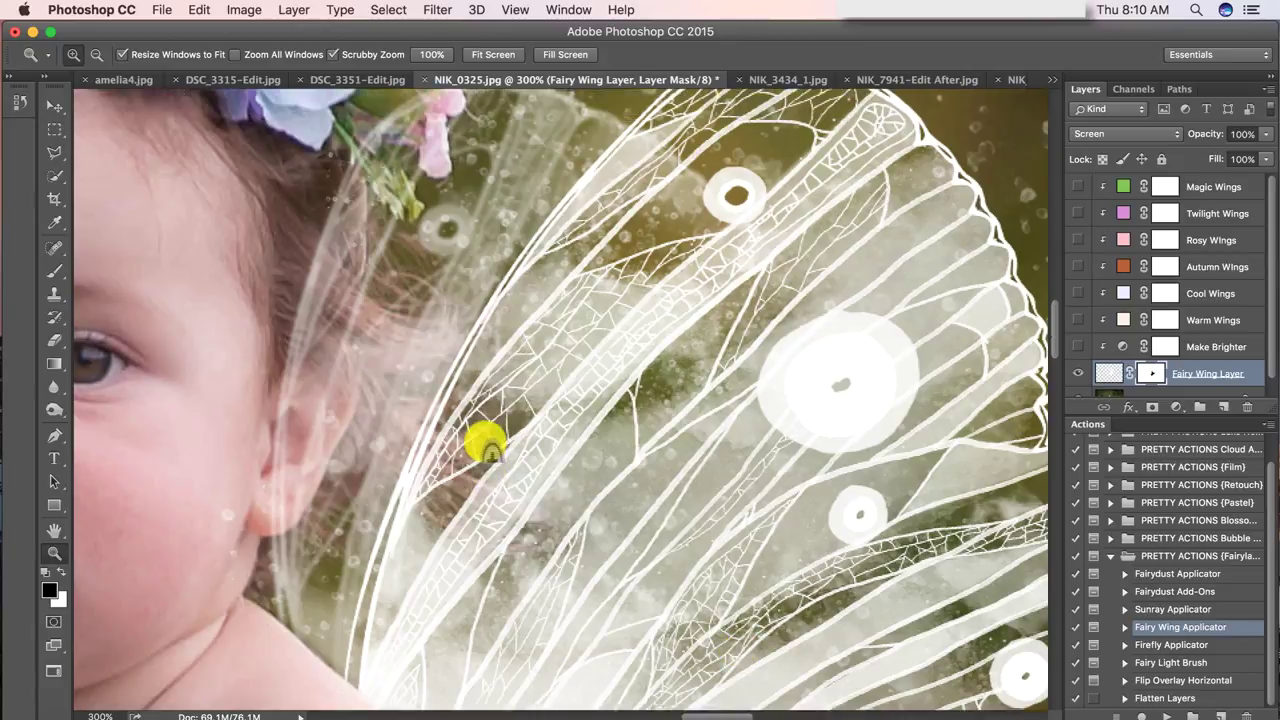
{"action": "scroll", "coordinate": [487, 447], "scroll_direction": "up", "scroll_amount": 3}
{"action": "left_click", "coordinate": [54, 270]}
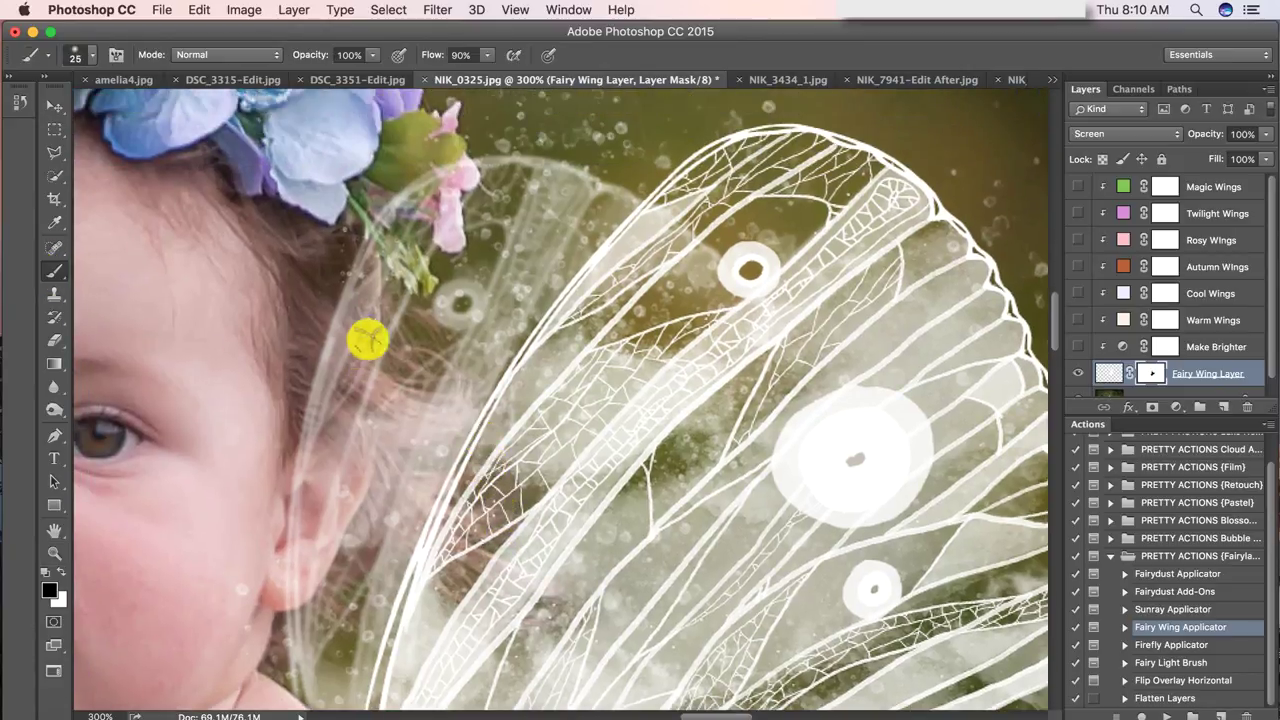
{"action": "mouse_move", "coordinate": [368, 340]}
{"action": "left_mouse_down"}
{"action": "mouse_move", "coordinate": [334, 336]}
{"action": "mouse_move", "coordinate": [281, 504]}
{"action": "mouse_move", "coordinate": [343, 237]}
{"action": "mouse_move", "coordinate": [271, 559]}
{"action": "mouse_move", "coordinate": [237, 563]}
{"action": "left_mouse_up"}
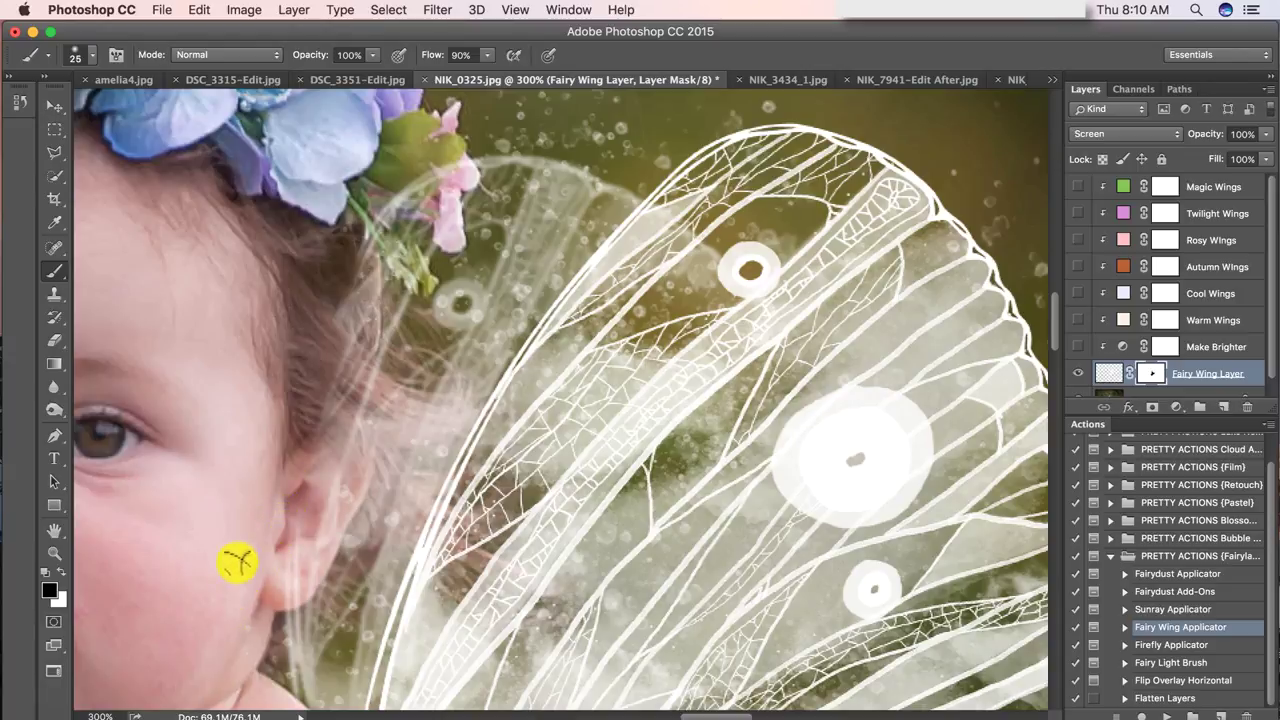
{"action": "left_click_drag", "start_coordinate": [234, 655], "coordinate": [278, 573]}
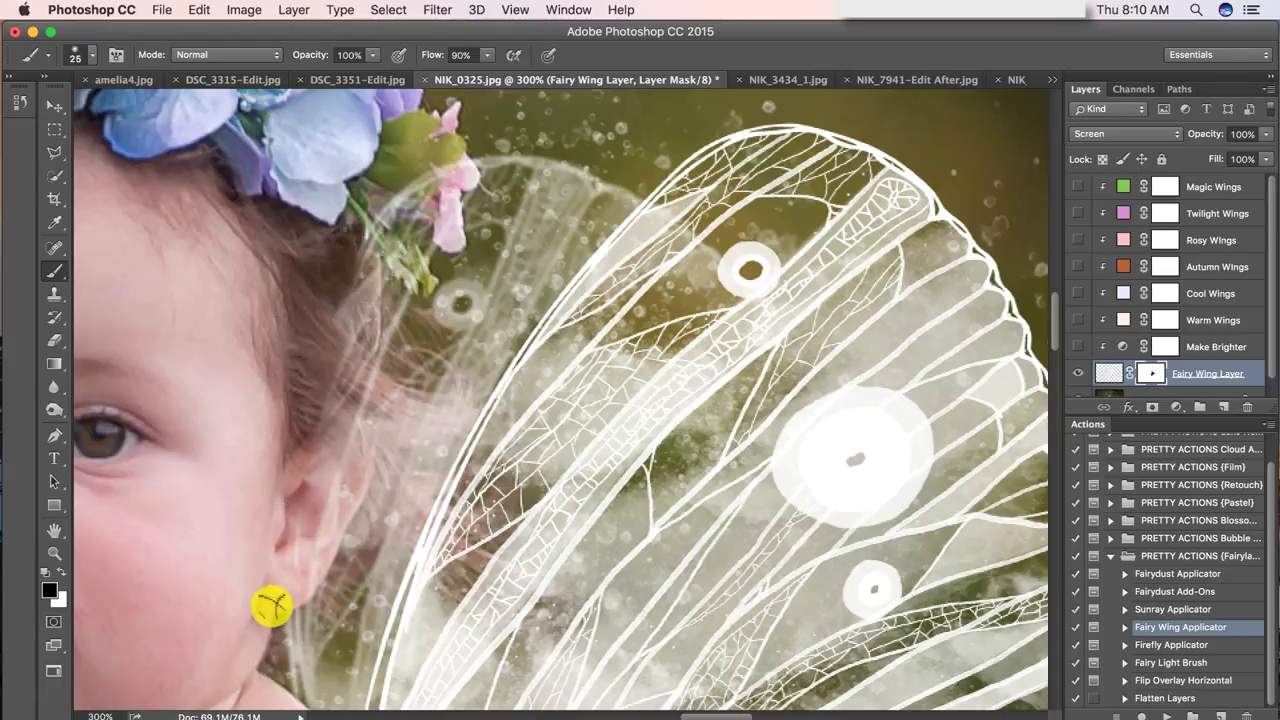
Switch the mask brush to white at 65% opacity and check the wing edges around the hair and dress, then the whole photo
{"action": "key", "text": "x"}
{"action": "key", "text": "6"}
{"action": "key", "text": "5"}
{"action": "scroll", "coordinate": [690, 275], "scroll_direction": "up", "scroll_amount": 4}
{"action": "scroll", "coordinate": [690, 275], "scroll_direction": "right", "scroll_amount": 5}
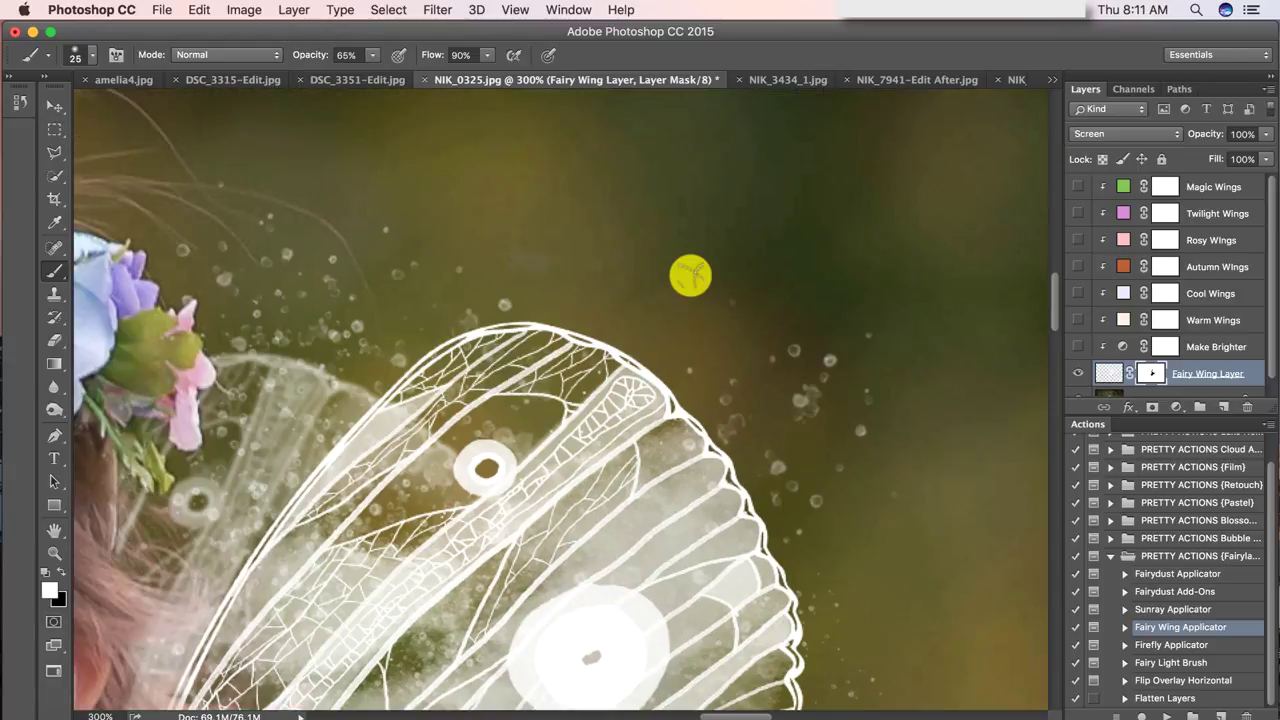
{"action": "scroll", "coordinate": [690, 275], "scroll_direction": "down", "scroll_amount": 10}
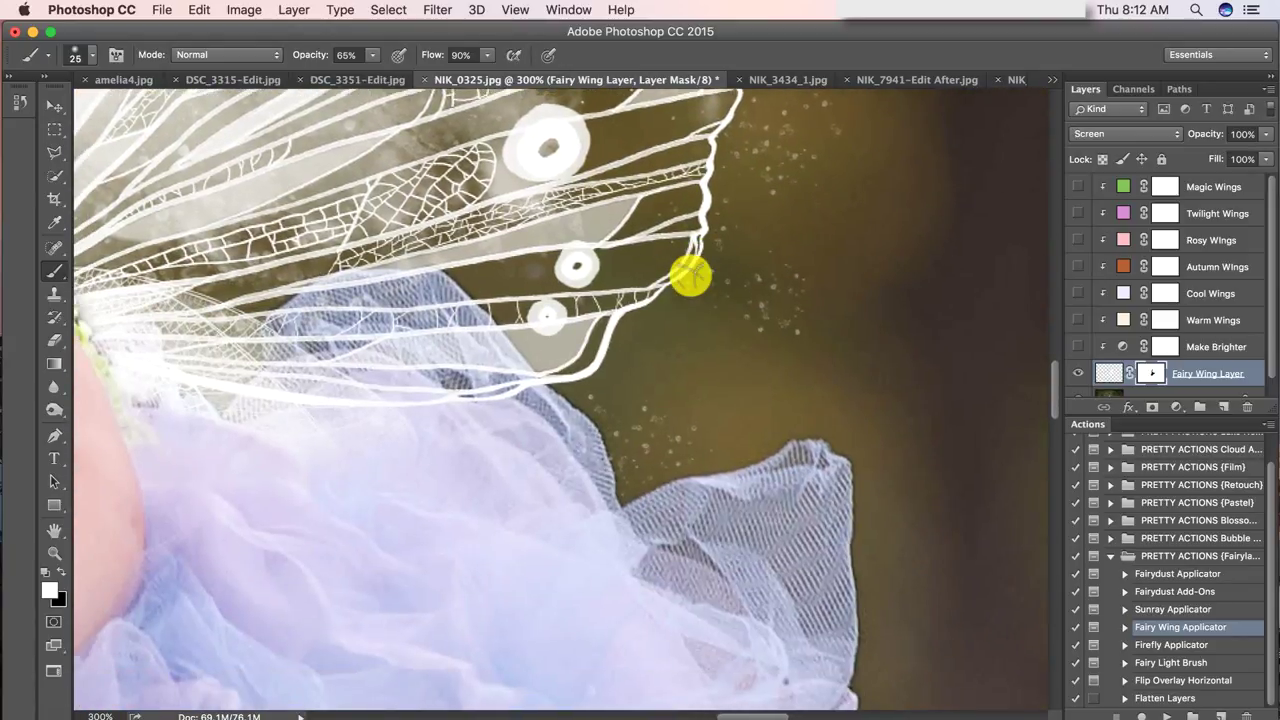
{"action": "scroll", "coordinate": [690, 275], "scroll_direction": "left", "scroll_amount": 2}
{"action": "scroll", "coordinate": [690, 275], "scroll_direction": "up", "scroll_amount": 10}
{"action": "scroll", "coordinate": [229, 414], "scroll_direction": "left", "scroll_amount": 4}
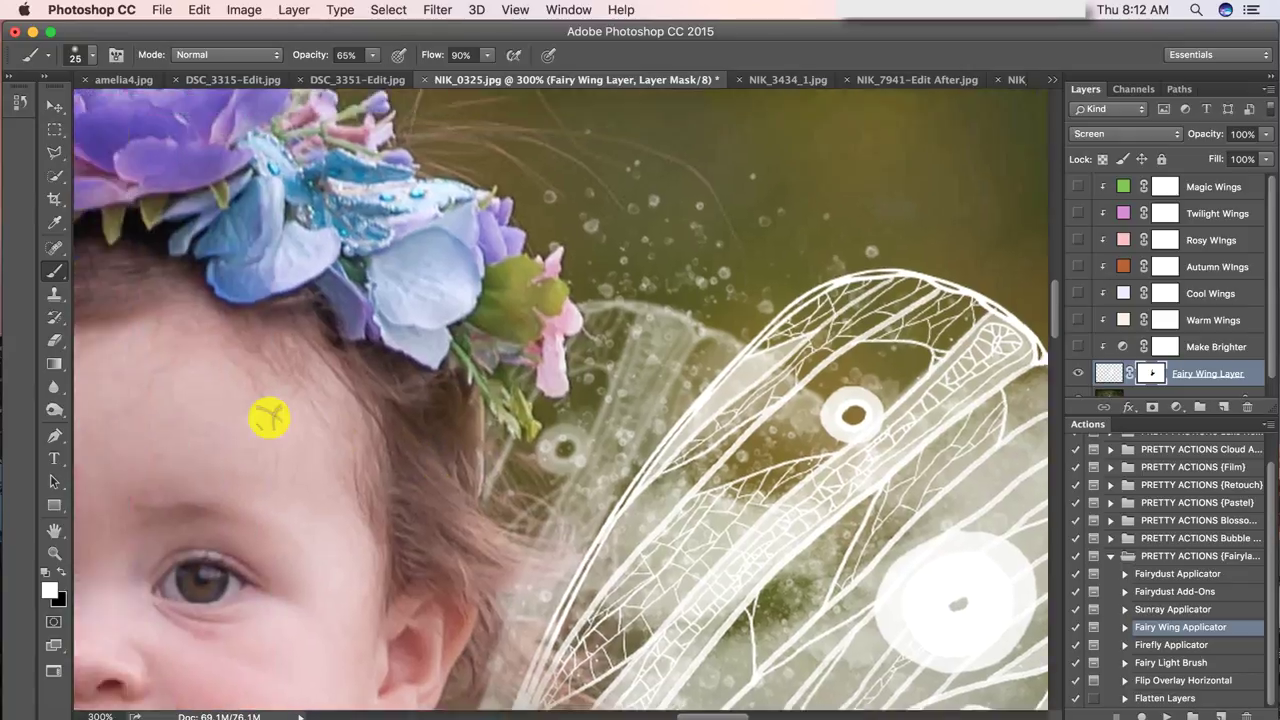
{"action": "scroll", "coordinate": [269, 418], "scroll_direction": "left", "scroll_amount": 5}
{"action": "scroll", "coordinate": [269, 418], "scroll_direction": "up", "scroll_amount": 1}
{"action": "left_click", "coordinate": [54, 552]}
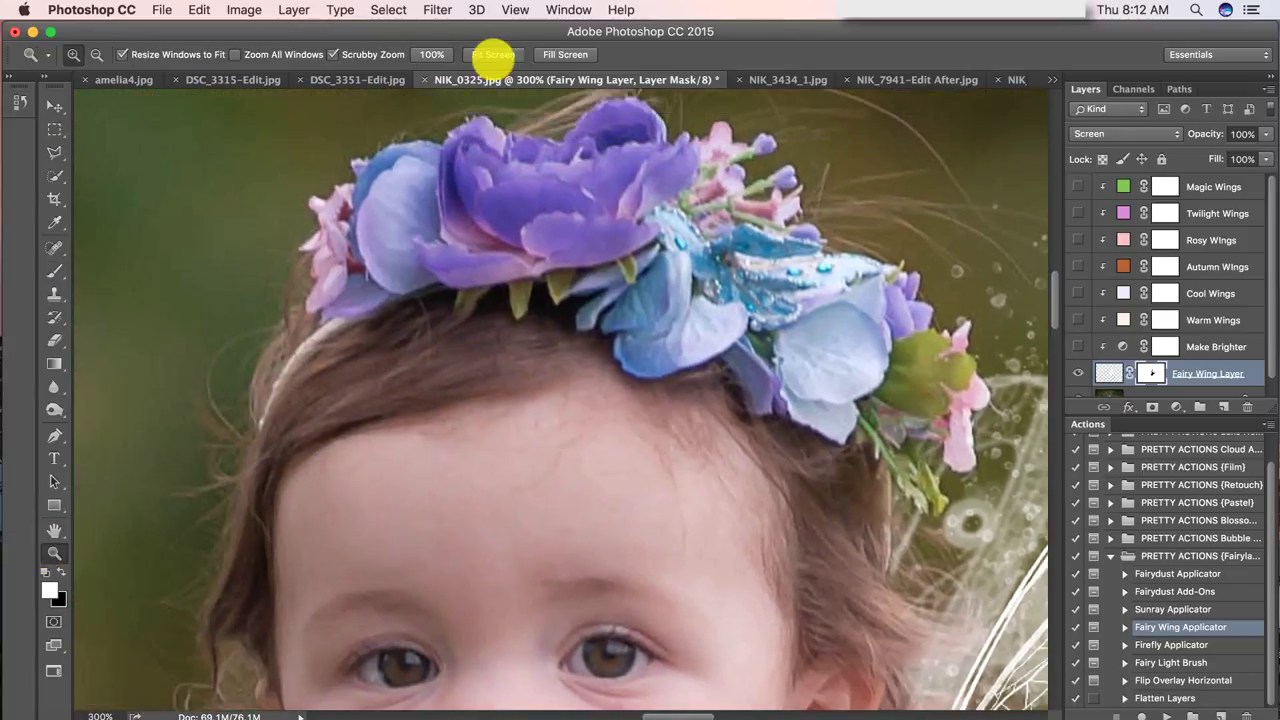
{"action": "left_click", "coordinate": [493, 55]}
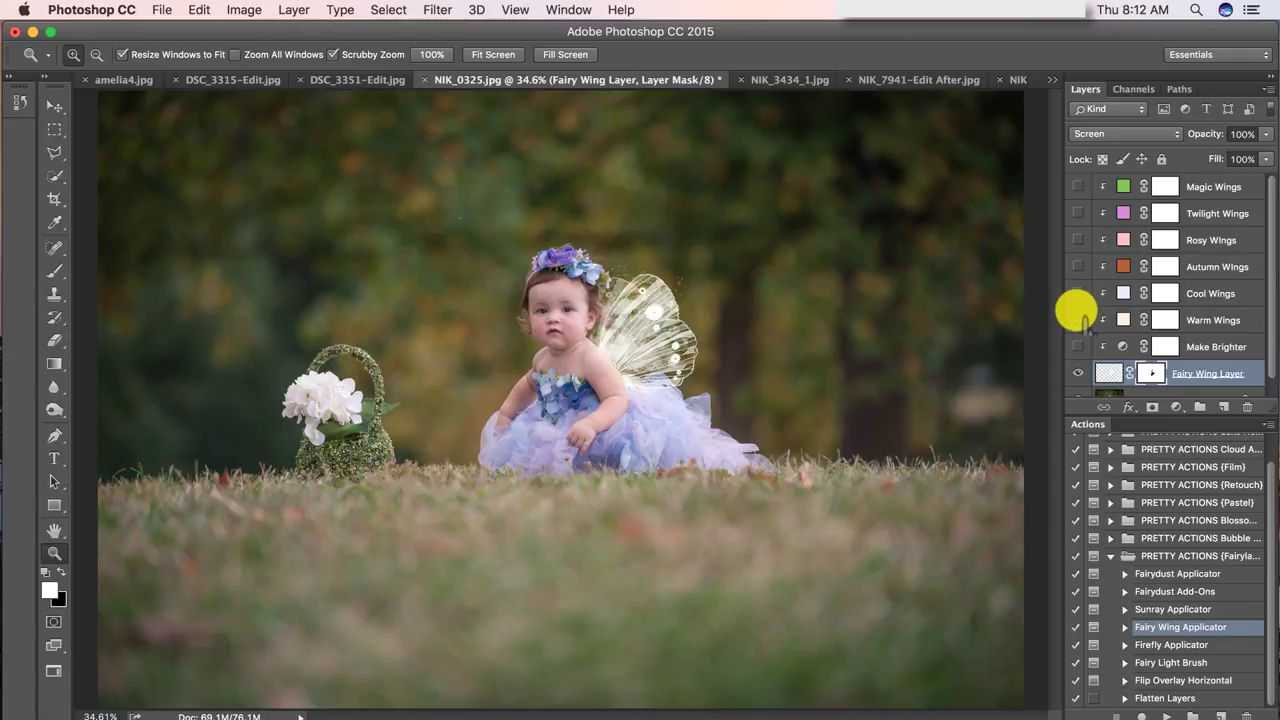
Preview the Twilight Wings tint, leave it hidden, and merge everything with the Flatten Layers action
{"action": "left_click", "coordinate": [1078, 213]}
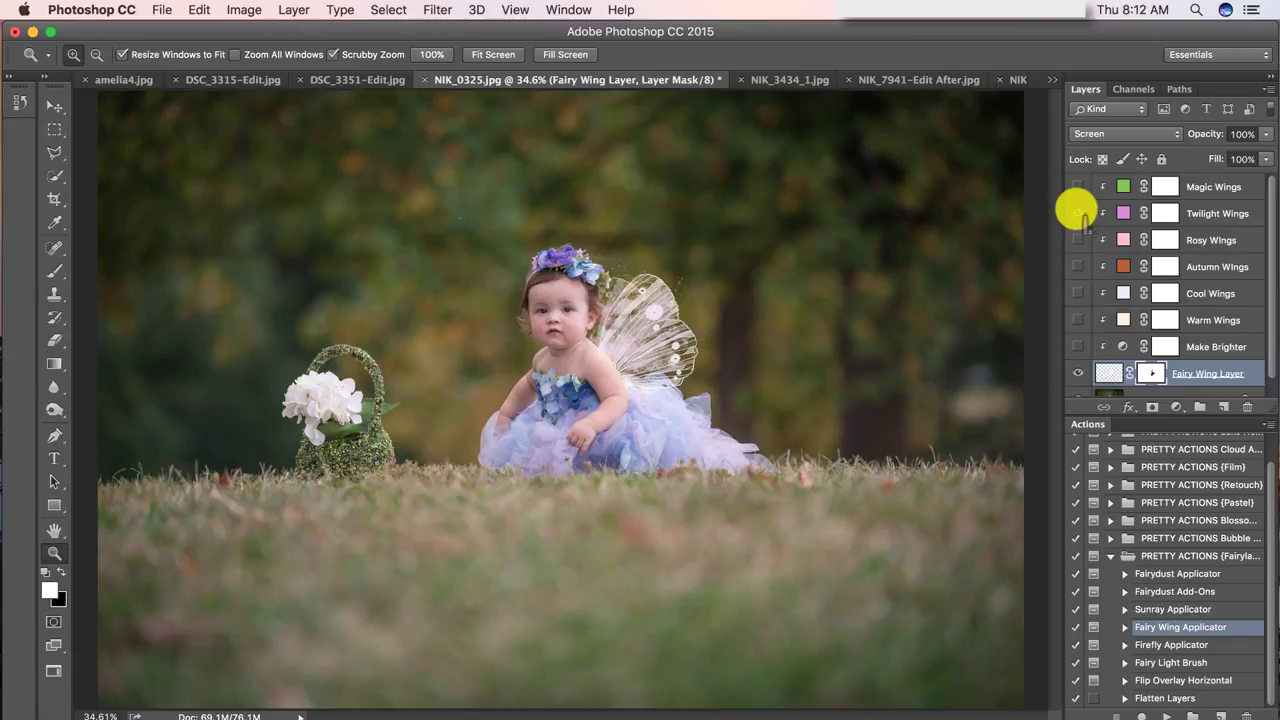
{"action": "left_click", "coordinate": [1077, 210]}
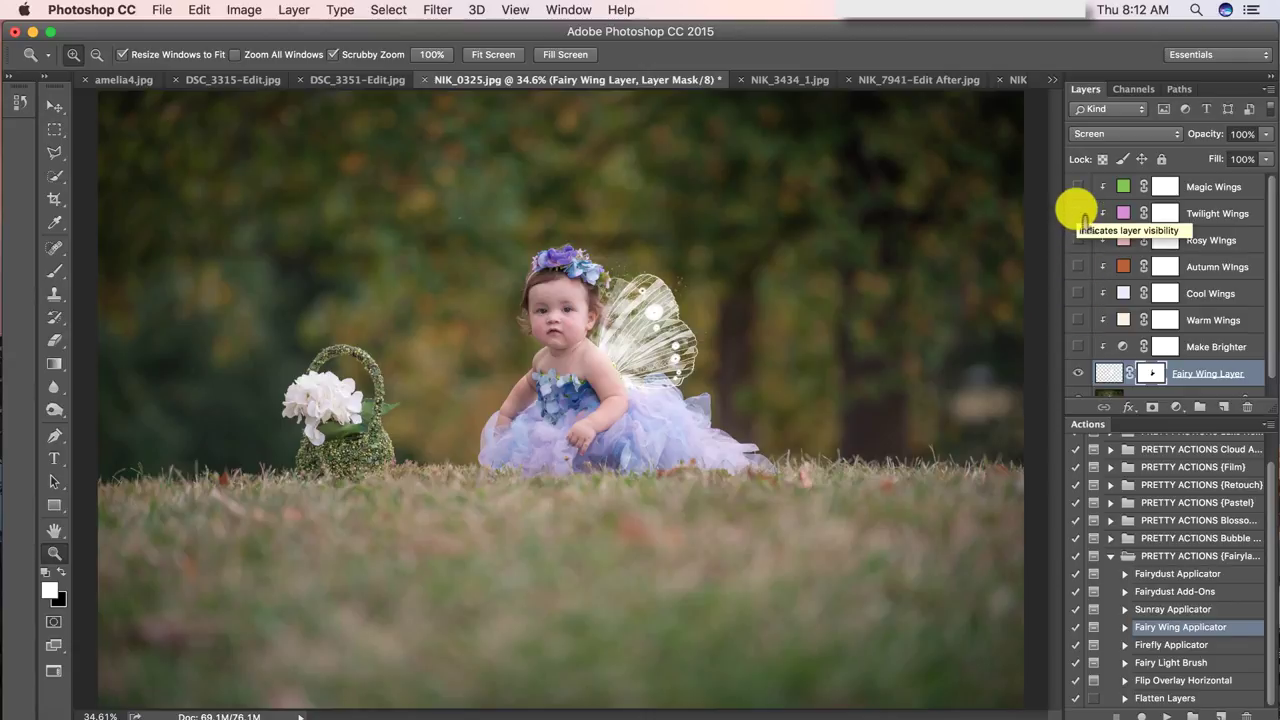
{"action": "left_click", "coordinate": [1166, 698]}
{"action": "left_click", "coordinate": [1166, 715]}
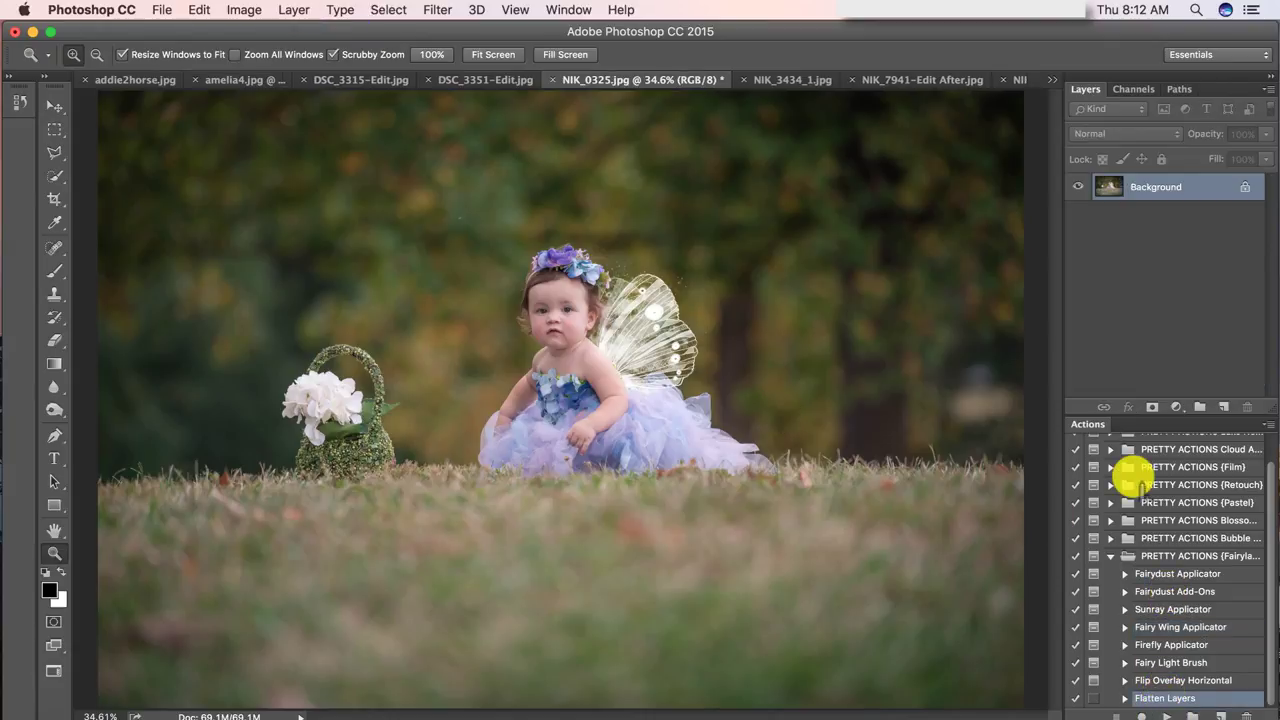
Run the Sunray Applicator action and open the Fairy Sun folder inside Fairyland Website Images for the overlay
{"action": "left_click", "coordinate": [1150, 612]}
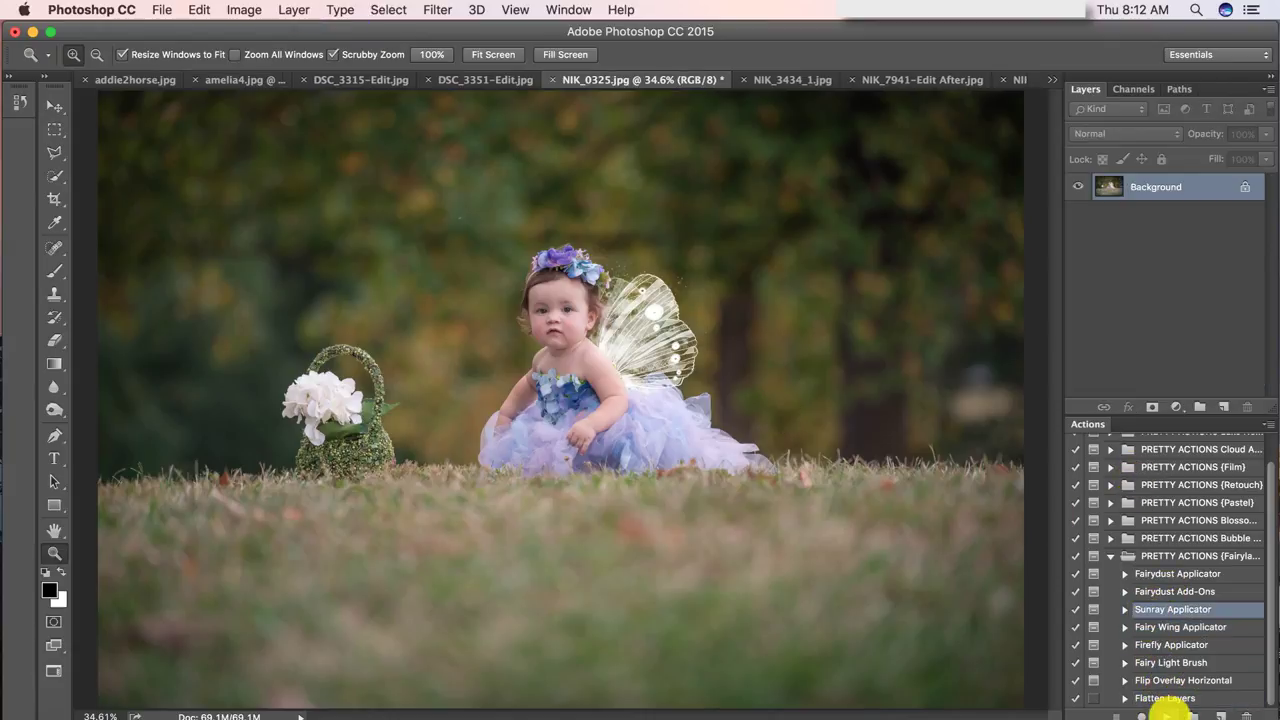
{"action": "left_click", "coordinate": [1166, 716]}
{"action": "left_click", "coordinate": [755, 348]}
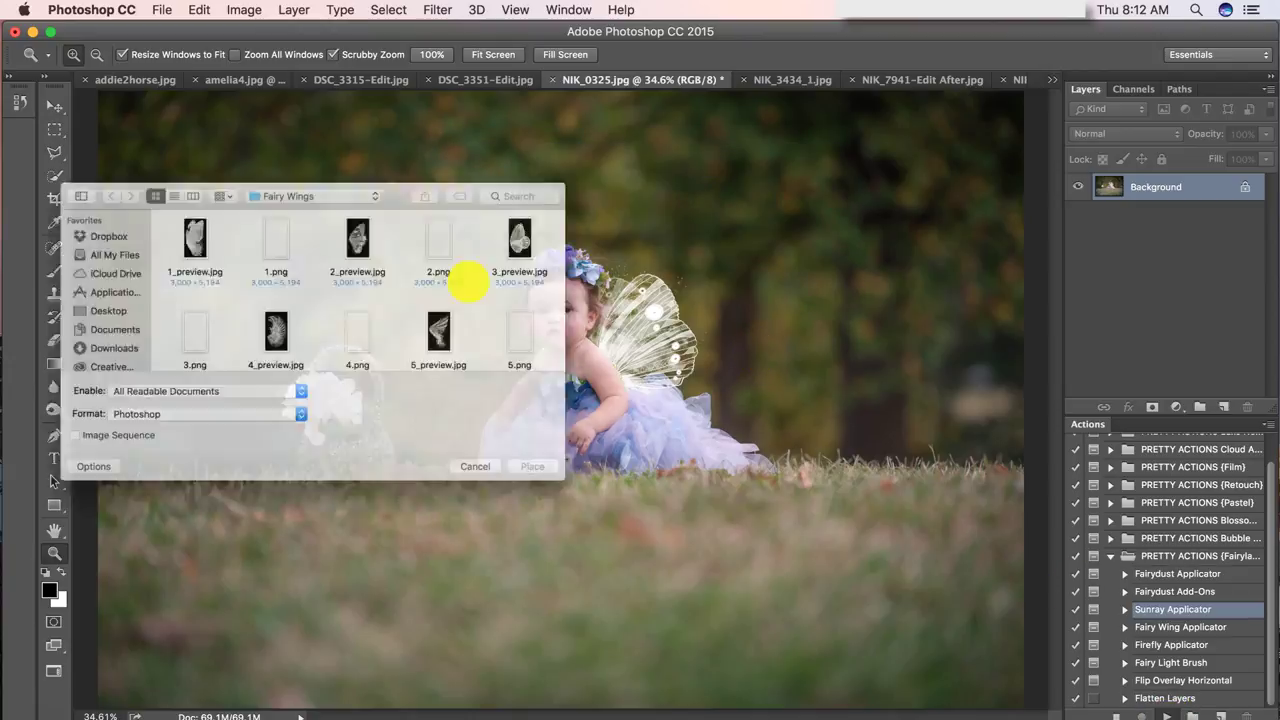
{"action": "left_click", "coordinate": [300, 164]}
{"action": "left_click", "coordinate": [282, 181]}
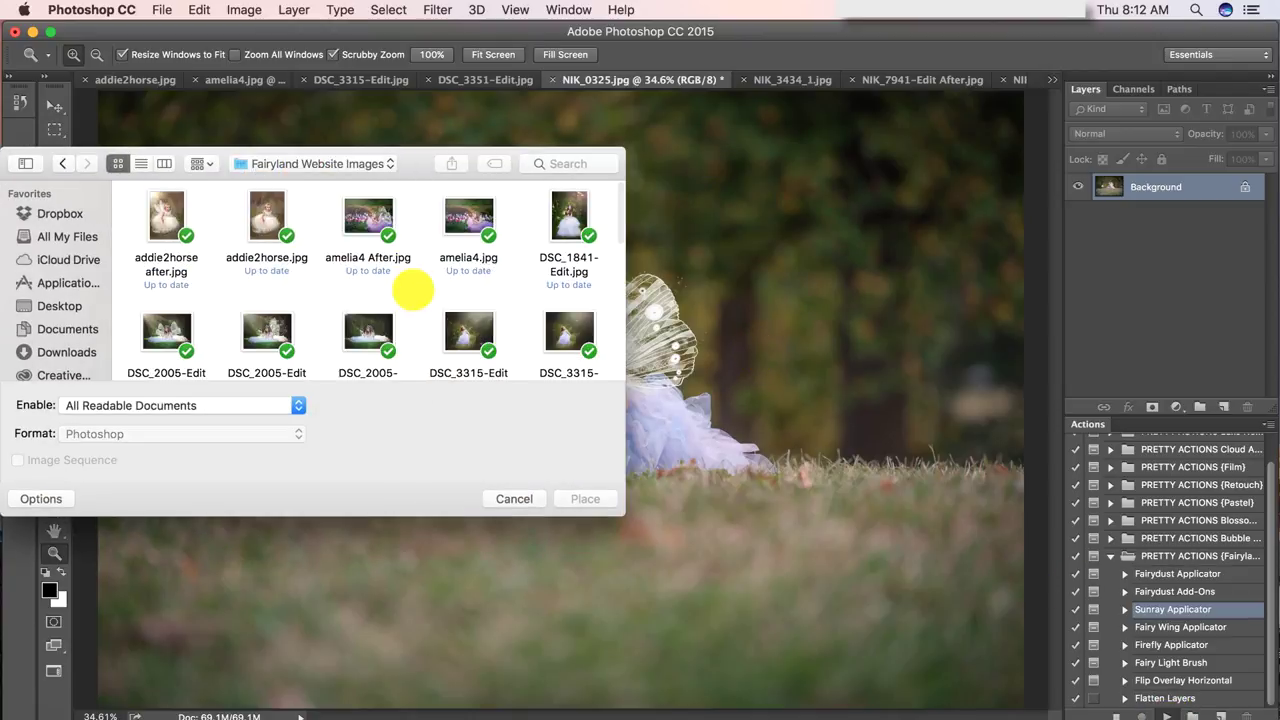
{"action": "scroll", "coordinate": [345, 292], "scroll_direction": "down", "scroll_amount": 5}
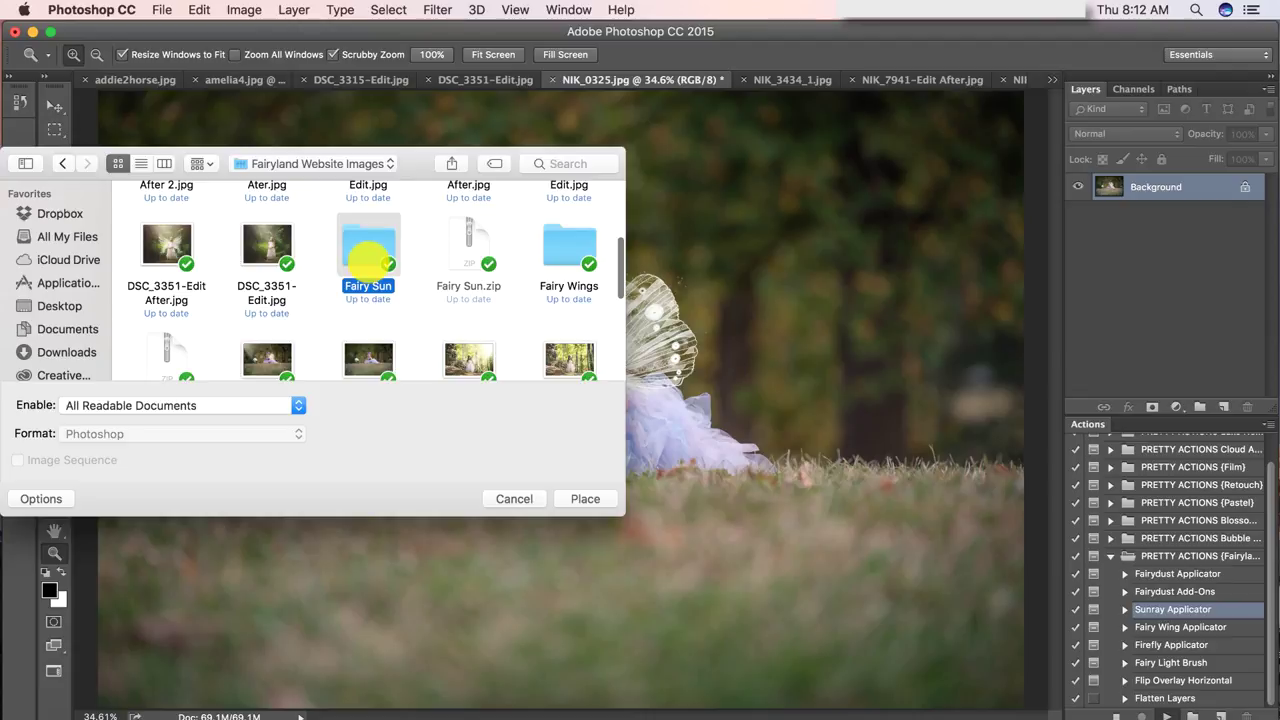
{"action": "double_click", "coordinate": [366, 245]}
Place the Sunrays_3.jpg overlay from the Fairy Sun folder onto the photo
{"action": "scroll", "coordinate": [368, 262], "scroll_direction": "down", "scroll_amount": 1}
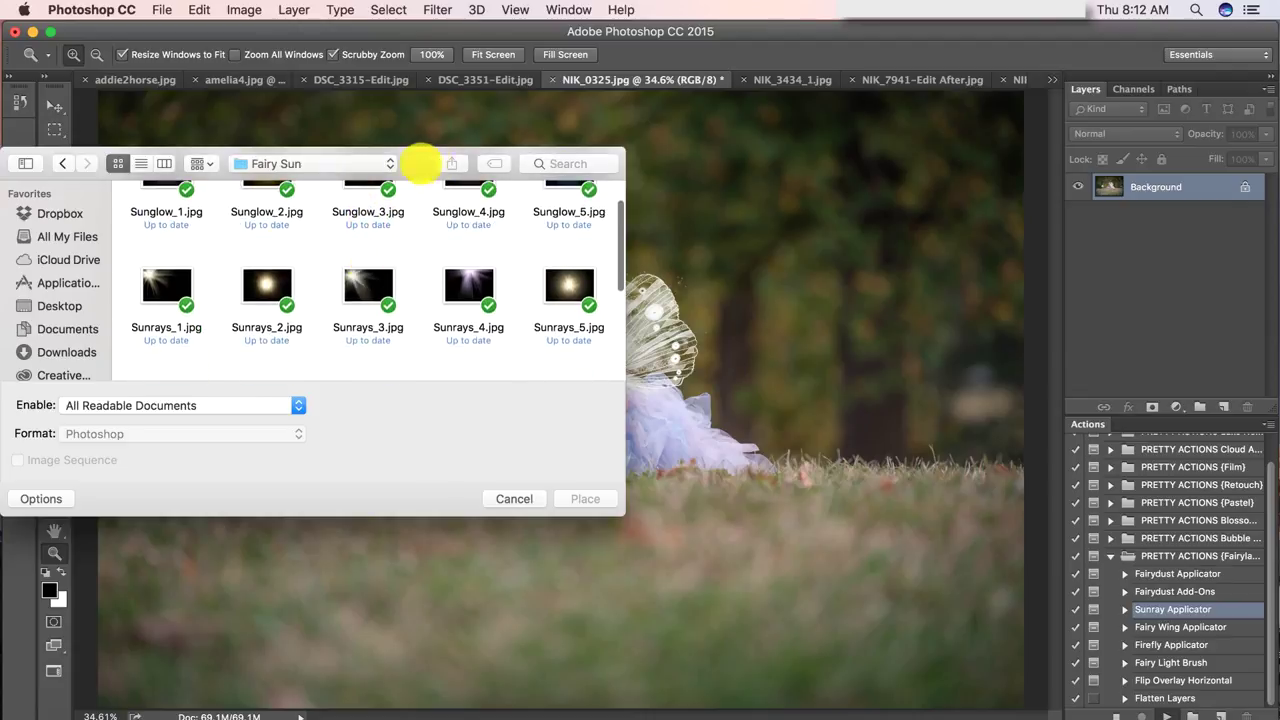
{"action": "left_click_drag", "start_coordinate": [418, 163], "coordinate": [341, 148]}
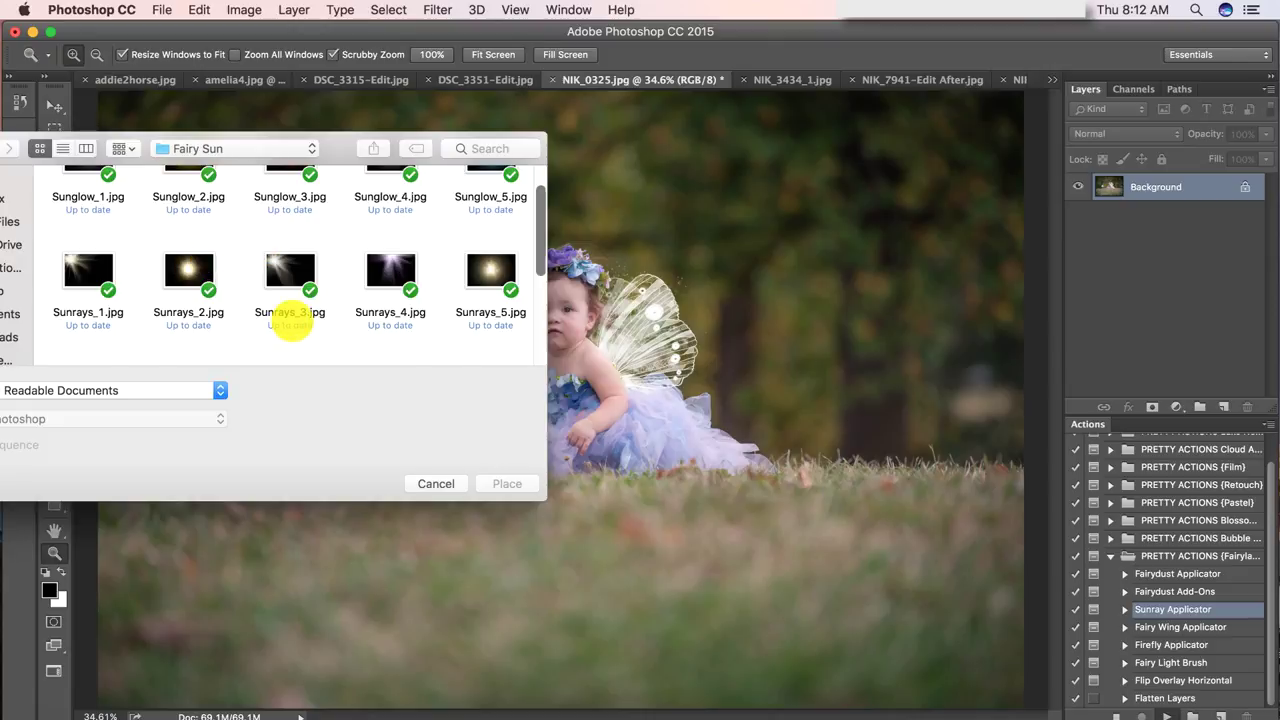
{"action": "scroll", "coordinate": [290, 322], "scroll_direction": "down", "scroll_amount": 3}
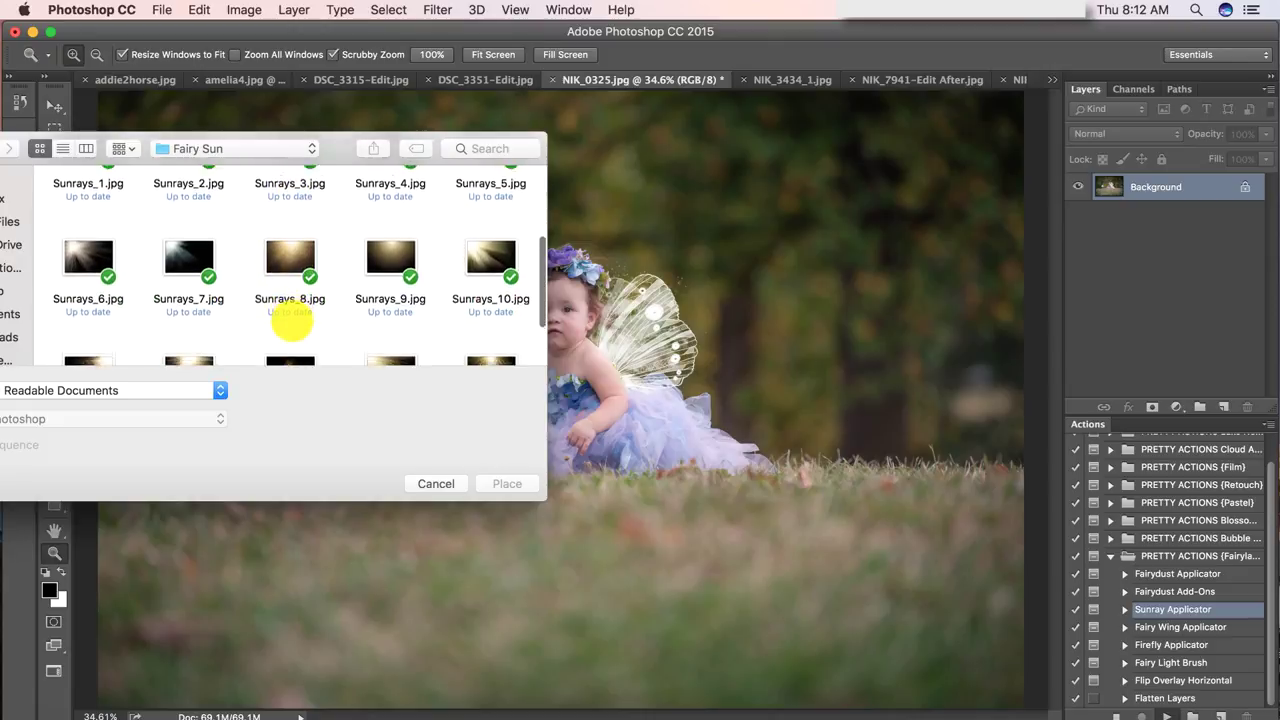
{"action": "scroll", "coordinate": [290, 322], "scroll_direction": "down", "scroll_amount": 3}
{"action": "scroll", "coordinate": [290, 320], "scroll_direction": "up", "scroll_amount": 5}
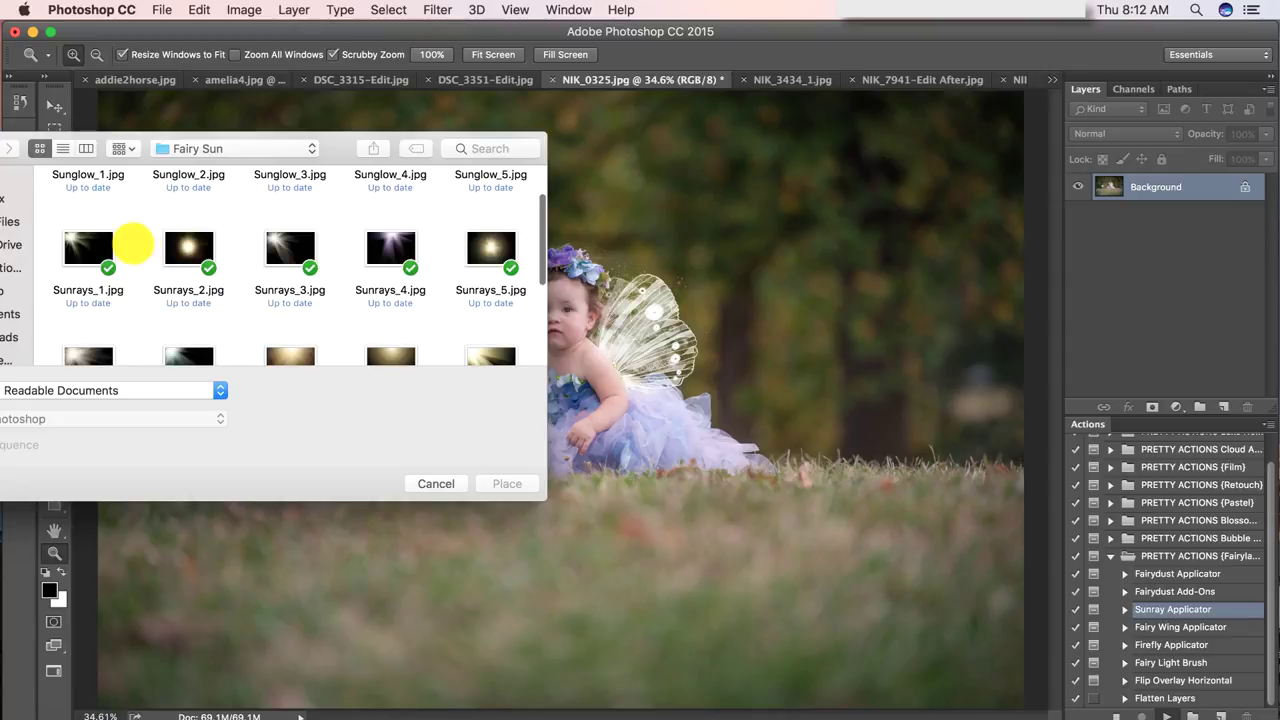
{"action": "left_click", "coordinate": [290, 248]}
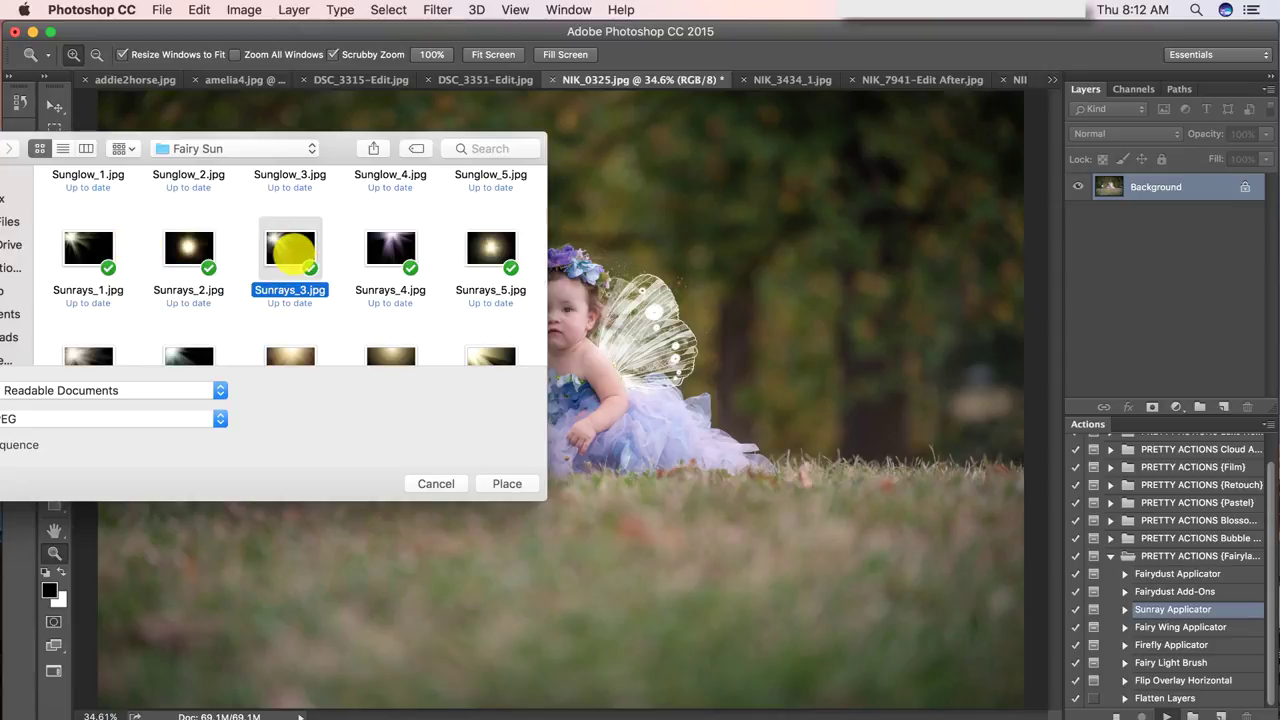
{"action": "left_click", "coordinate": [507, 488]}
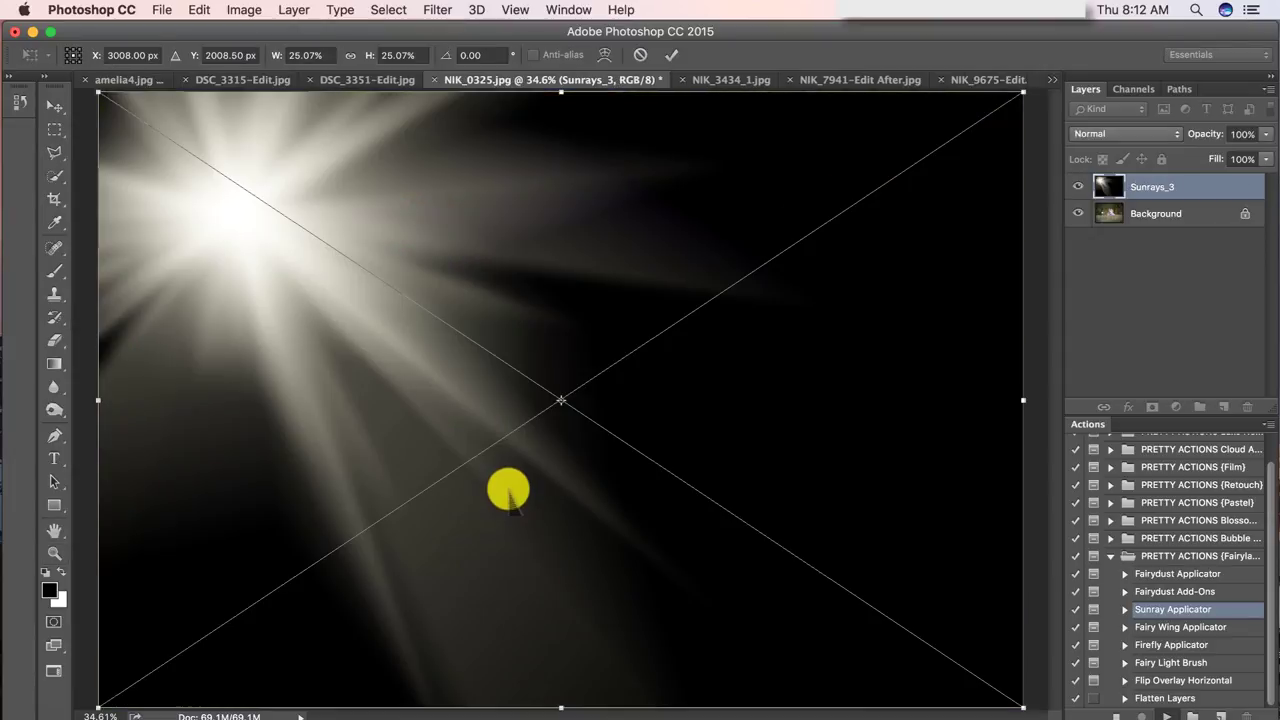
Shift the placed sunray image so its glow sits in the photo's upper-left corner, and commit the placement
{"action": "left_click_drag", "start_coordinate": [551, 471], "coordinate": [463, 400]}
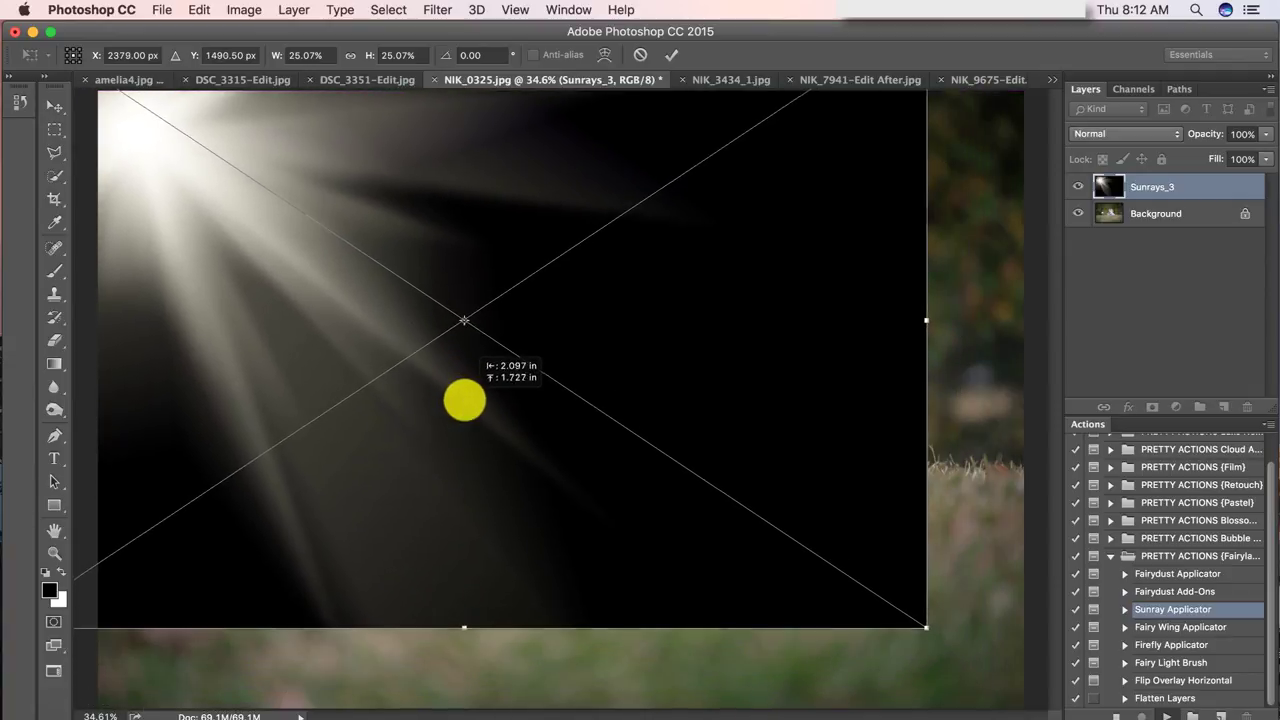
{"action": "left_click_drag", "start_coordinate": [518, 432], "coordinate": [461, 395]}
{"action": "key", "text": "Return"}
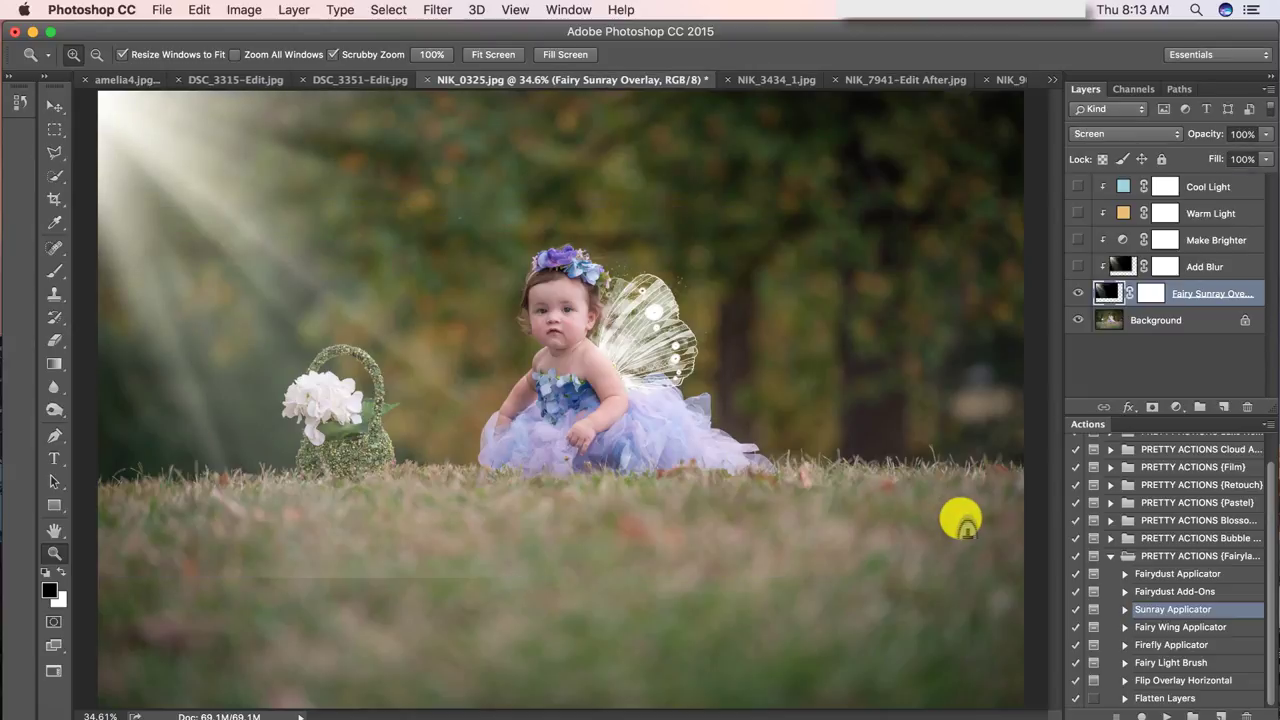
Reposition the Fairy Sunray Overlay with the Move tool and shrink its height to 92.50%, keeping the glow in the photo's corner
{"action": "left_click", "coordinate": [54, 106]}
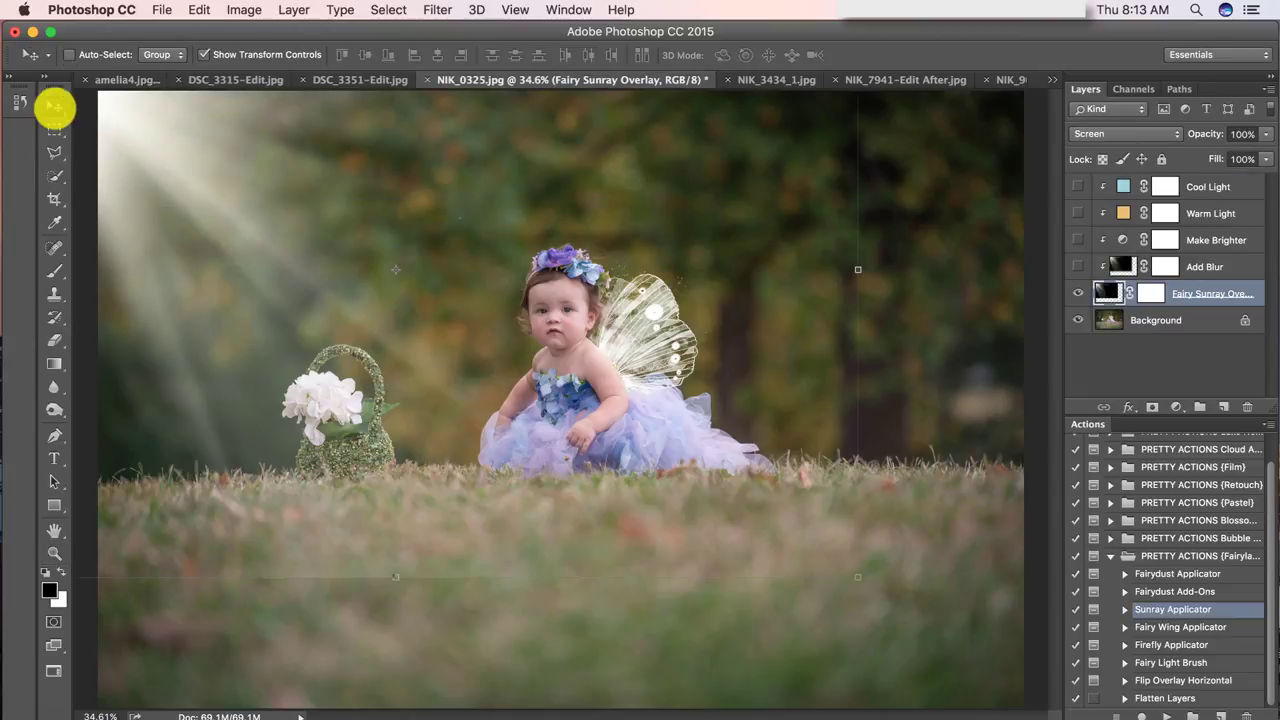
{"action": "left_click_drag", "start_coordinate": [648, 192], "coordinate": [609, 180]}
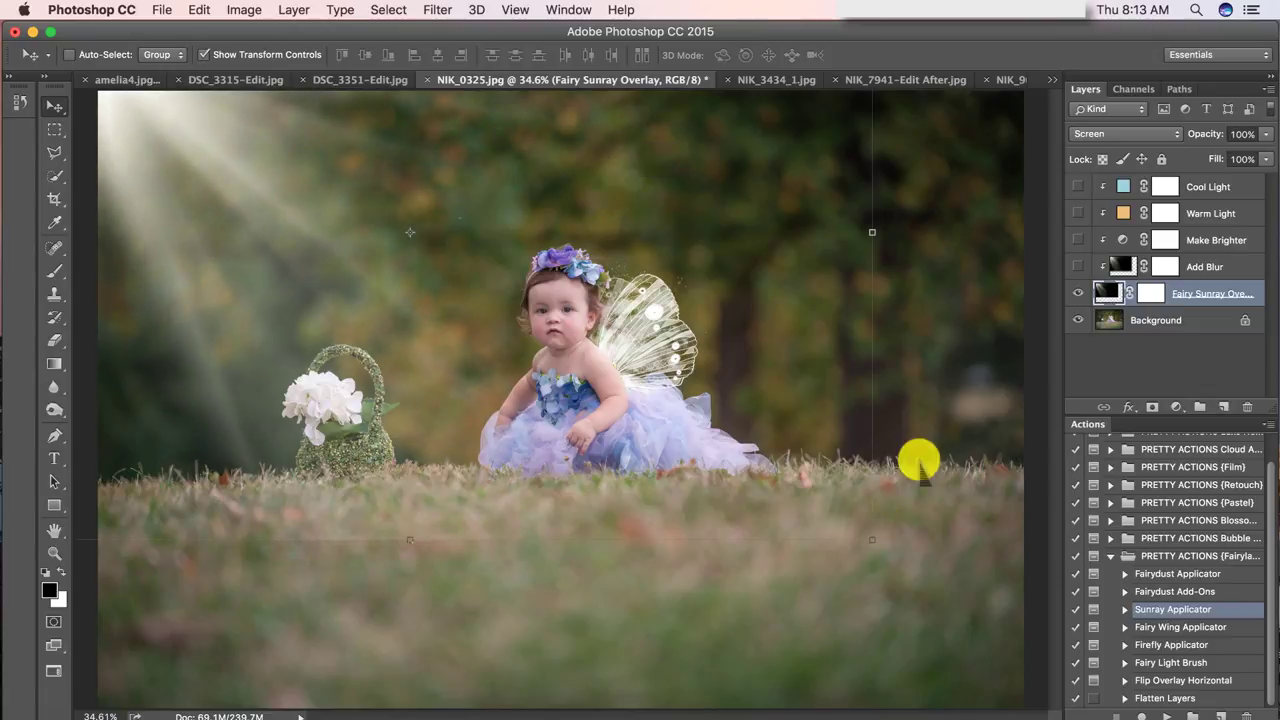
{"action": "left_click", "coordinate": [411, 541]}
{"action": "left_click_drag", "start_coordinate": [412, 541], "coordinate": [416, 389]}
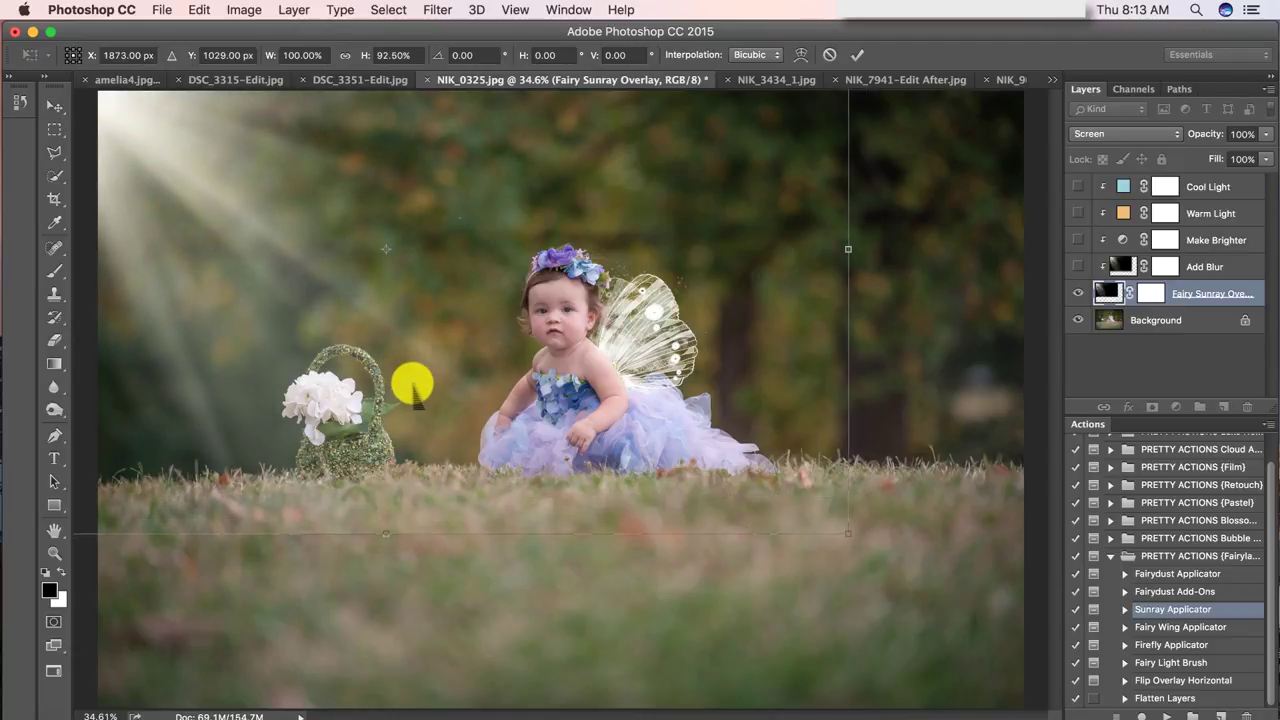
{"action": "key", "text": "Return"}
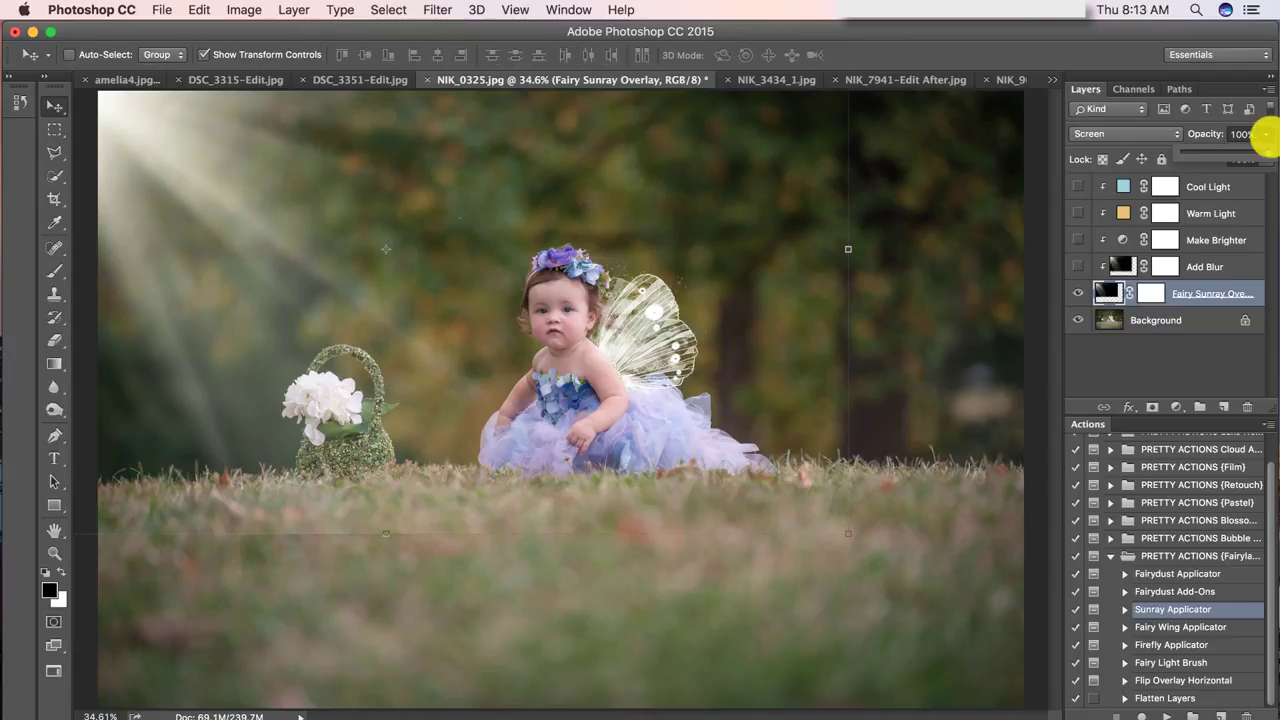
Lower the Fairy Sunray Overlay's opacity to 87% and merge everything with the Flatten Layers action
{"action": "left_click_drag", "start_coordinate": [1250, 153], "coordinate": [1128, 184]}
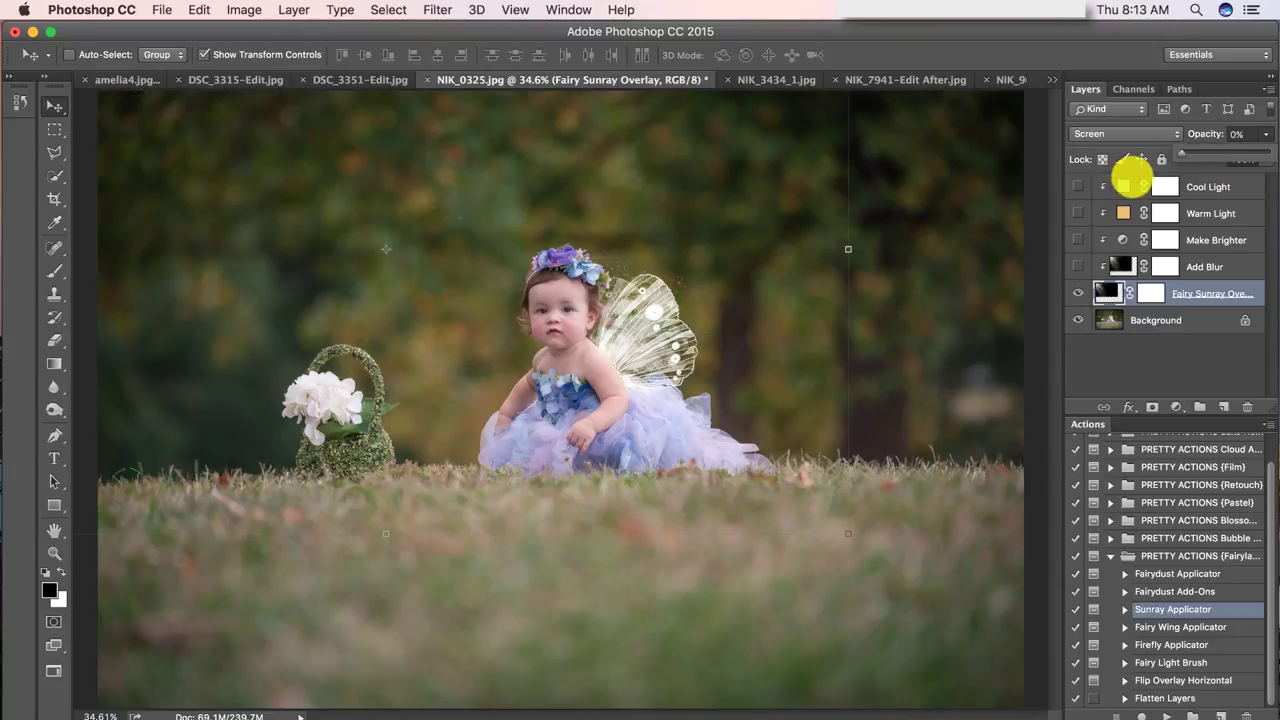
{"action": "left_click_drag", "start_coordinate": [1152, 172], "coordinate": [1256, 153]}
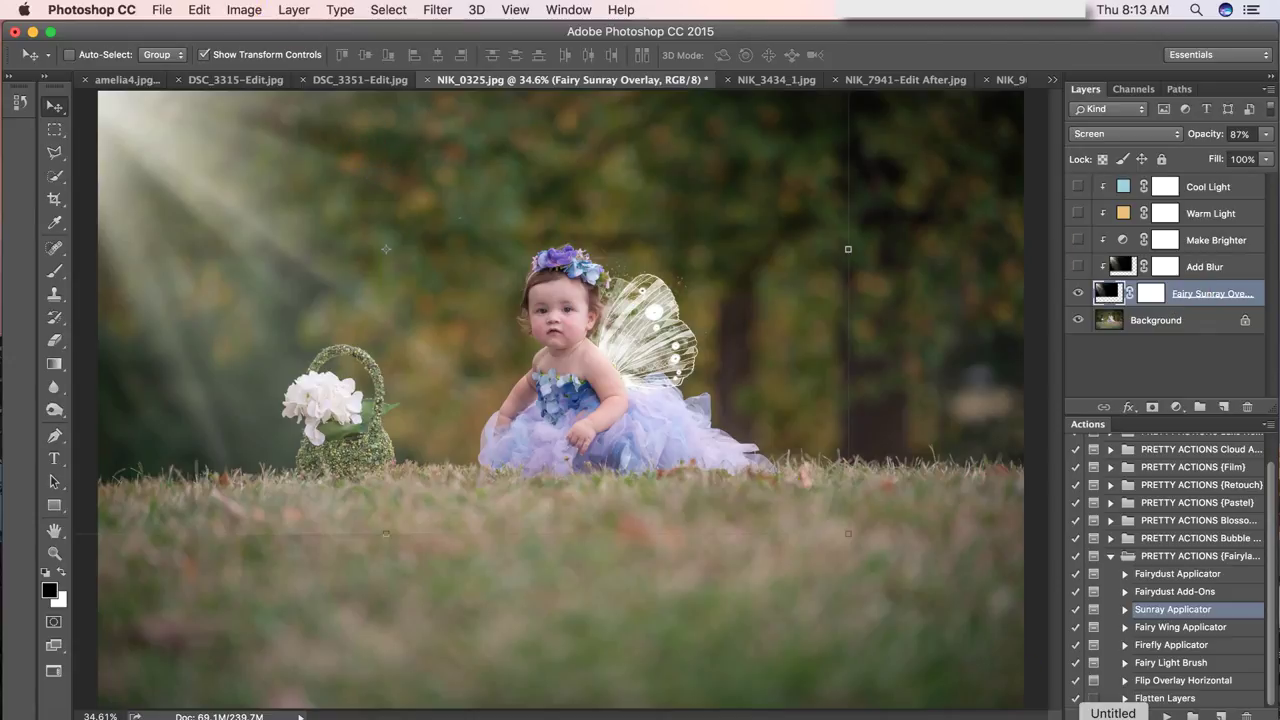
{"action": "left_click", "coordinate": [1166, 699]}
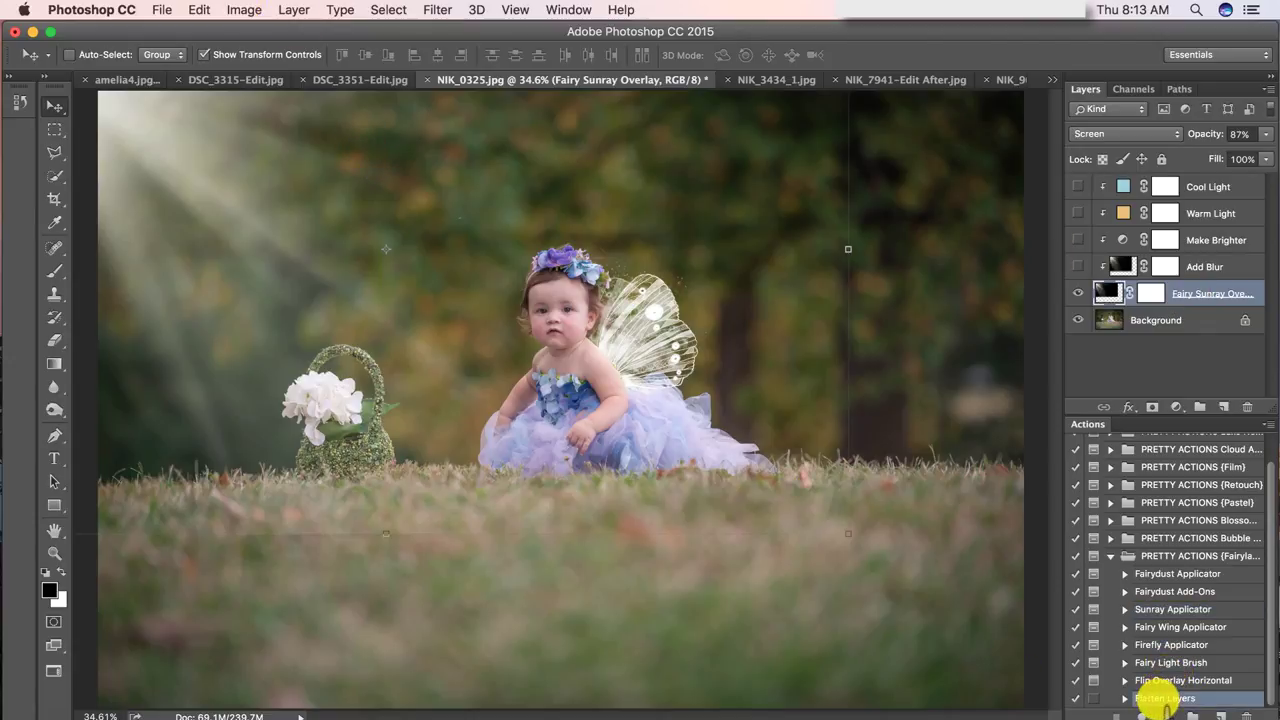
{"action": "left_click", "coordinate": [1166, 716]}
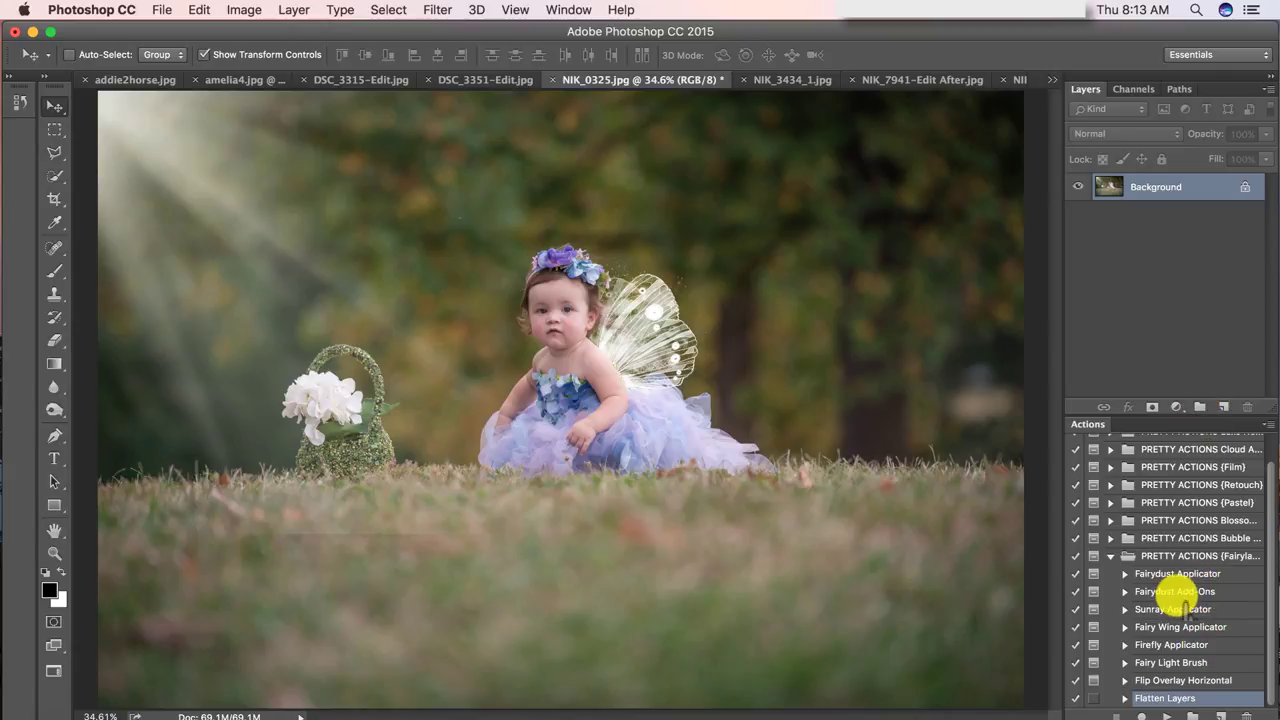
Run the Fairy Light Brush action on the flattened photo and continue past its painting instructions
{"action": "left_click", "coordinate": [1190, 663]}
{"action": "left_click", "coordinate": [1166, 715]}
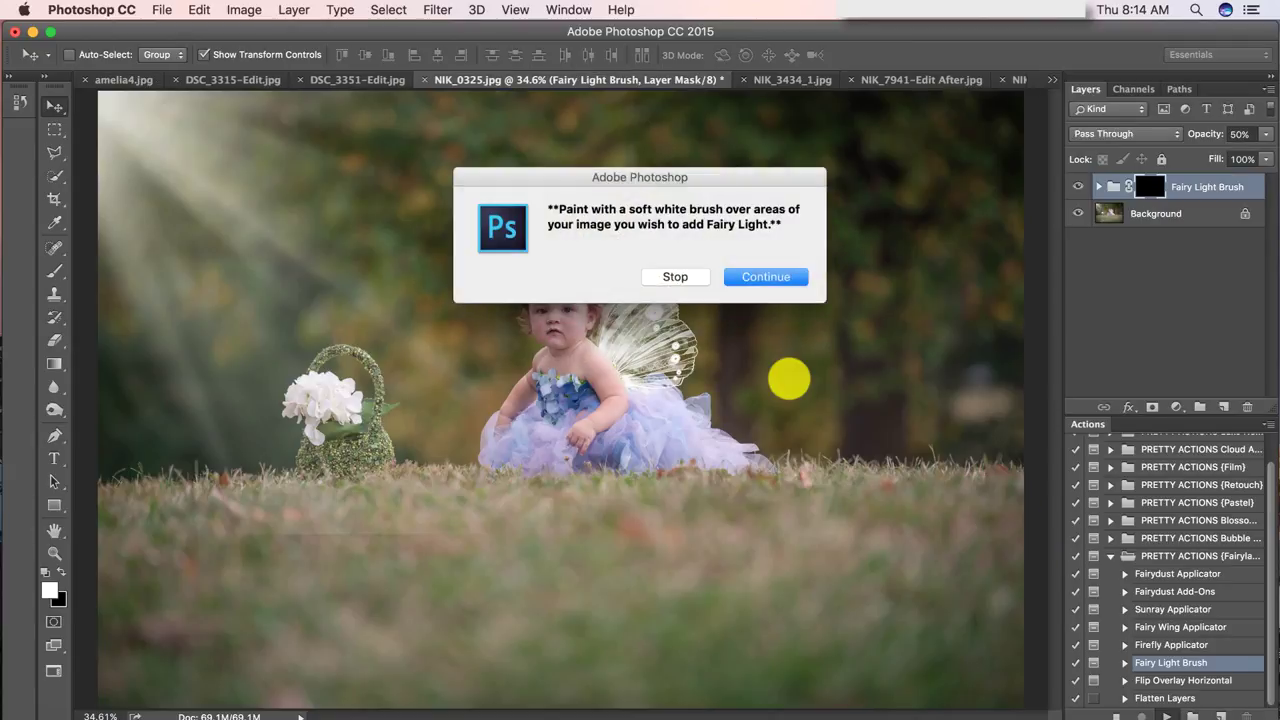
{"action": "left_click", "coordinate": [772, 272]}
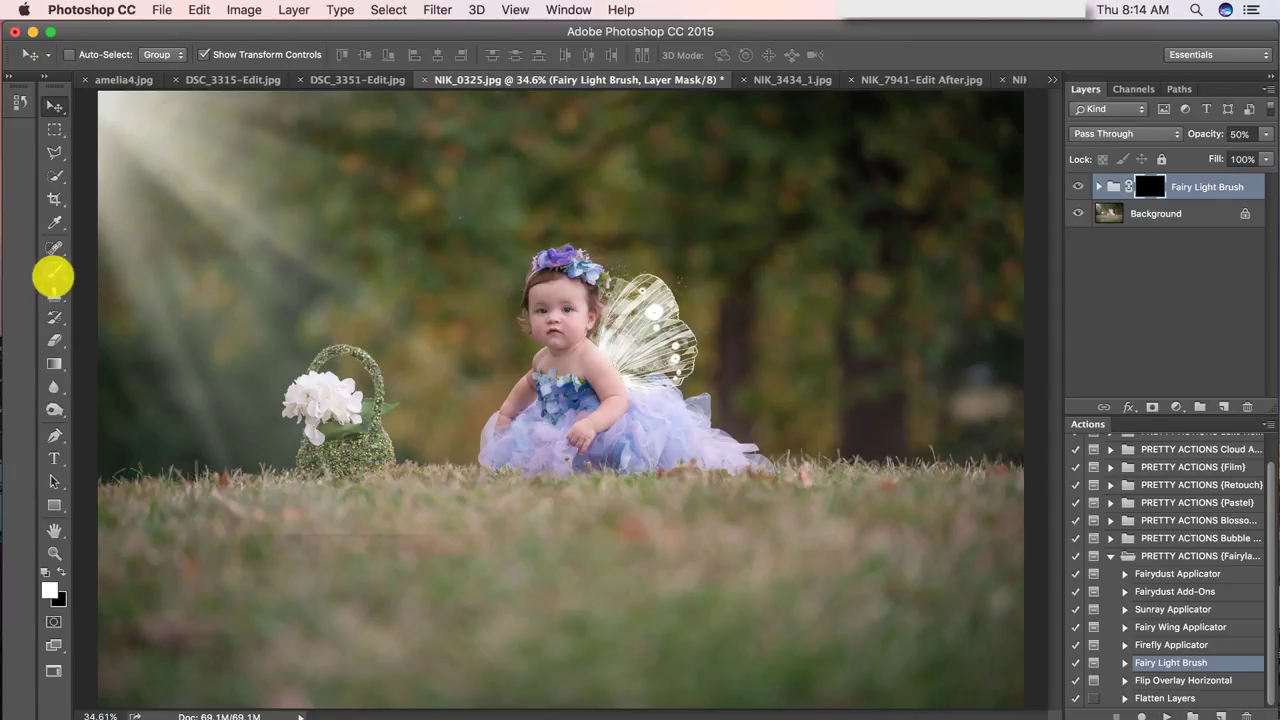
Paint fairy light onto the wing with a soft 200 px white brush at 65% opacity, and compare the photo with and without it
{"action": "left_click", "coordinate": [54, 271]}
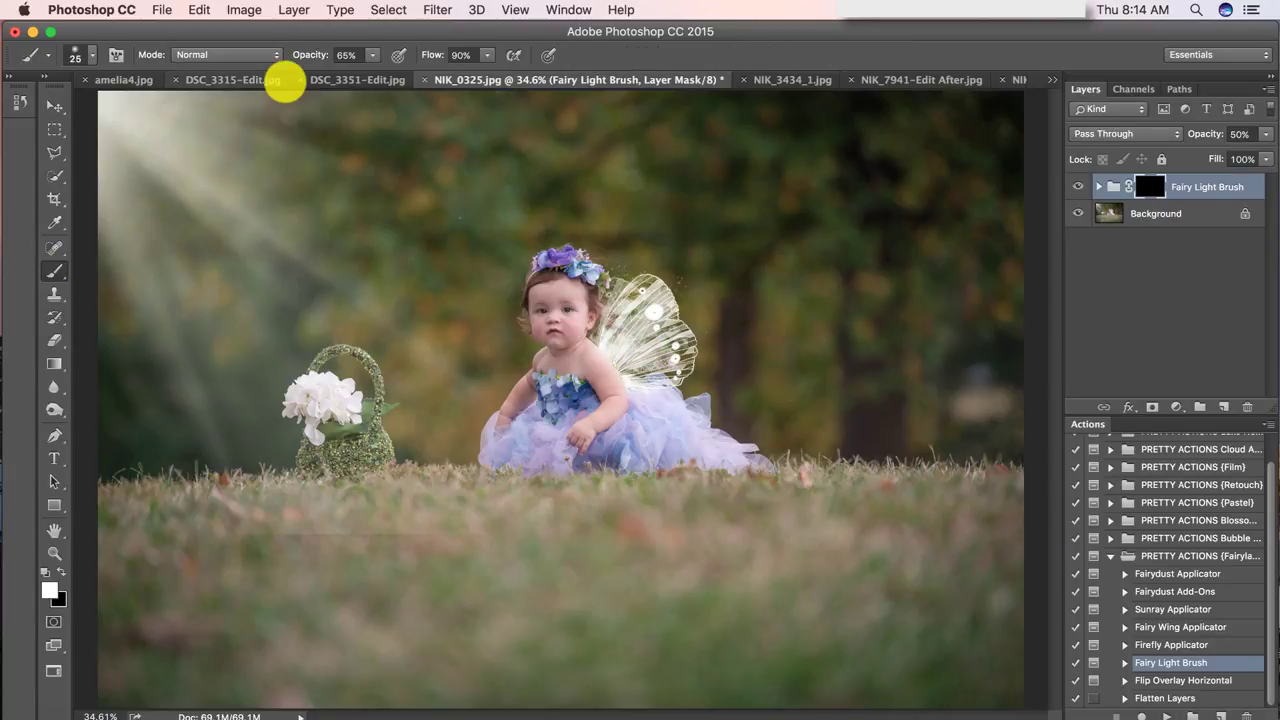
{"action": "left_click", "coordinate": [90, 53]}
{"action": "left_click", "coordinate": [124, 230]}
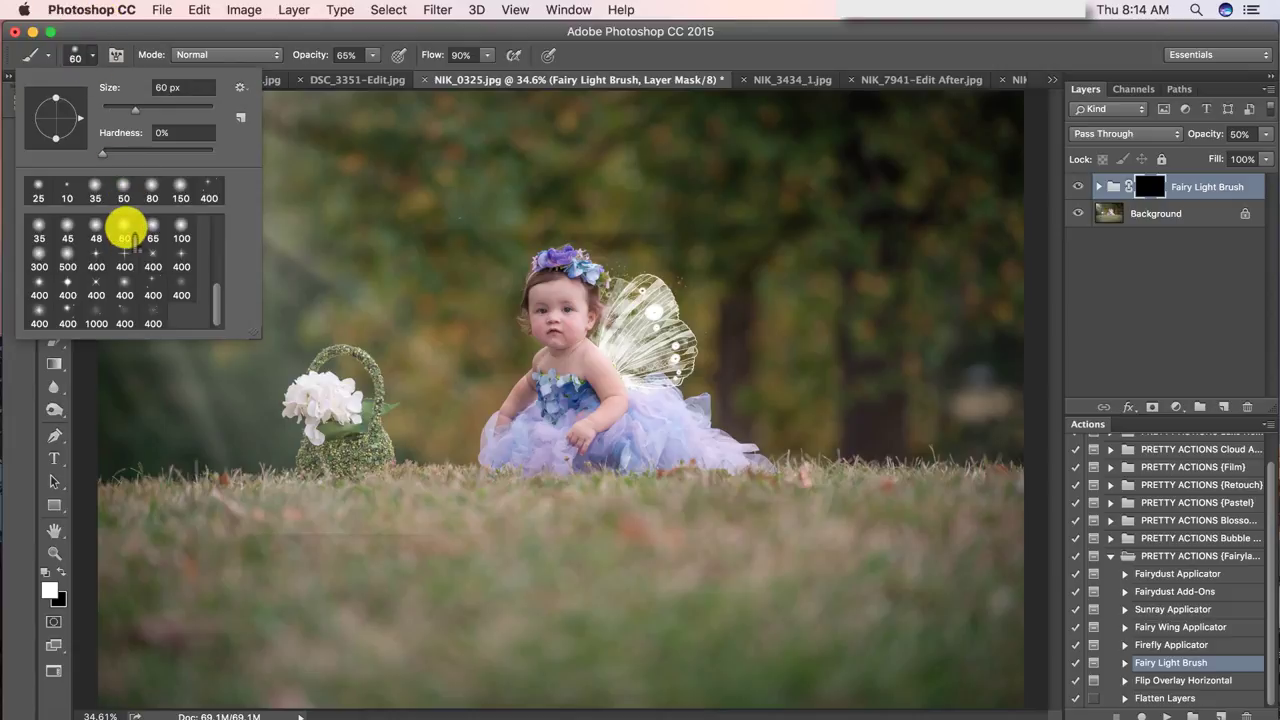
{"action": "left_click", "coordinate": [622, 350]}
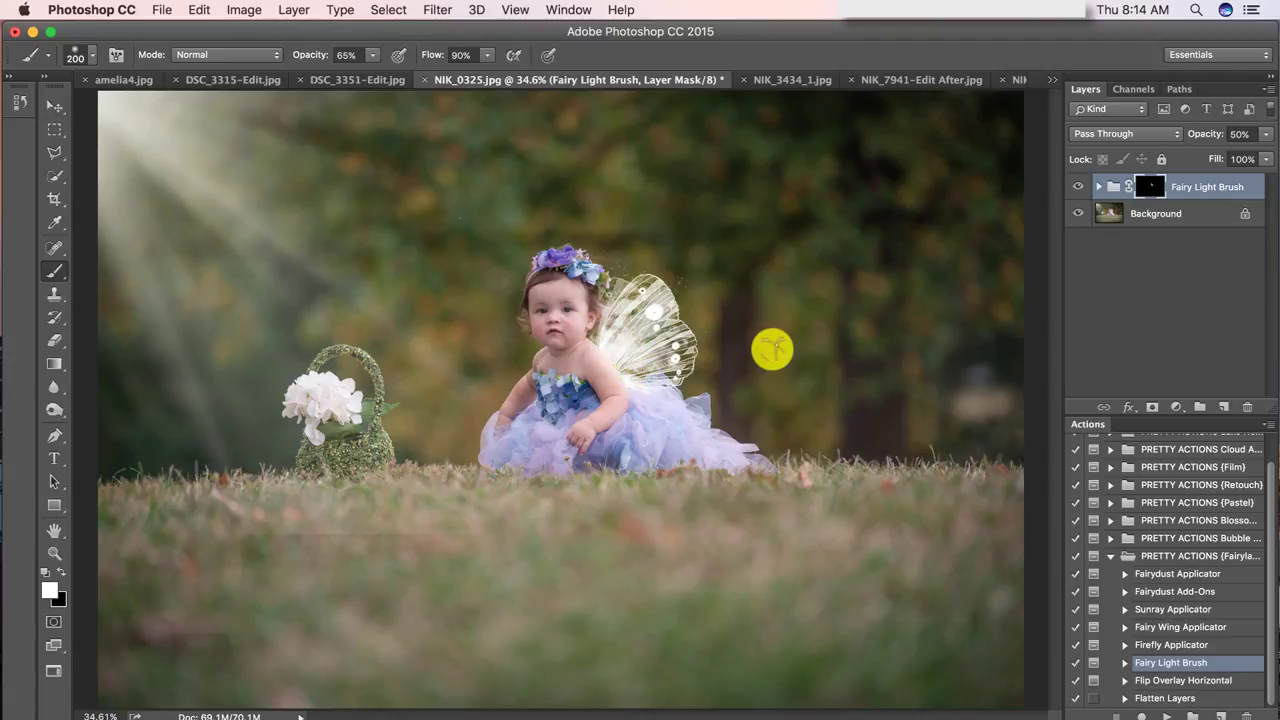
{"action": "left_click", "coordinate": [1078, 186]}
{"action": "left_click", "coordinate": [1078, 186]}
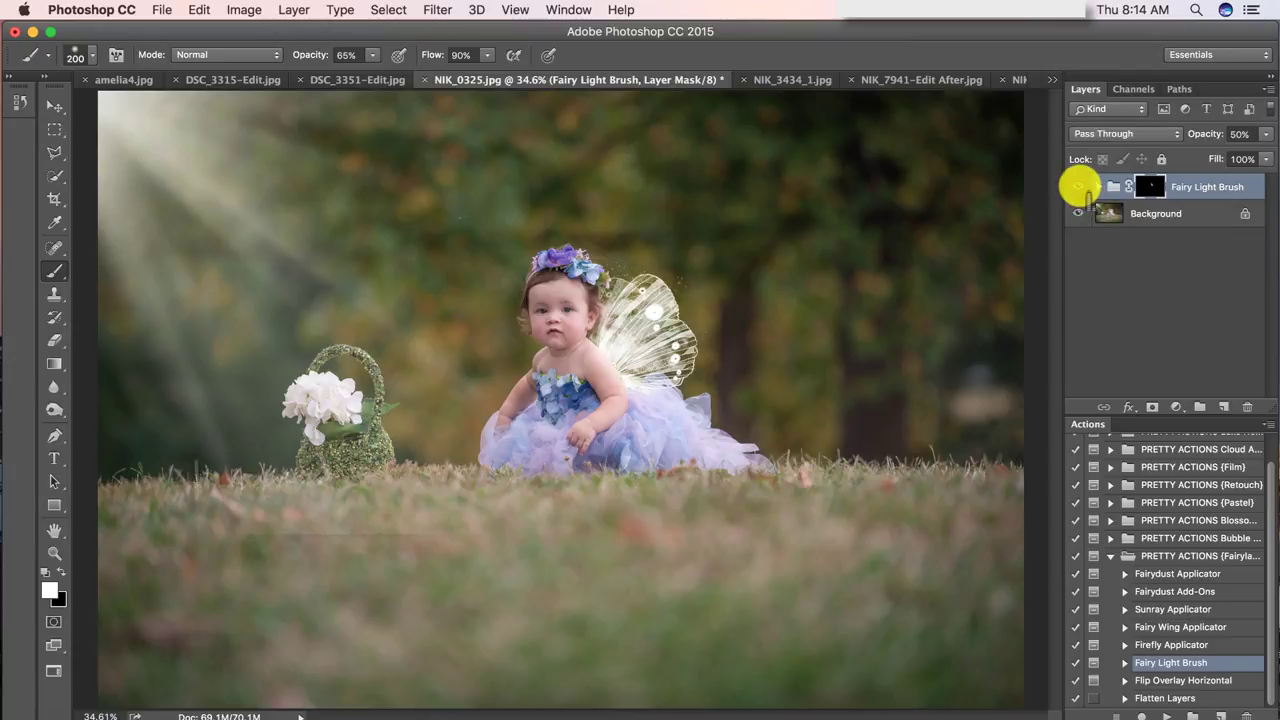
{"action": "left_click", "coordinate": [1078, 186]}
{"action": "left_click", "coordinate": [1078, 186]}
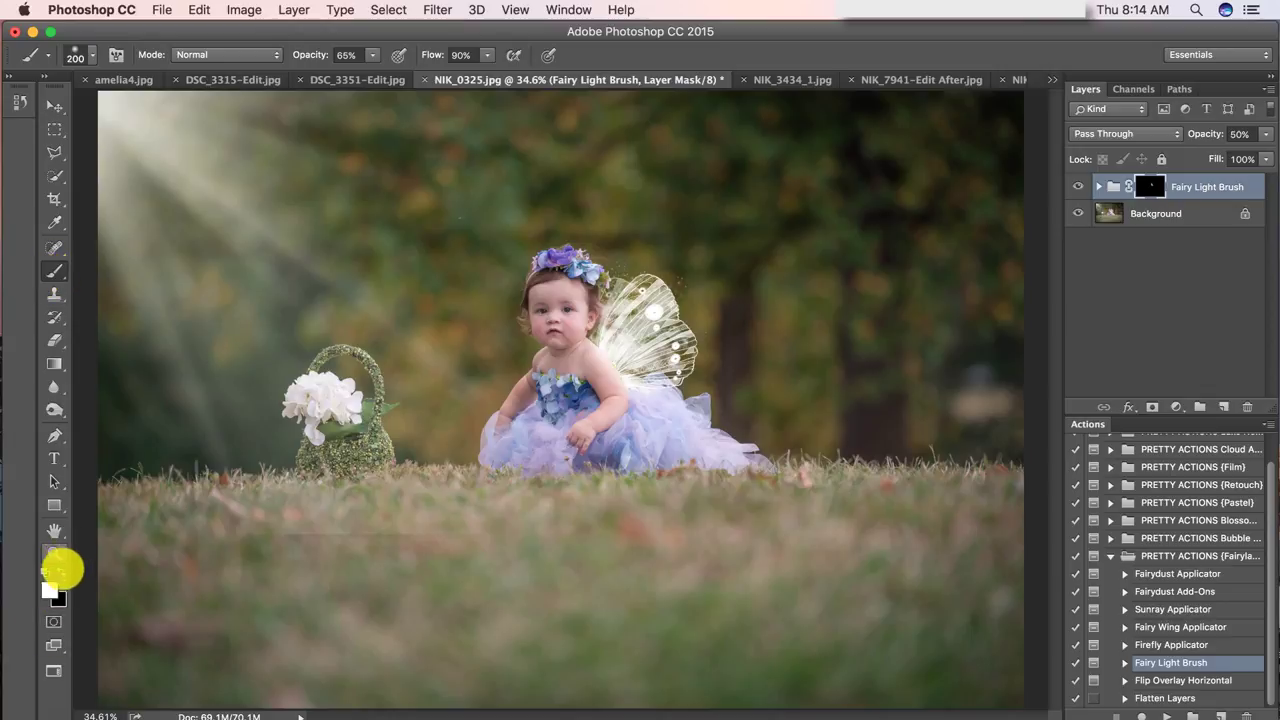
Mask the fairy light off the baby's face with a 100 px black brush, and merge everything with the Flatten Layers action
{"action": "left_click", "coordinate": [61, 572]}
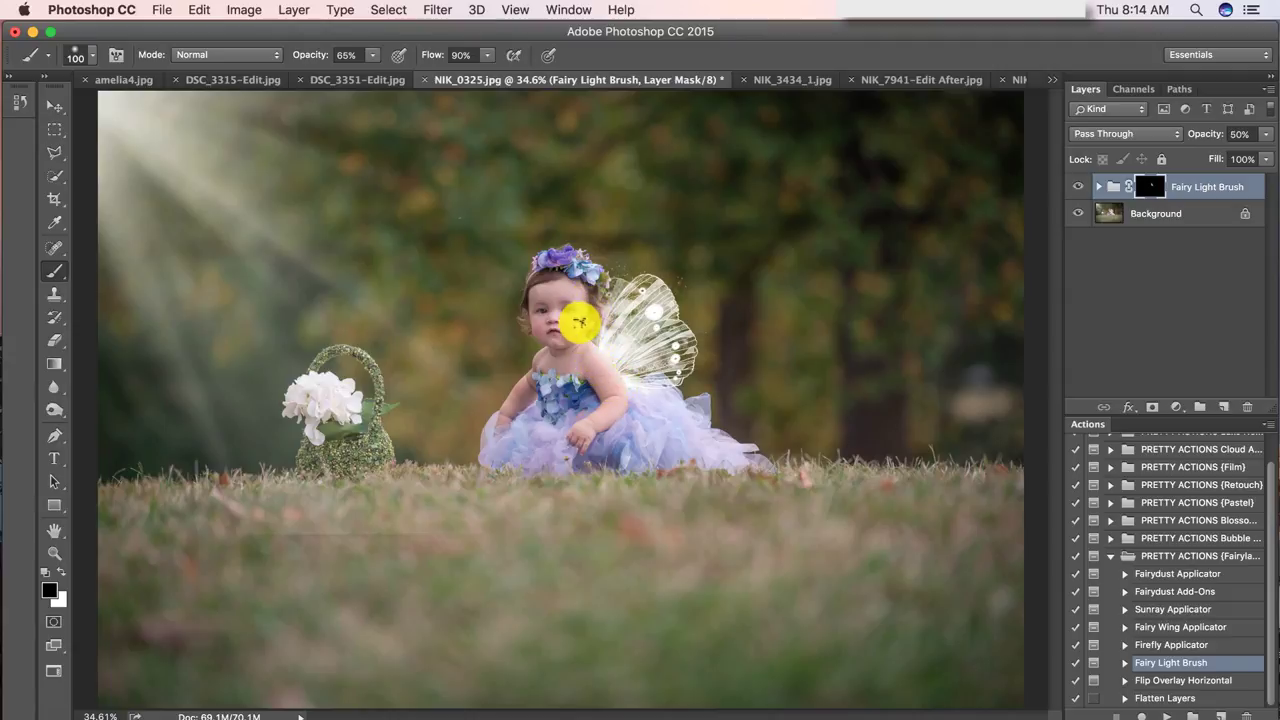
{"action": "left_click", "coordinate": [1166, 699]}
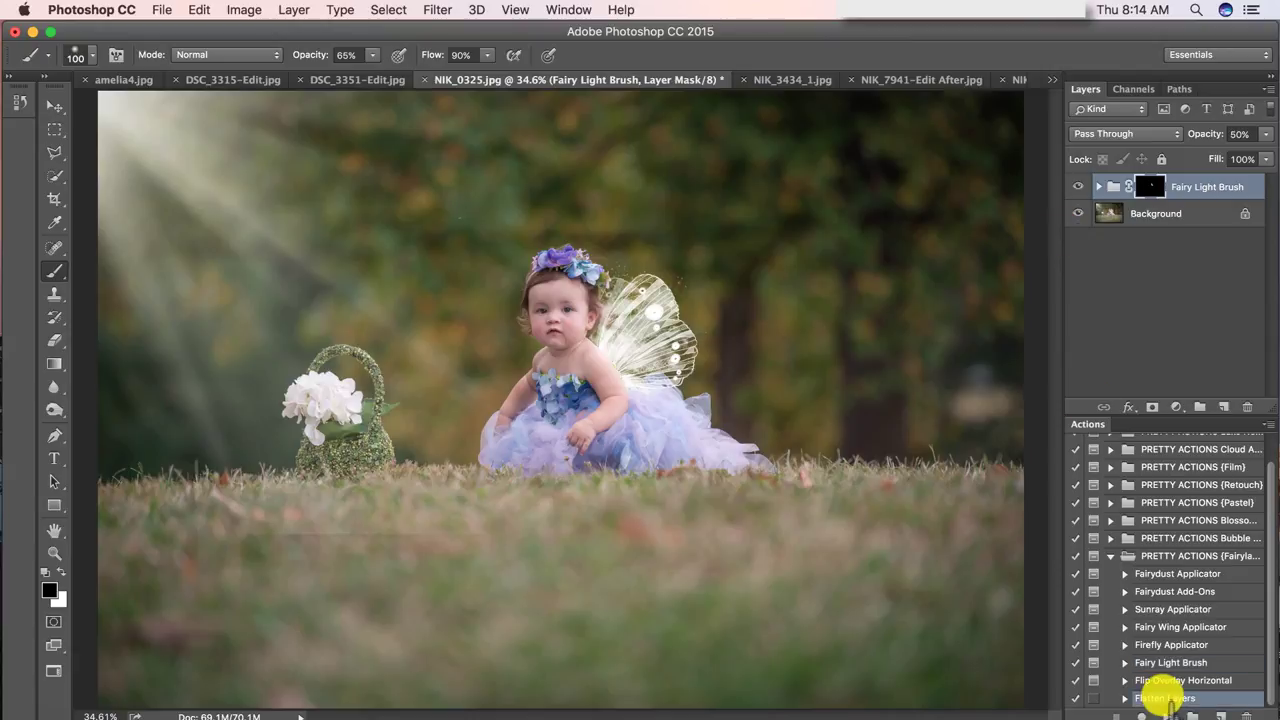
{"action": "left_click", "coordinate": [1166, 714]}
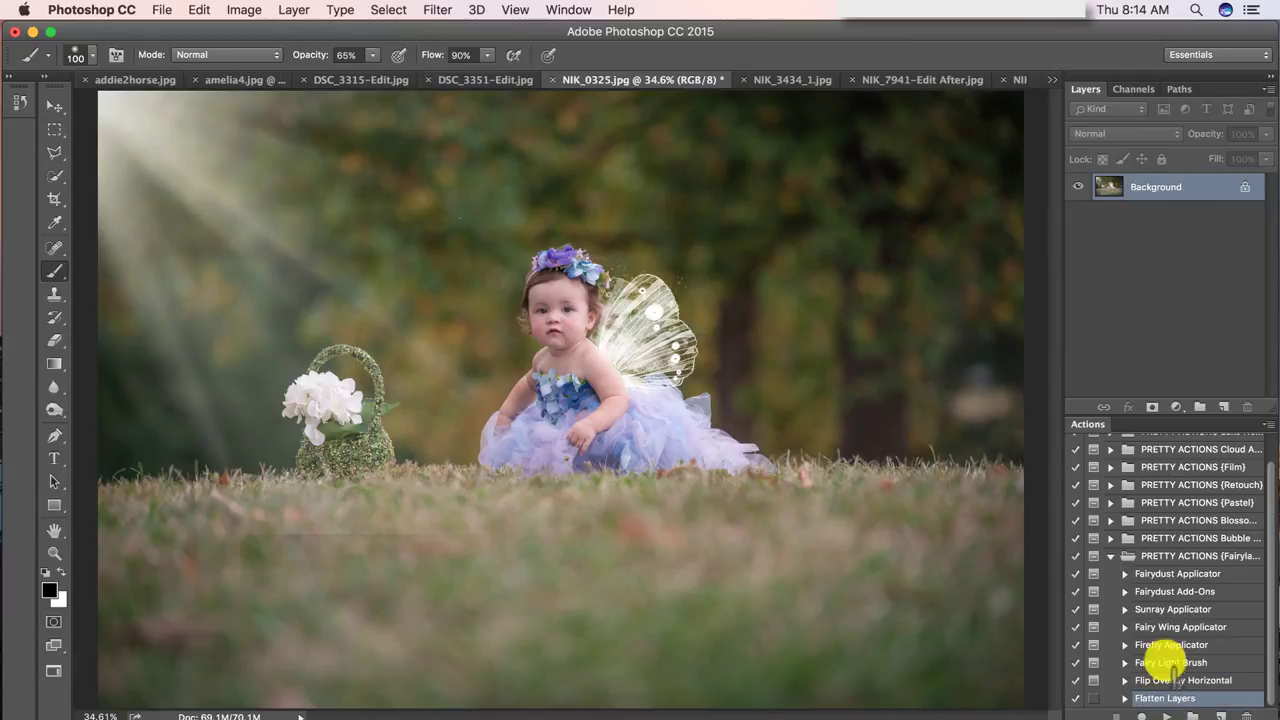
{"action": "left_click", "coordinate": [1171, 591]}
{"action": "left_click", "coordinate": [1166, 716]}
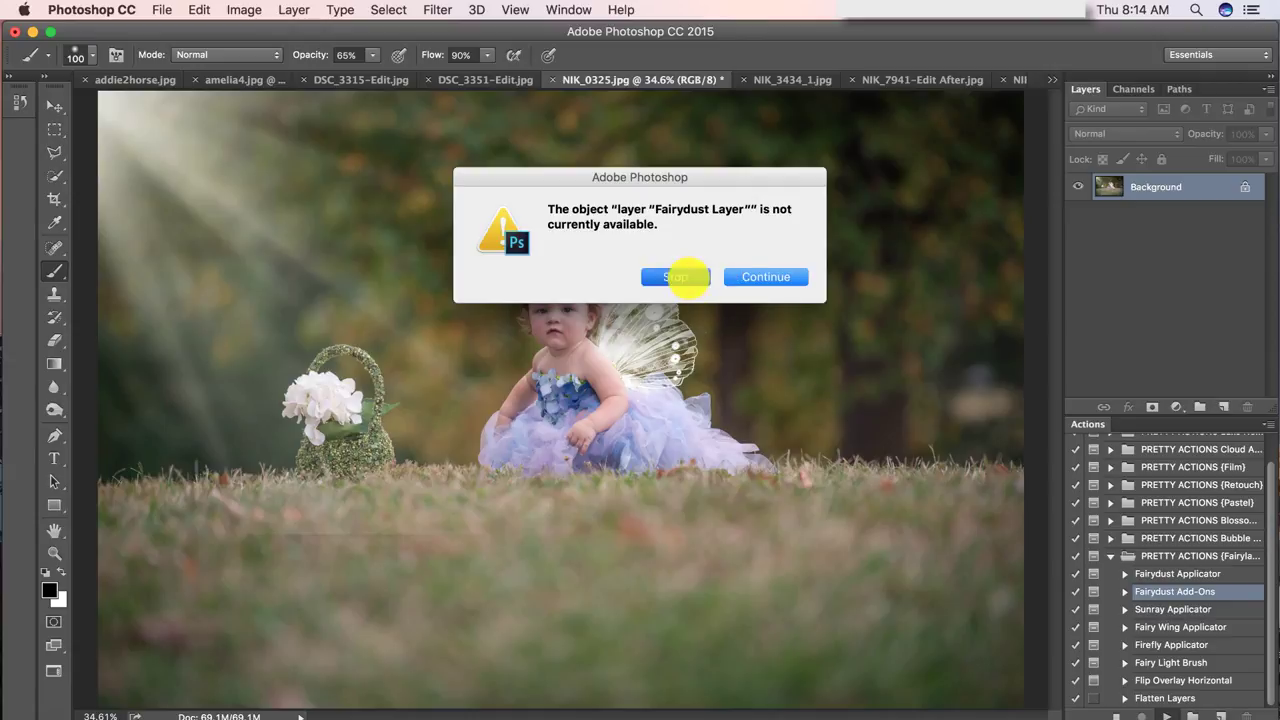
{"action": "left_click", "coordinate": [676, 277]}
{"action": "left_click", "coordinate": [1126, 591]}
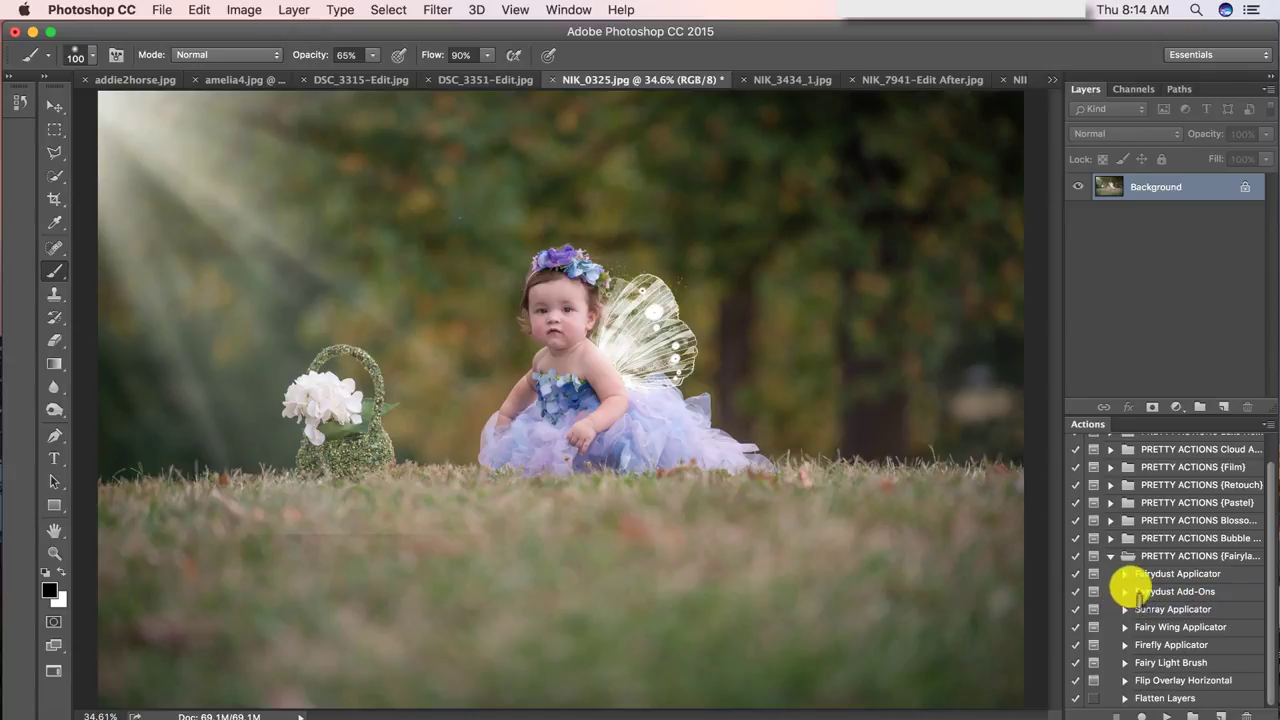
Run the Fairydust Applicator action to add a Fairydust Layer, continuing past its brush instructions
{"action": "left_click", "coordinate": [1142, 574]}
{"action": "left_click", "coordinate": [1166, 716]}
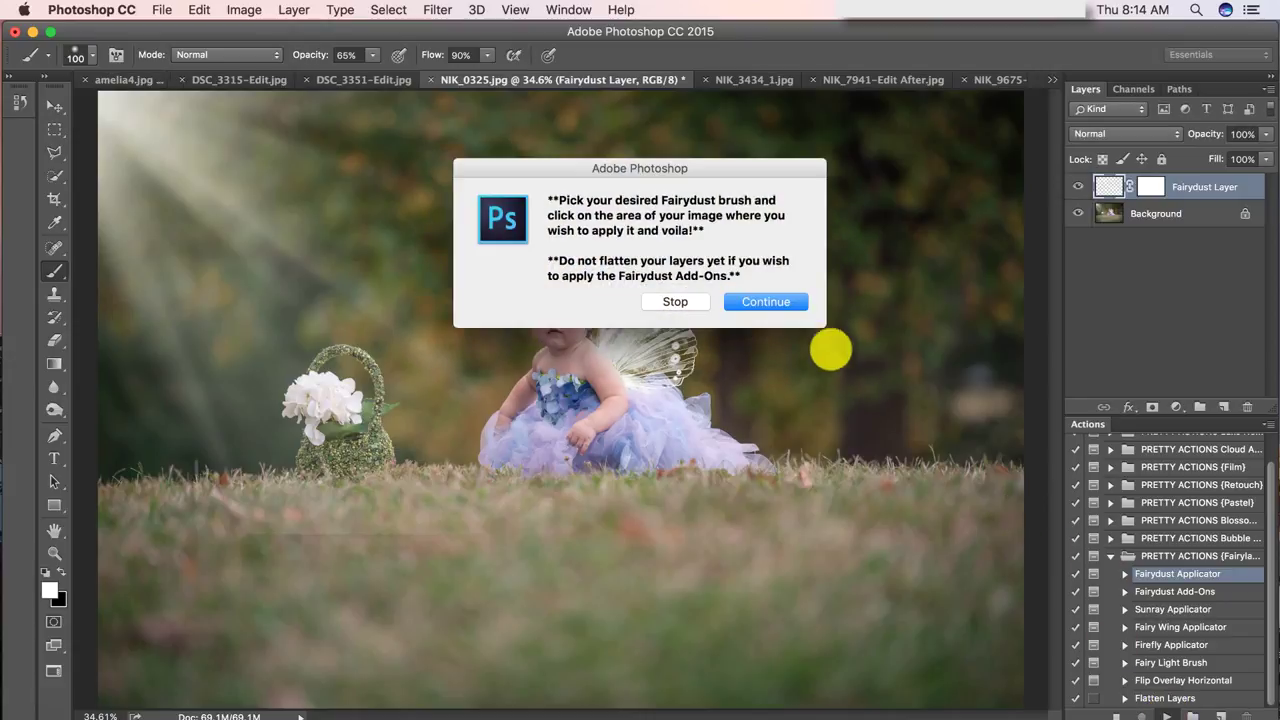
{"action": "left_click", "coordinate": [770, 301]}
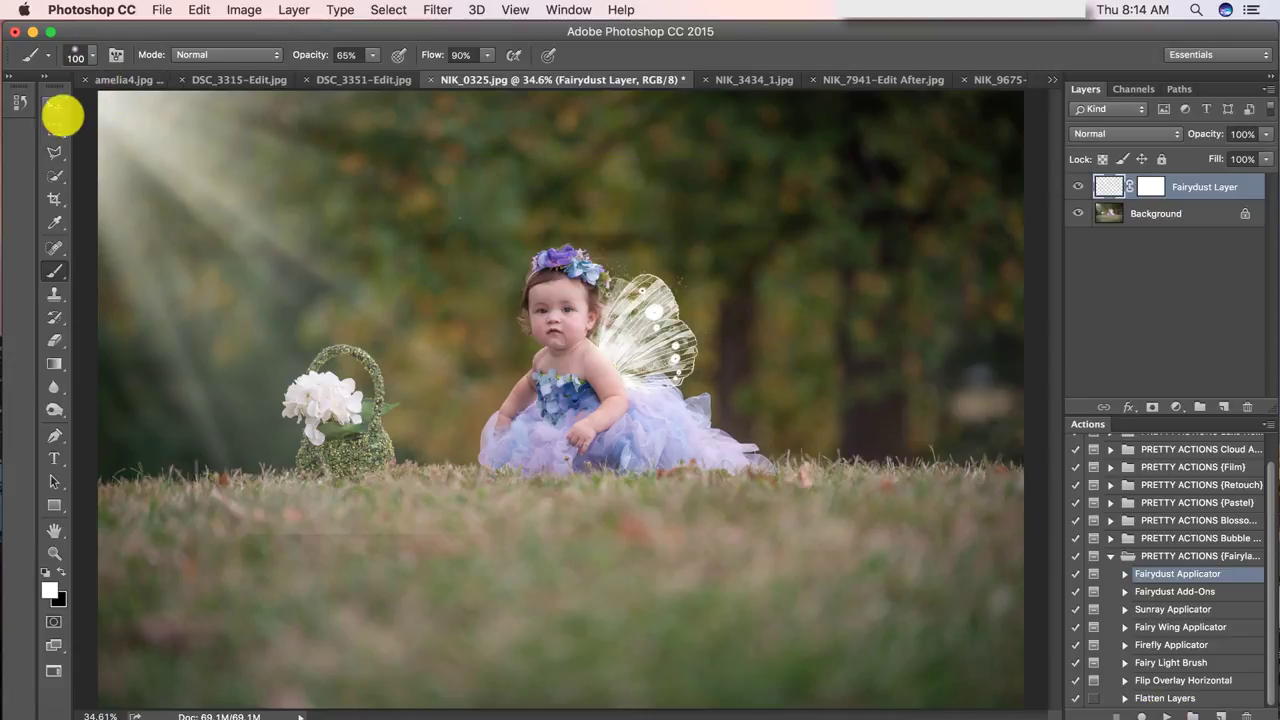
Choose a 400 px star-sparkle fairydust brush for painting on the Fairydust Layer
{"action": "left_click", "coordinate": [90, 55]}
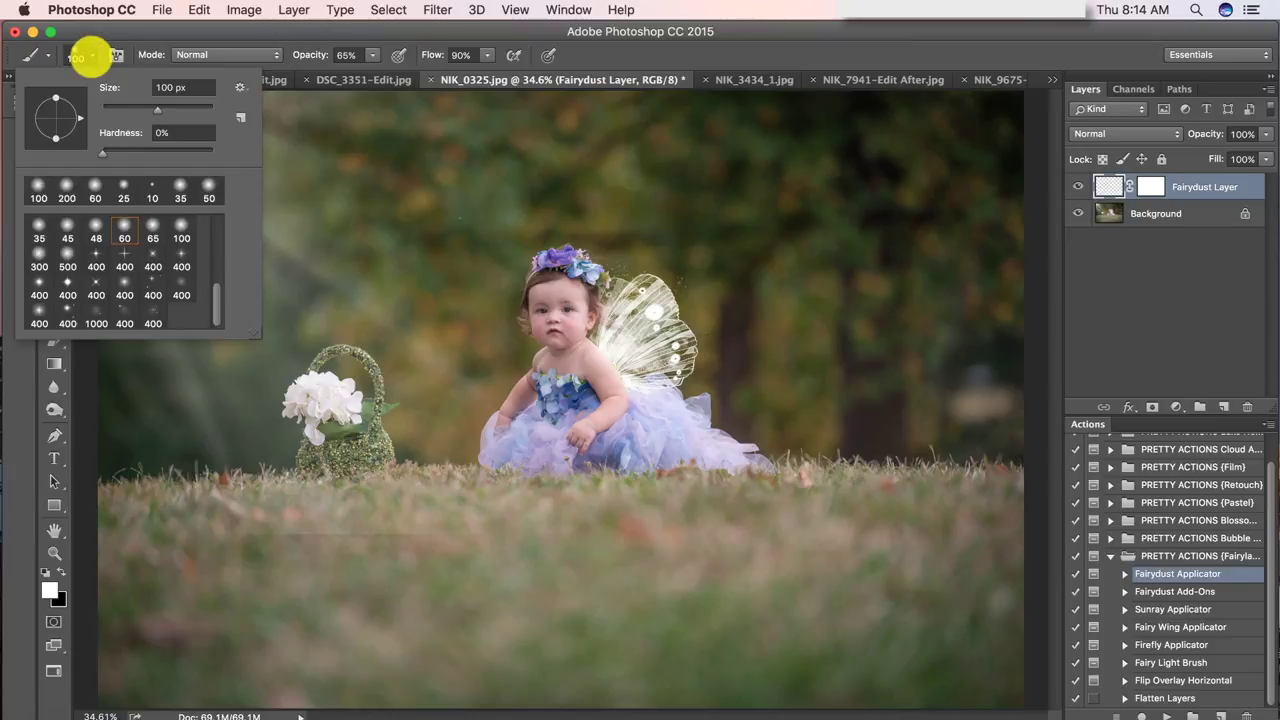
{"action": "left_click", "coordinate": [153, 294]}
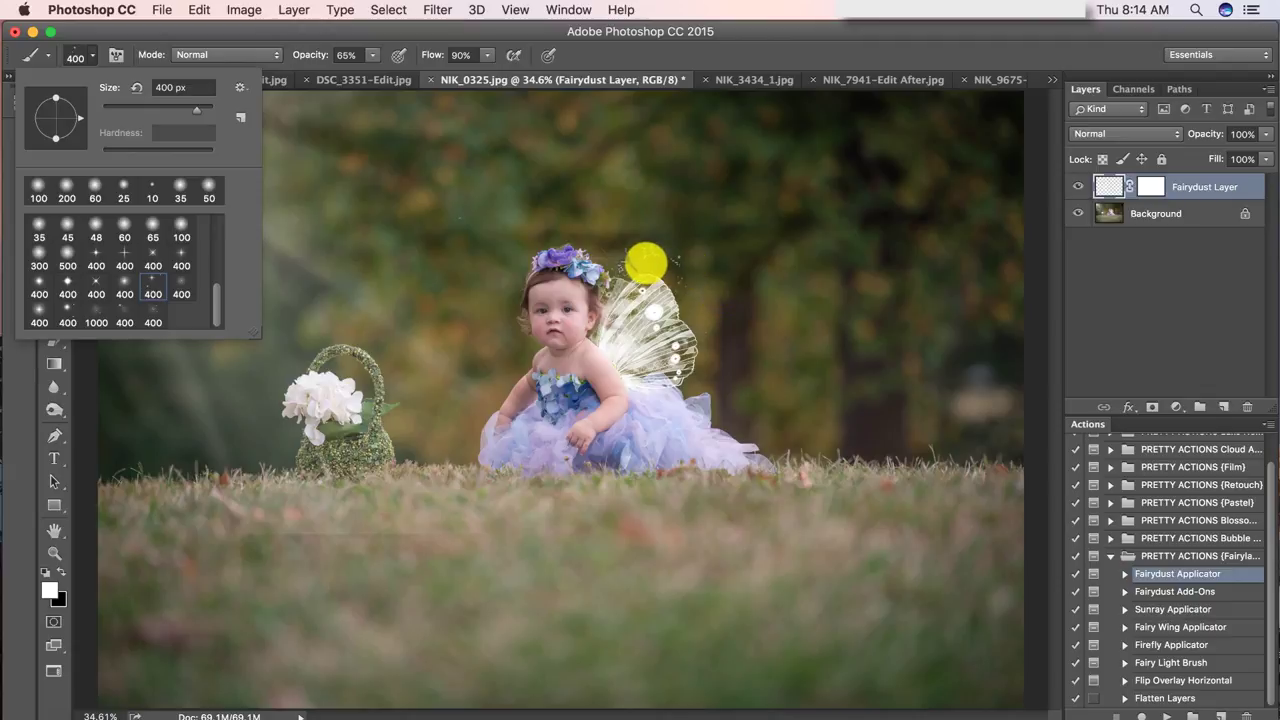
{"action": "key", "text": "Return"}
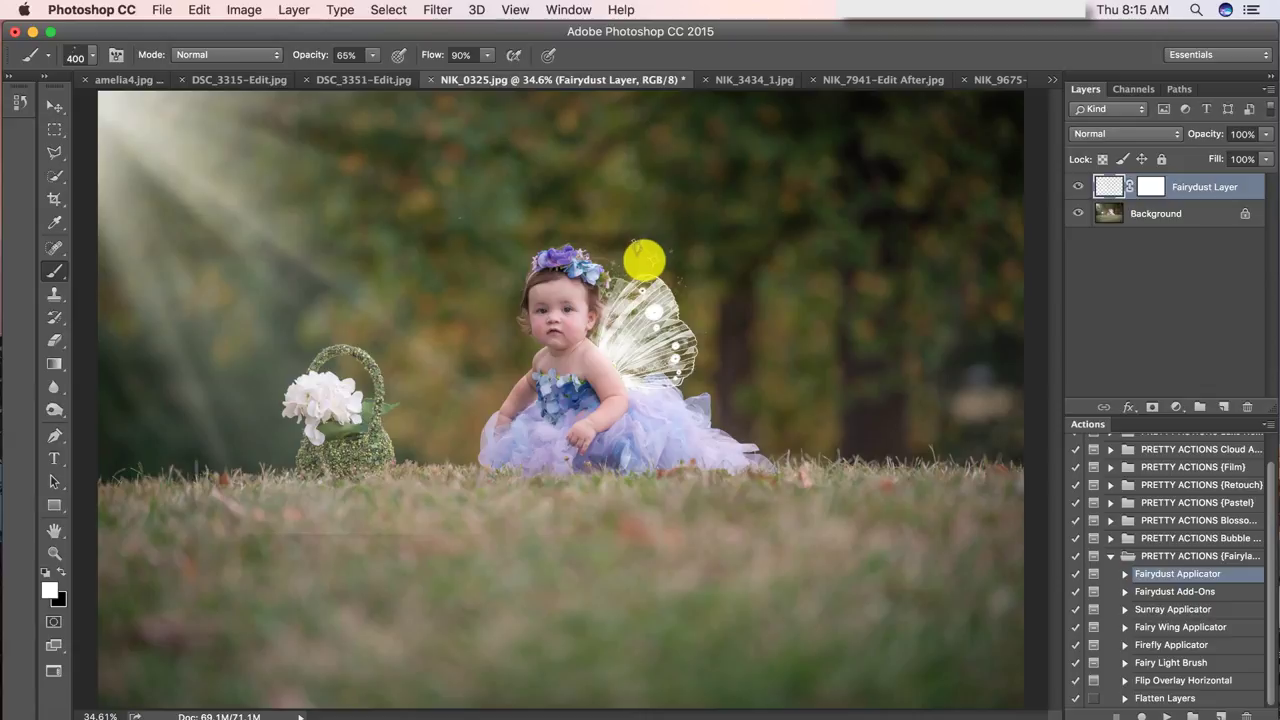
Try painting sparkles above the wing and down beside the dress at 65% brush opacity
{"action": "mouse_move", "coordinate": [640, 262]}
{"action": "left_mouse_down"}
{"action": "mouse_move", "coordinate": [680, 226]}
{"action": "mouse_move", "coordinate": [749, 232]}
{"action": "mouse_move", "coordinate": [775, 268]}
{"action": "mouse_move", "coordinate": [751, 300]}
{"action": "left_mouse_up"}
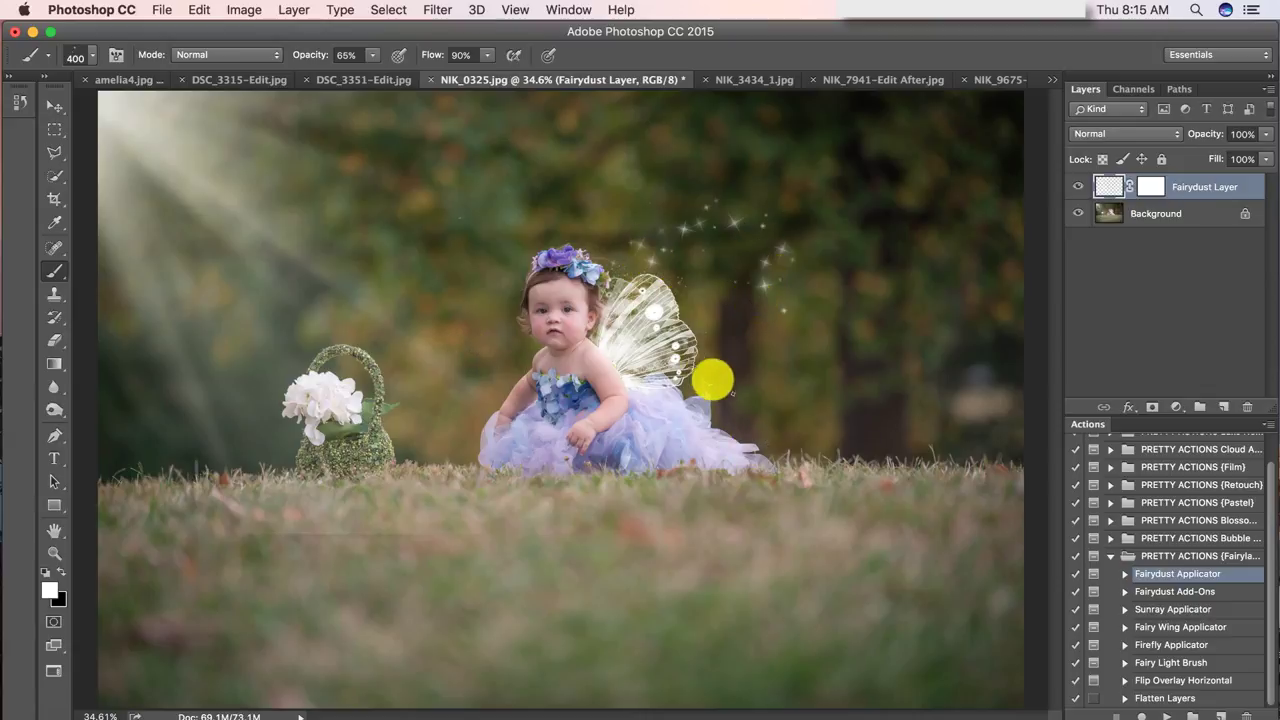
{"action": "left_click", "coordinate": [738, 366]}
{"action": "key", "text": "ctrl+z"}
{"action": "left_click", "coordinate": [736, 375]}
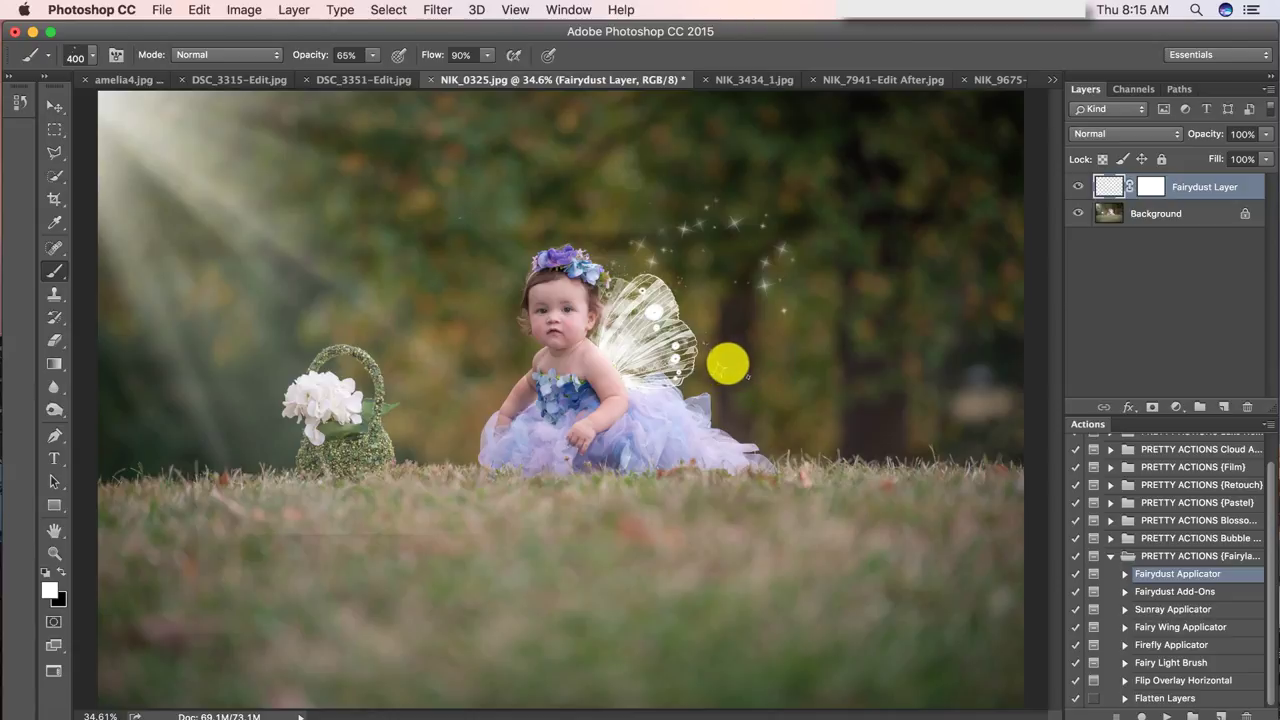
{"action": "left_click", "coordinate": [786, 406]}
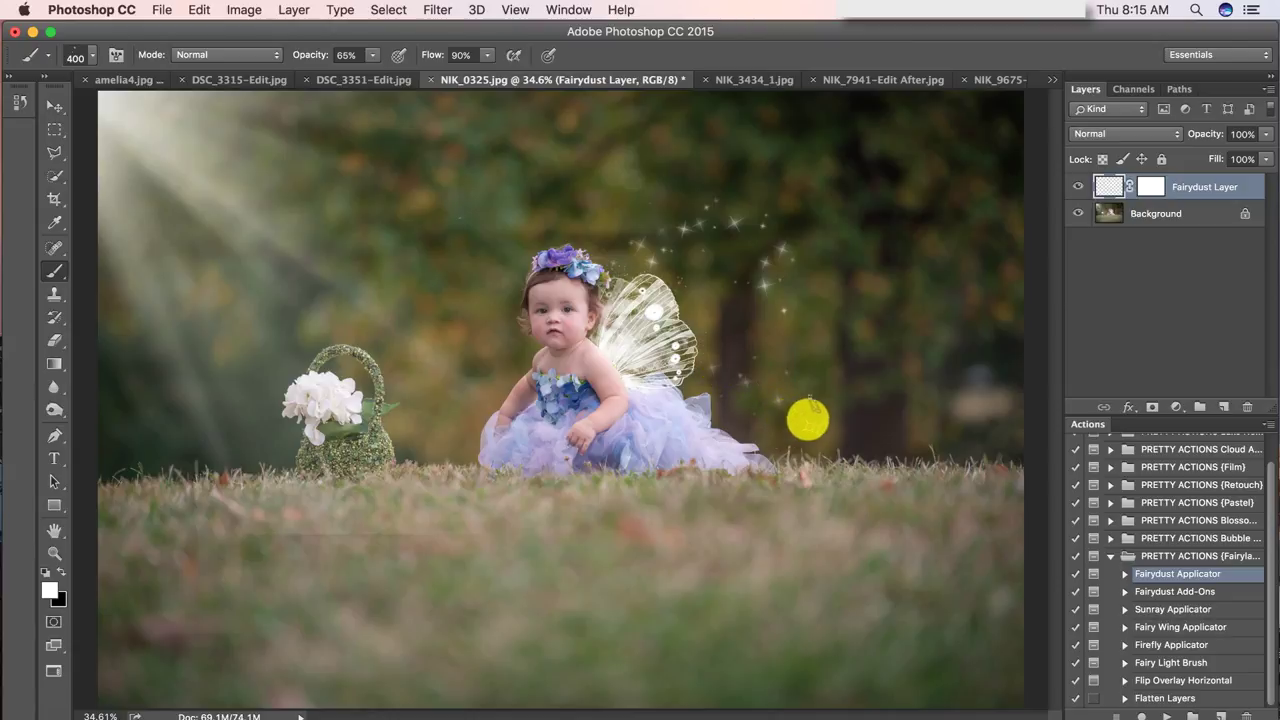
Revert the history to the Add Layer Mask state and repaint sparkles around the wing and between basket and baby at 100% brush opacity
{"action": "left_click", "coordinate": [373, 55]}
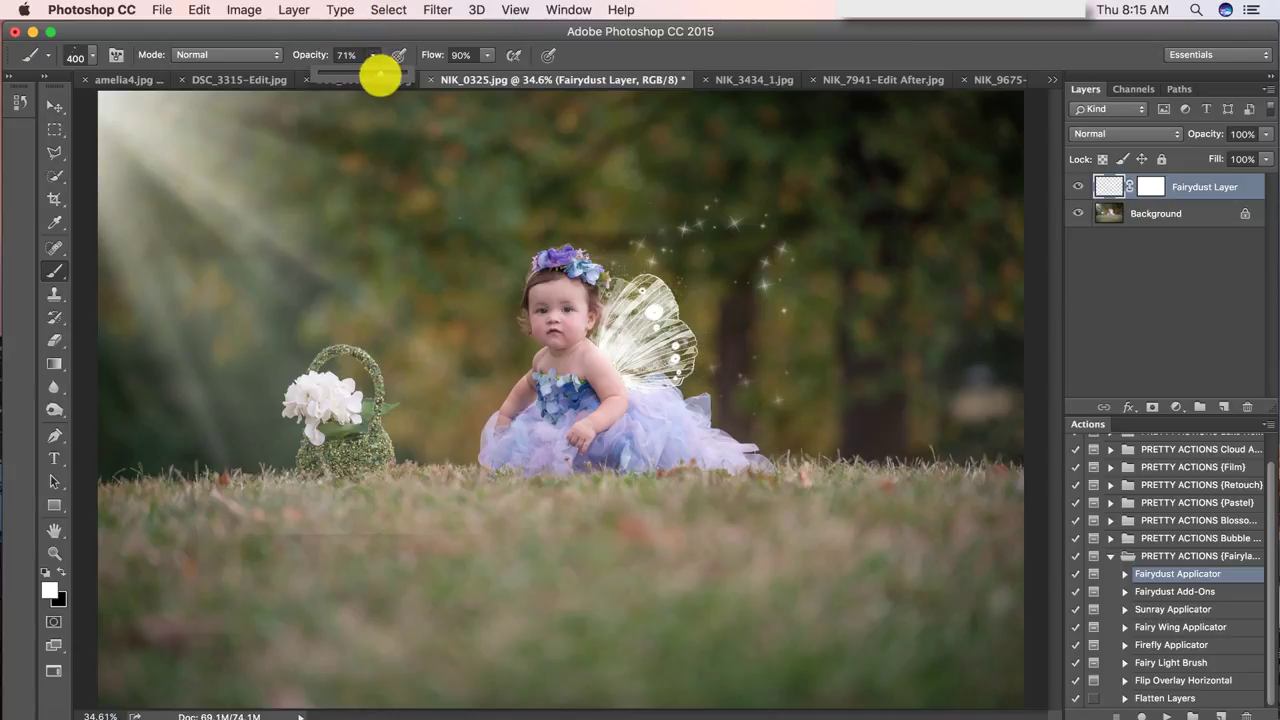
{"action": "left_click_drag", "start_coordinate": [380, 71], "coordinate": [506, 77]}
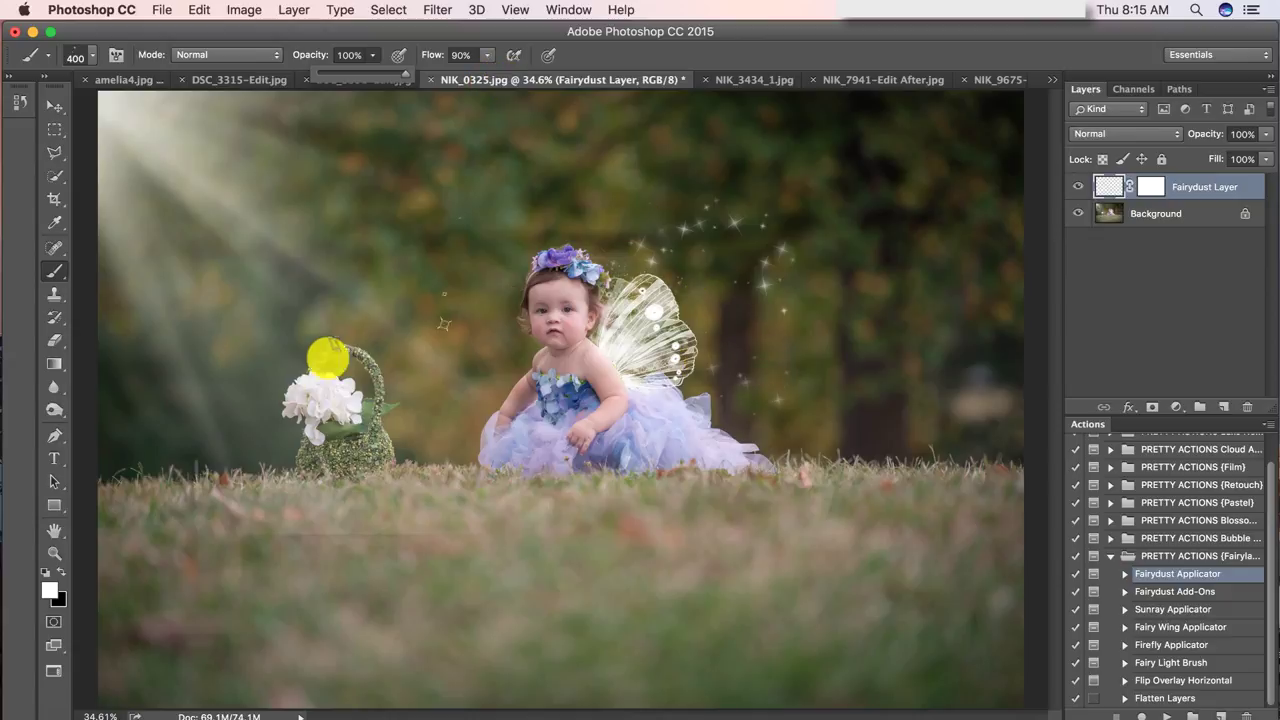
{"action": "left_click", "coordinate": [17, 92]}
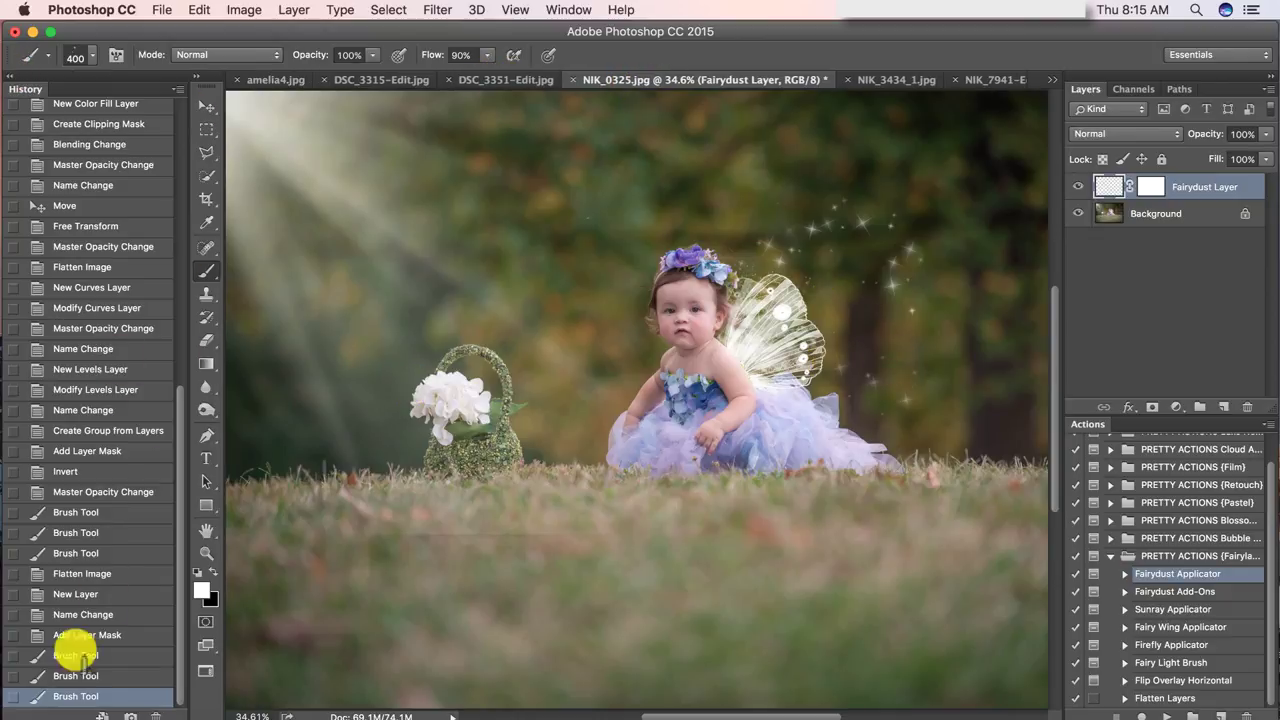
{"action": "left_click", "coordinate": [70, 635]}
{"action": "left_click", "coordinate": [19, 80]}
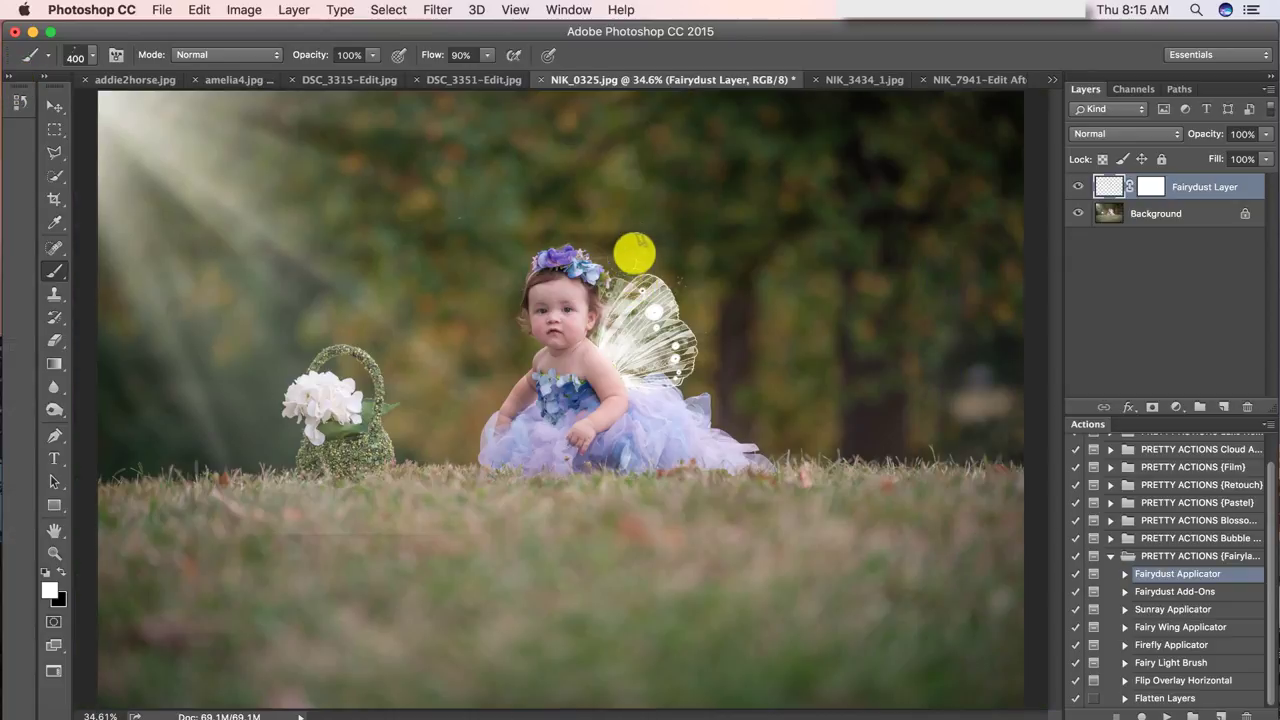
{"action": "mouse_move", "coordinate": [635, 253]}
{"action": "left_mouse_down"}
{"action": "mouse_move", "coordinate": [684, 226]}
{"action": "mouse_move", "coordinate": [744, 248]}
{"action": "mouse_move", "coordinate": [769, 281]}
{"action": "mouse_move", "coordinate": [735, 365]}
{"action": "mouse_move", "coordinate": [740, 413]}
{"action": "mouse_move", "coordinate": [783, 410]}
{"action": "mouse_move", "coordinate": [817, 360]}
{"action": "left_mouse_up"}
{"action": "mouse_move", "coordinate": [505, 352]}
{"action": "left_mouse_down"}
{"action": "mouse_move", "coordinate": [491, 371]}
{"action": "mouse_move", "coordinate": [443, 367]}
{"action": "mouse_move", "coordinate": [394, 380]}
{"action": "mouse_move", "coordinate": [402, 388]}
{"action": "left_mouse_up"}
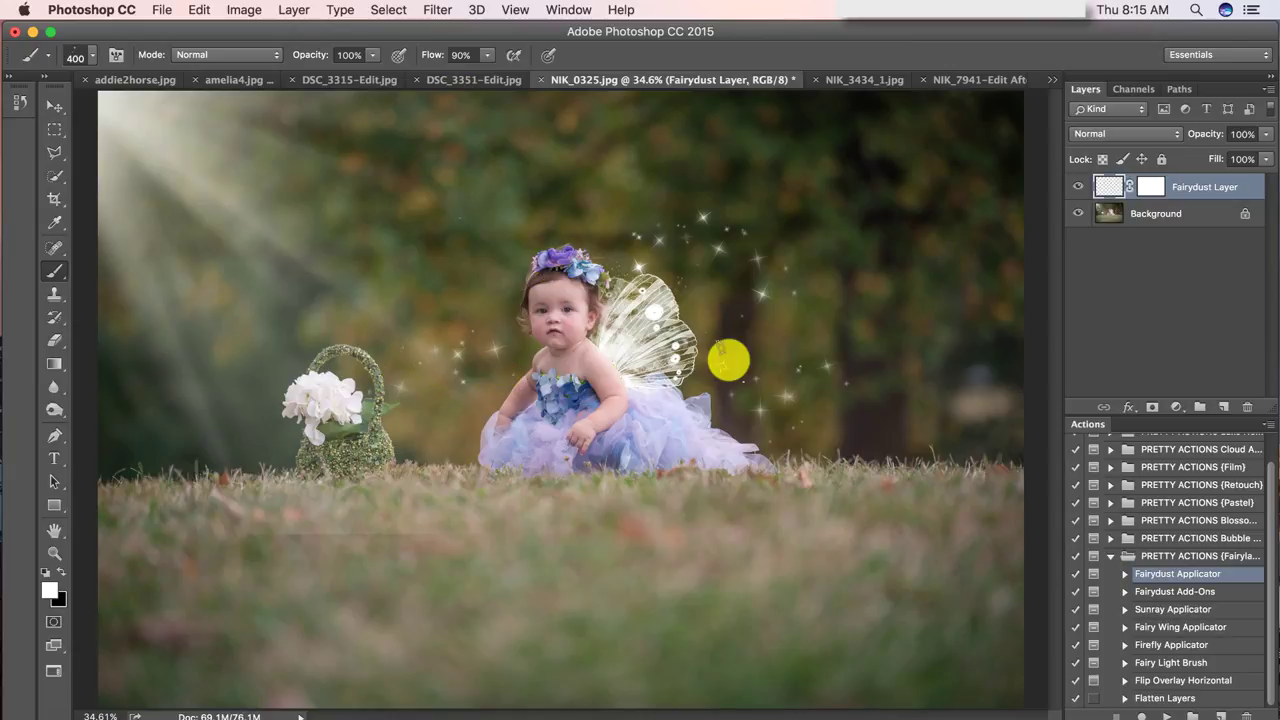
Add finer dust among the sparkles around the wing, basket and dress with the last 400 px preset brush at 41% opacity
{"action": "left_click", "coordinate": [82, 55]}
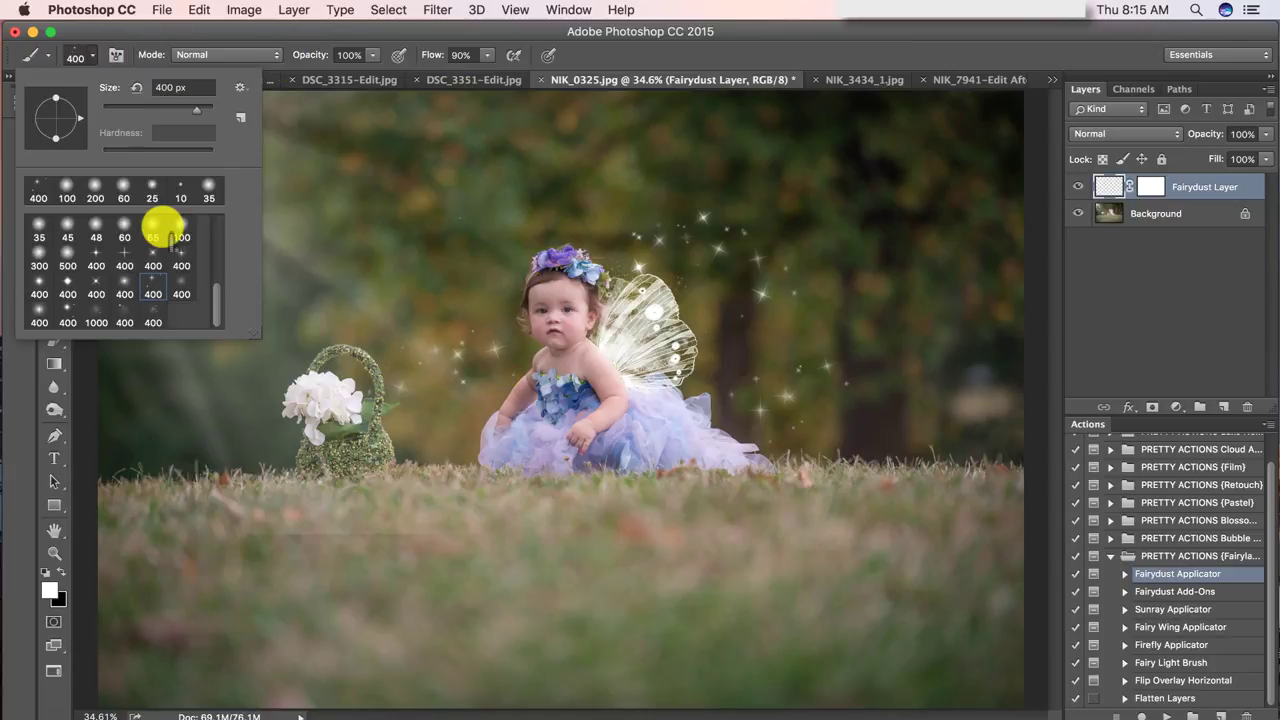
{"action": "left_click", "coordinate": [153, 321]}
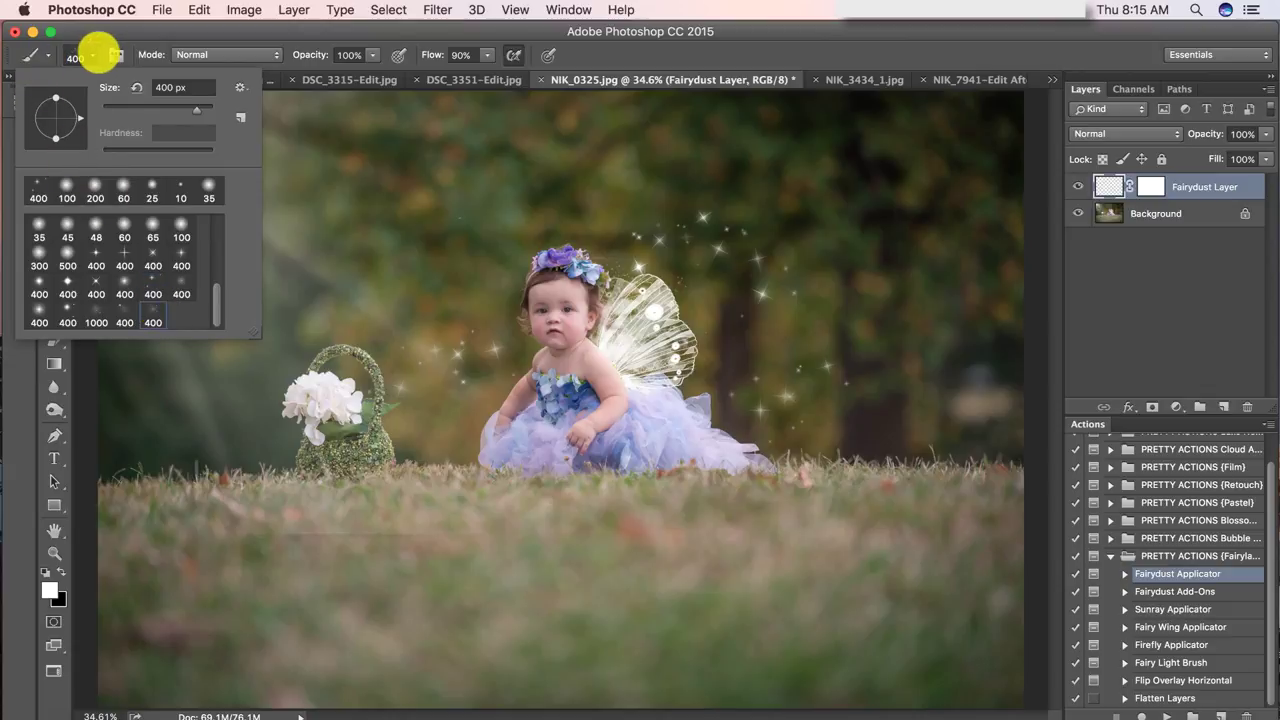
{"action": "left_click", "coordinate": [92, 55]}
{"action": "left_click", "coordinate": [373, 55]}
{"action": "left_click_drag", "start_coordinate": [370, 67], "coordinate": [337, 75]}
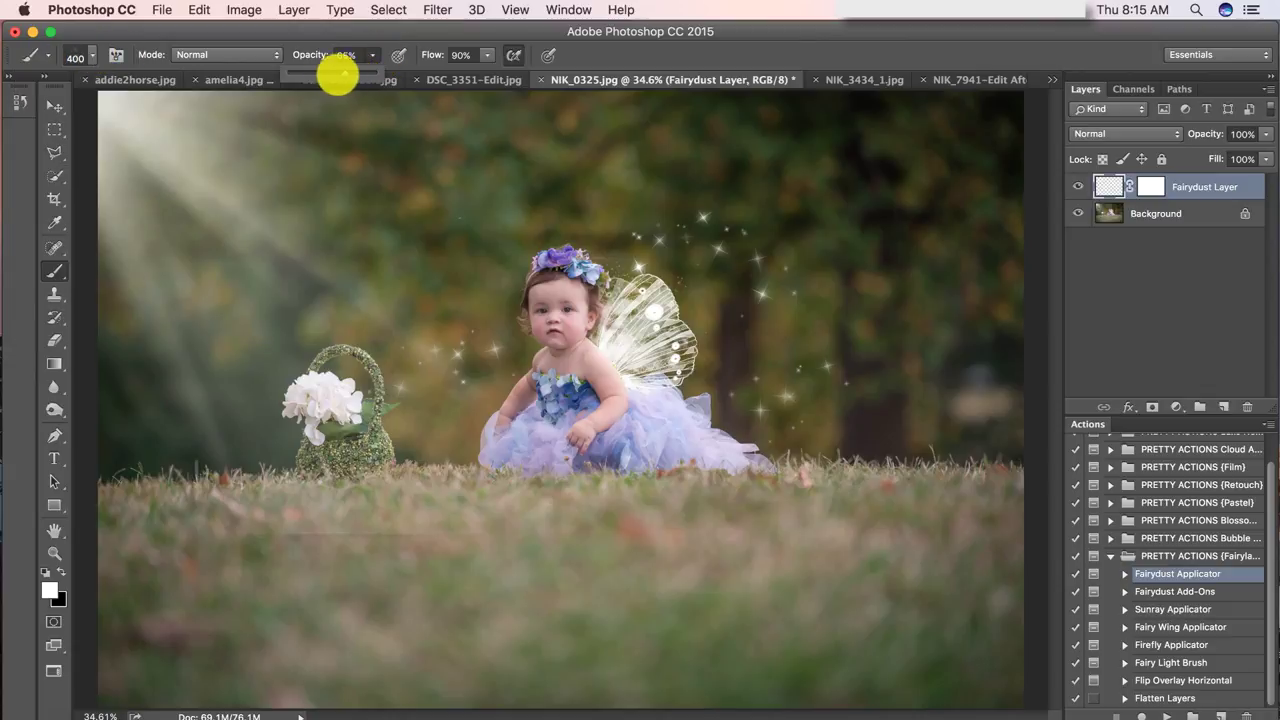
{"action": "mouse_move", "coordinate": [643, 249]}
{"action": "left_mouse_down"}
{"action": "mouse_move", "coordinate": [673, 226]}
{"action": "mouse_move", "coordinate": [745, 214]}
{"action": "left_mouse_up"}
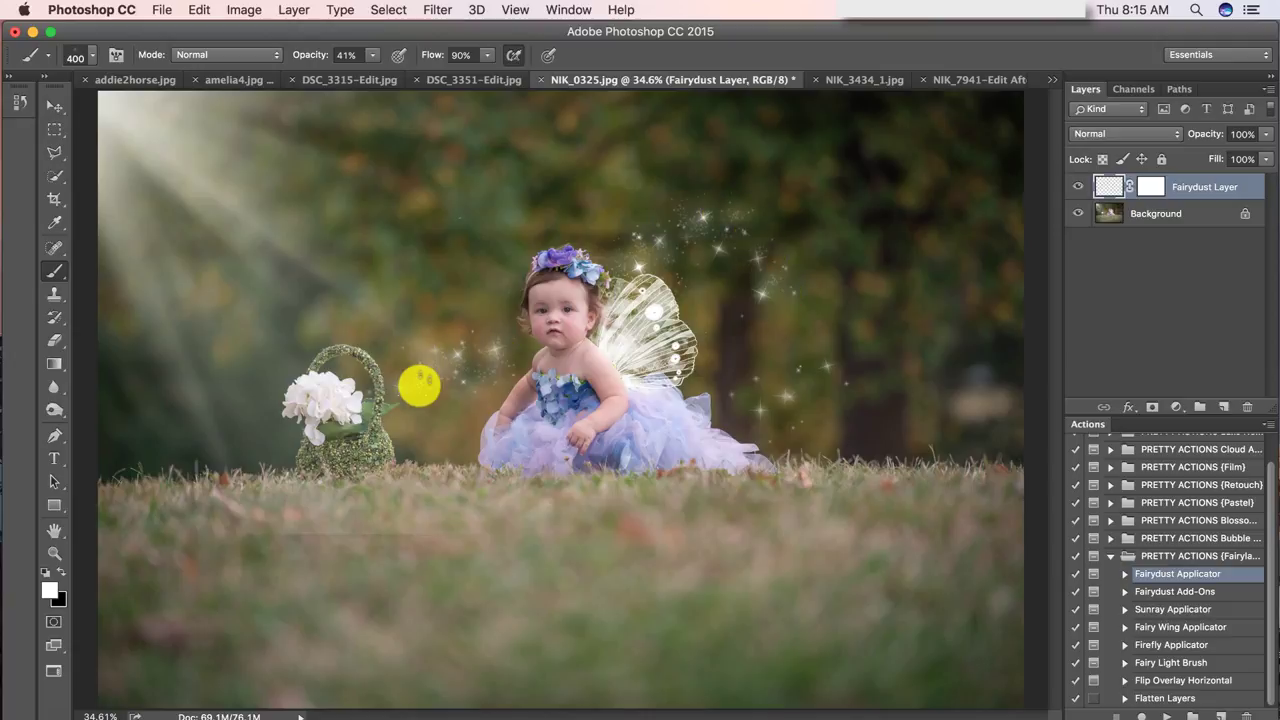
{"action": "left_click_drag", "start_coordinate": [751, 403], "coordinate": [789, 397]}
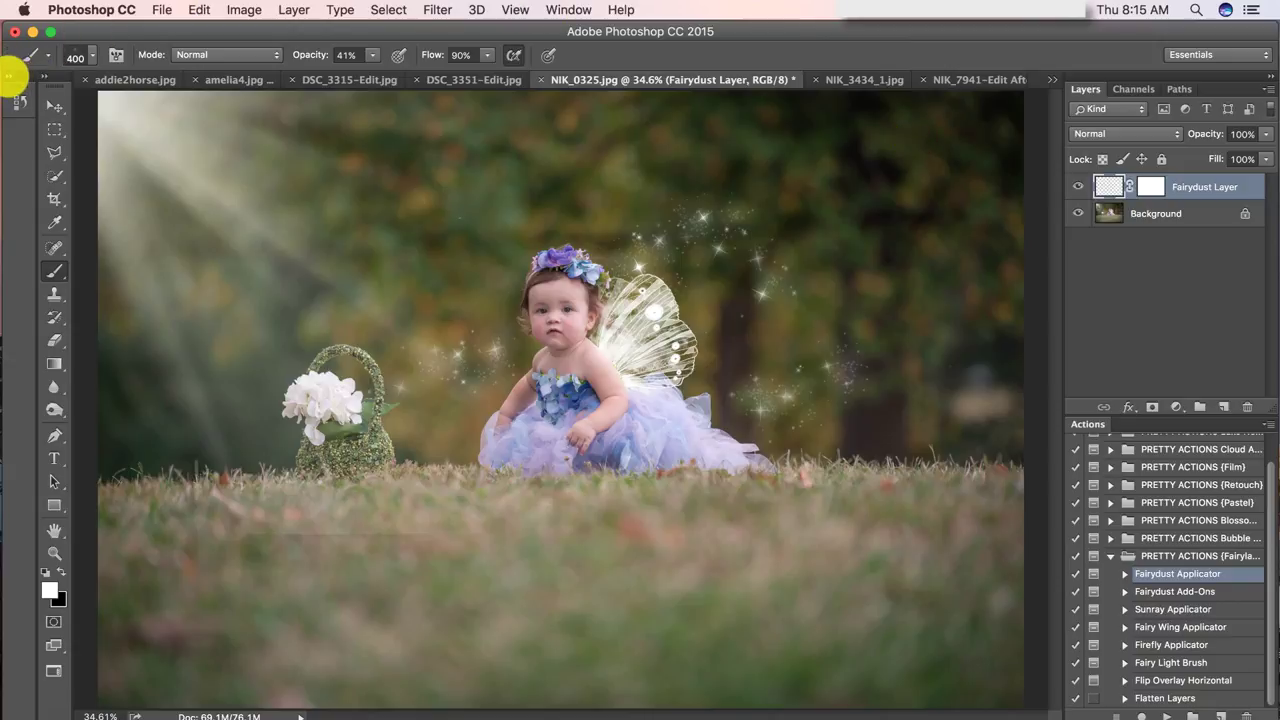
Save the current edit as a new full-document snapshot in the history under the suggested name
{"action": "left_click", "coordinate": [12, 76]}
{"action": "scroll", "coordinate": [110, 175], "scroll_direction": "up", "scroll_amount": 15}
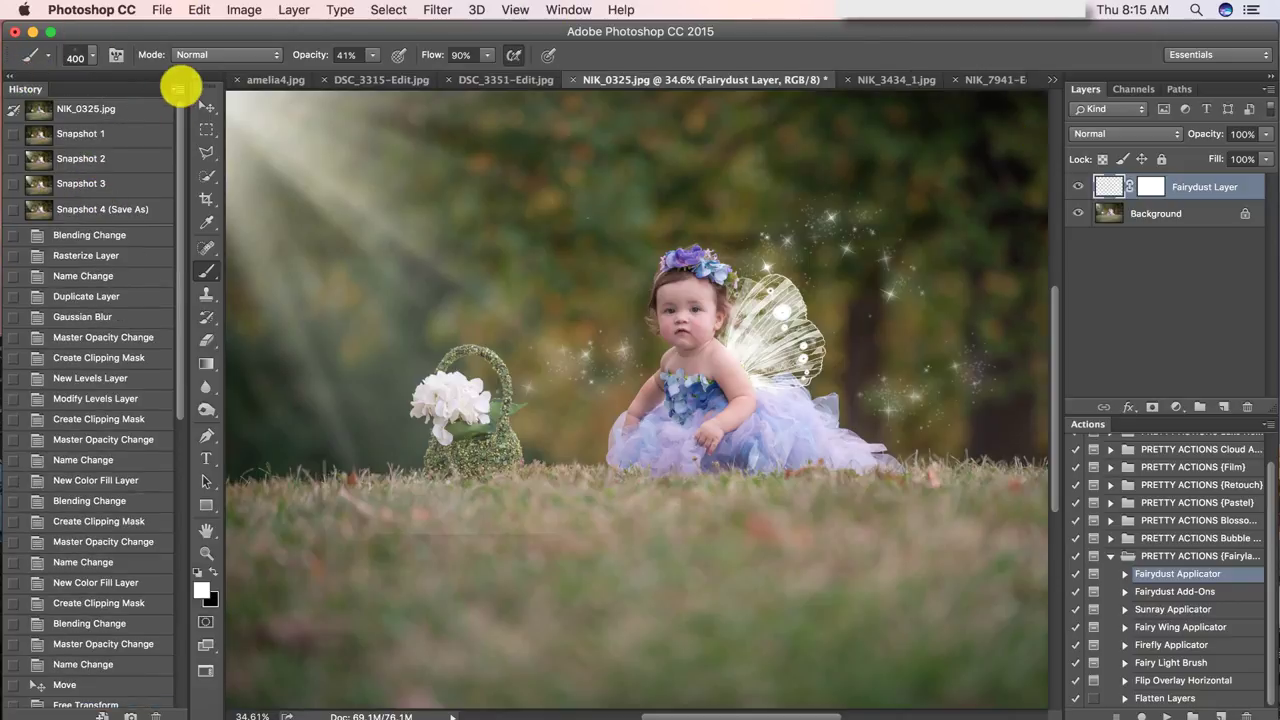
{"action": "left_click", "coordinate": [178, 88]}
{"action": "left_click", "coordinate": [218, 137]}
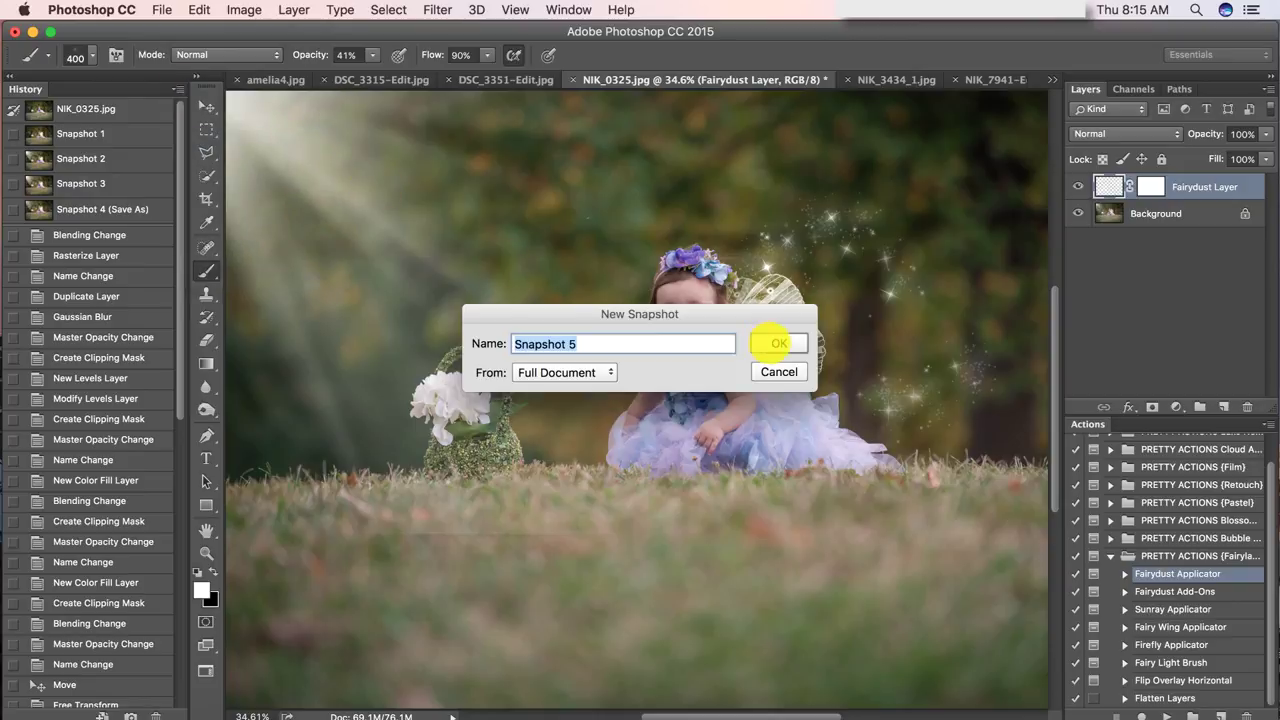
{"action": "left_click", "coordinate": [770, 342]}
Compare the original NIK_0325.jpg state with the newest snapshot, ending on the edited version
{"action": "scroll", "coordinate": [107, 160], "scroll_direction": "up", "scroll_amount": 15}
{"action": "left_click", "coordinate": [86, 109]}
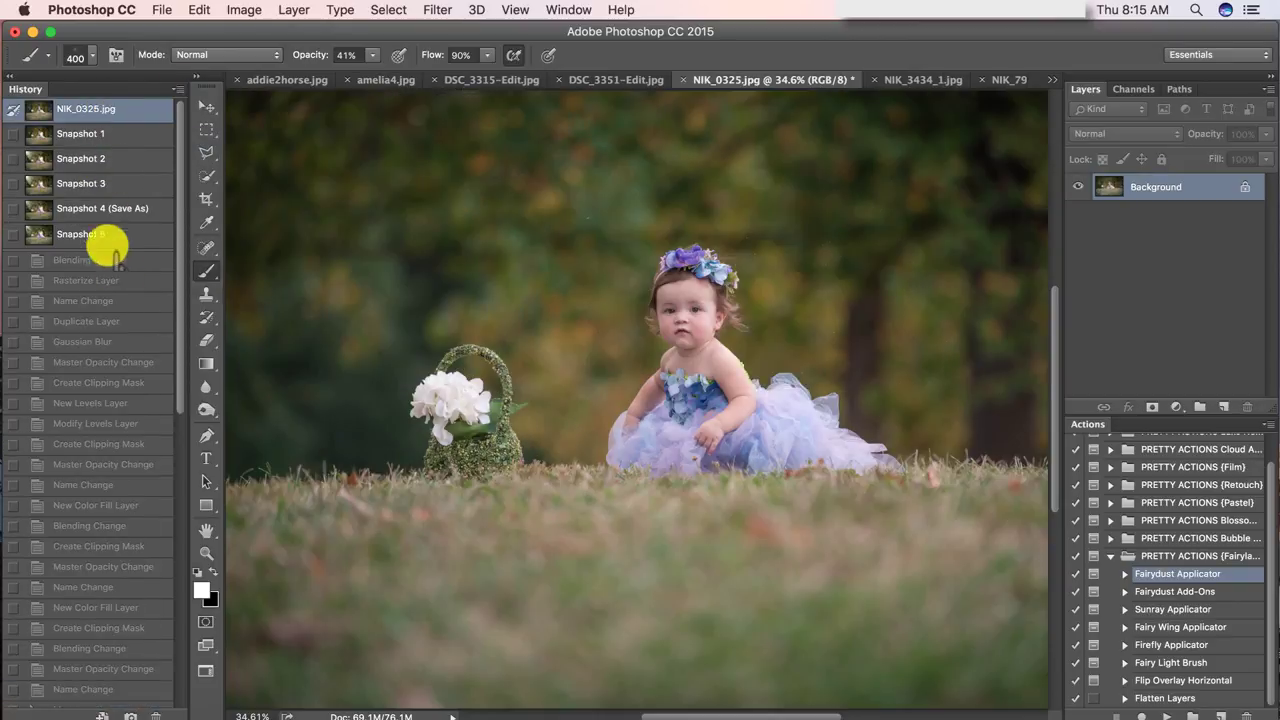
{"action": "left_click", "coordinate": [108, 236]}
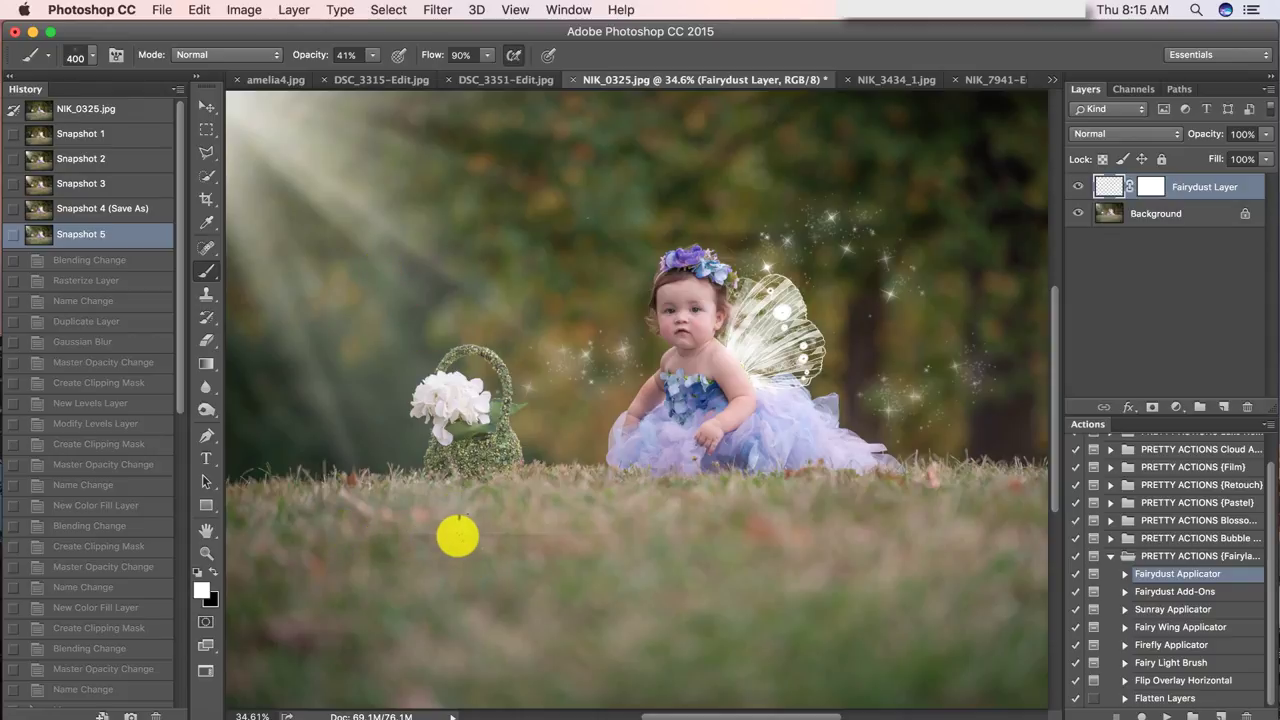
Activate the Fairydust Layer's mask with black as the foreground color, and switch to the DSC_3351-Edit.jpg photo
{"action": "left_click", "coordinate": [1150, 190]}
{"action": "key", "text": "x"}
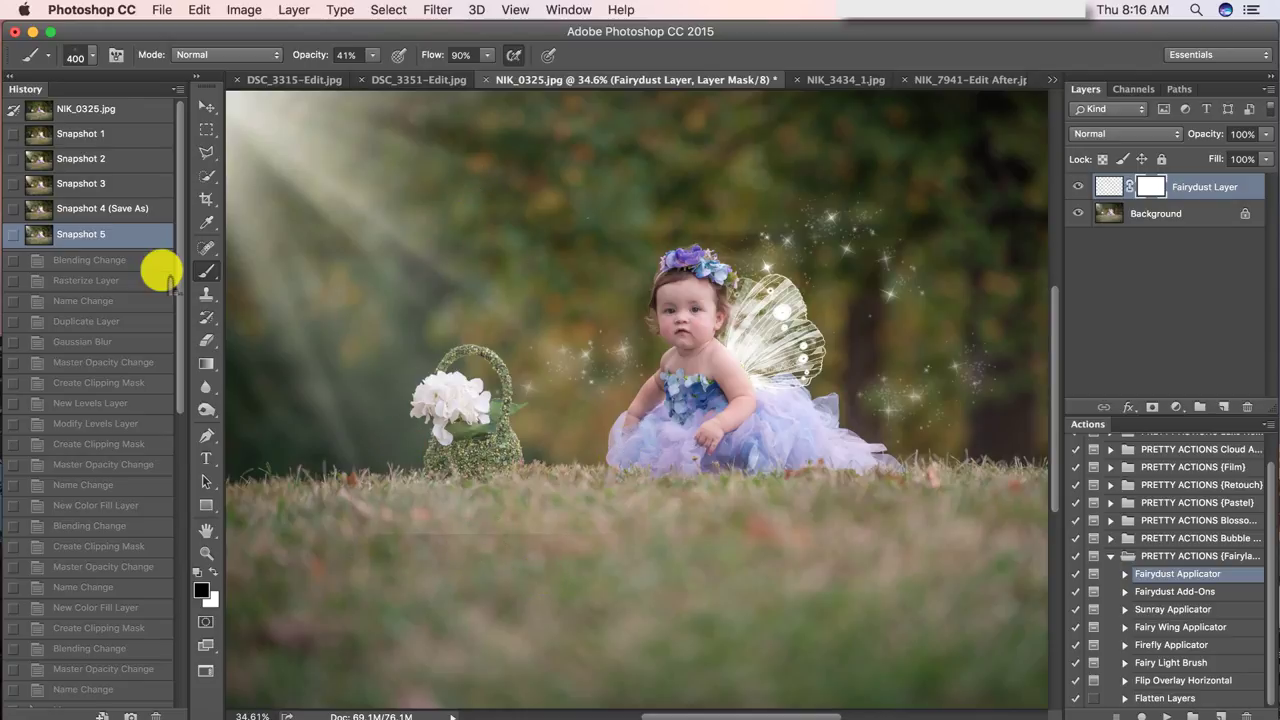
{"action": "left_click", "coordinate": [10, 75]}
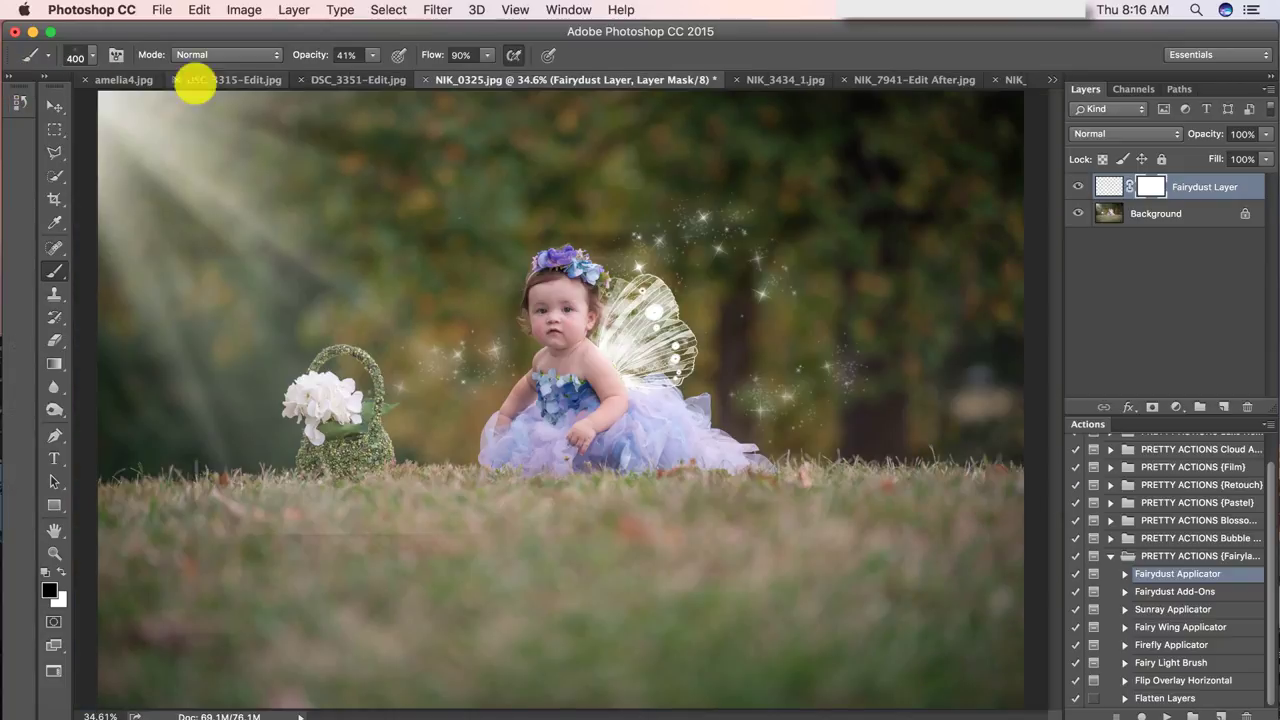
{"action": "left_click", "coordinate": [378, 80]}
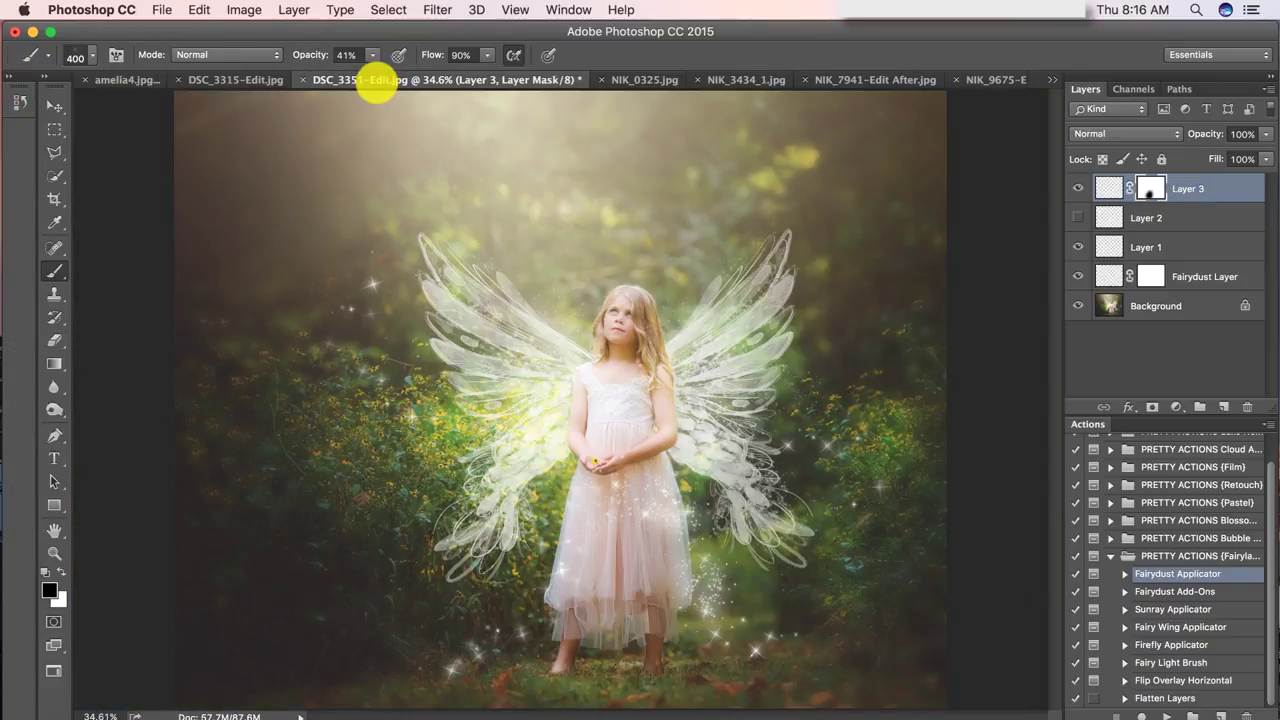